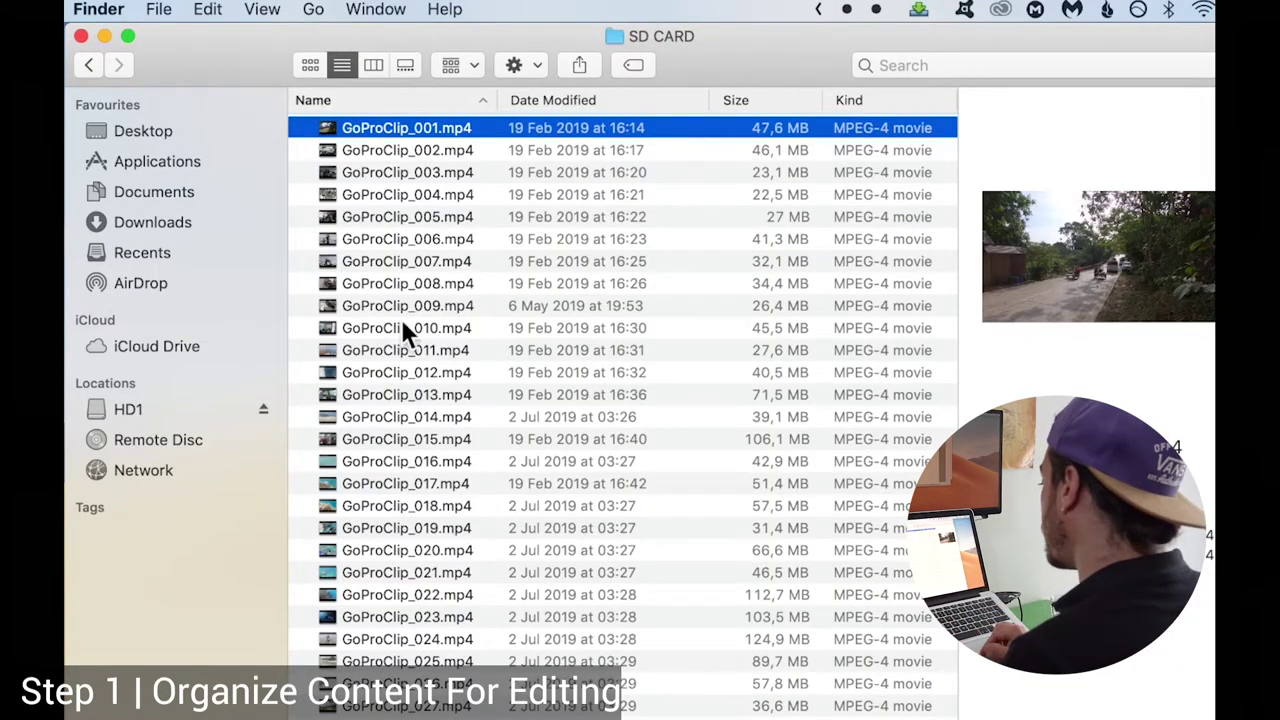
Copy all the GoPro clips in the SD CARD folder.
click(399, 371)
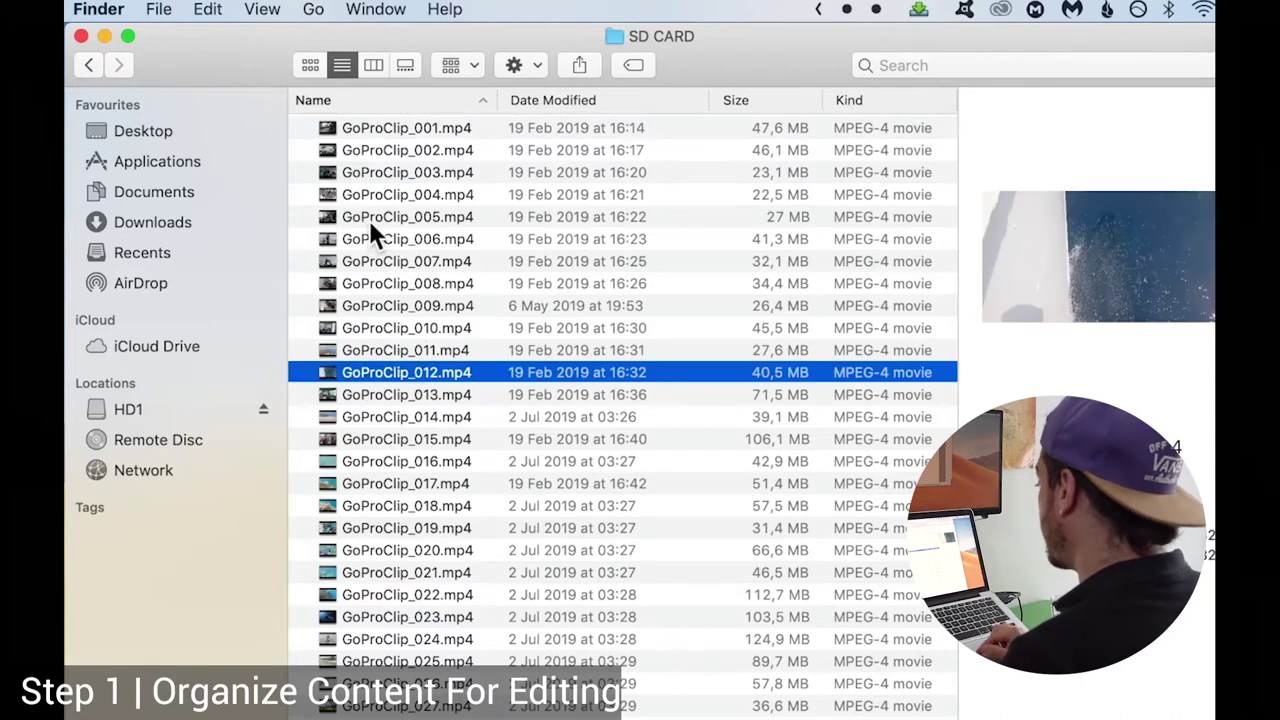
click(420, 217)
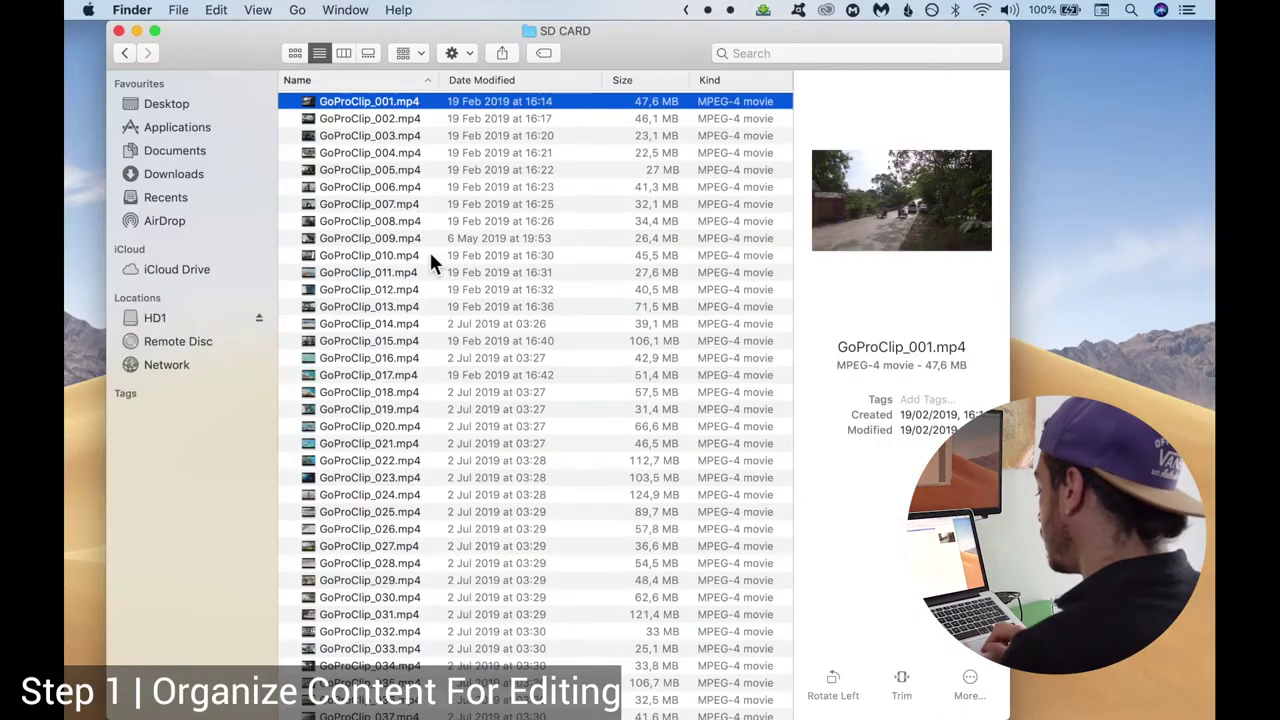
key(super+a)
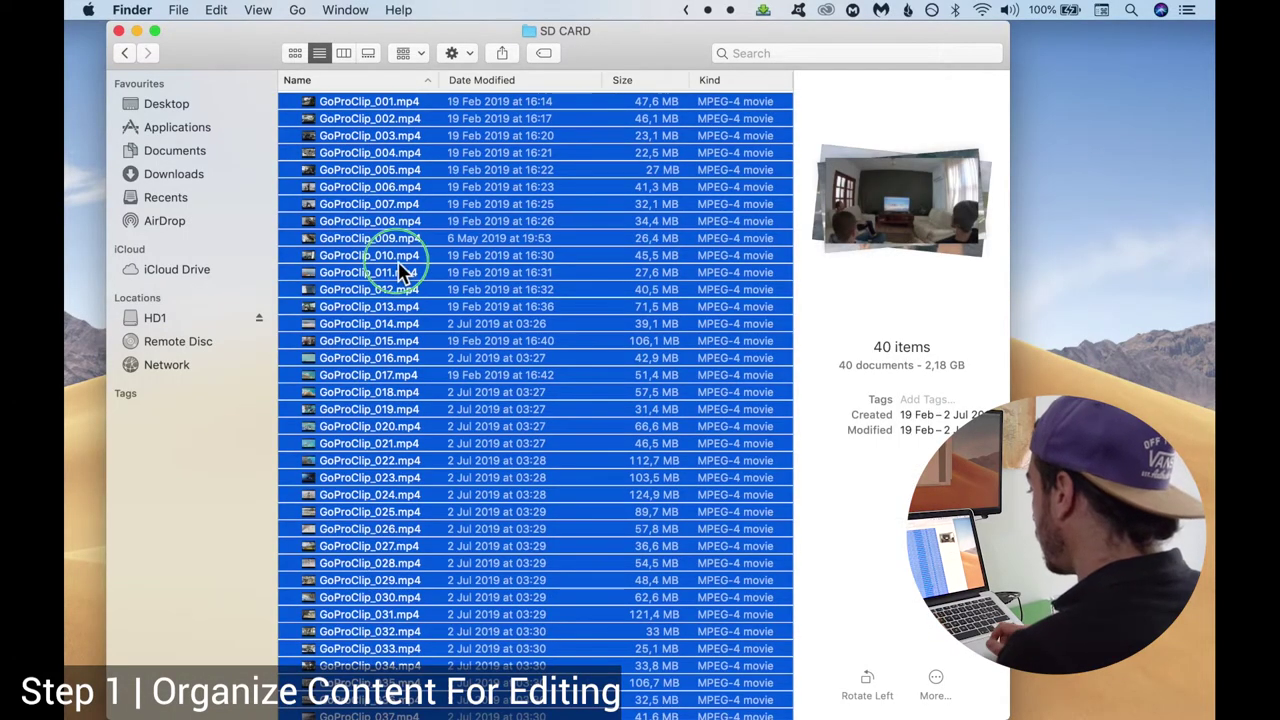
right_click(400, 262)
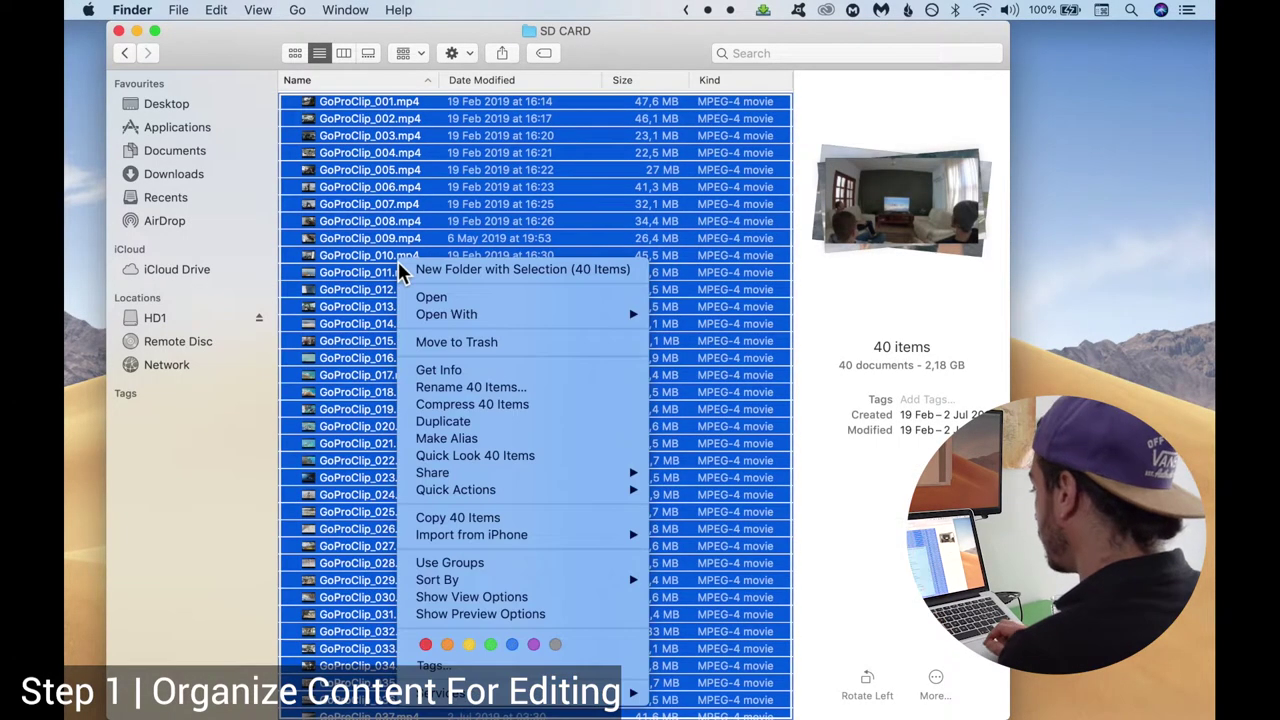
click(535, 519)
Open the HD1 drive in a second Finder window and create a folder named Videomaking there.
drag(674, 52, 704, 46)
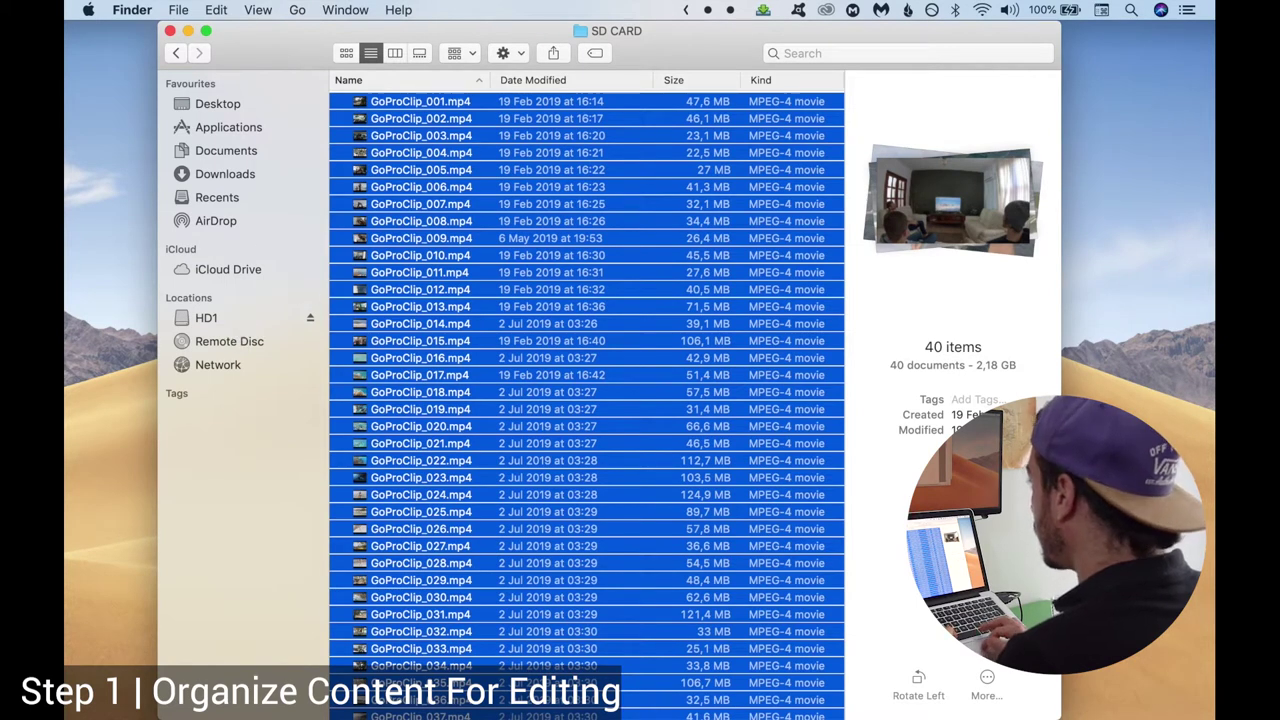
key(super+n)
drag(443, 223, 343, 201)
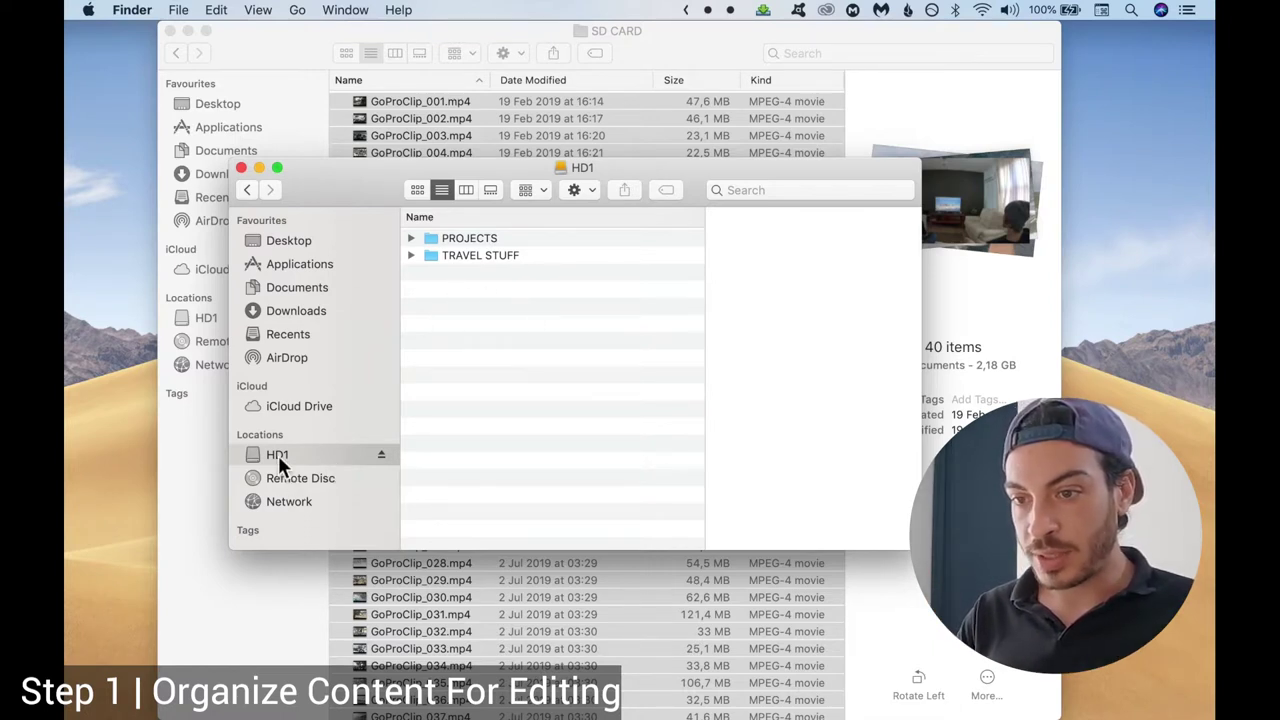
right_click(490, 342)
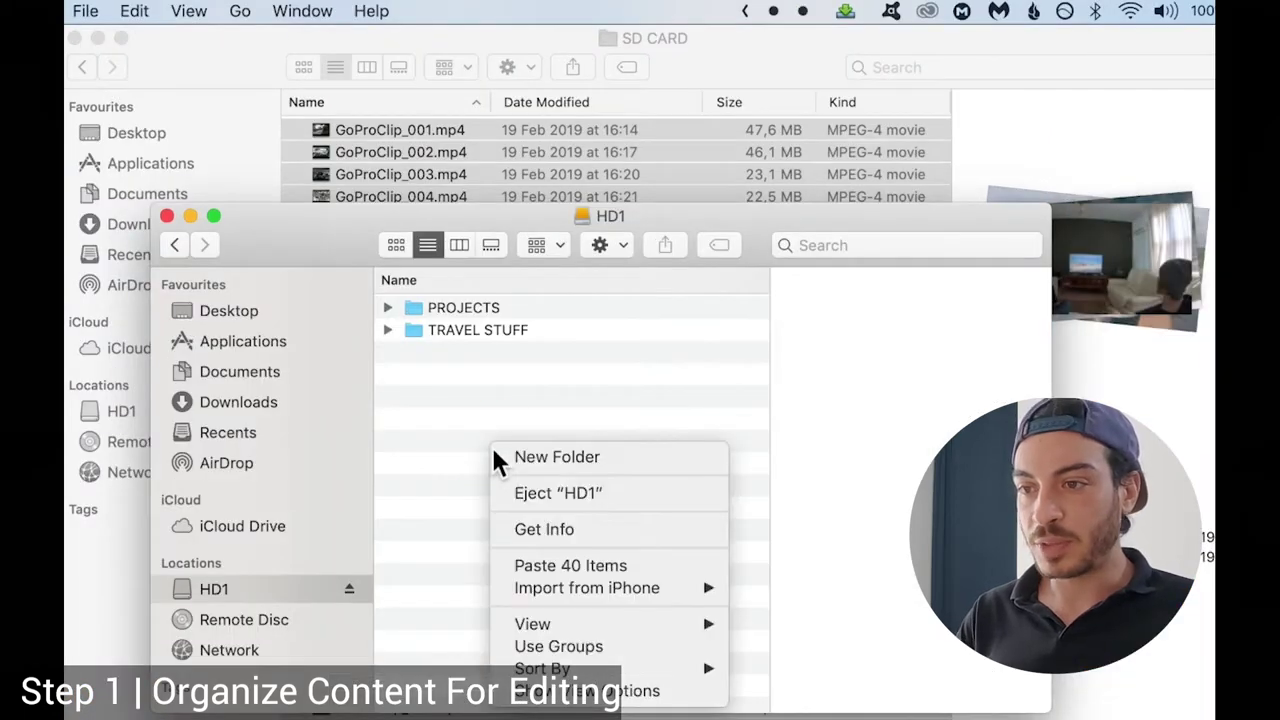
click(552, 456)
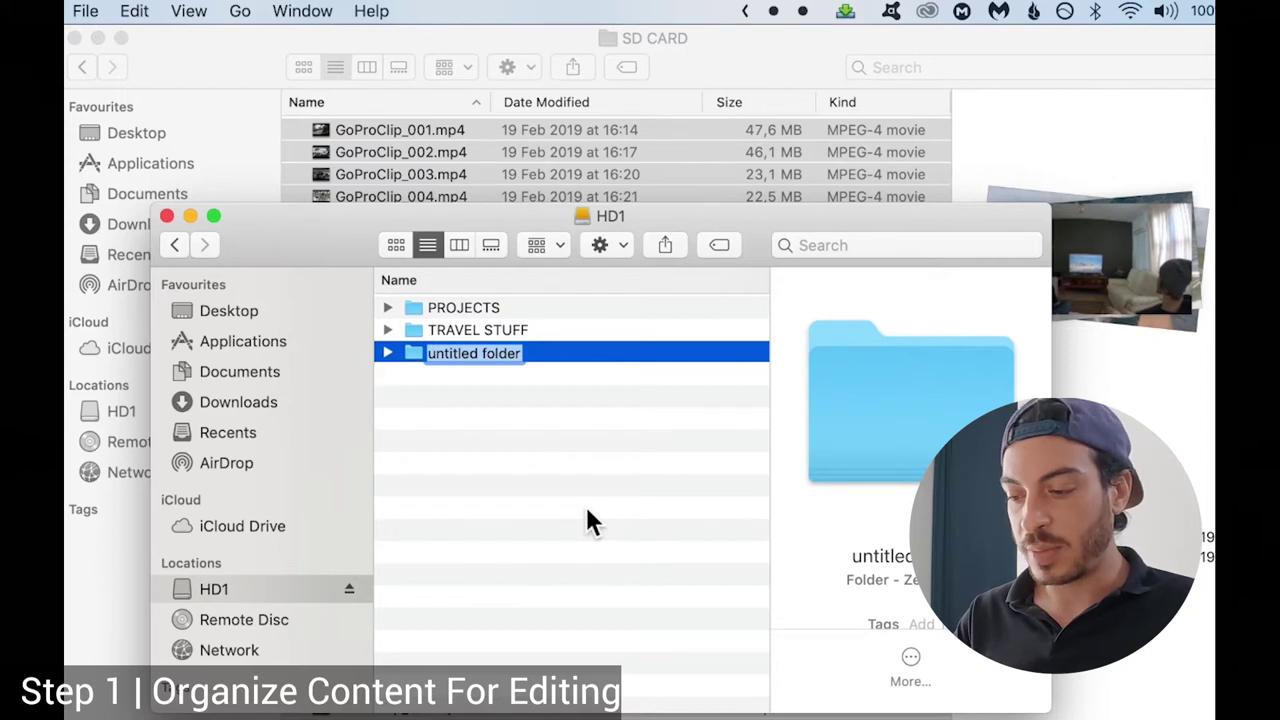
text(Videomaking)
key(Return)
Inside the Videomaking folder, create a project folder named "01_Backpacking through the Philippines".
double_click(532, 356)
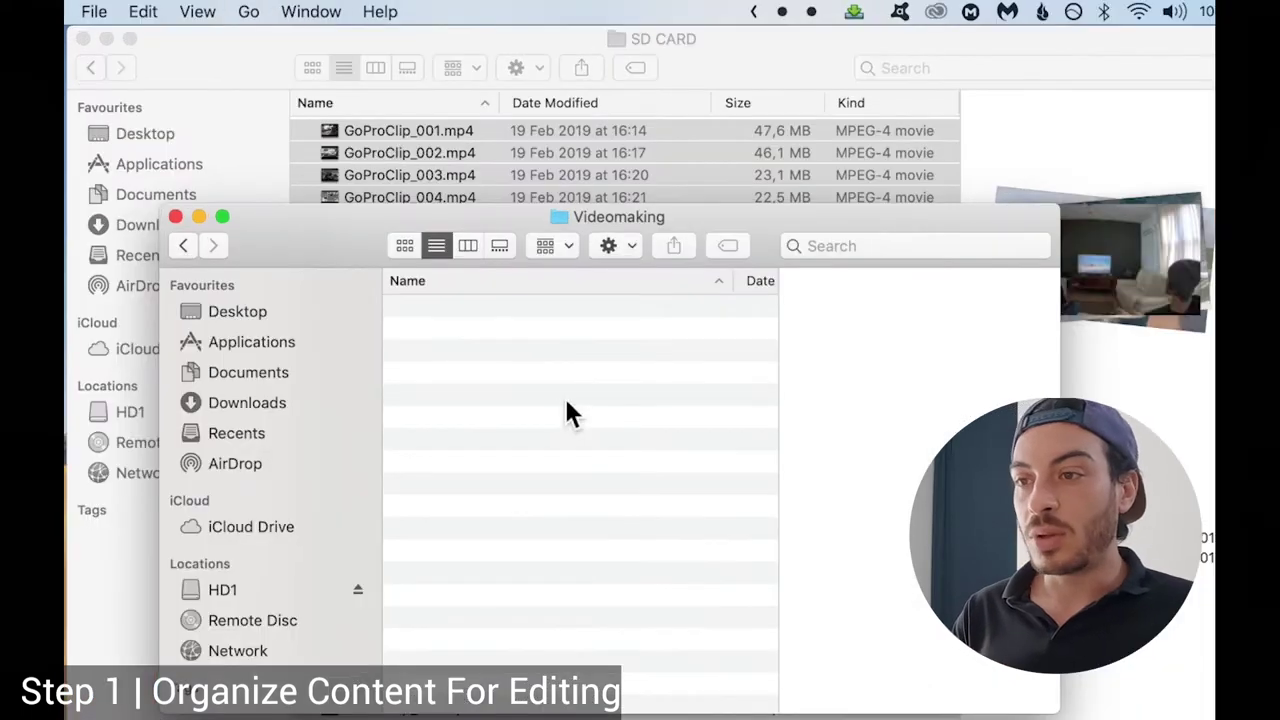
right_click(527, 398)
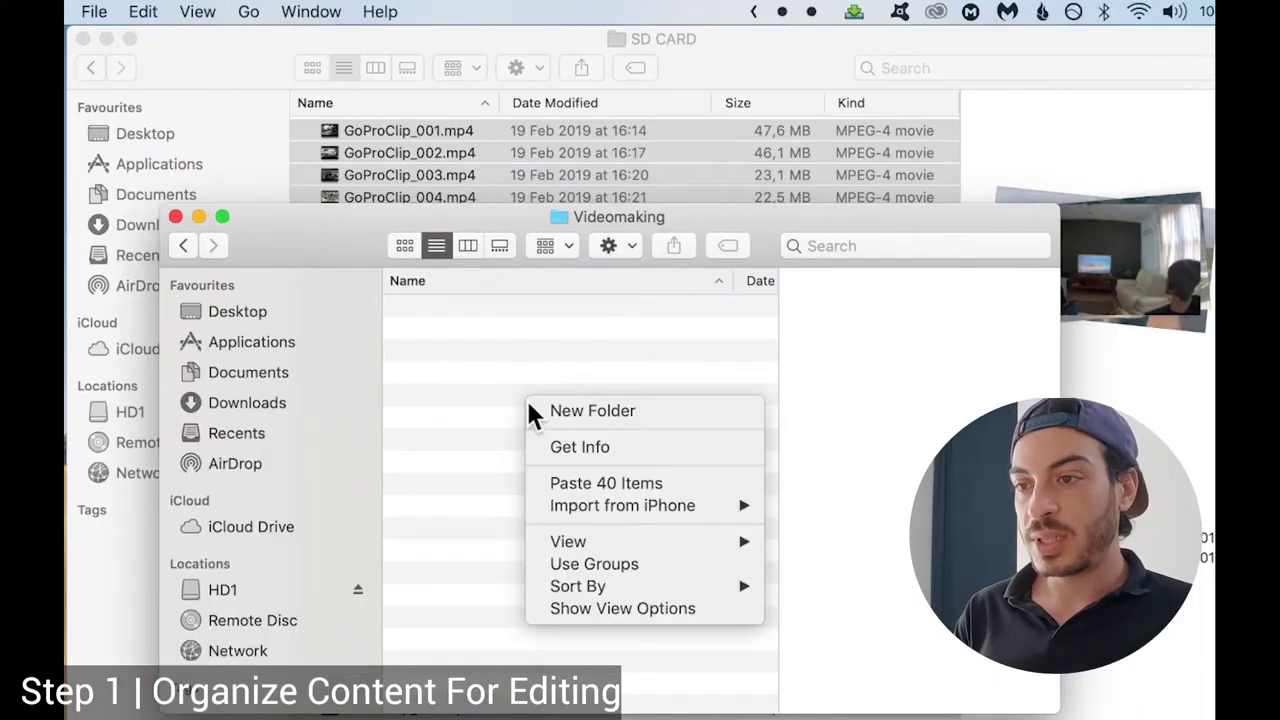
click(573, 412)
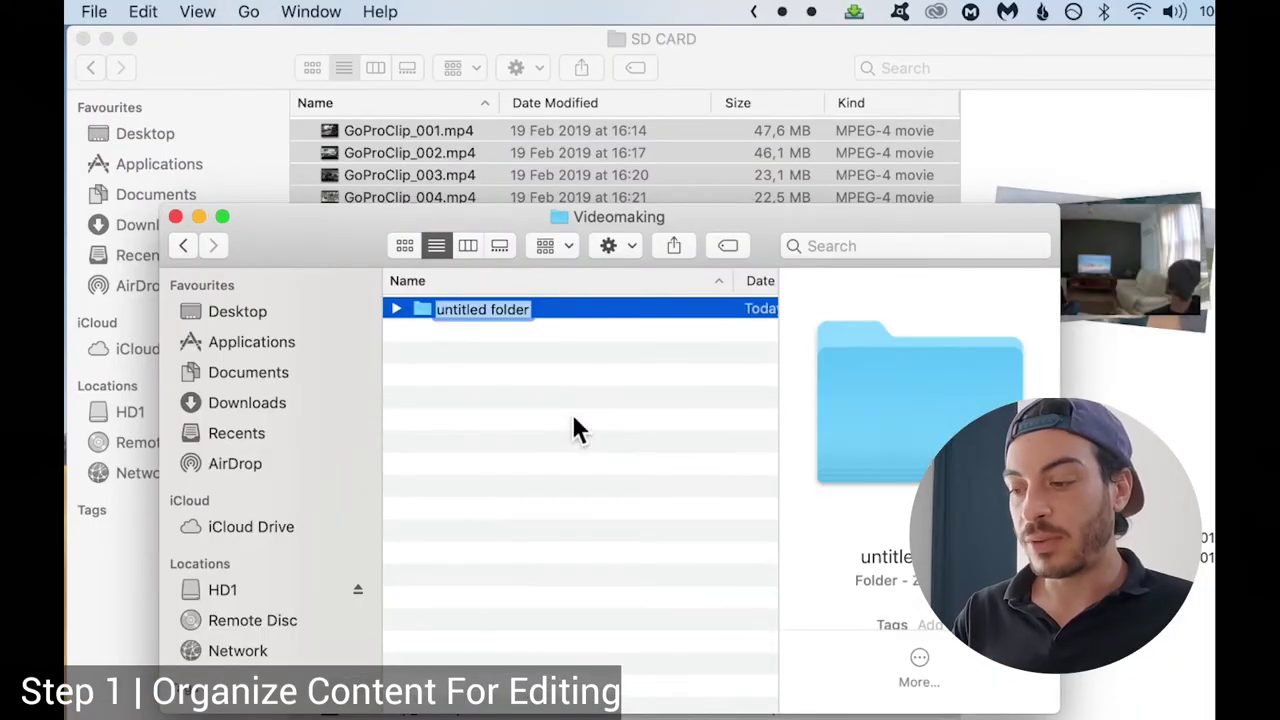
text(01_)
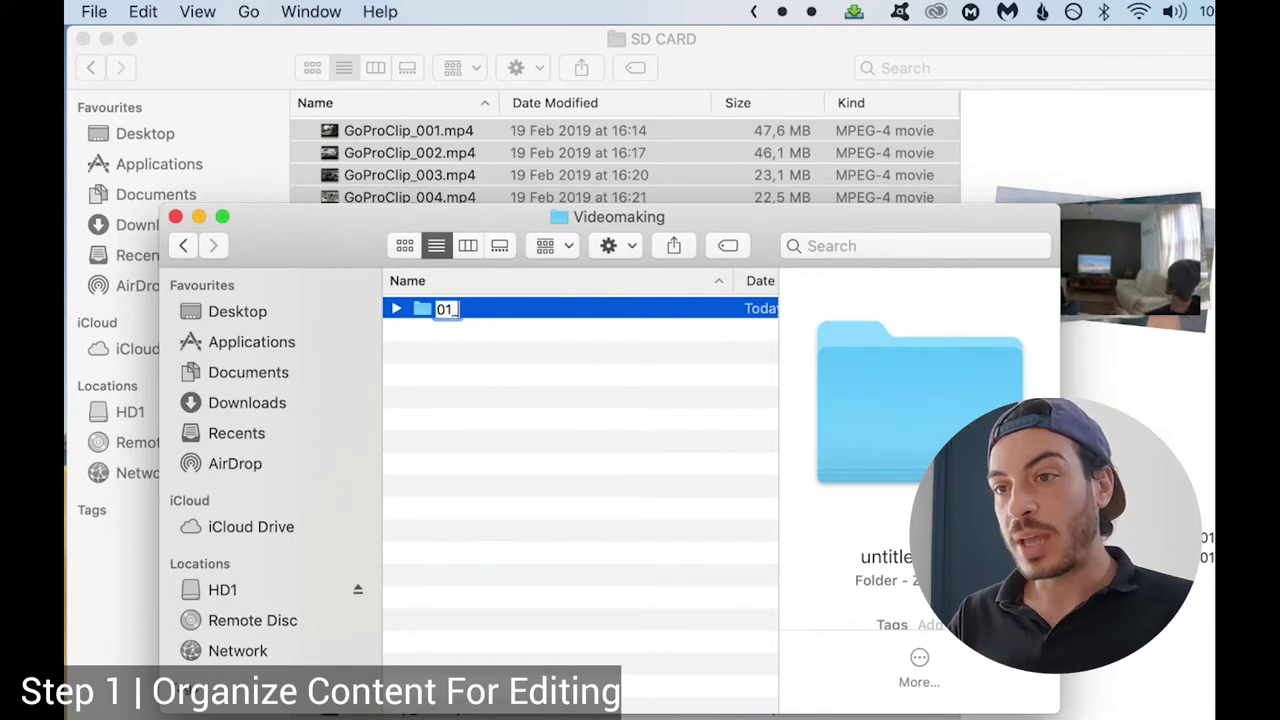
key(BackSpace)
key(BackSpace)
key(BackSpace)
text(01_)
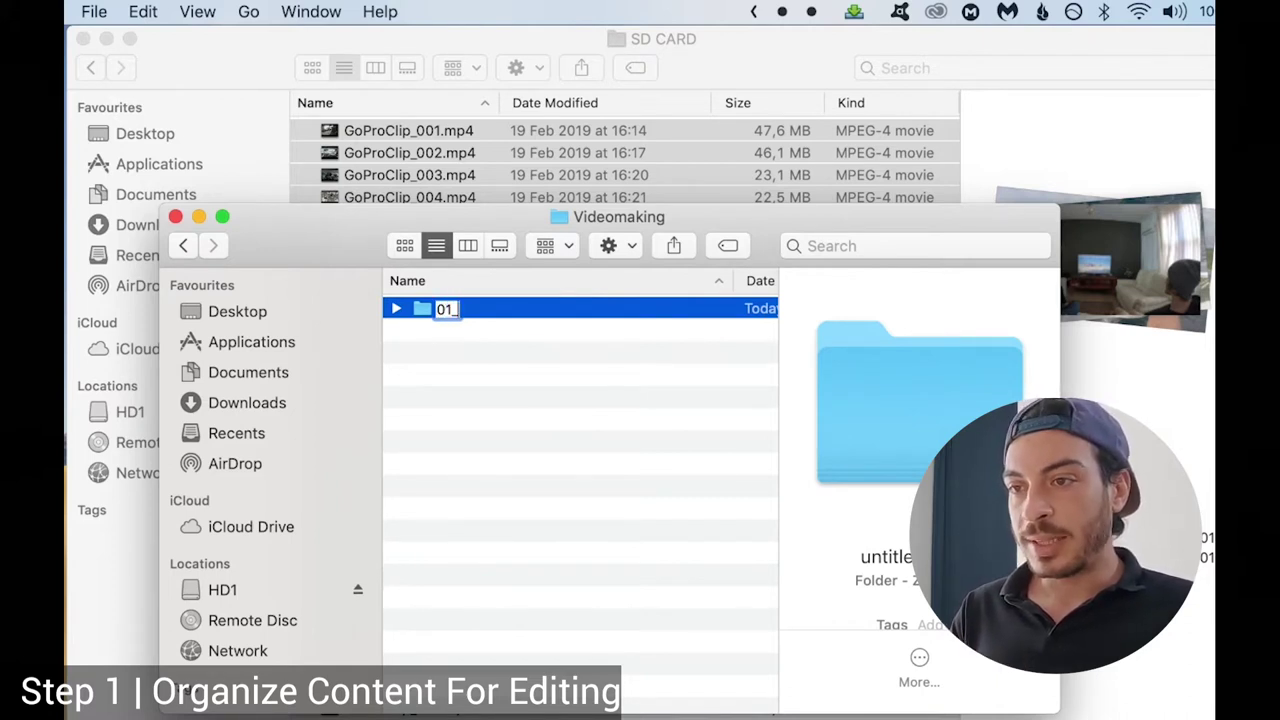
text(Back)
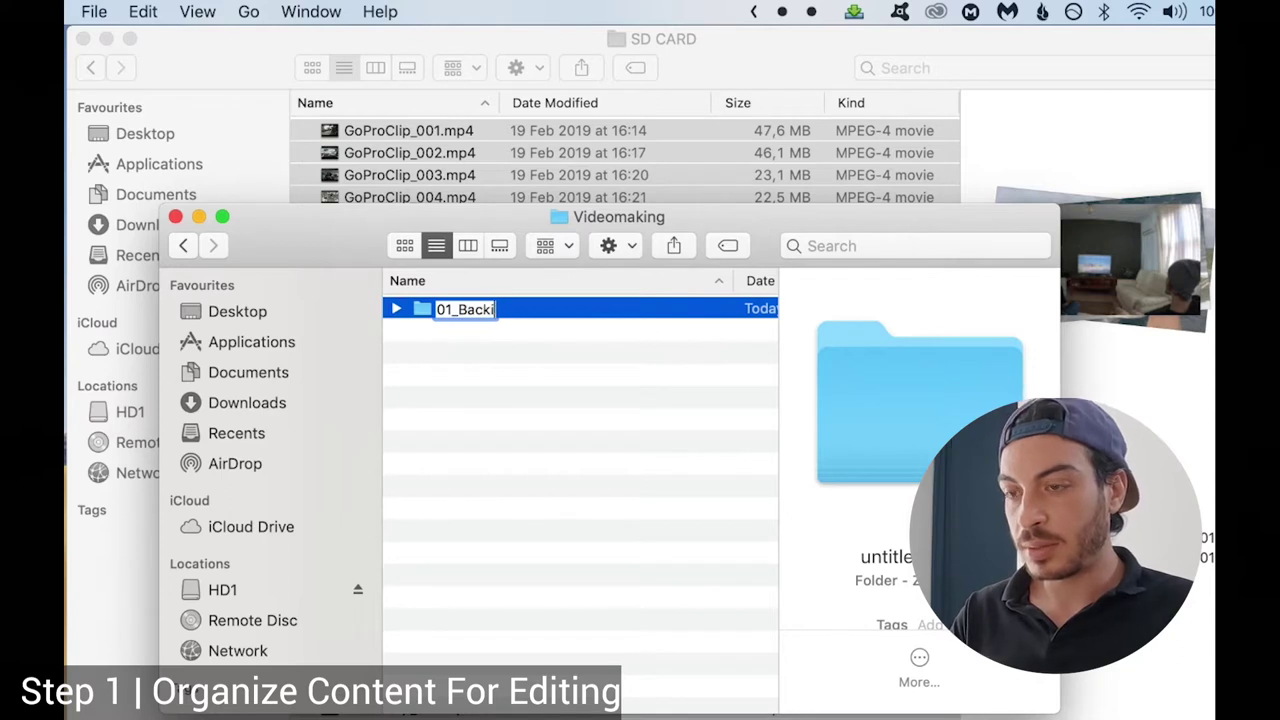
text(packing)
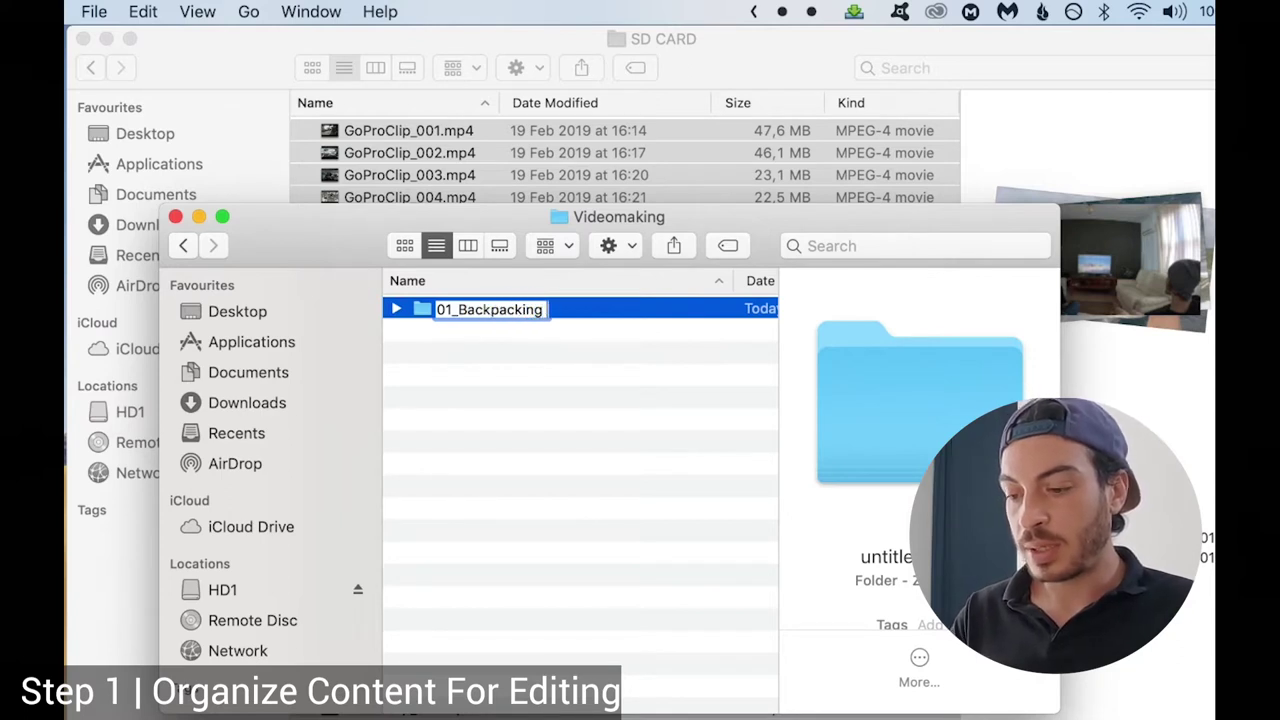
text( through the)
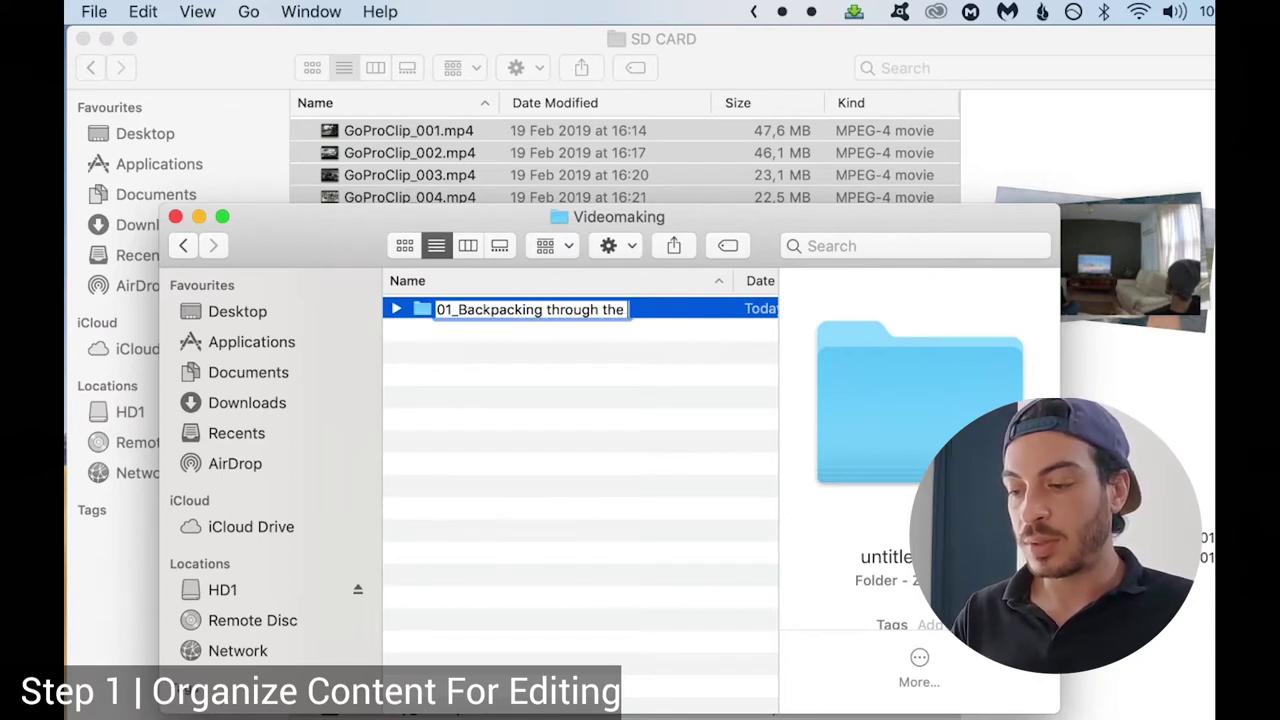
text( Philippines)
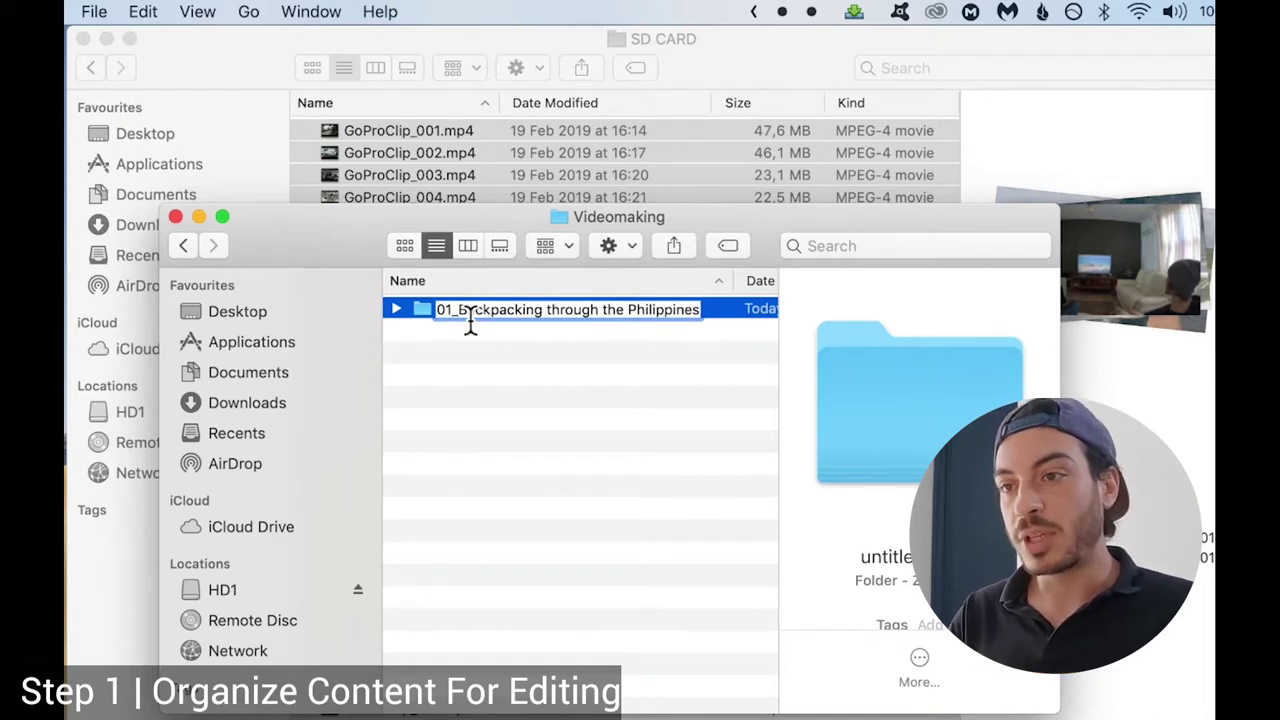
key(Return)
Open the Philippines project folder and create a subfolder named 01_Unedited in it.
double_click(551, 310)
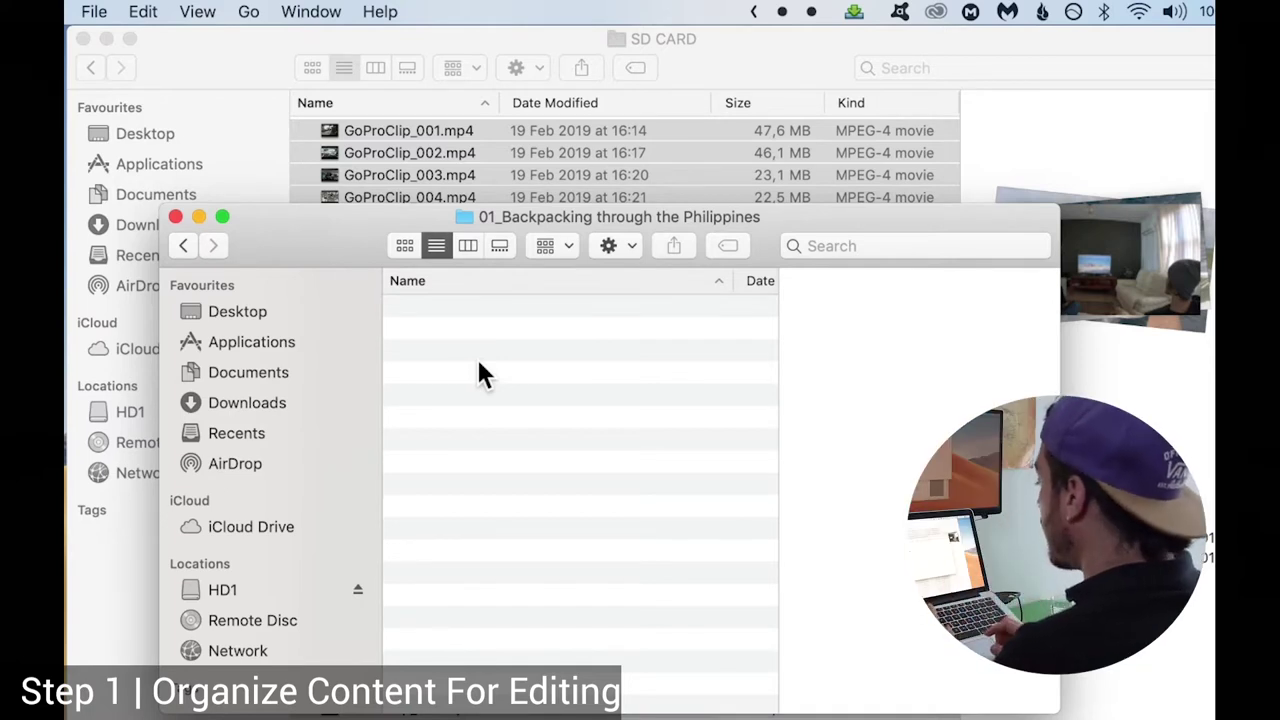
right_click(478, 364)
click(523, 370)
text(01_)
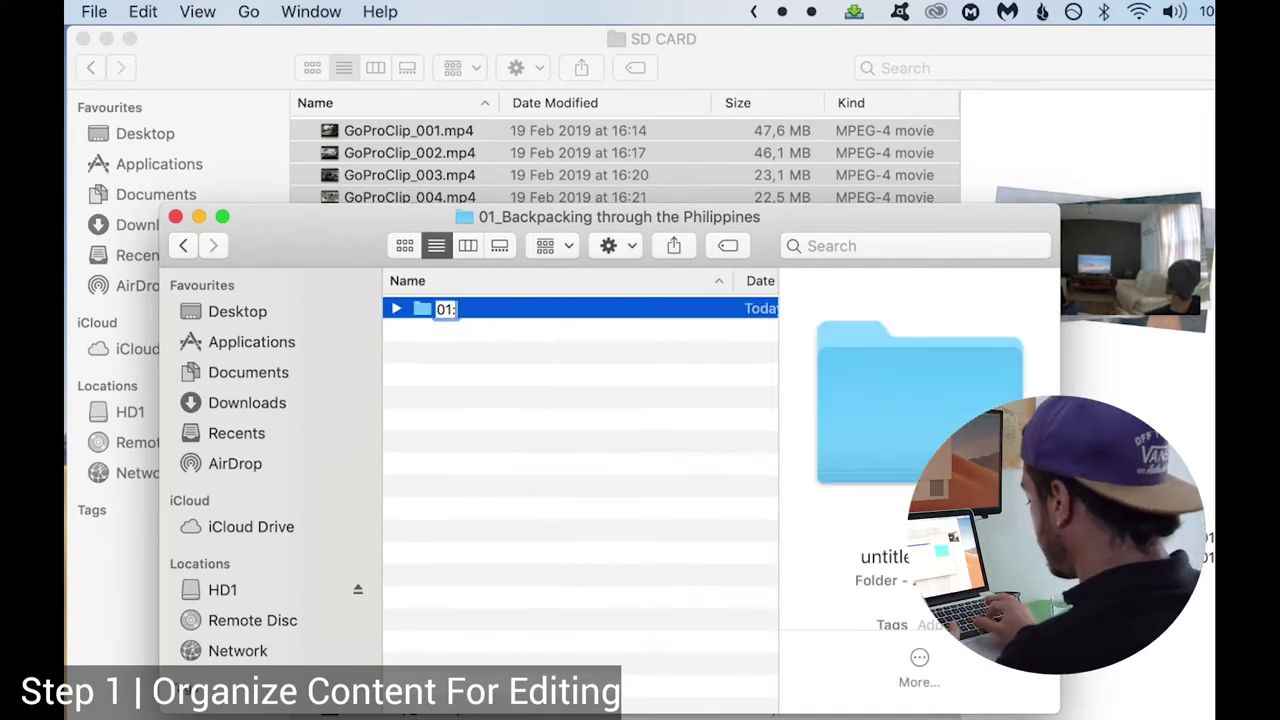
text(Unedited)
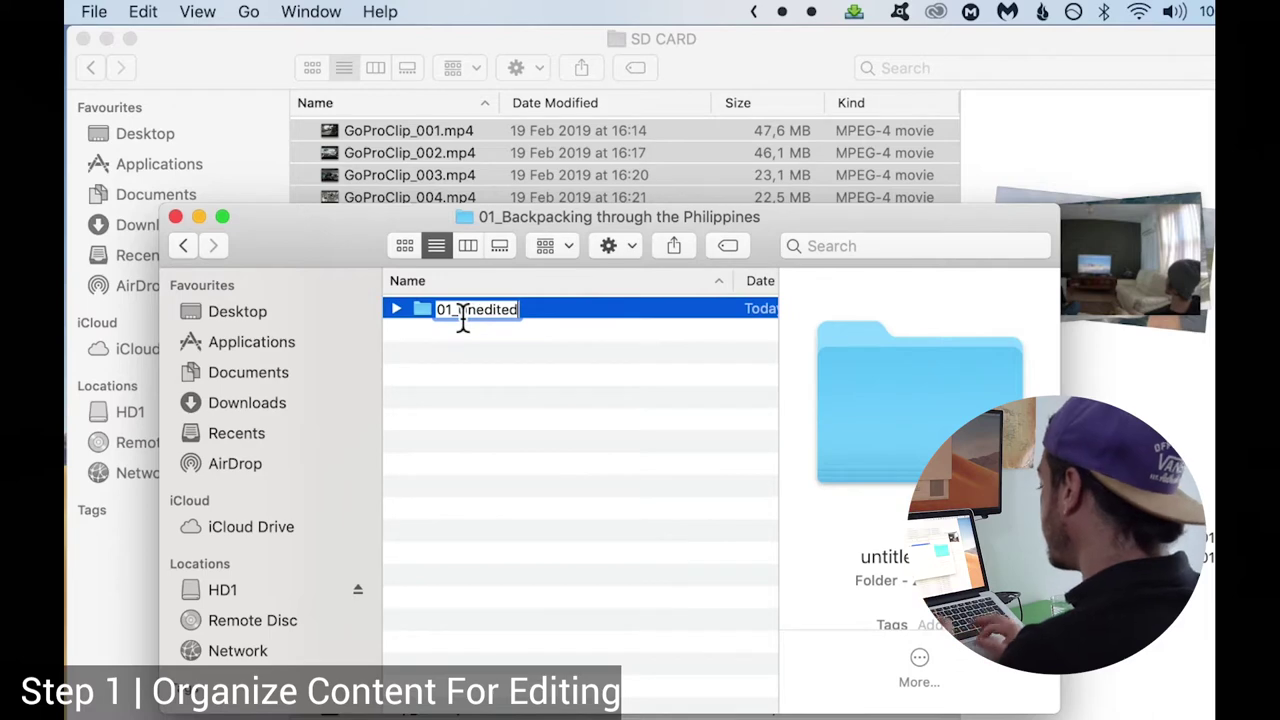
key(Return)
Create a second subfolder named 02_Editing in the Philippines project folder.
right_click(522, 372)
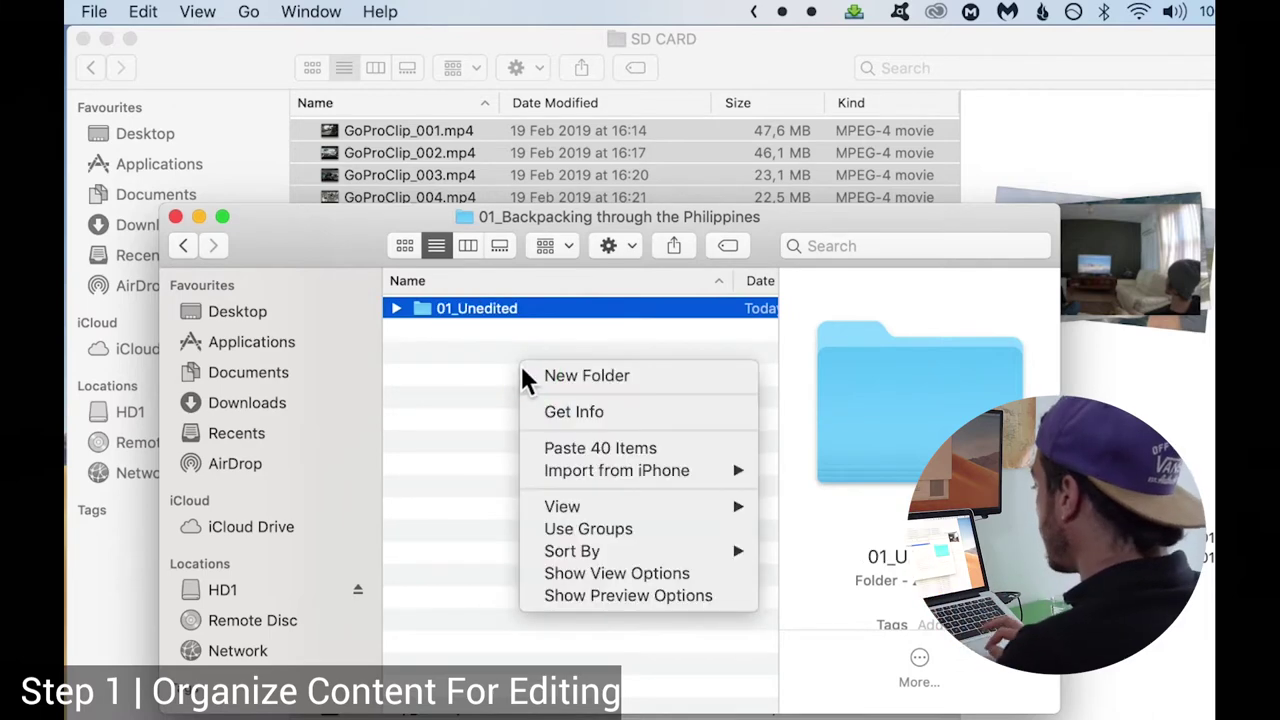
click(583, 378)
text(02_)
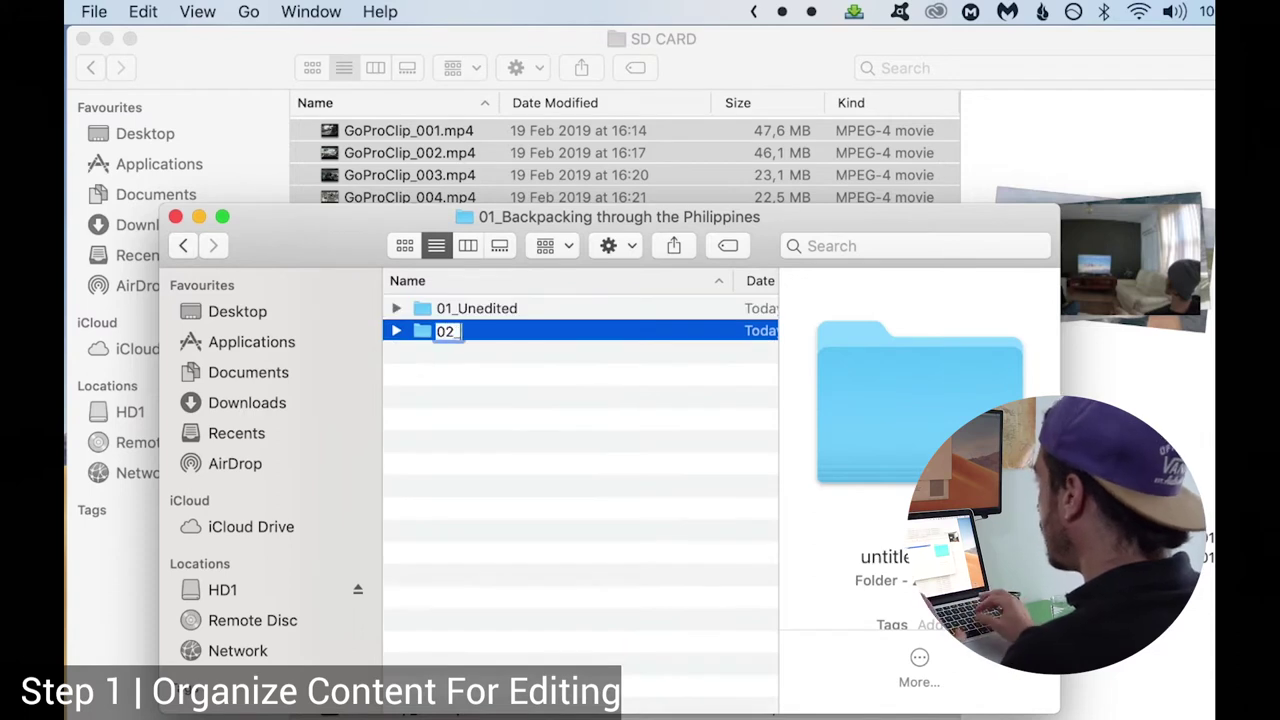
text(Edi)
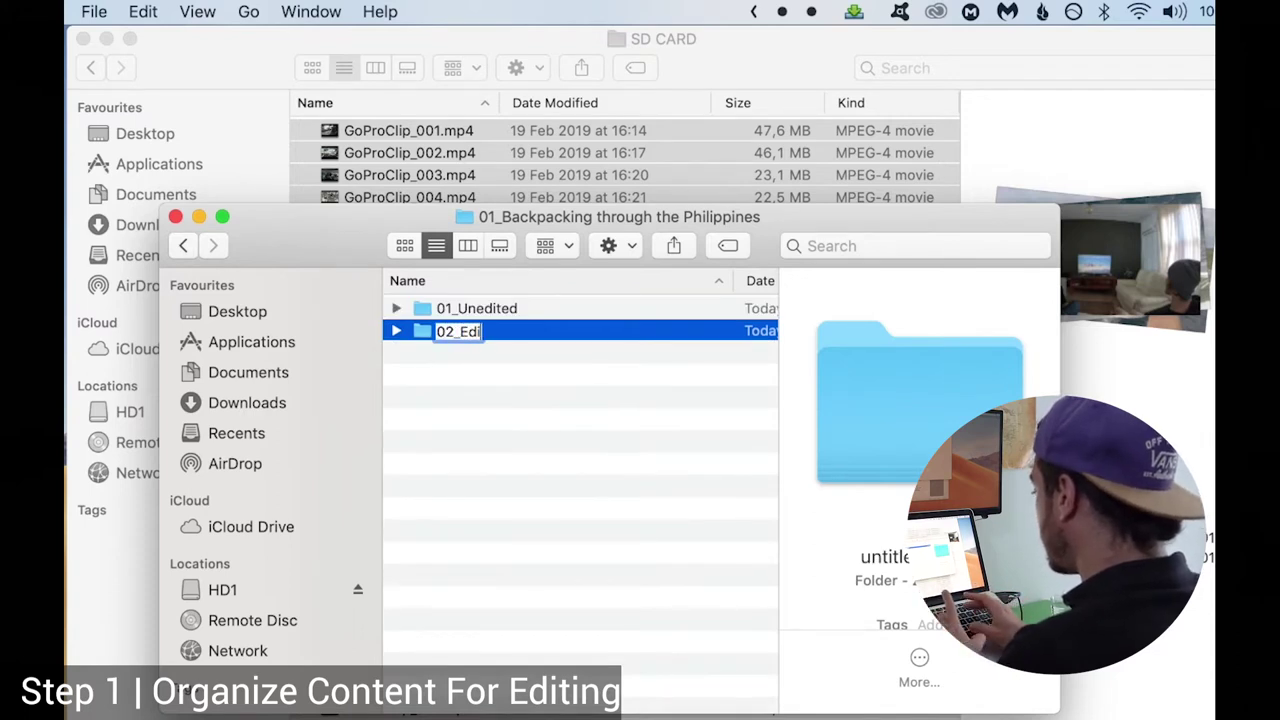
text(ting)
key(Return)
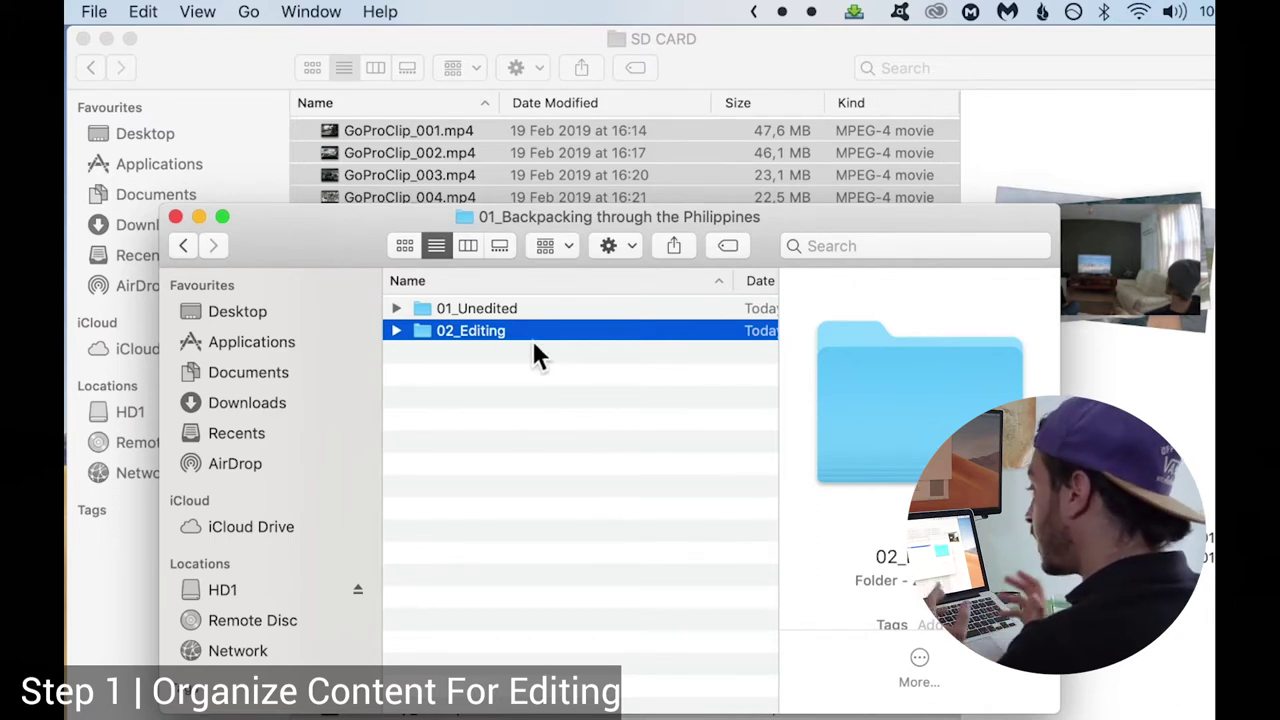
Create a third subfolder named 03_Export in the Philippines project folder.
click(515, 446)
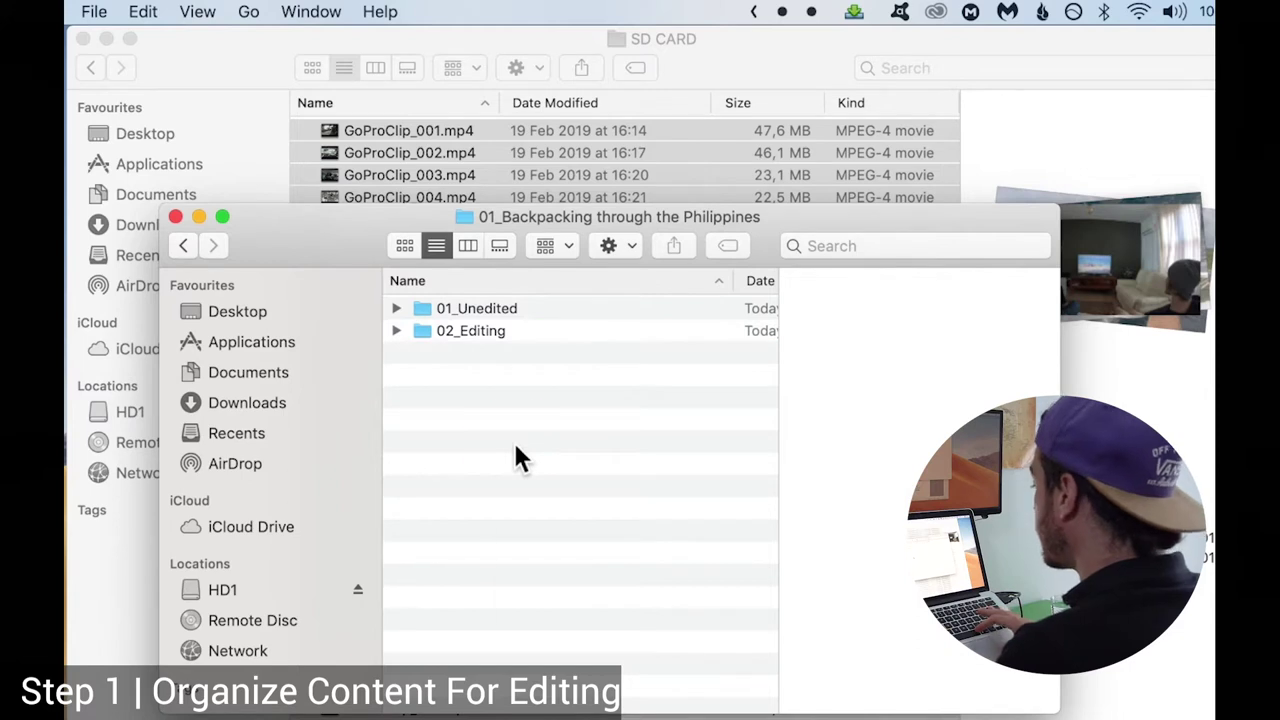
right_click(515, 448)
click(549, 455)
text(03_Export)
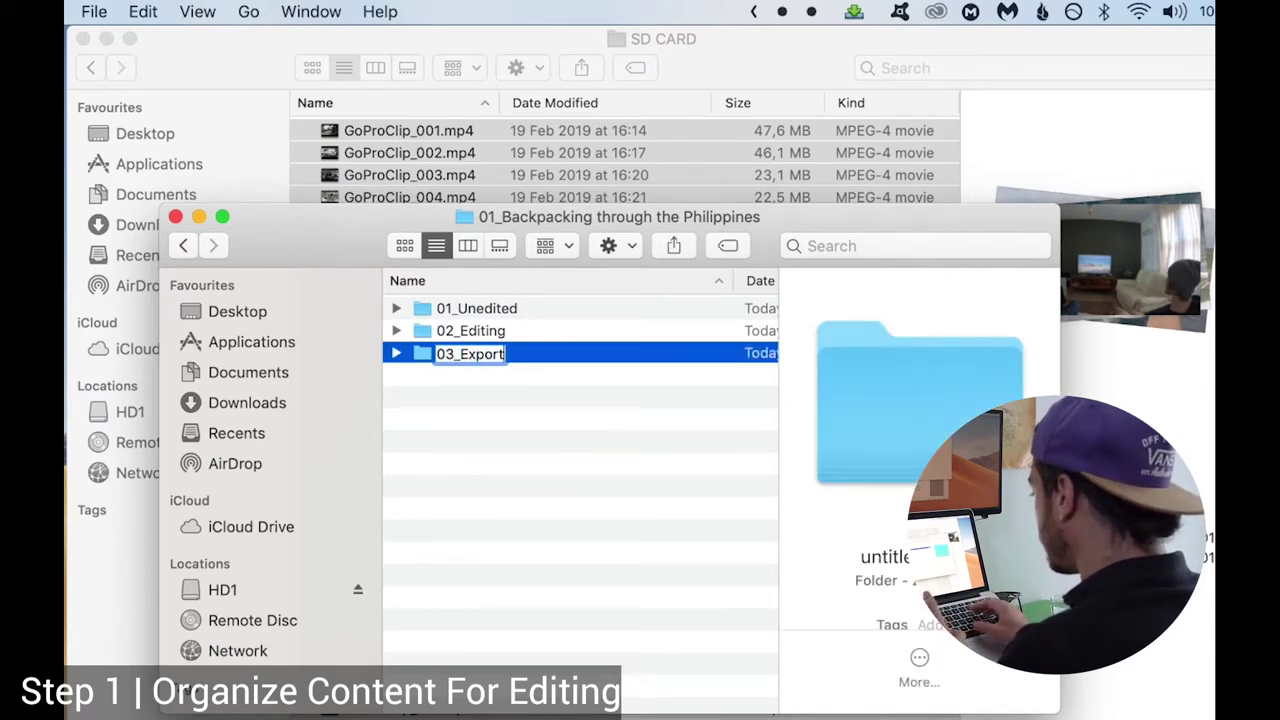
key(Return)
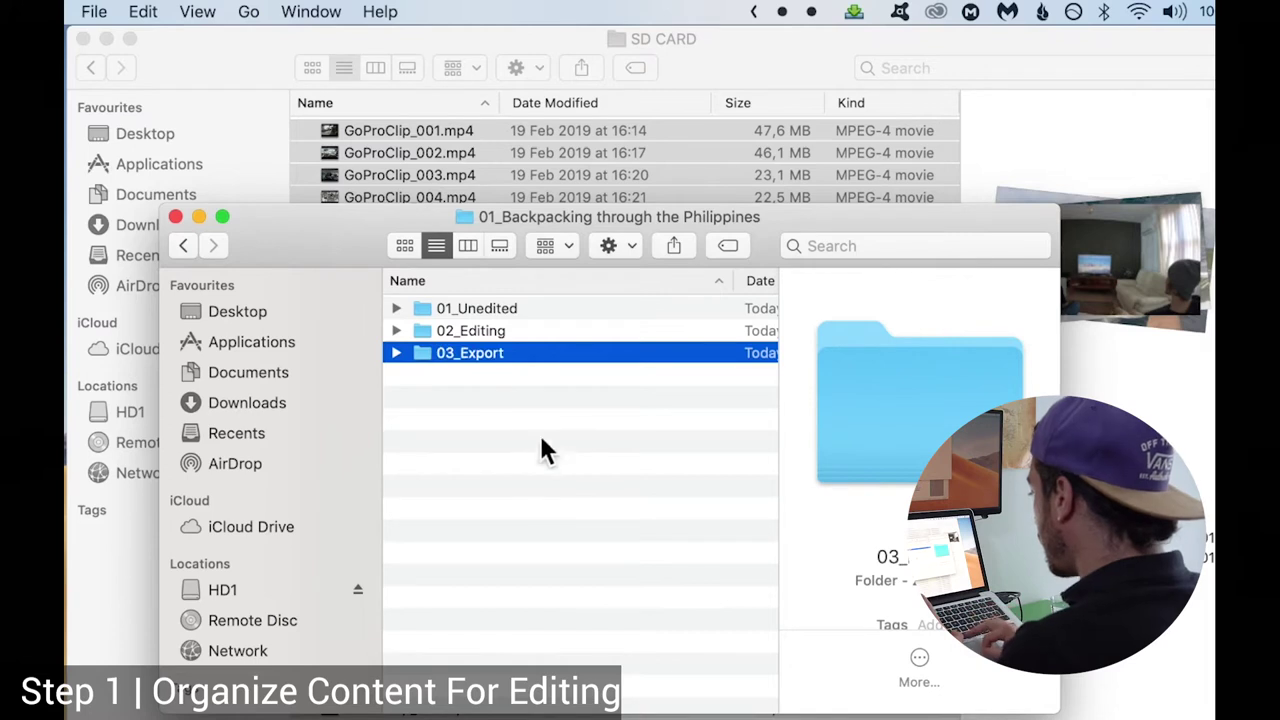
Open the 01_Unedited folder and create a camera subfolder named 01_GoPro in it.
double_click(480, 353)
click(183, 245)
double_click(493, 308)
key(shift+super+n)
text(01_)
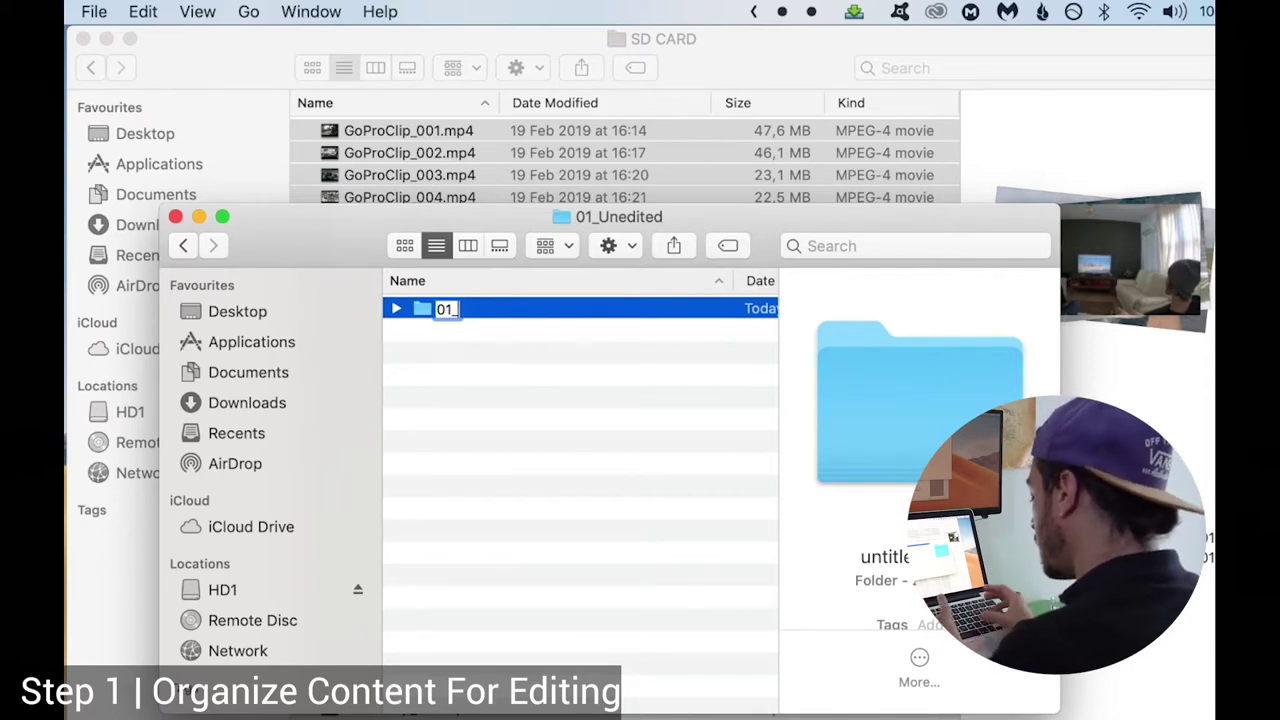
text(GoPro)
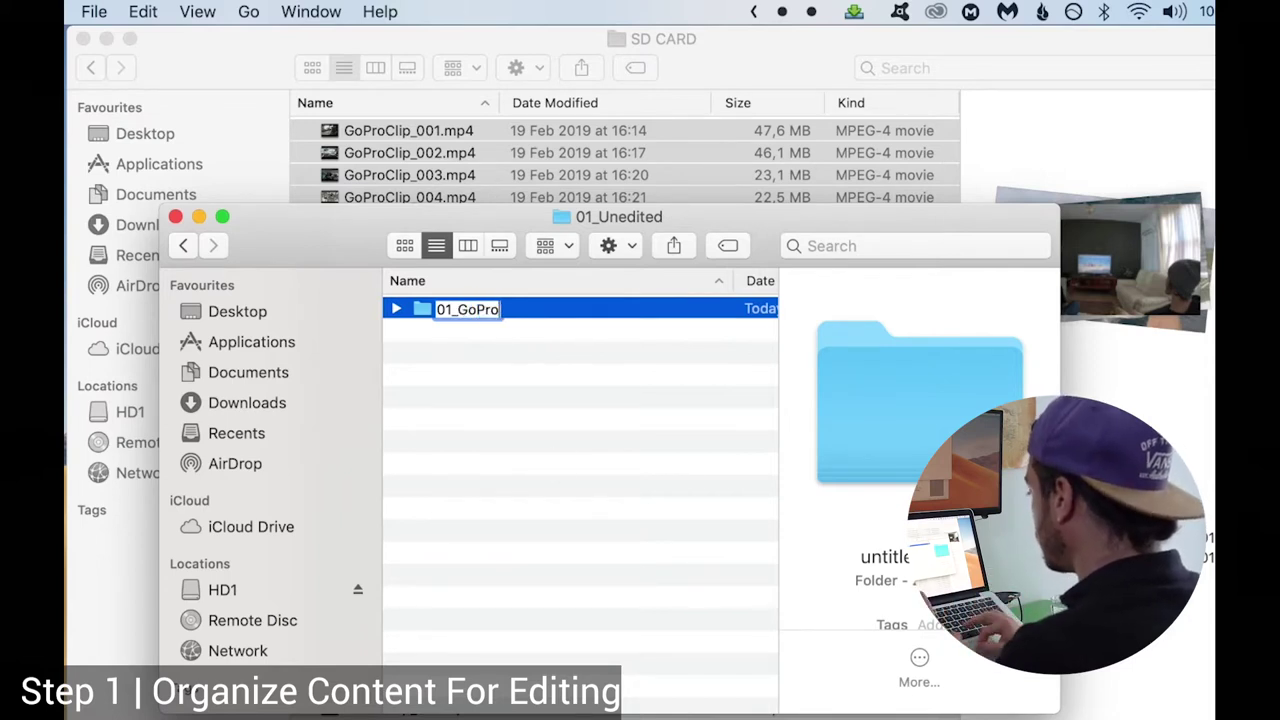
key(Return)
Add two more subfolders named "02_Sony Camera" and "03_iPhone" to the 01_Unedited folder.
key(super+shift+n)
text(02_)
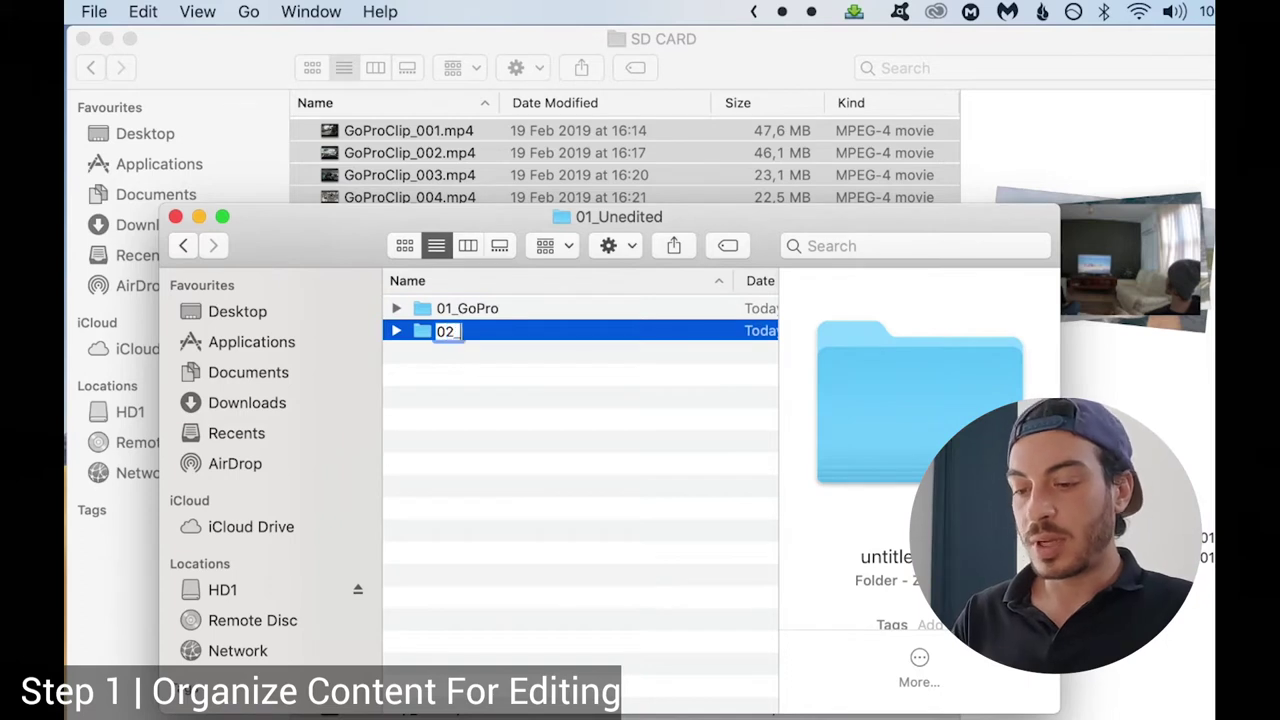
text(Sony Camera)
key(Return)
key(super+shift+n)
text(_iPh)
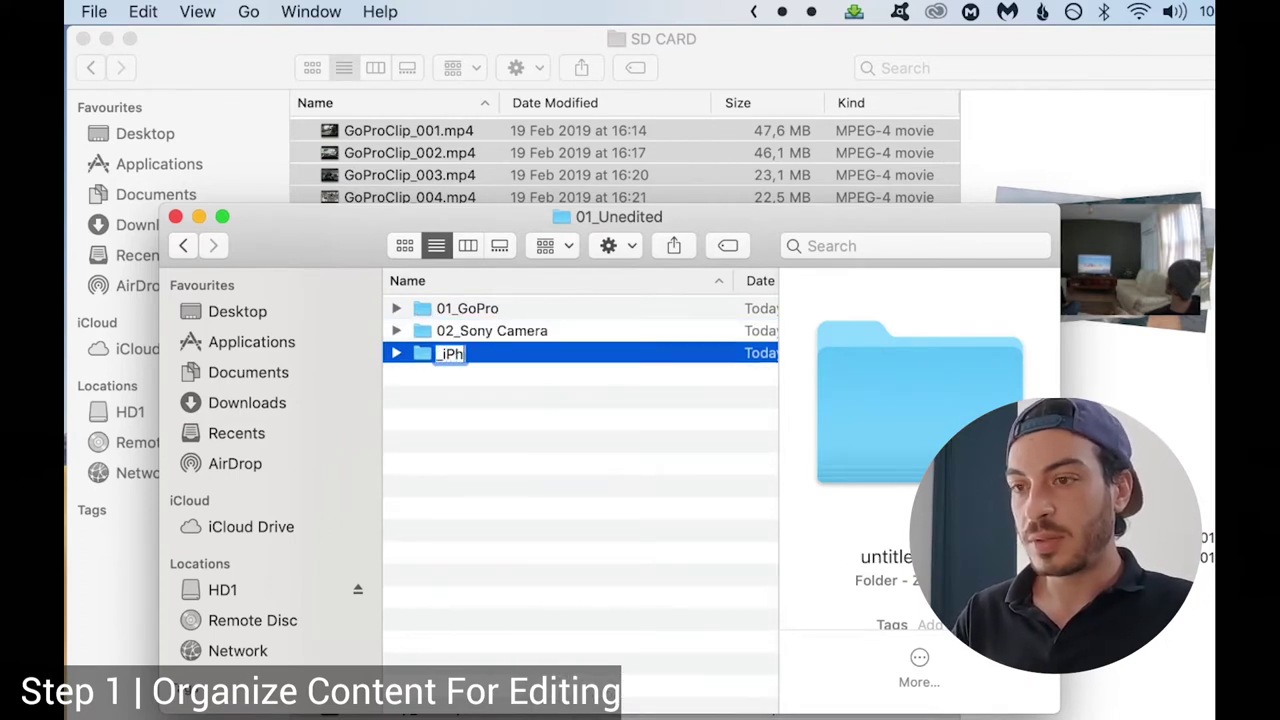
text(one03)
key(Return)
Create a fourth subfolder named 04_Drone in 01_Unedited and clear the selection.
right_click(486, 438)
click(548, 455)
text(04)
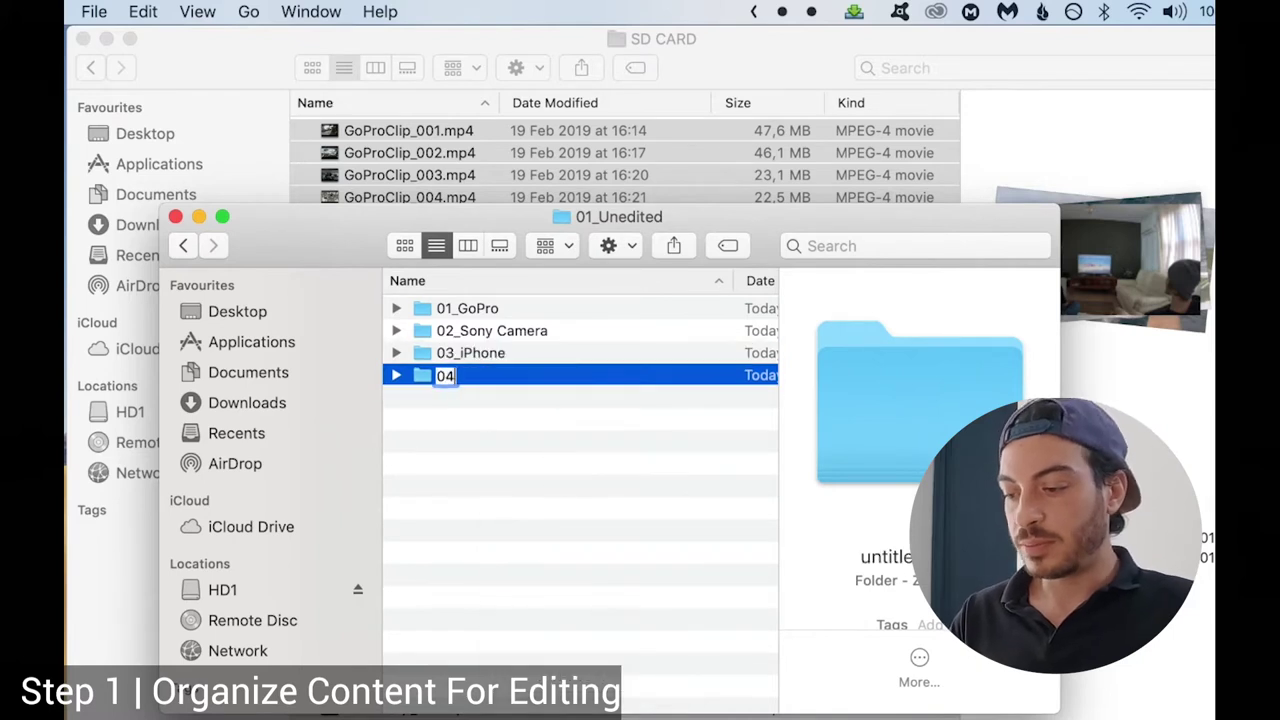
text(_Drone)
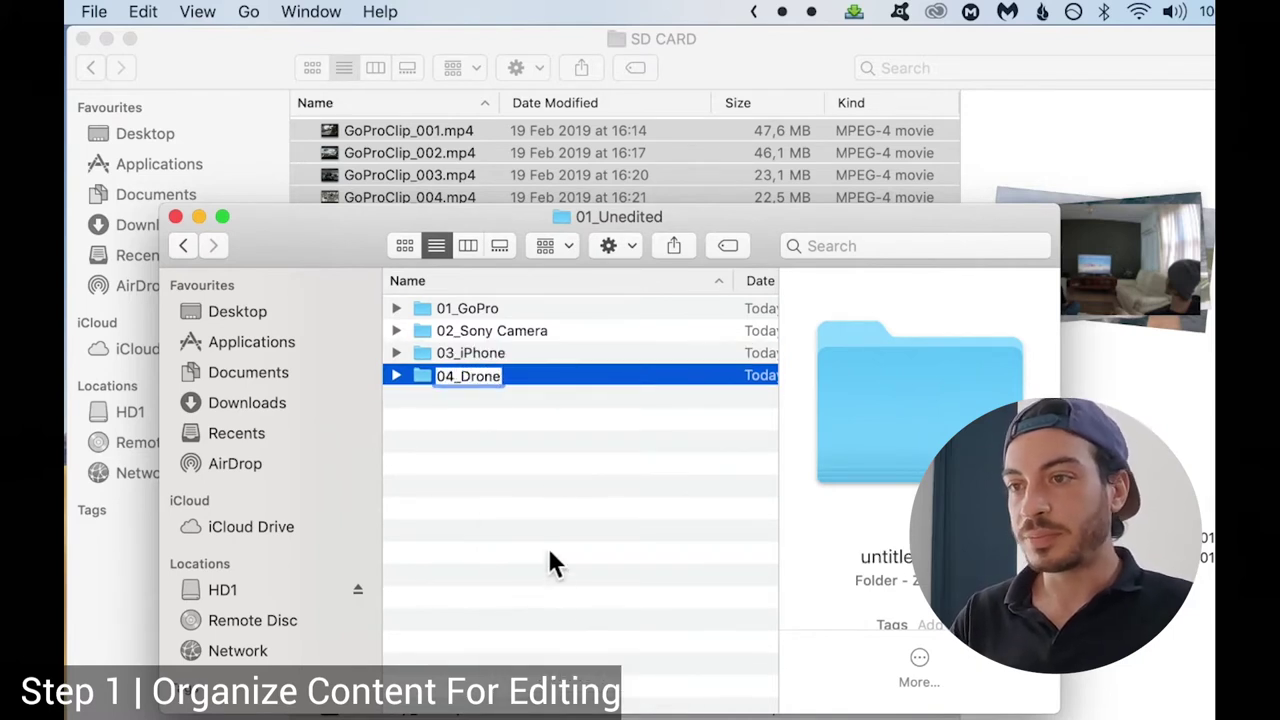
key(Return)
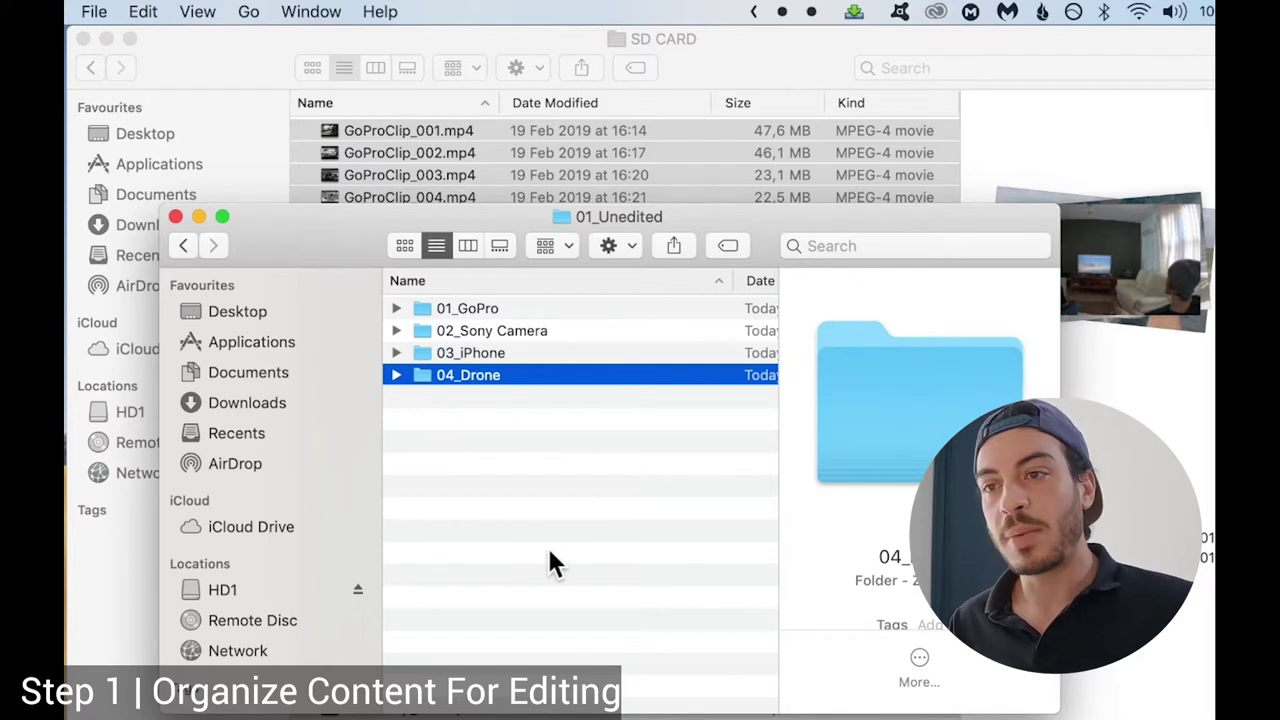
click(477, 448)
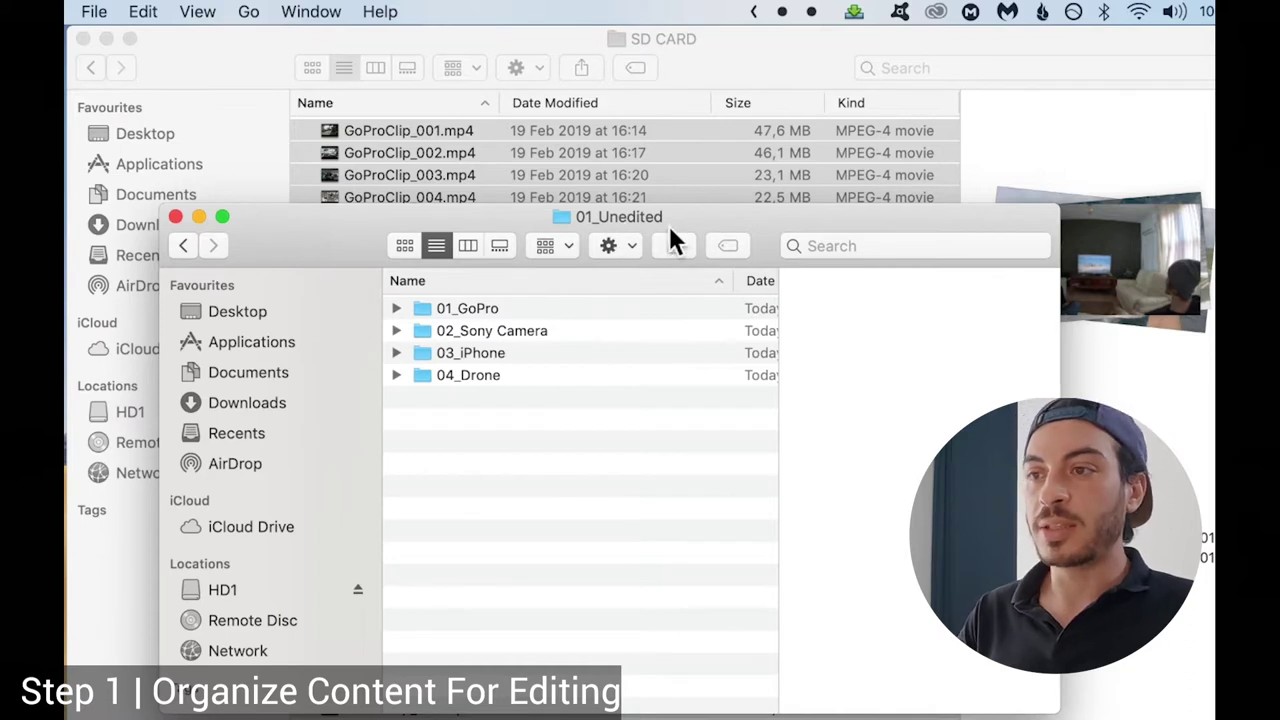
Open the 01_GoPro folder and paste the copied GoPro clips from the SD card into it.
double_click(531, 310)
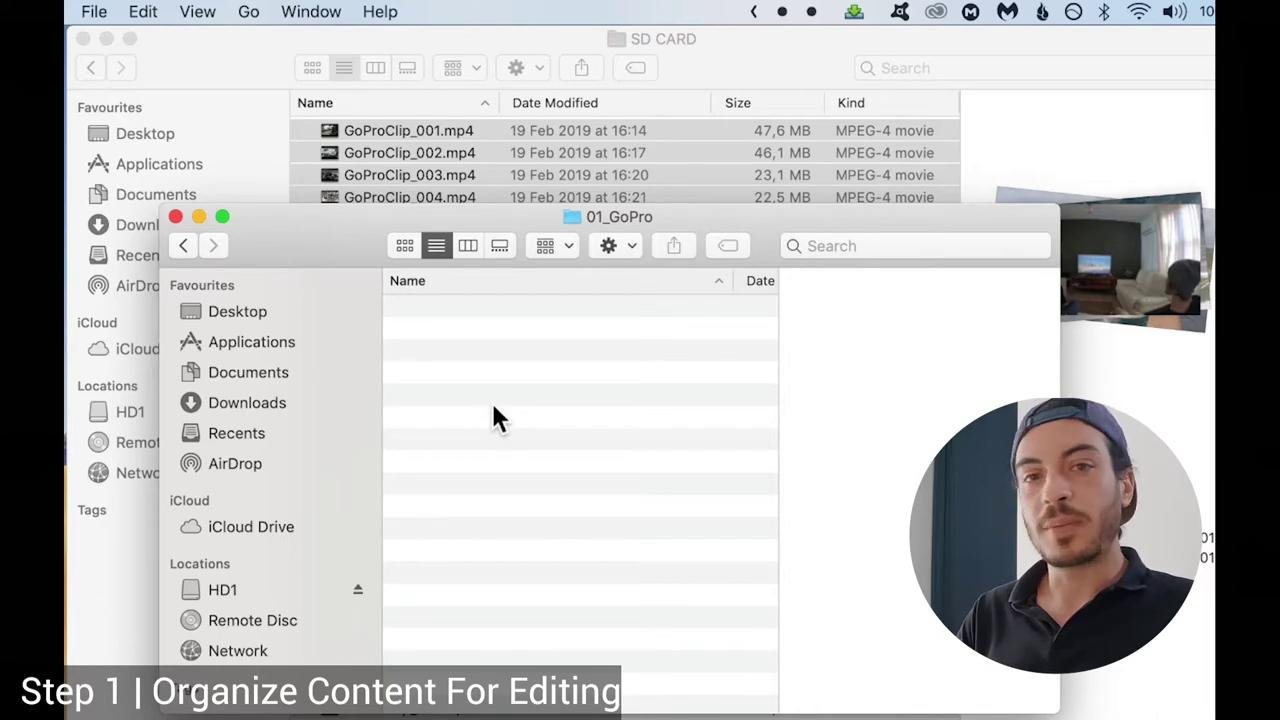
key(super+v)
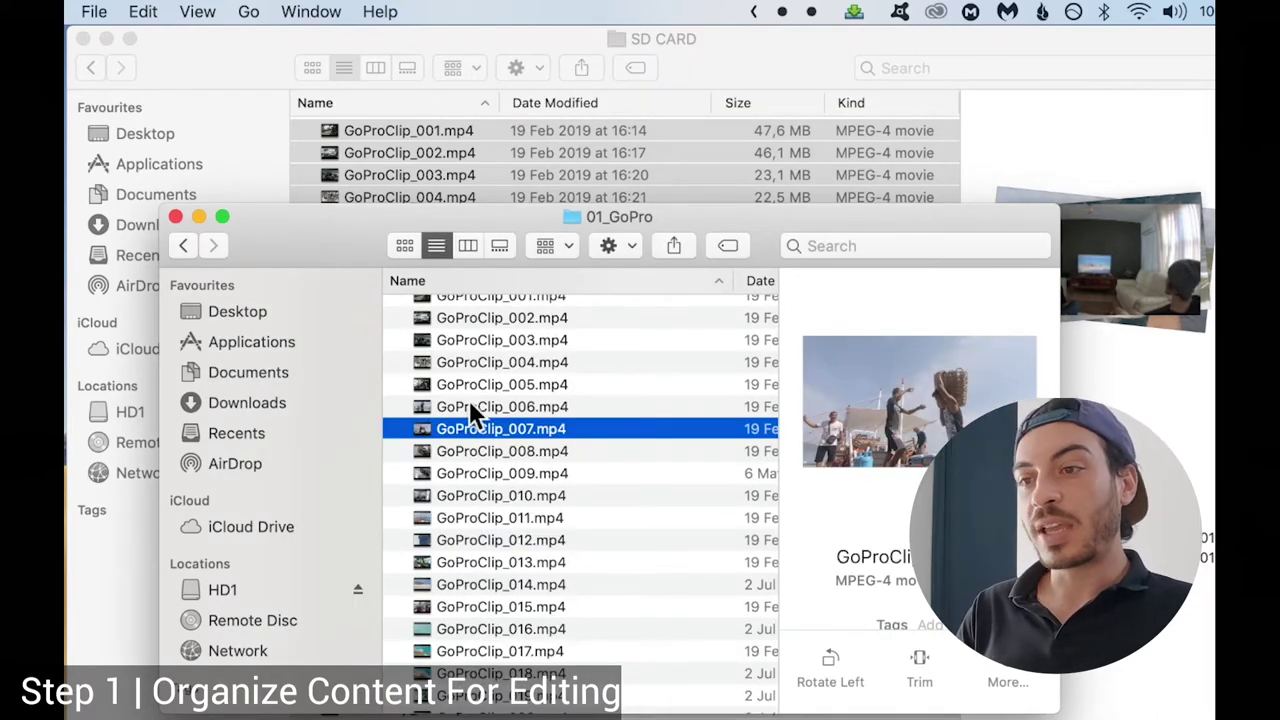
Select all the clips in 01_GoPro and open the batch rename with the Format option.
click(466, 414)
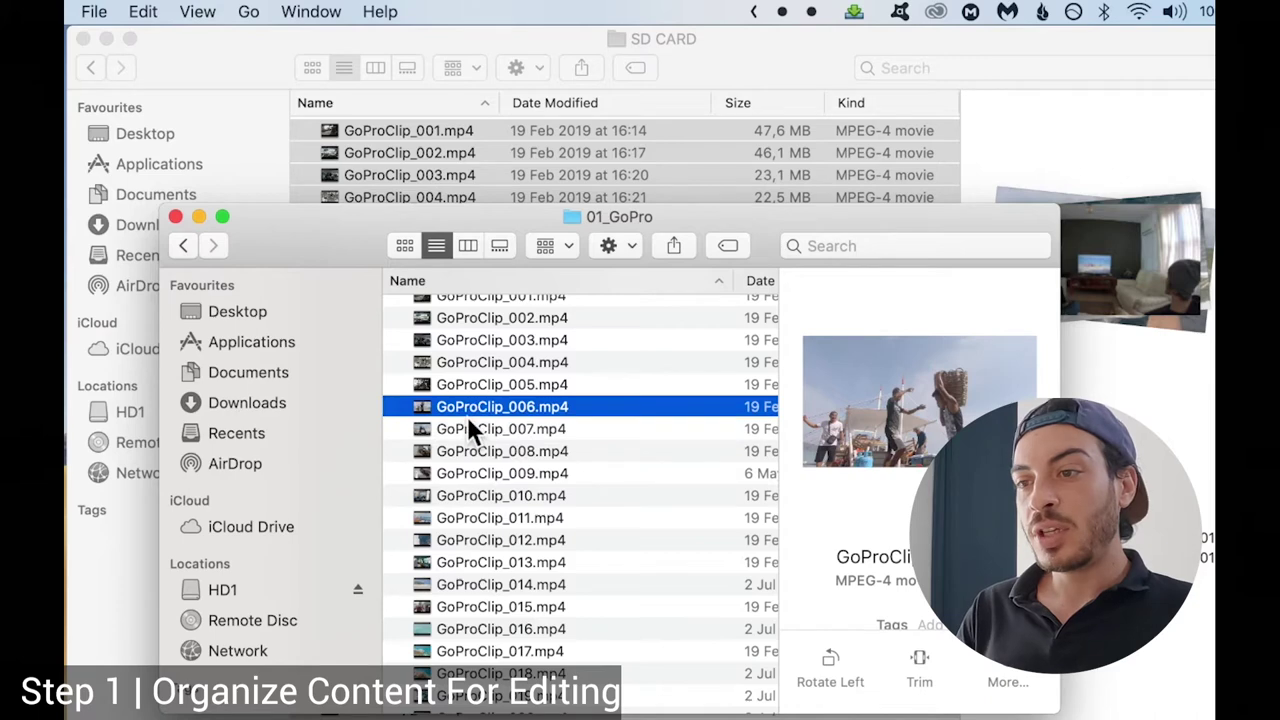
key(super+a)
right_click(503, 497)
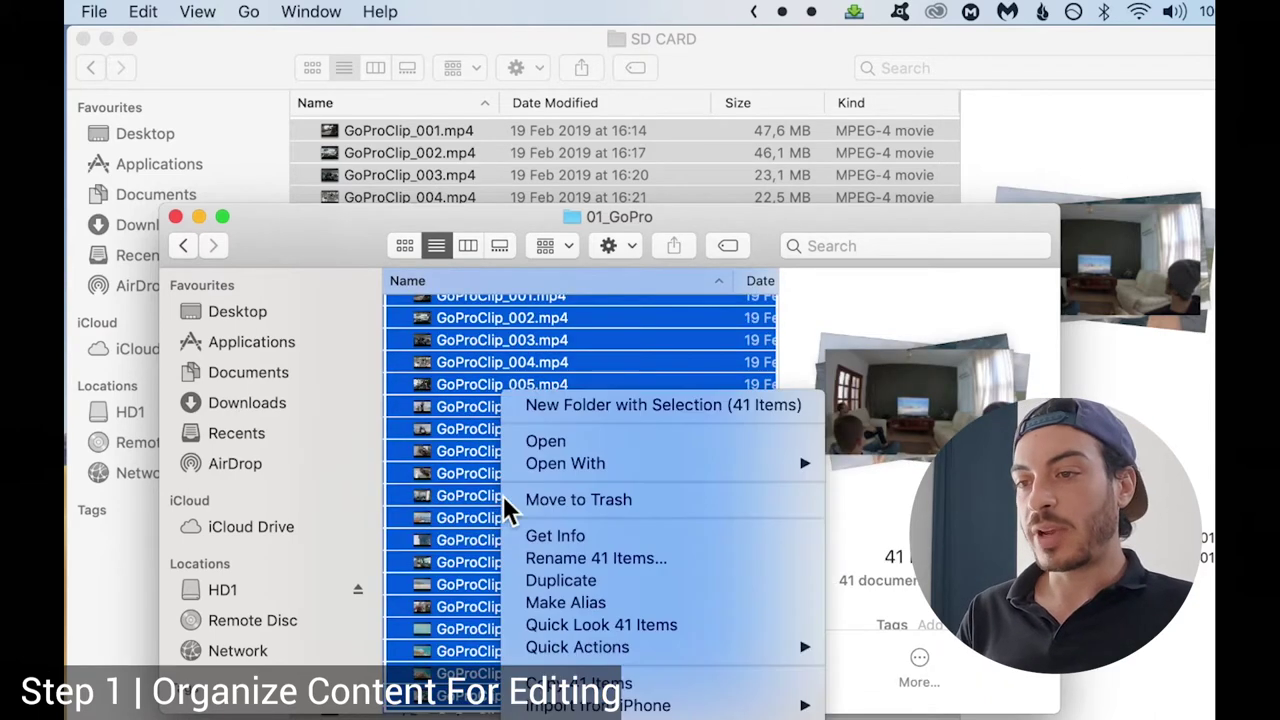
click(573, 563)
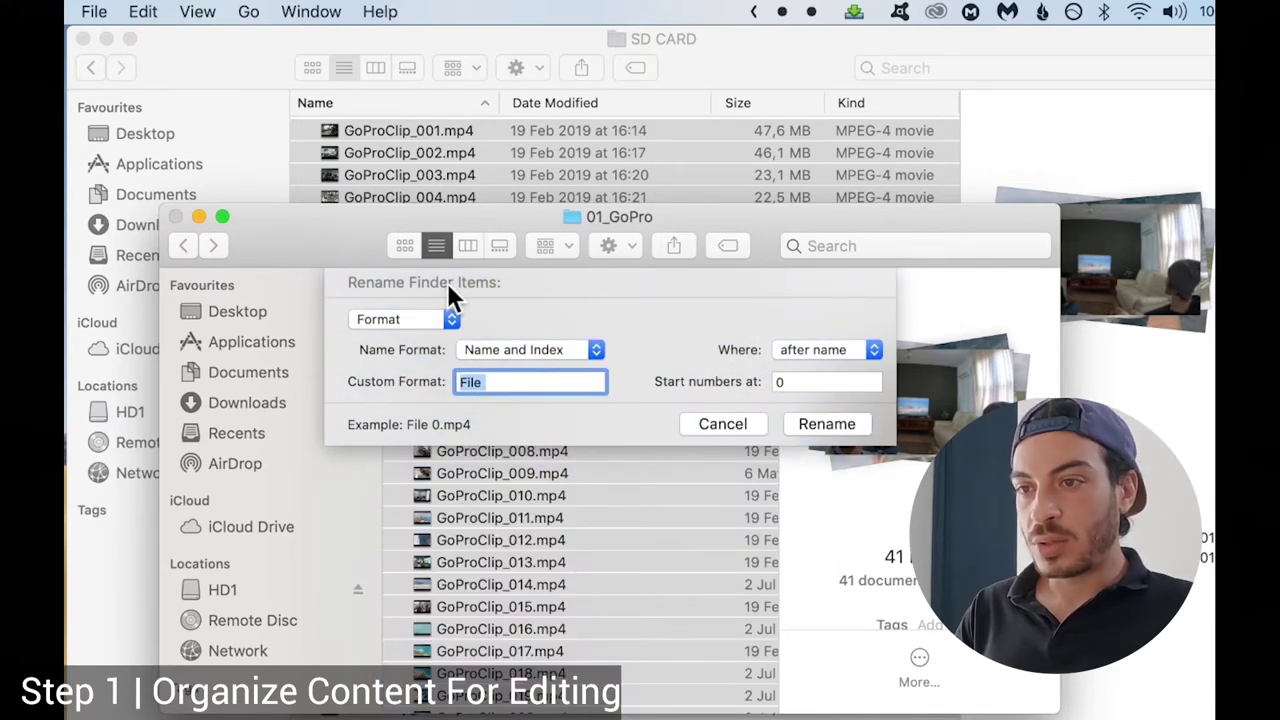
click(455, 318)
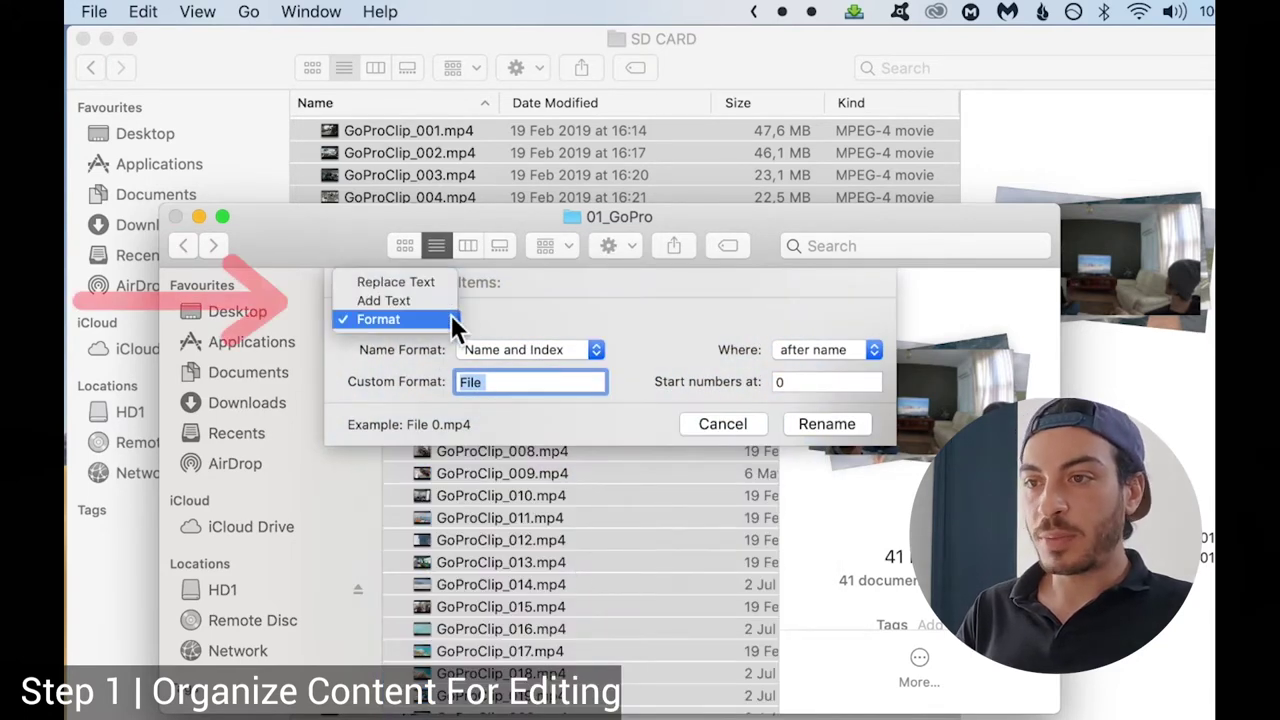
click(385, 322)
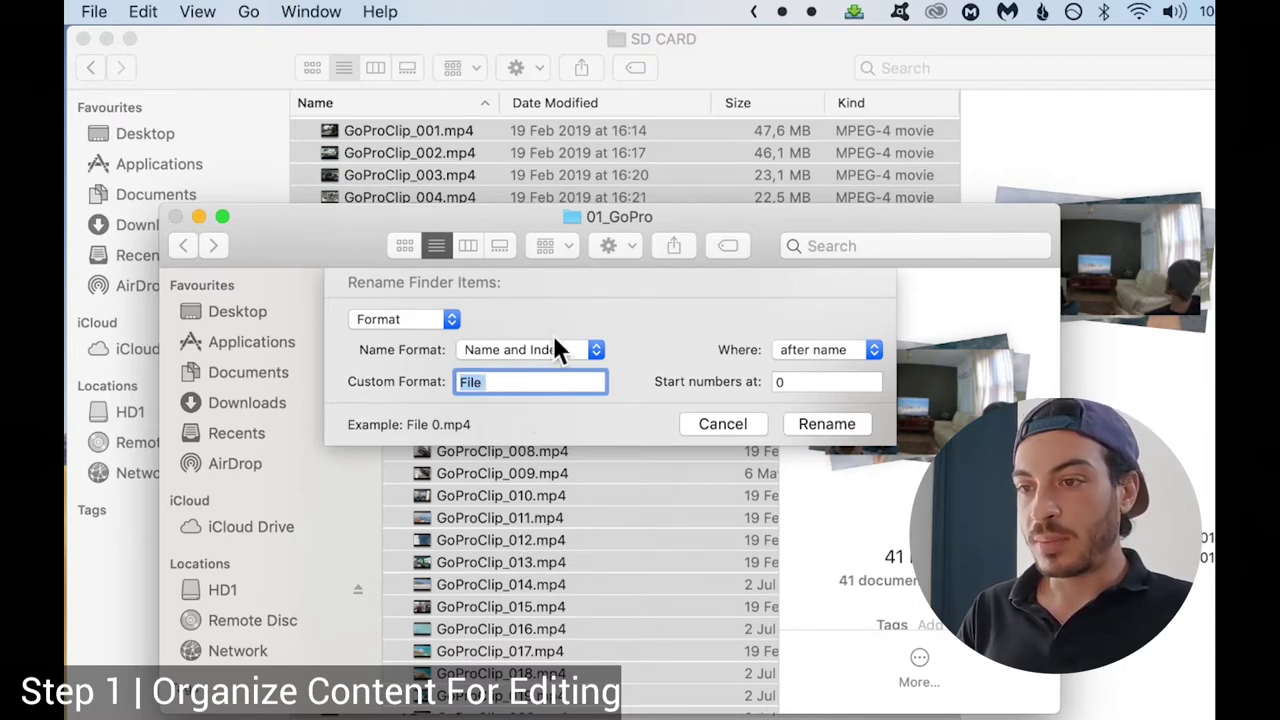
Set the batch rename's custom format to GoProClip_ with numbers starting at 1, and cancel the rename.
text(GoPro)
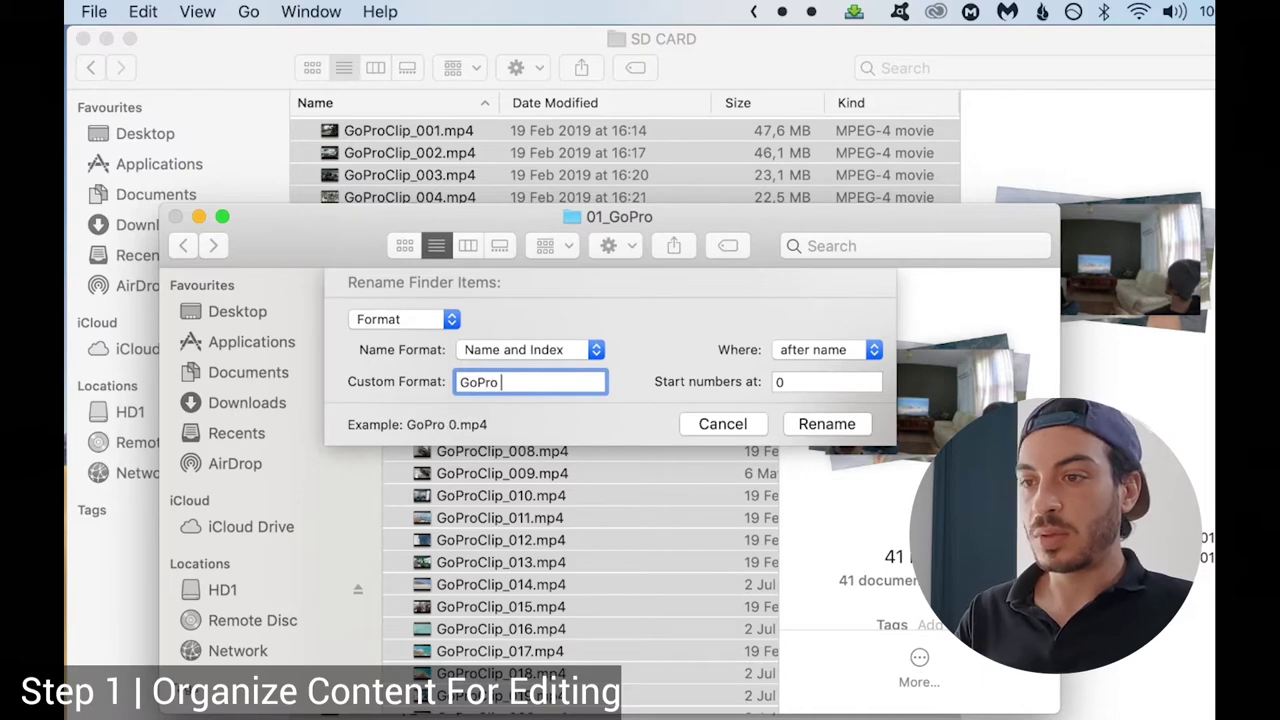
key(BackSpace)
text(Clip)
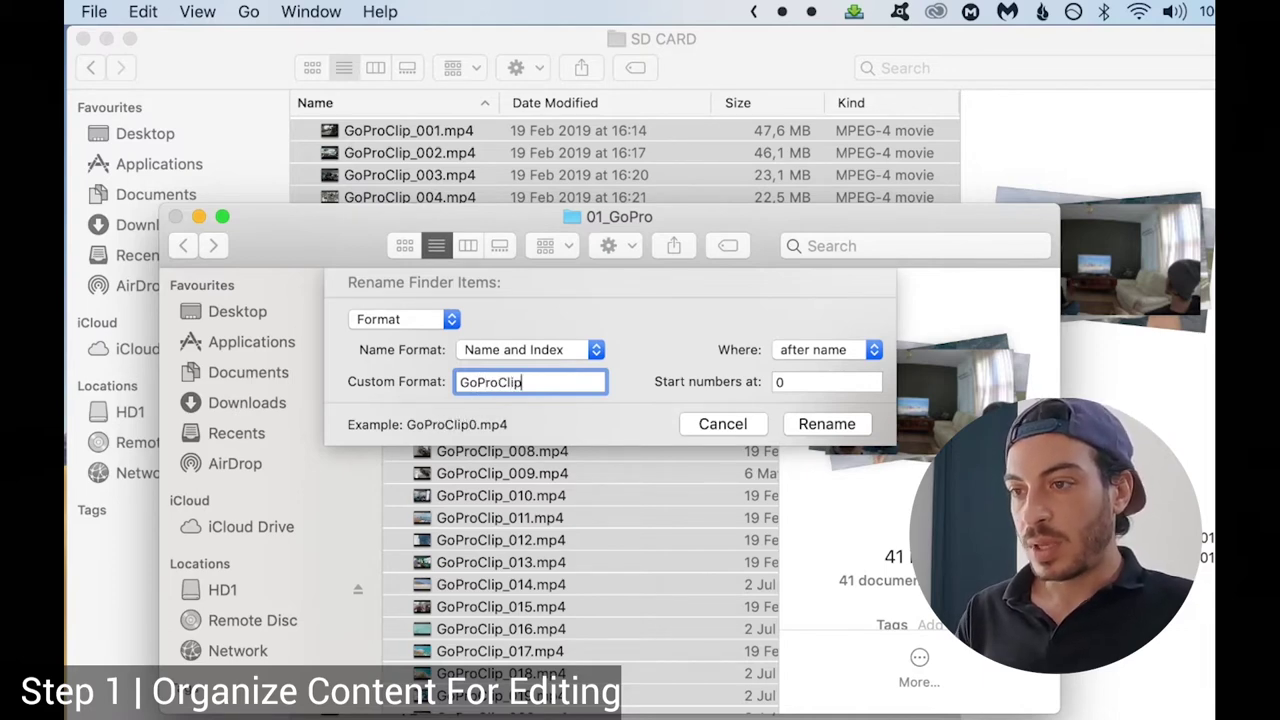
text(_)
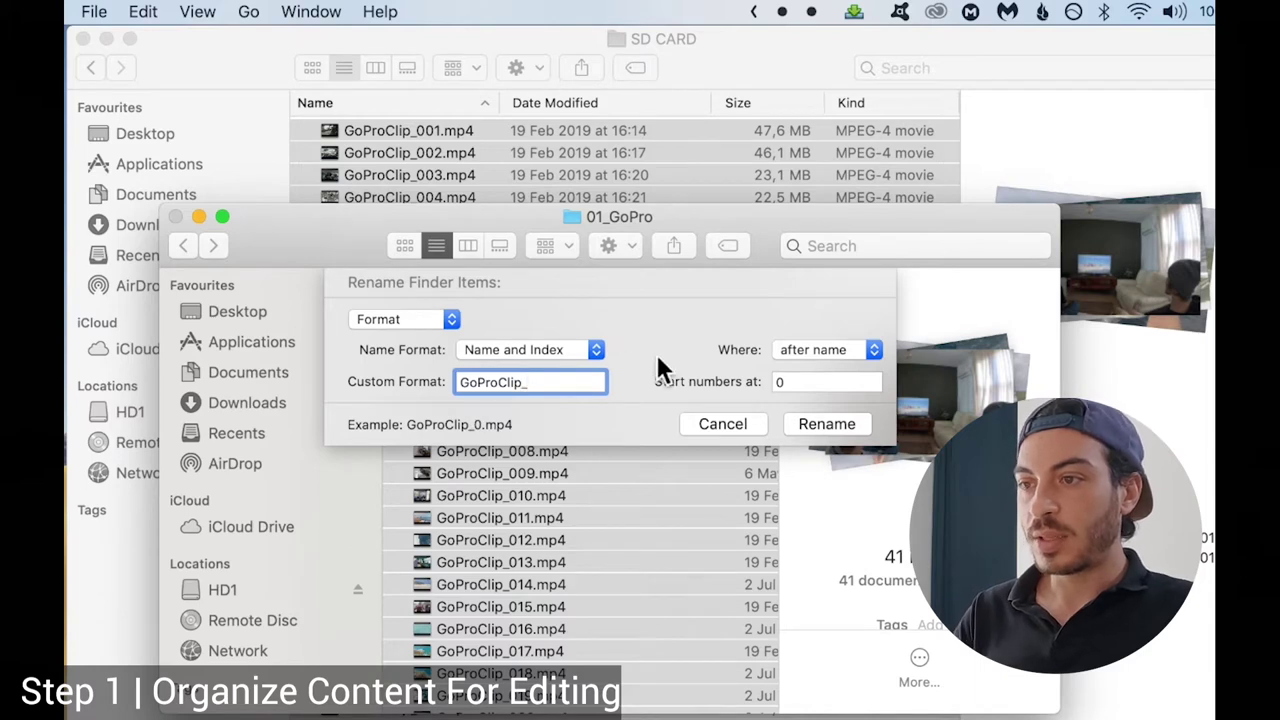
click(803, 383)
key(BackSpace)
text(1)
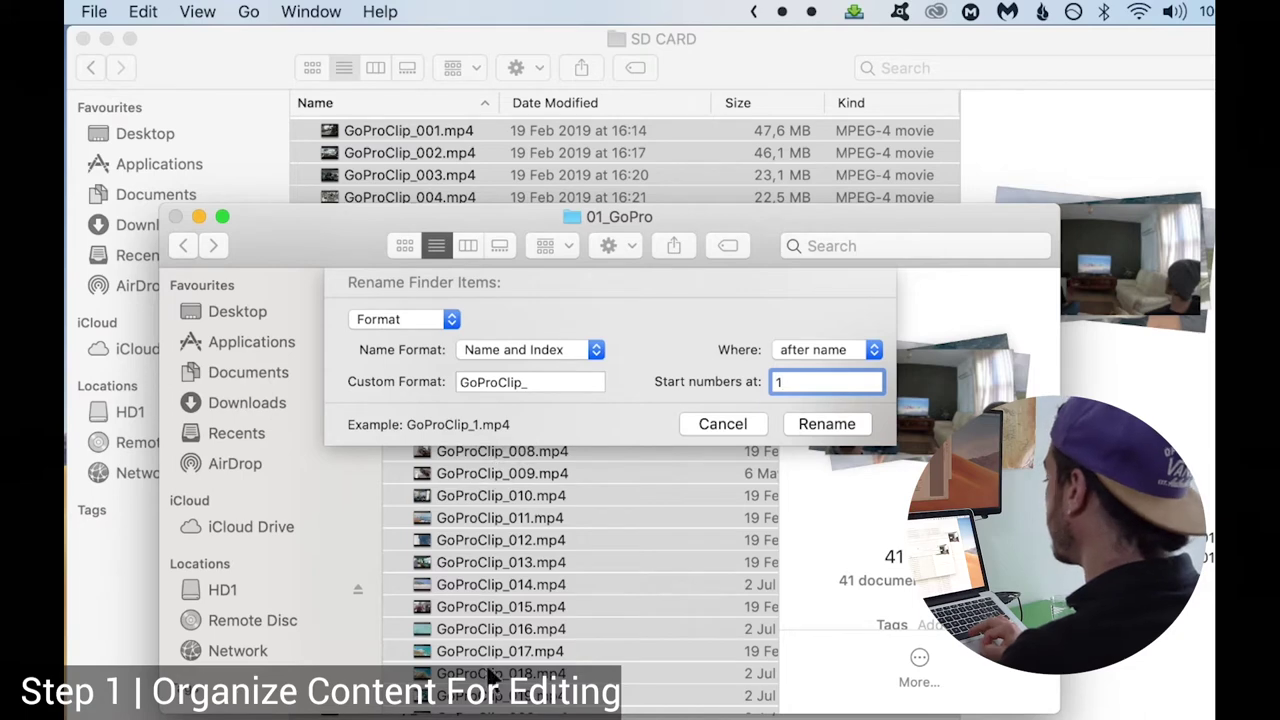
click(722, 424)
Go back to the Philippines project folder, open 02_Editing and create a subfolder named "01_FCPX Files" in it.
click(530, 520)
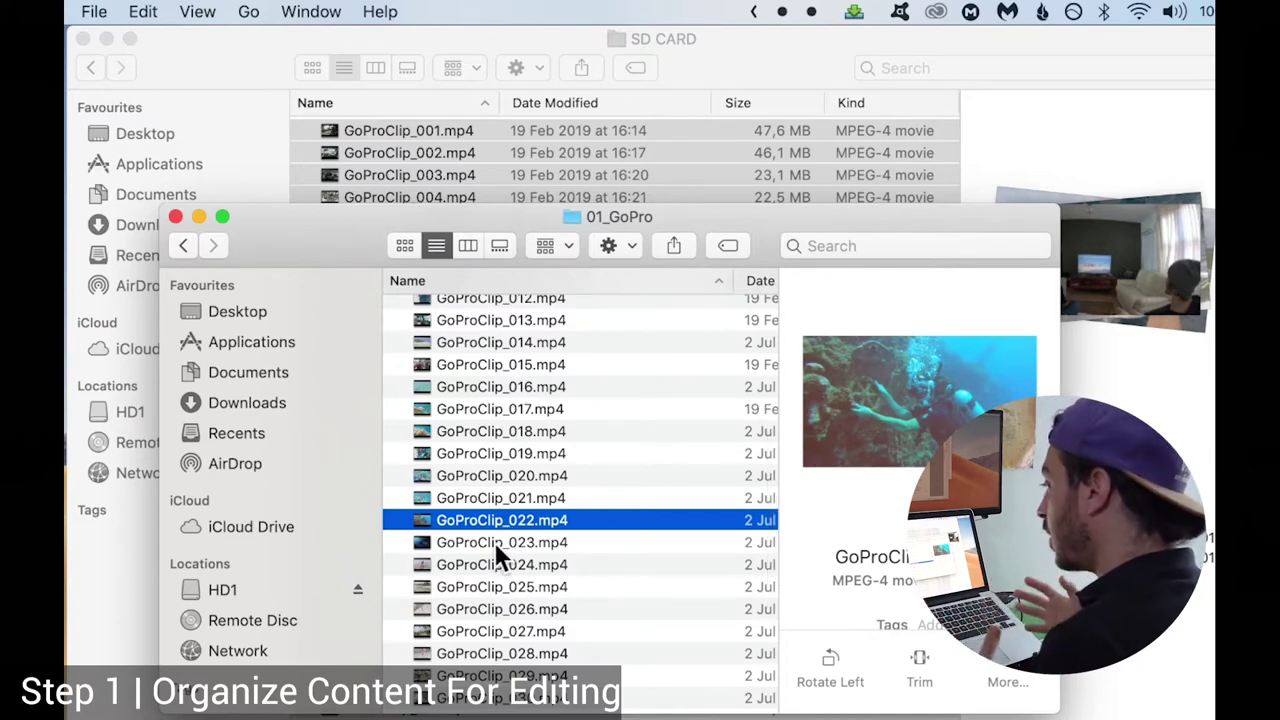
key(super+bracketleft)
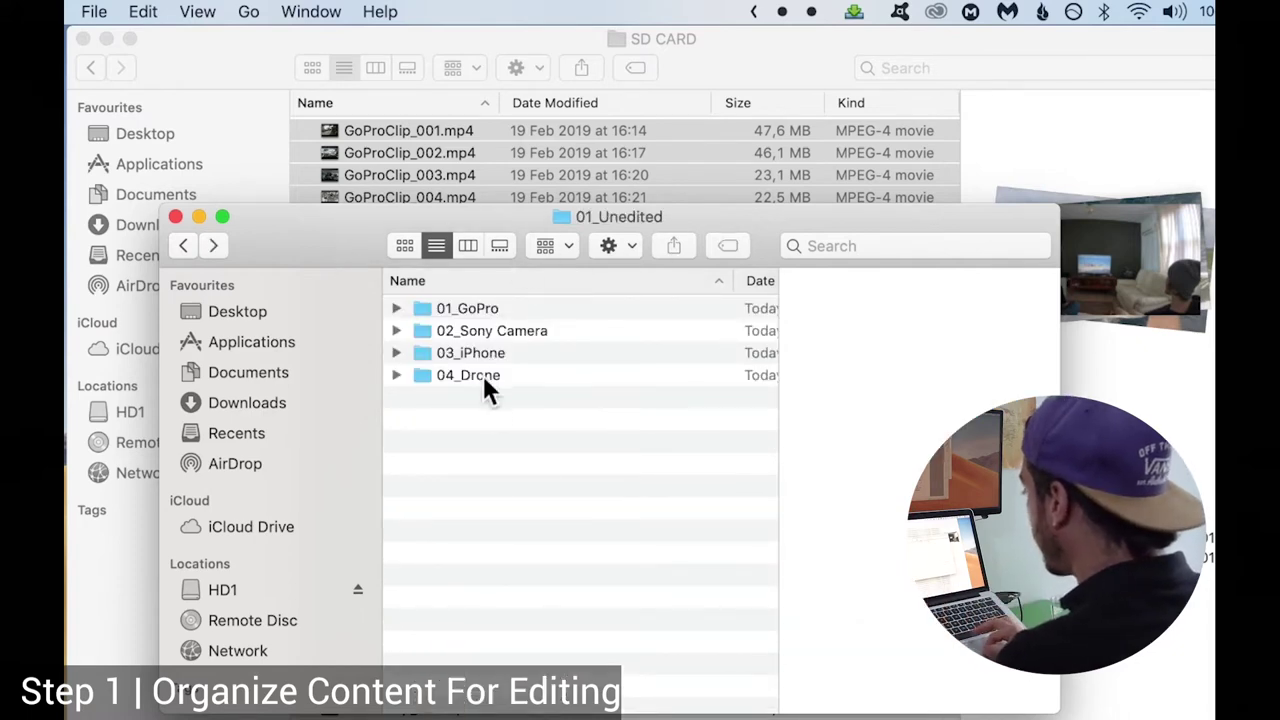
drag(501, 388, 313, 288)
click(182, 247)
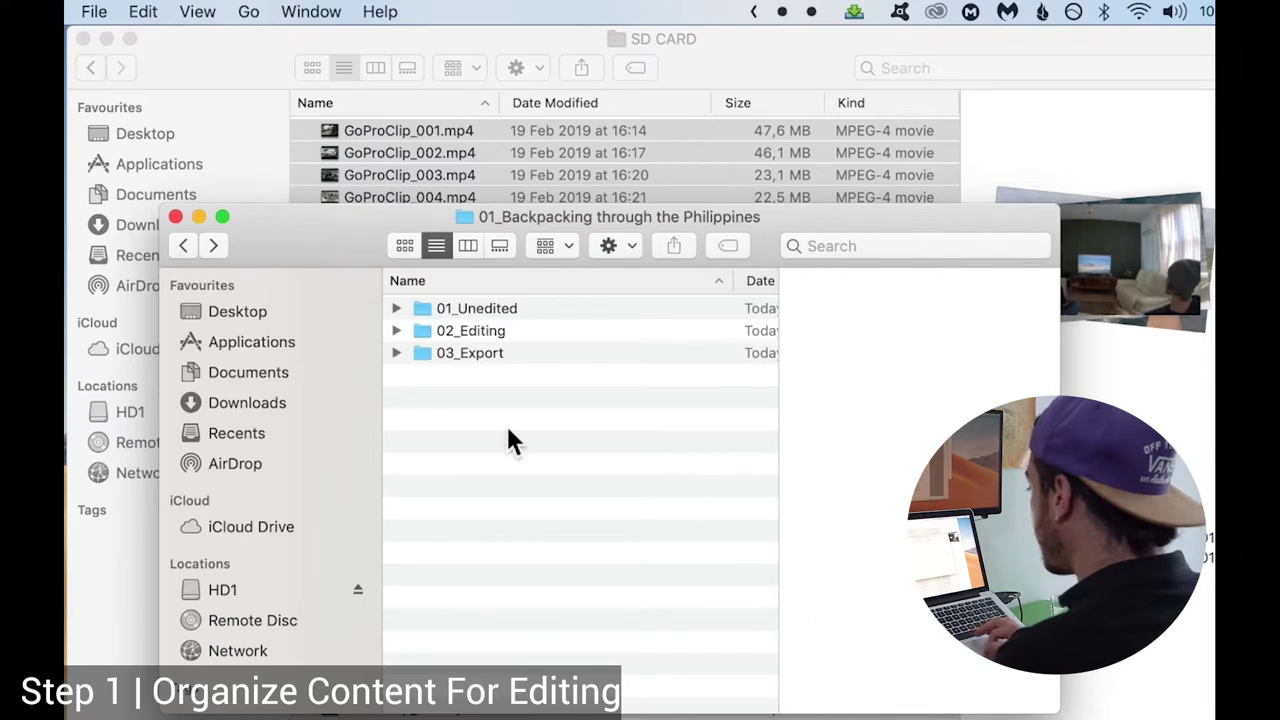
double_click(523, 332)
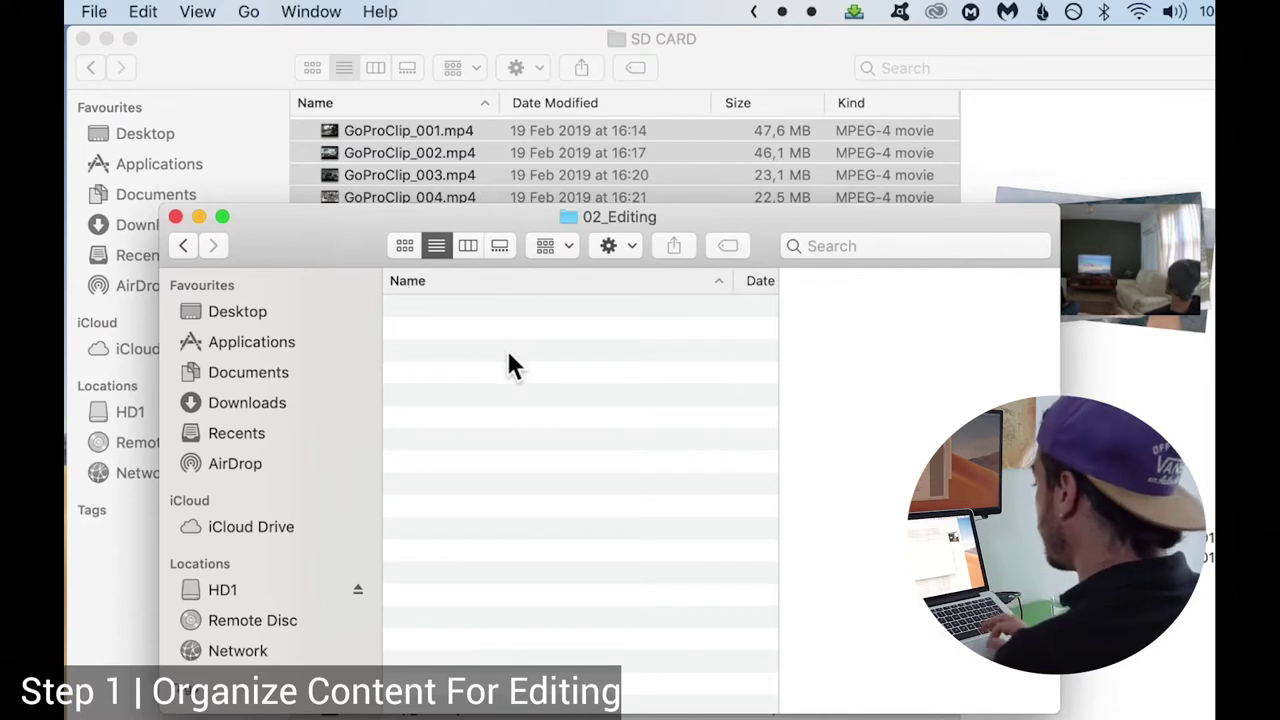
right_click(508, 353)
click(556, 362)
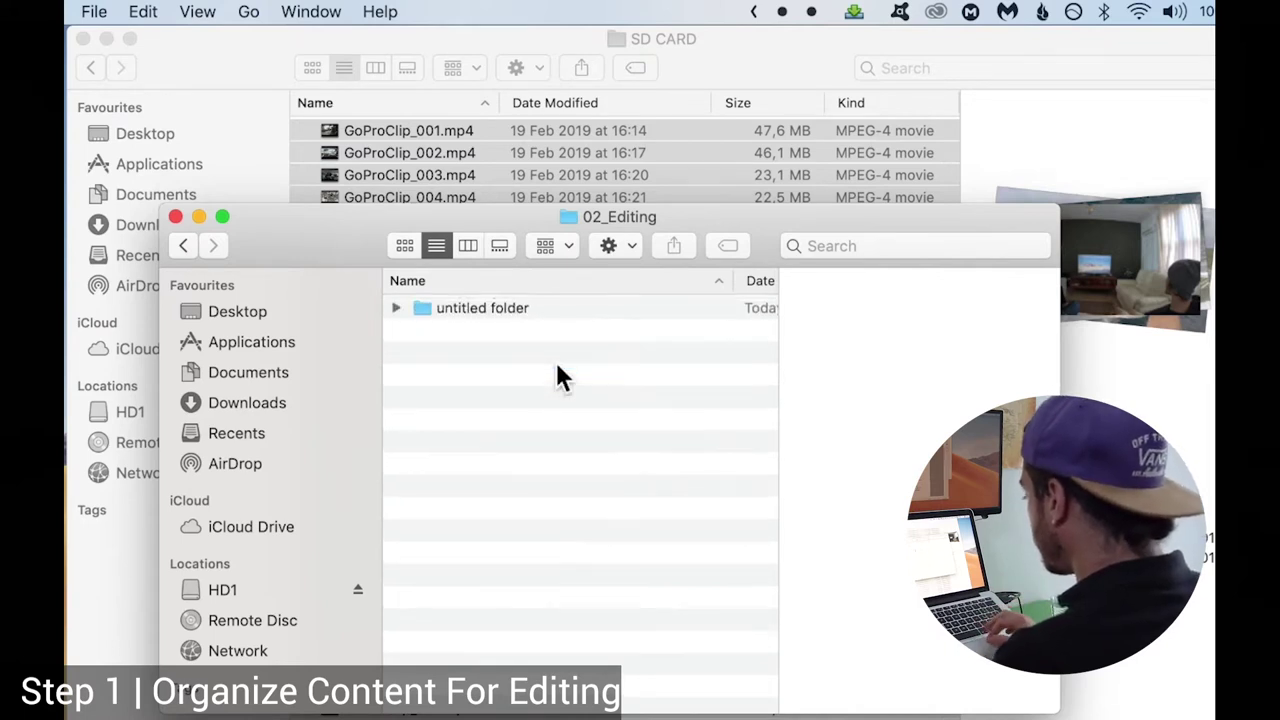
text(01_FCPX Files)
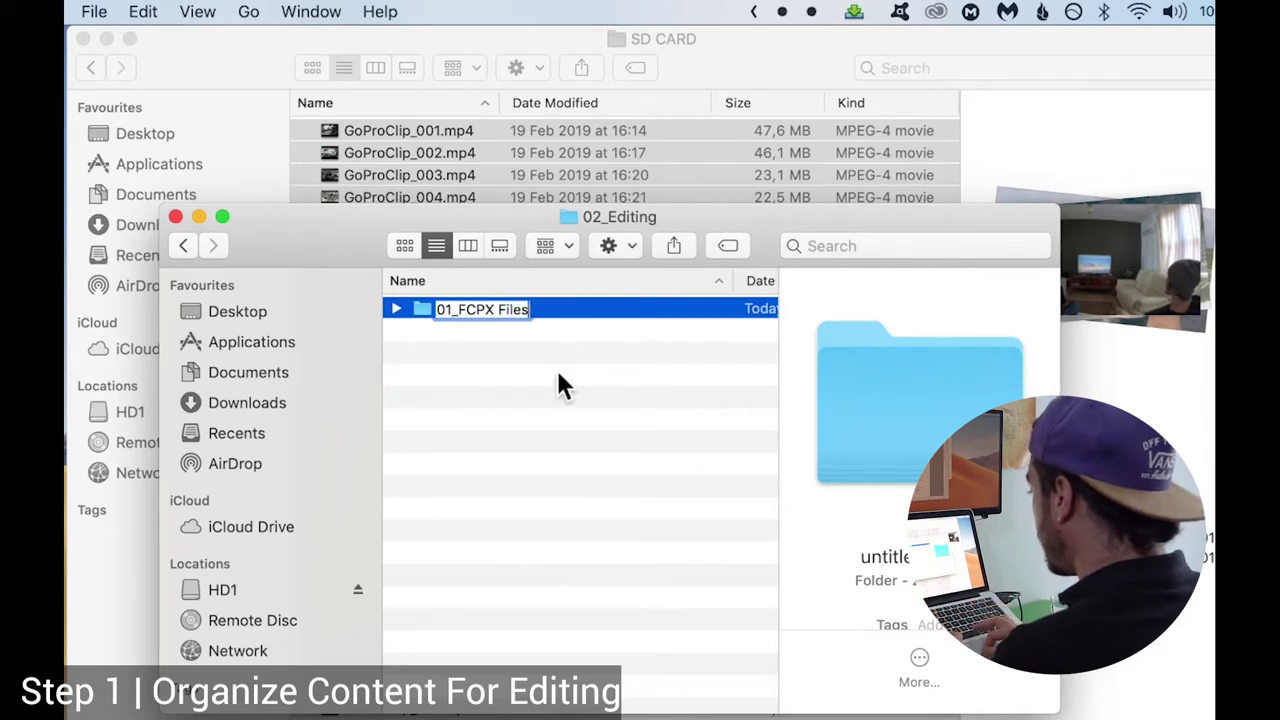
key(Return)
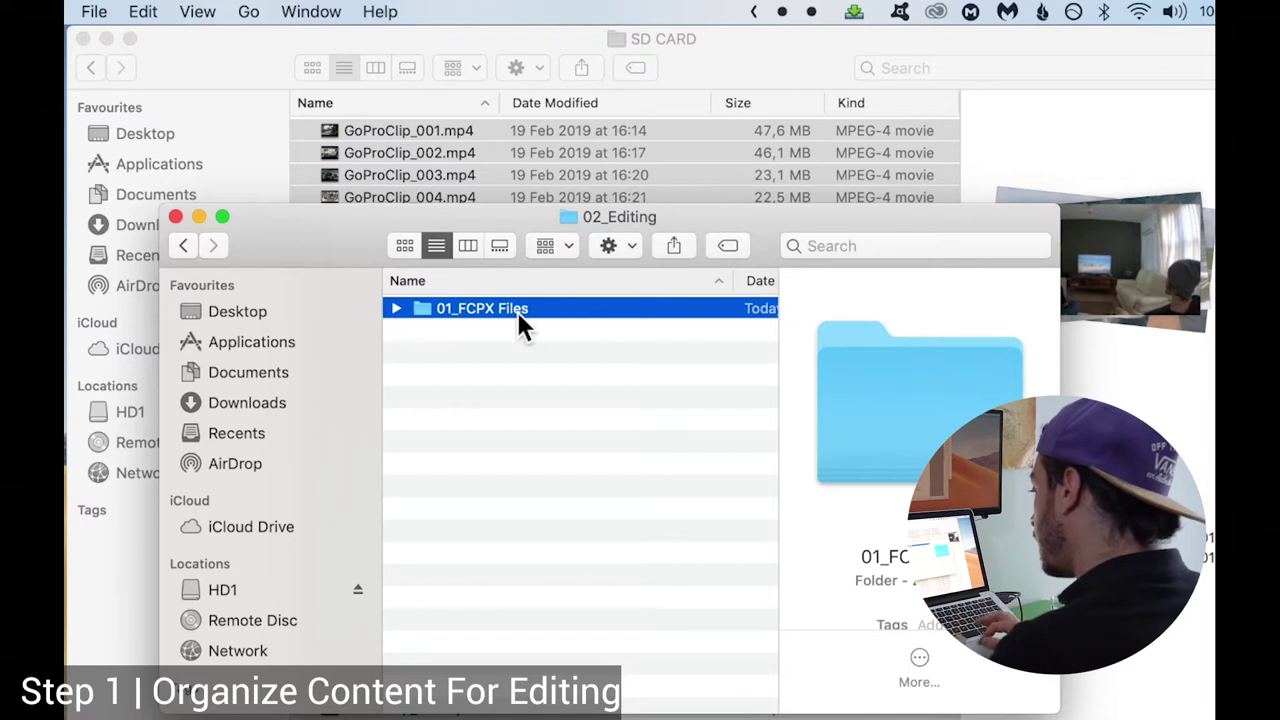
Create a second subfolder named "02_Sound Tracks" in the 02_Editing folder.
click(513, 438)
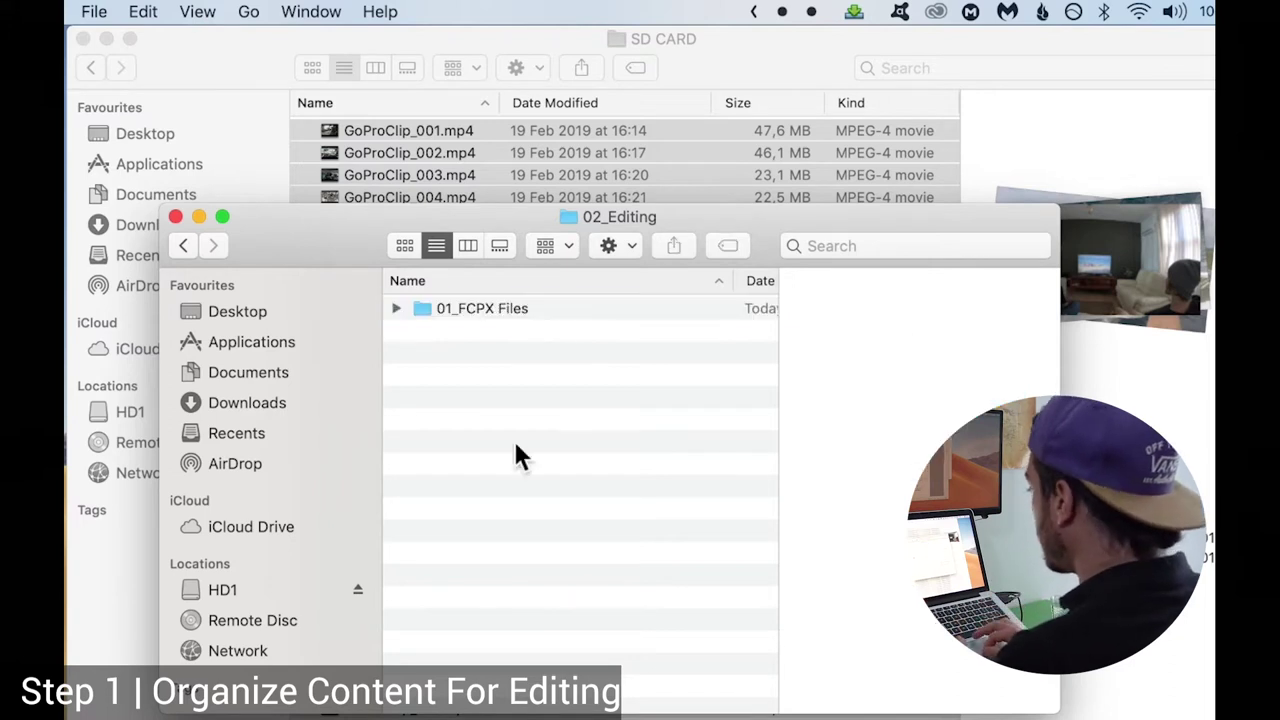
right_click(513, 438)
click(580, 450)
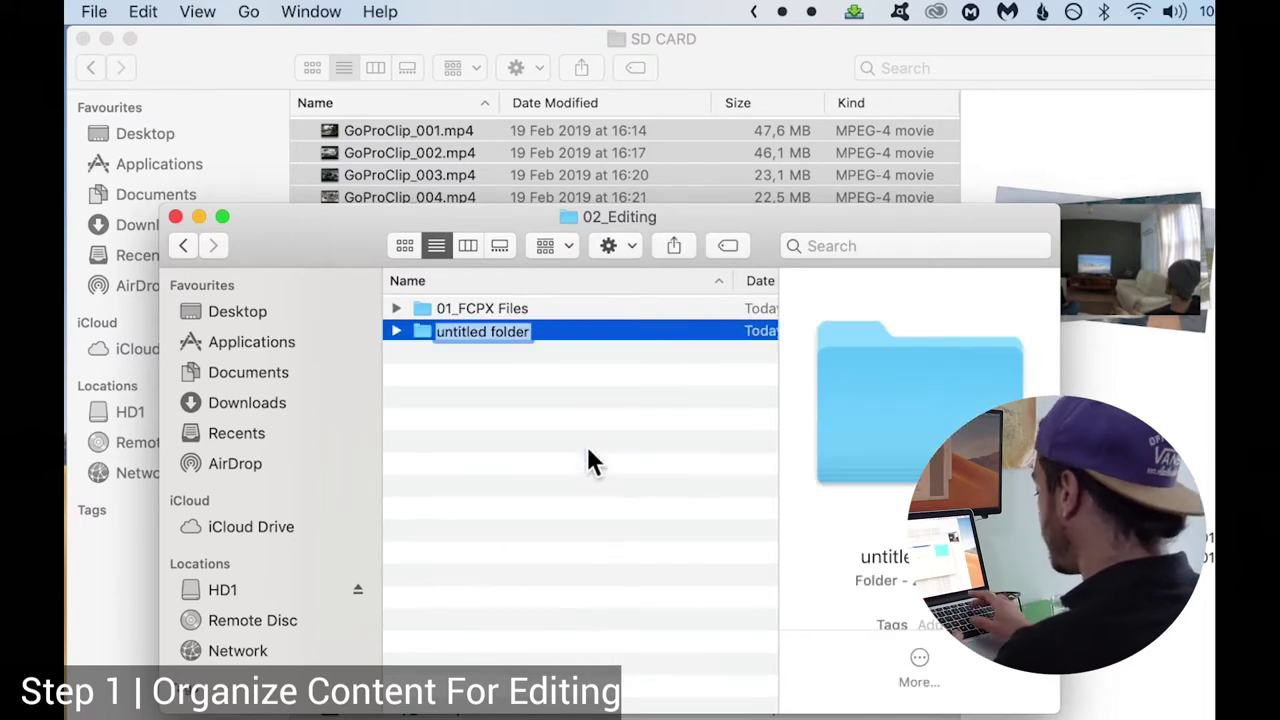
text(02_)
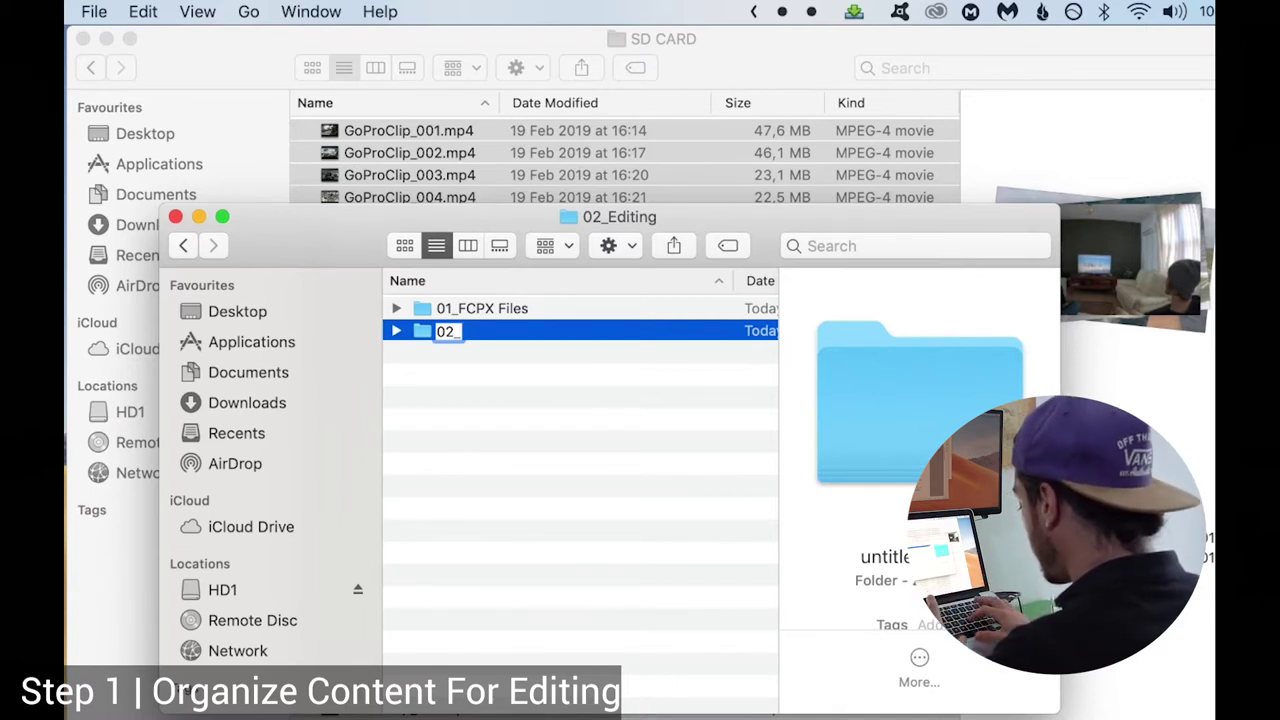
text(Soun)
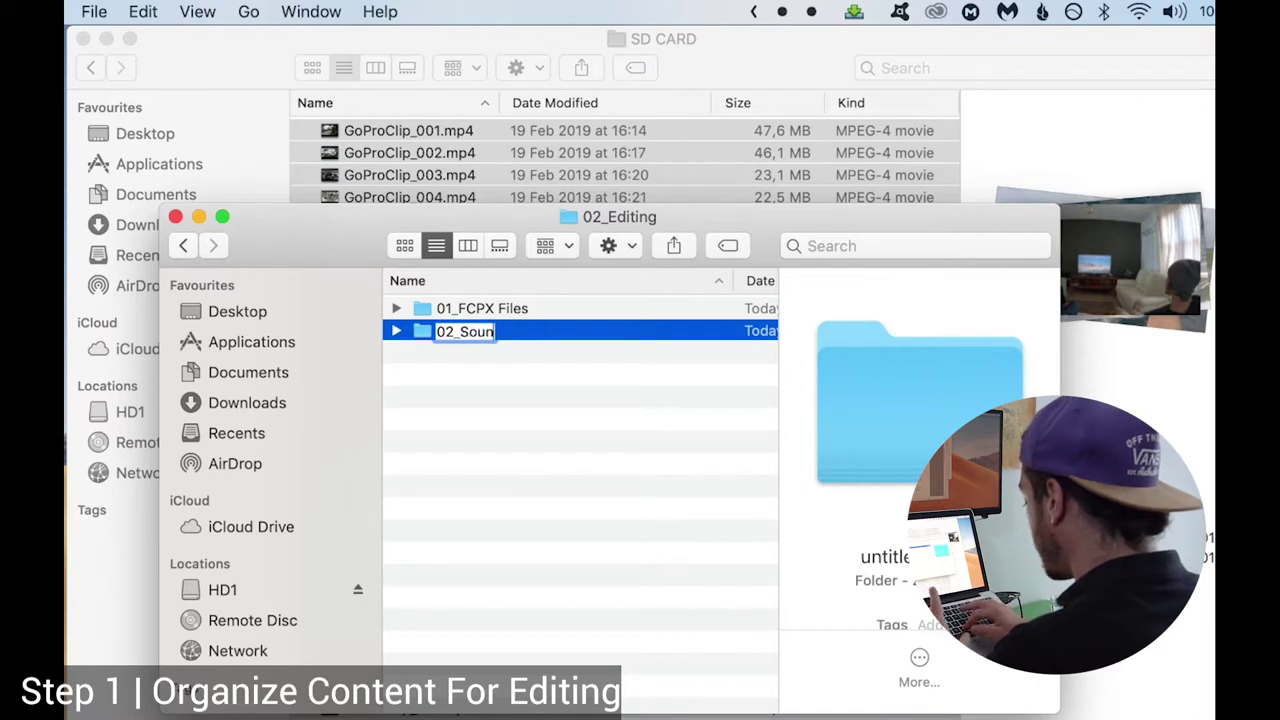
text(d Tracks)
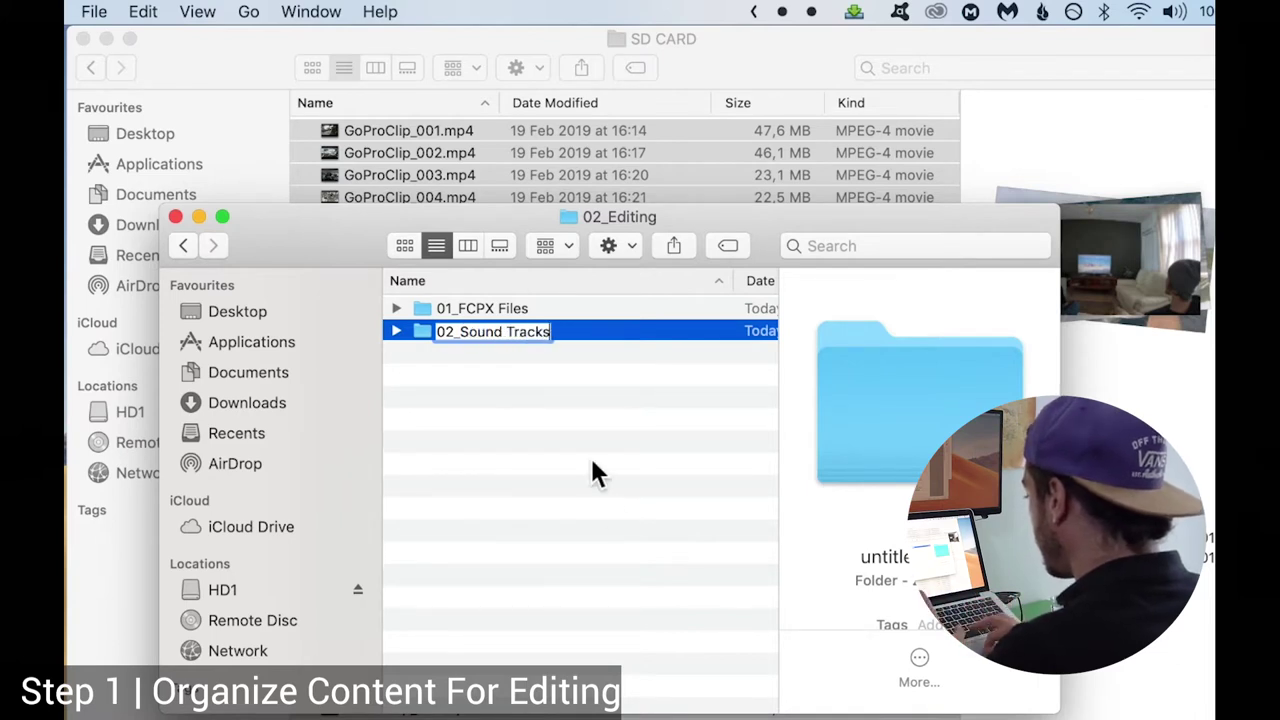
key(Return)
Create a third subfolder named 03_Transitions in the 02_Editing folder.
right_click(611, 510)
click(679, 525)
text(03_Transition)
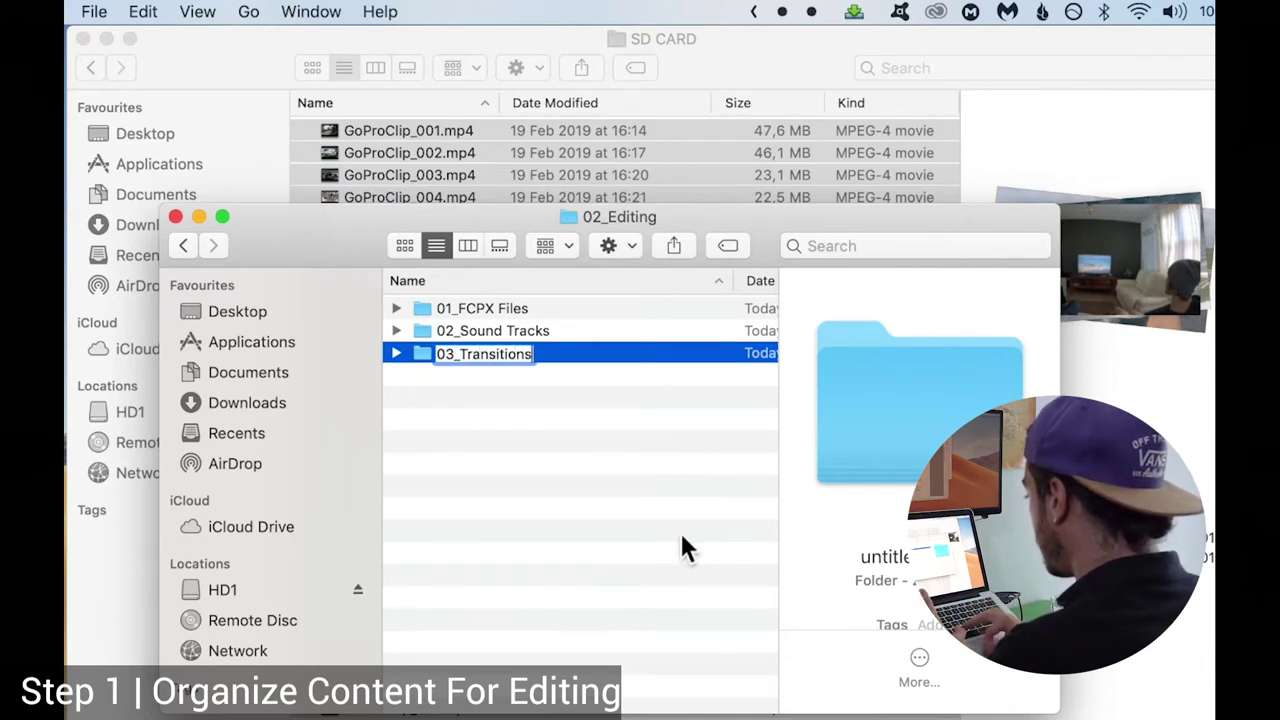
text(s)
key(Return)
Return to the Philippines project folder, look inside 03_Export and go back up to the project folder.
key(super+Up)
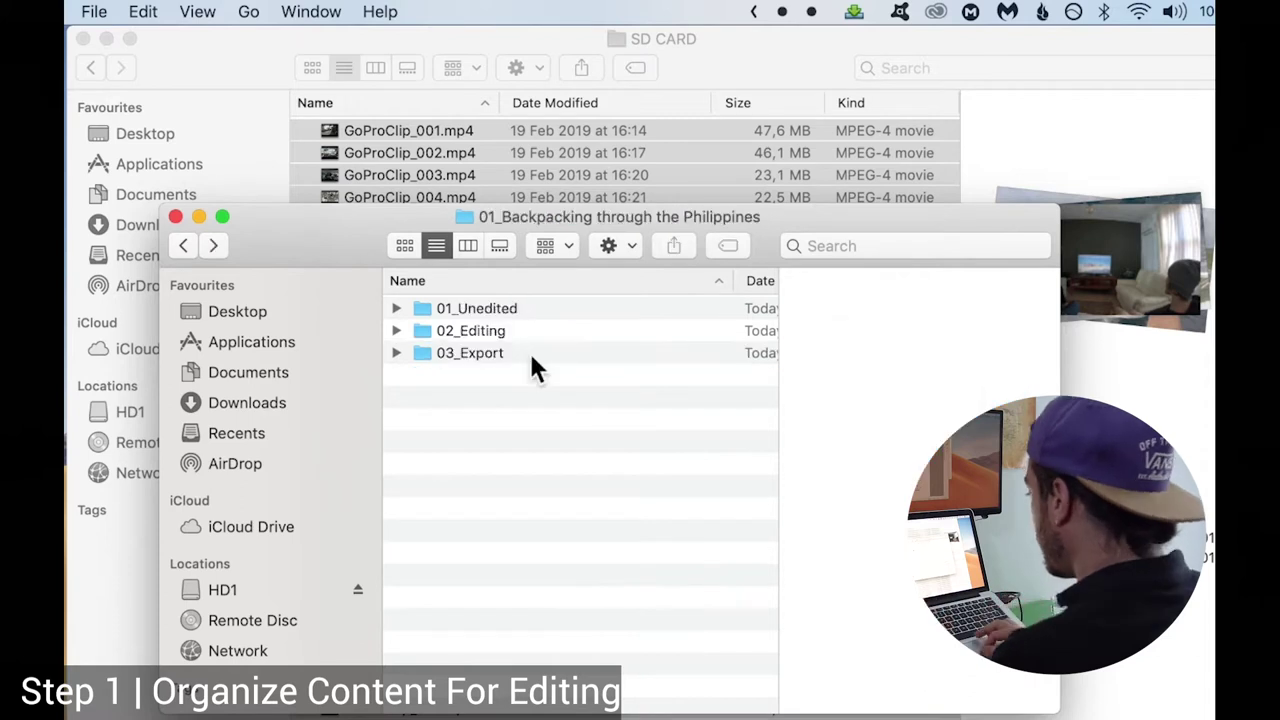
double_click(503, 355)
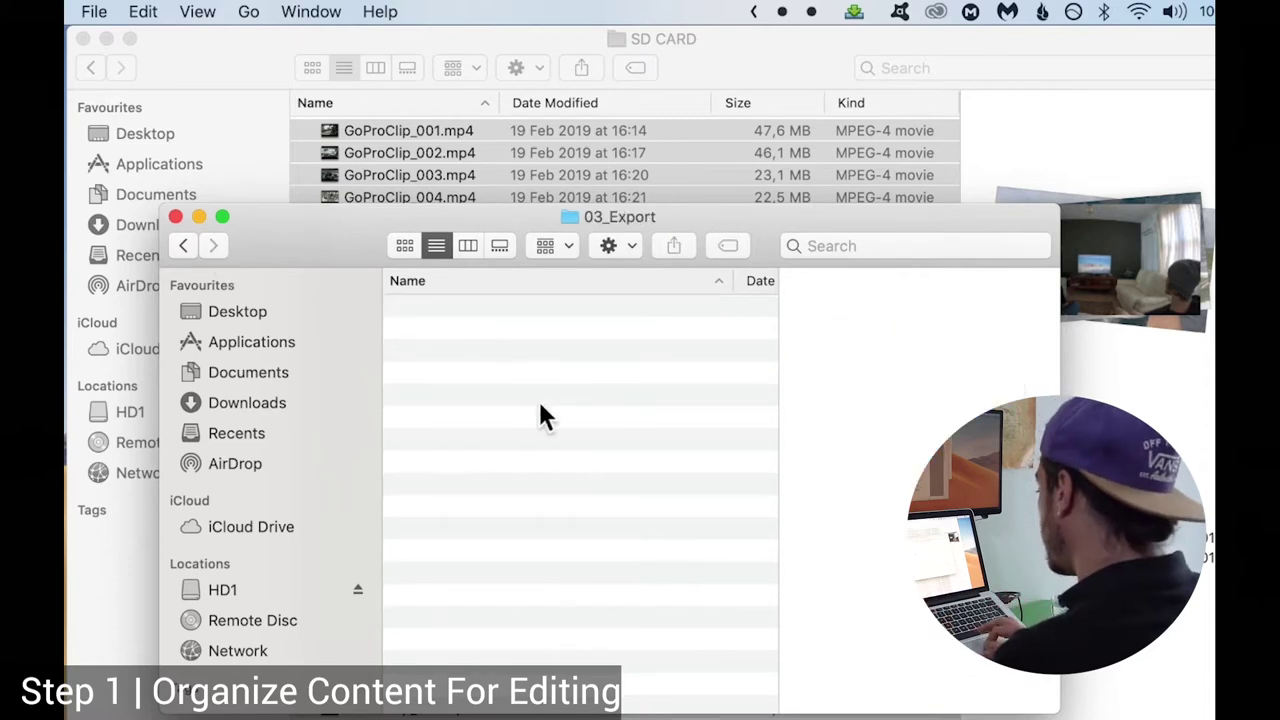
click(184, 245)
click(530, 355)
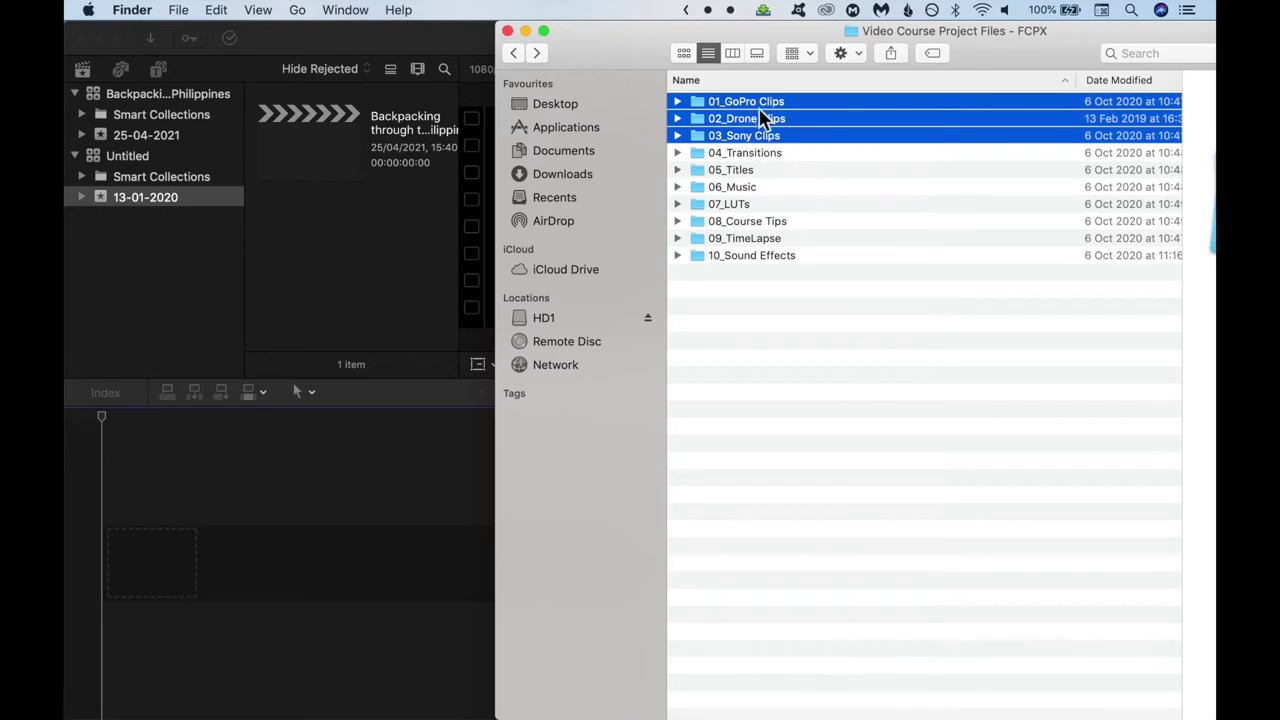
Import the 01_GoPro Clips, 02_Drone Clips and 03_Sony Clips folders into the Final Cut Pro browser.
drag(803, 114, 354, 160)
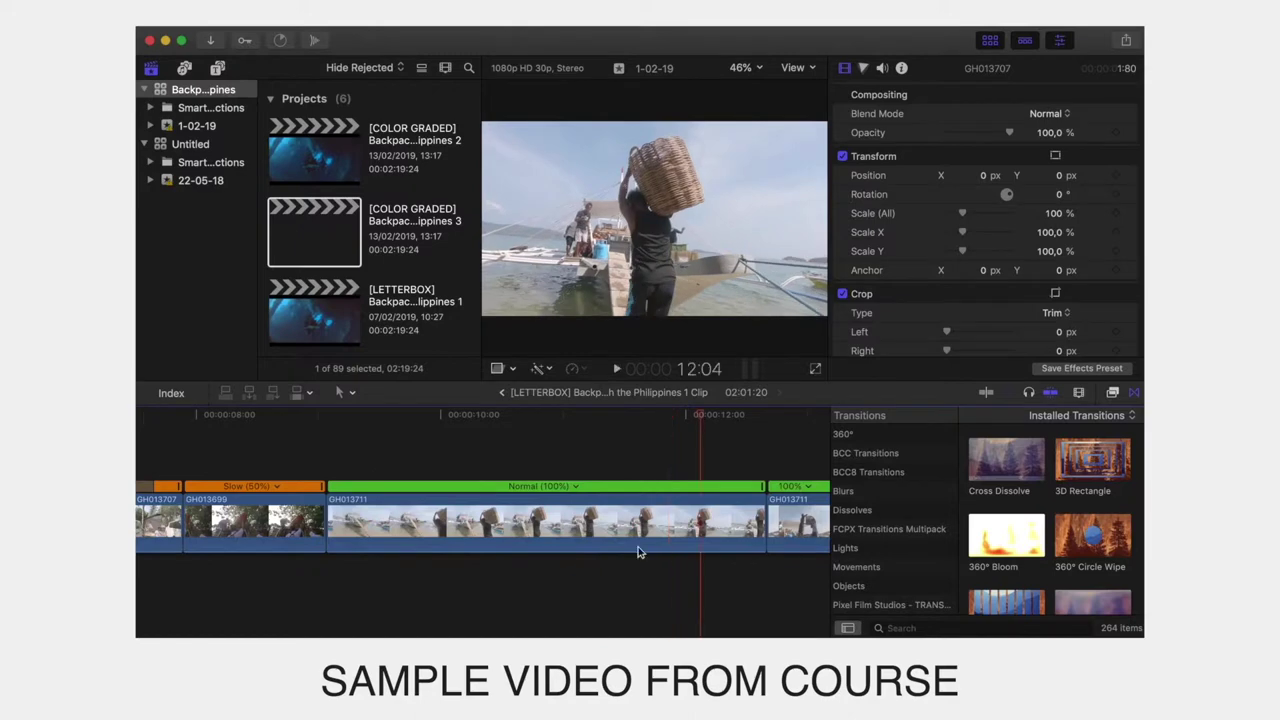
Set a custom speed of 150% on the long GH013711 segment in the timeline.
click(575, 486)
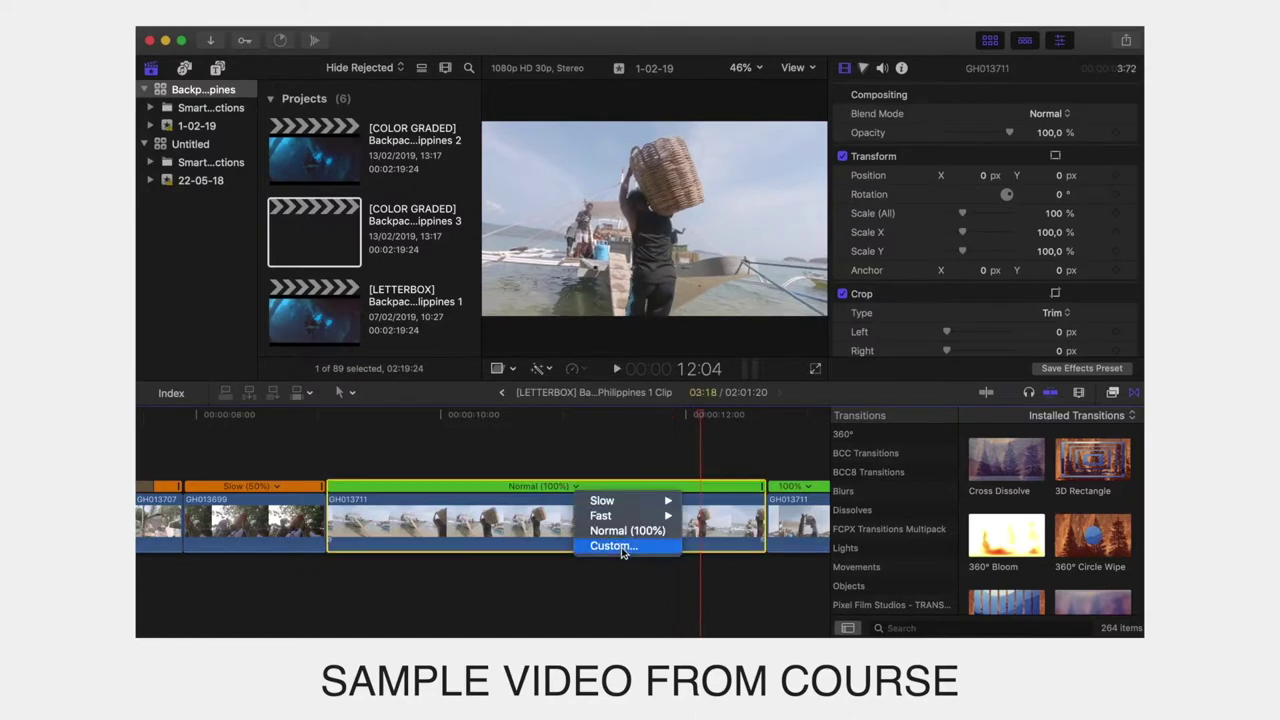
click(612, 546)
text(150)
key(Return)
Set a custom speed of 50% on the short GH013711 segment that follows and play back the edit.
click(648, 486)
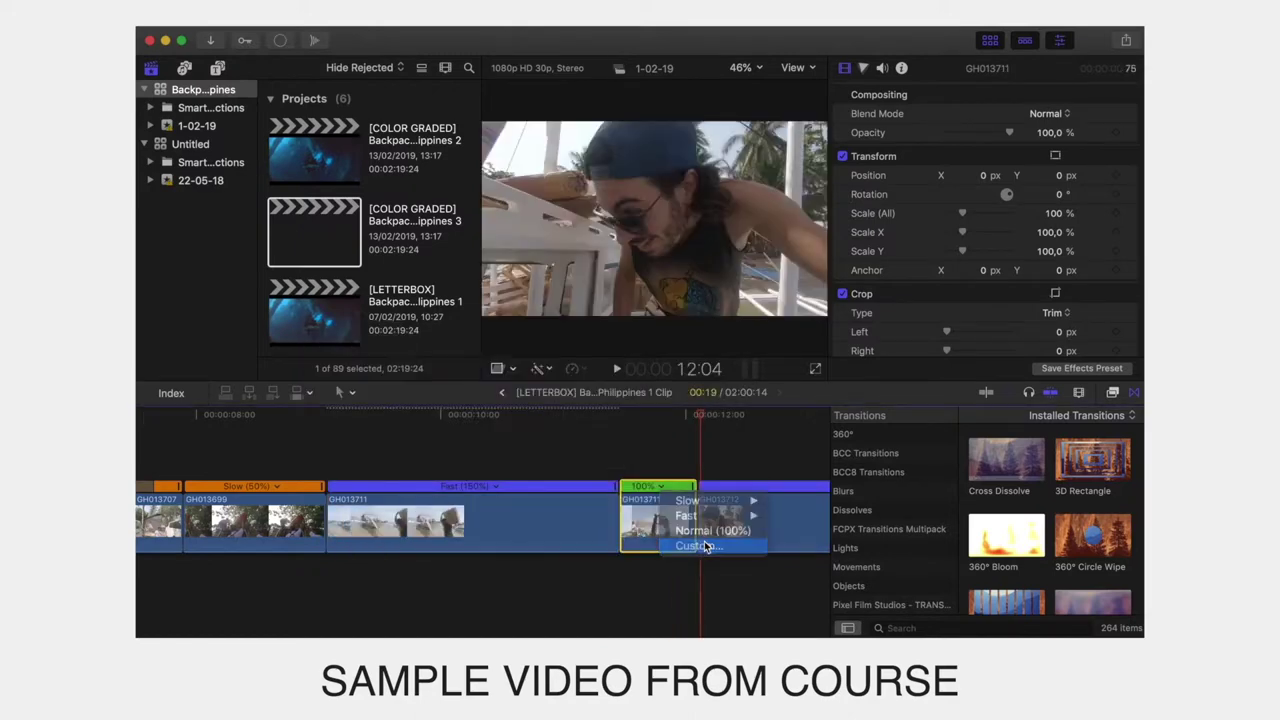
click(697, 546)
text(50)
key(Return)
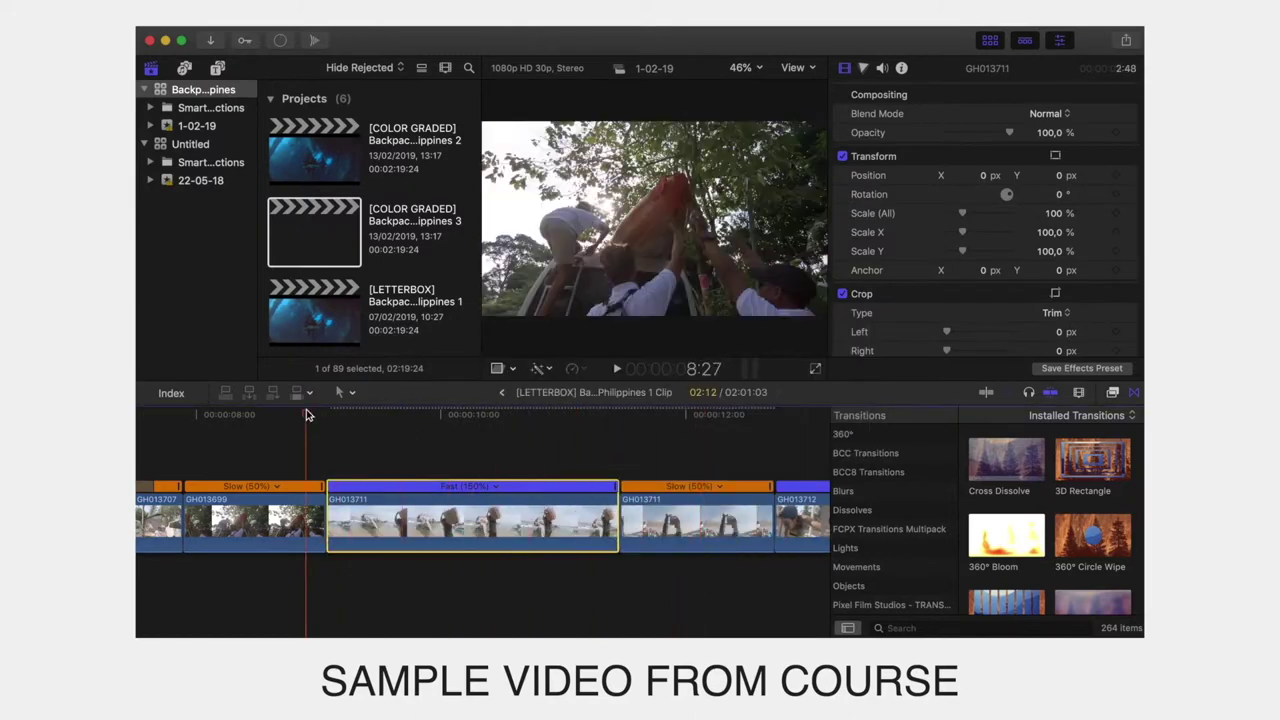
key(space)
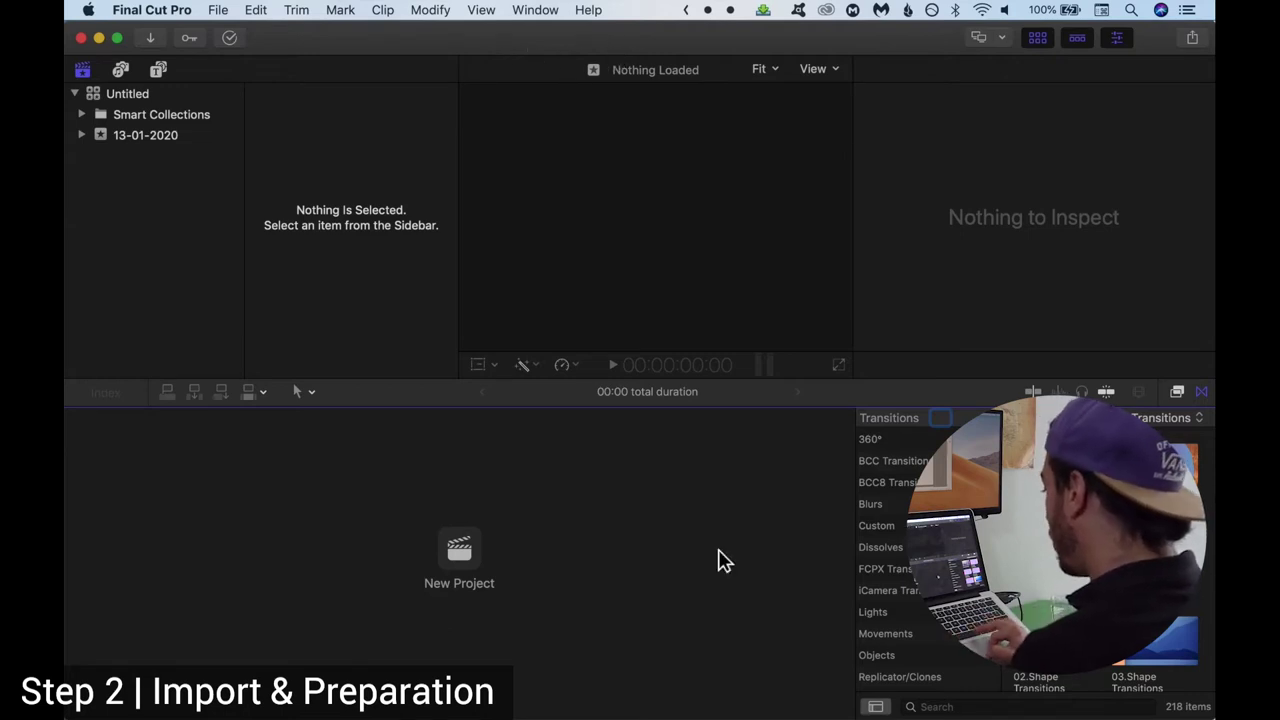
Start a new Final Cut Pro library and name it Backpacking through the Philippines.
mouse_move(800, 710)
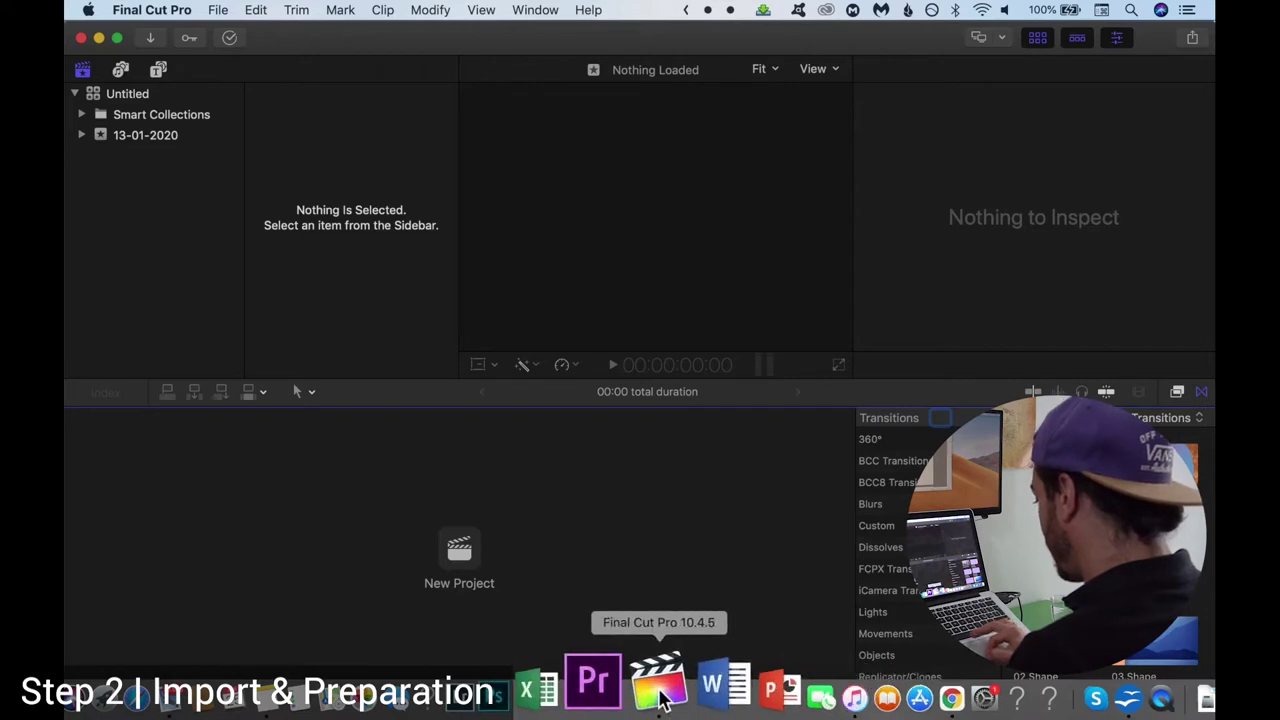
click(220, 14)
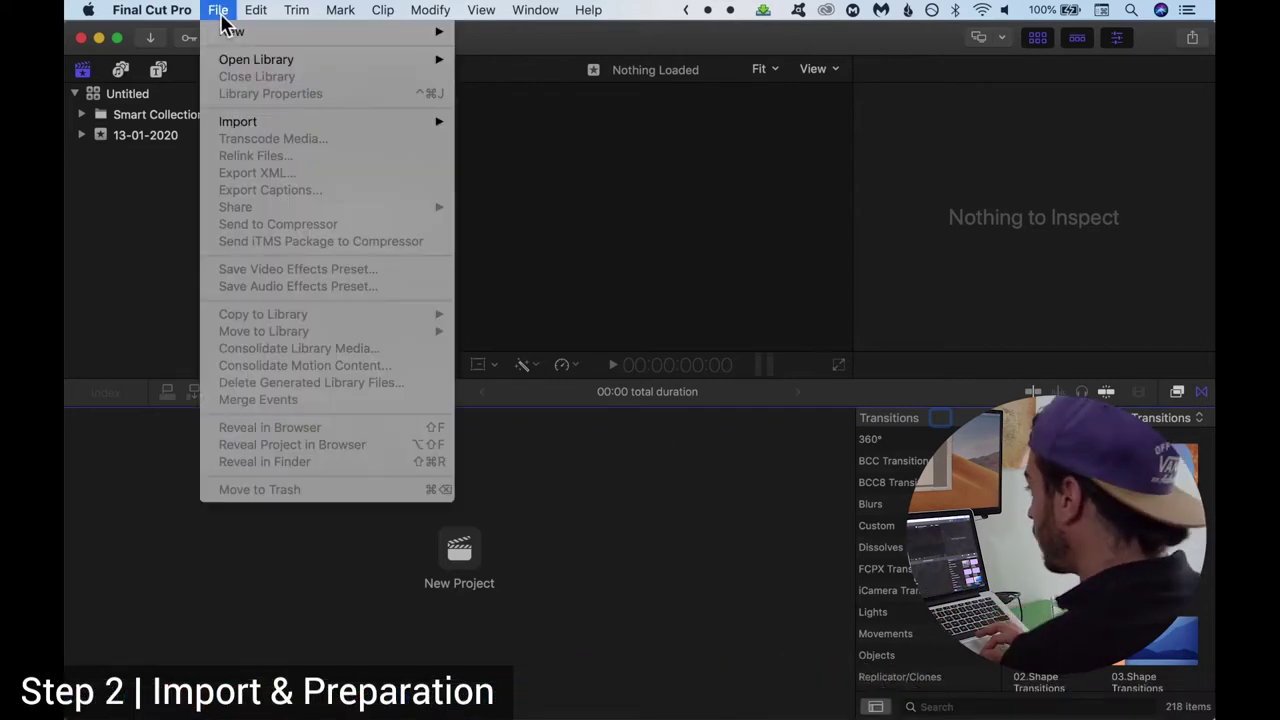
mouse_move(405, 36)
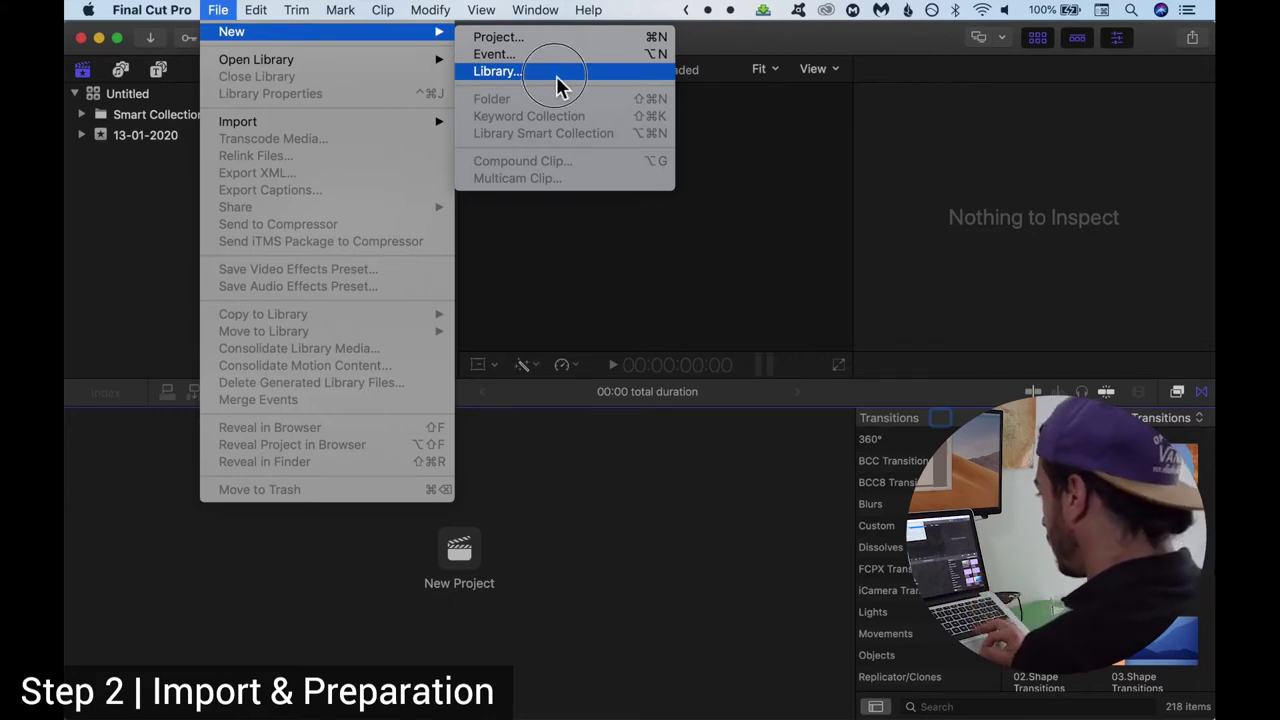
click(555, 74)
text(Backpackin)
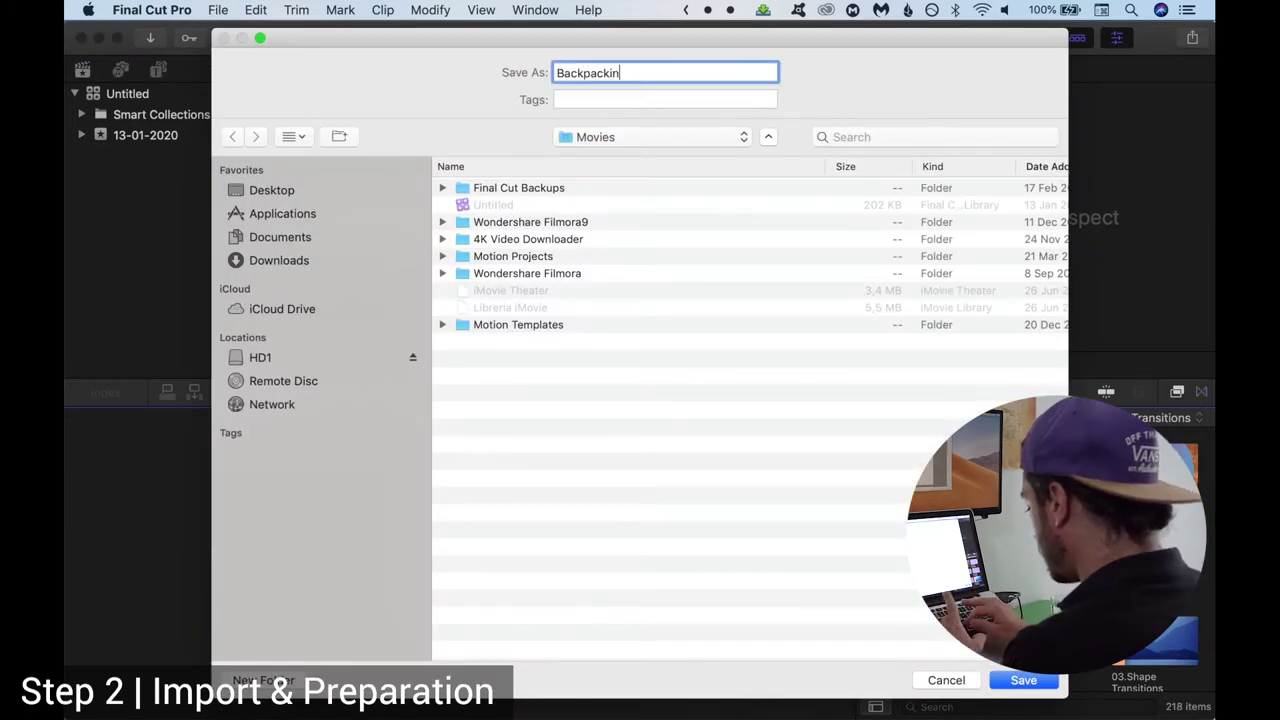
text(g through the Phil)
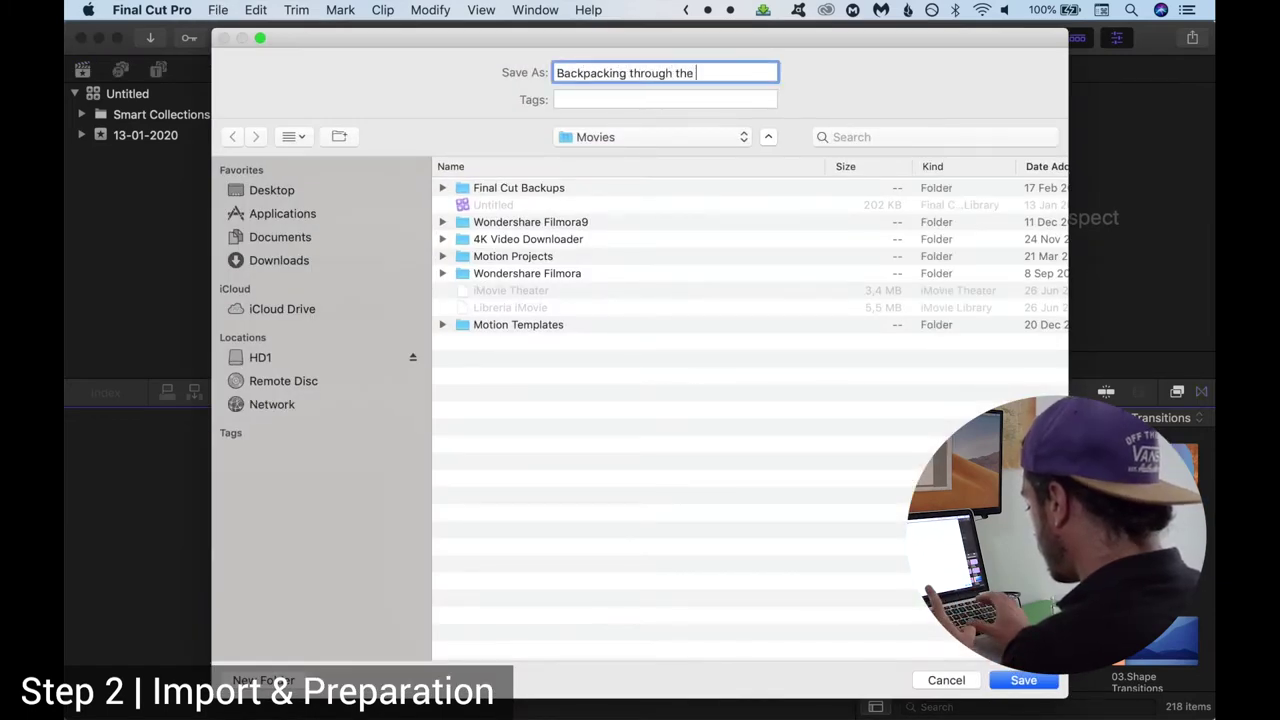
text(ippines)
Save the library on HD1 in the 01_FCPX Files folder, inside 02_Editing of 01_Backpacking through the Philippines.
click(586, 205)
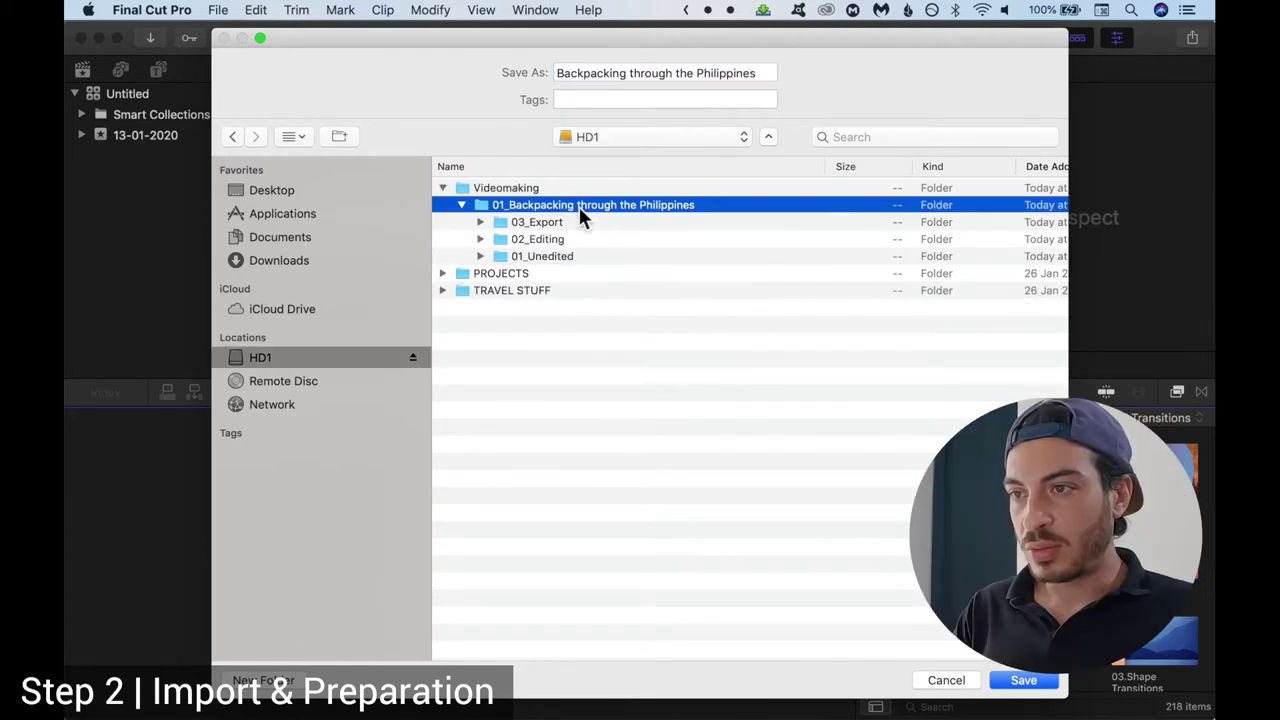
click(481, 240)
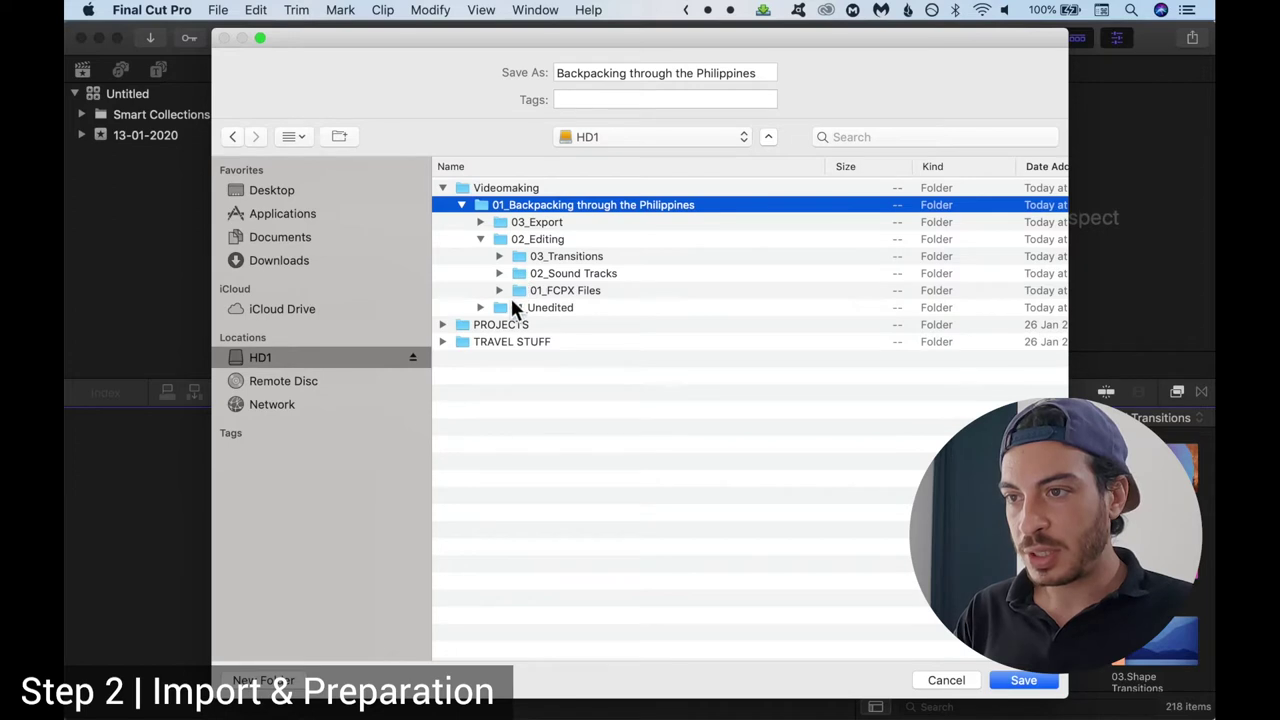
click(602, 300)
click(499, 290)
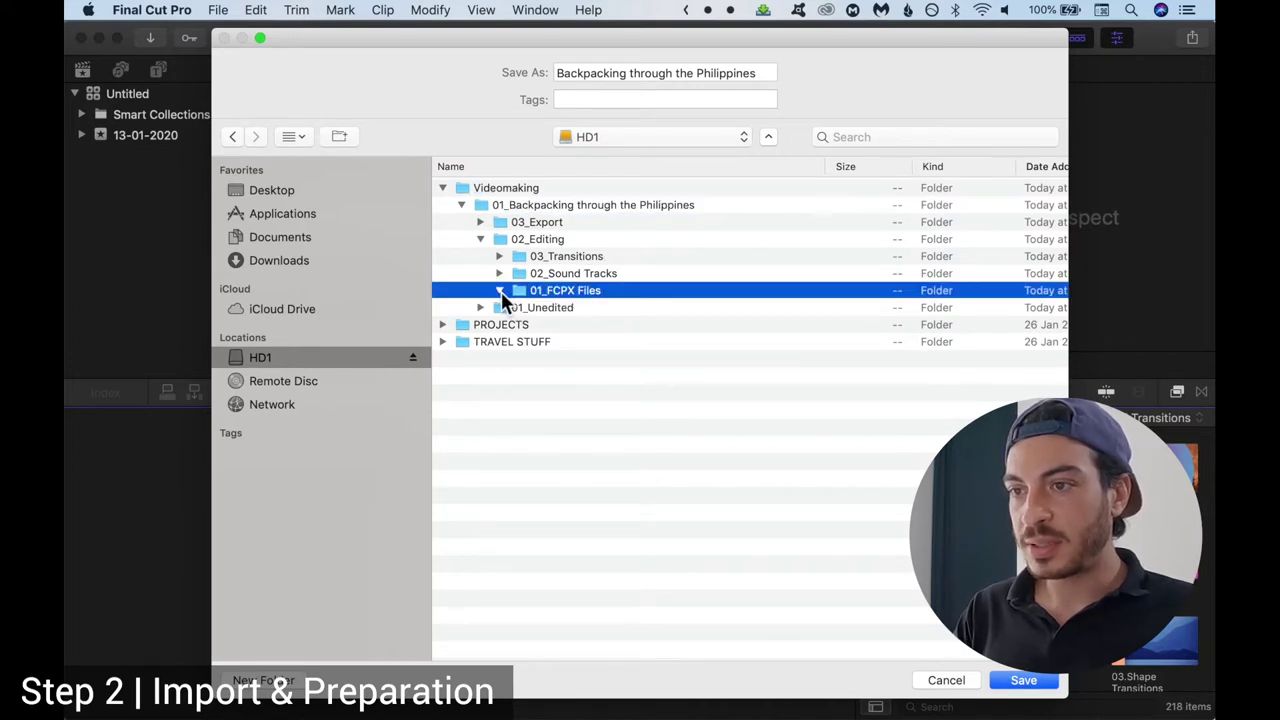
double_click(600, 294)
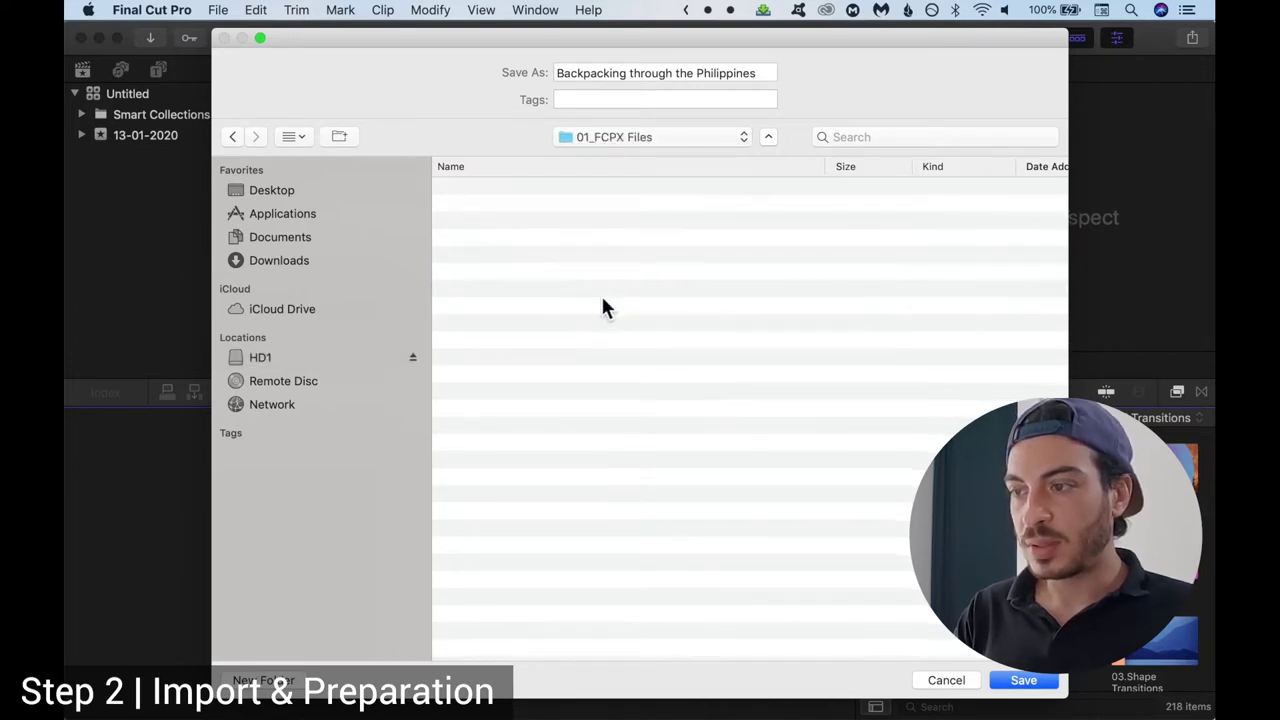
click(1024, 682)
click(217, 10)
mouse_move(460, 44)
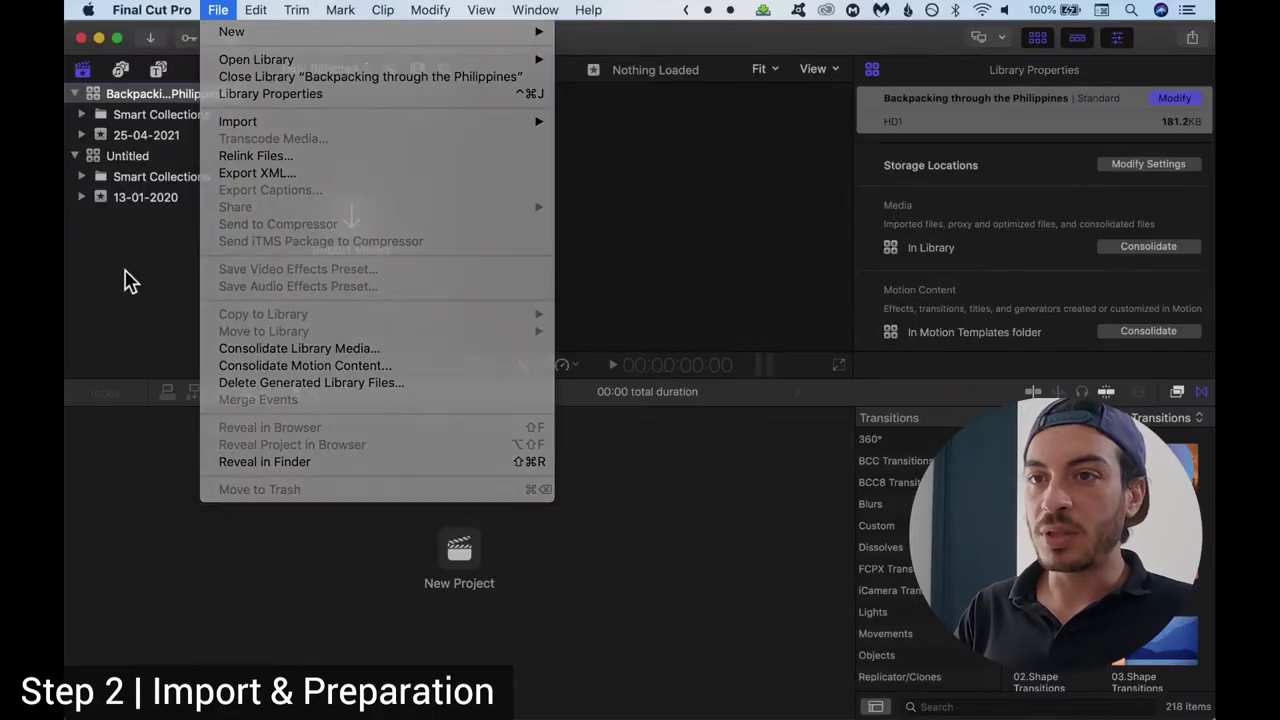
click(130, 280)
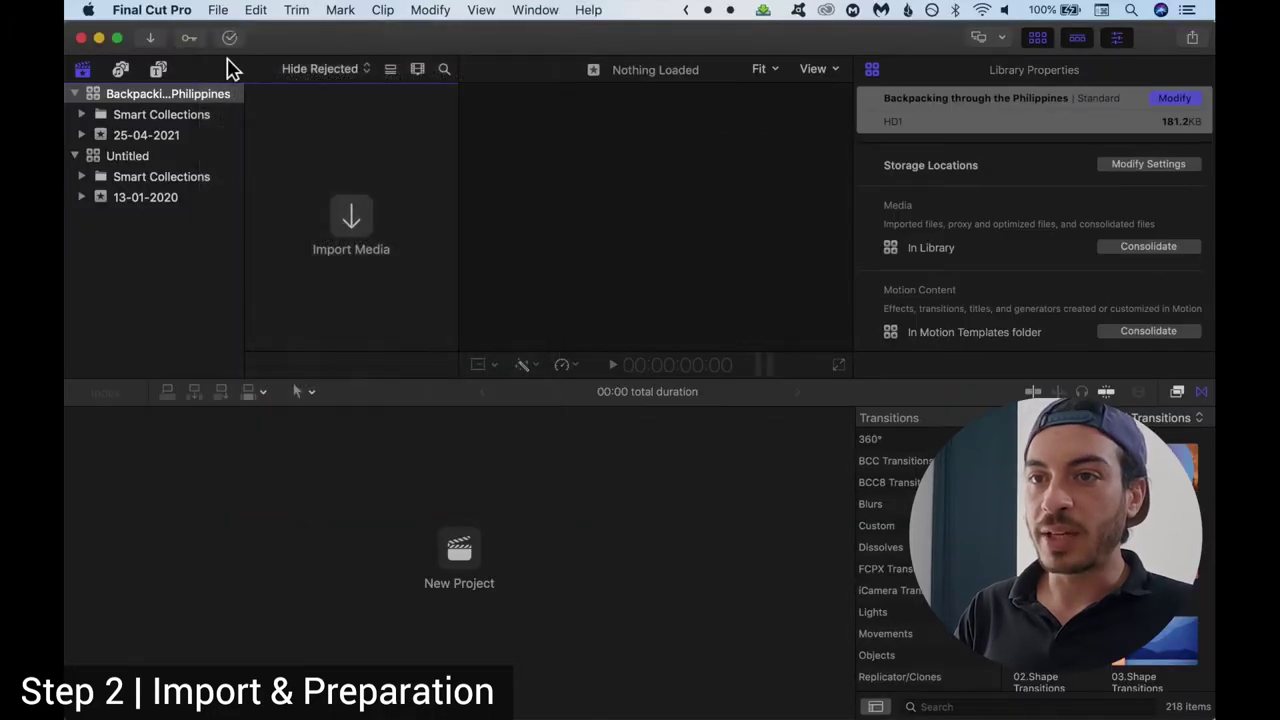
Start a new project in the 13-01-2020 event and name it Backpacking through the Philippines.
click(143, 211)
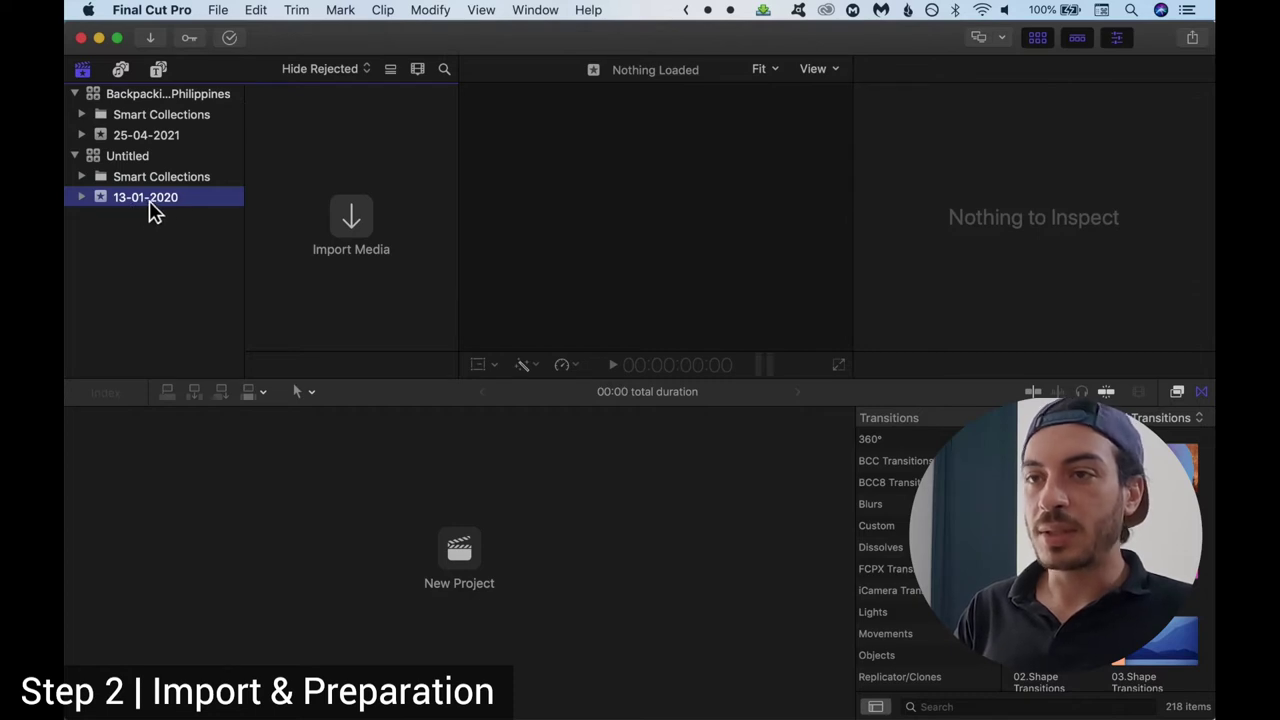
click(219, 14)
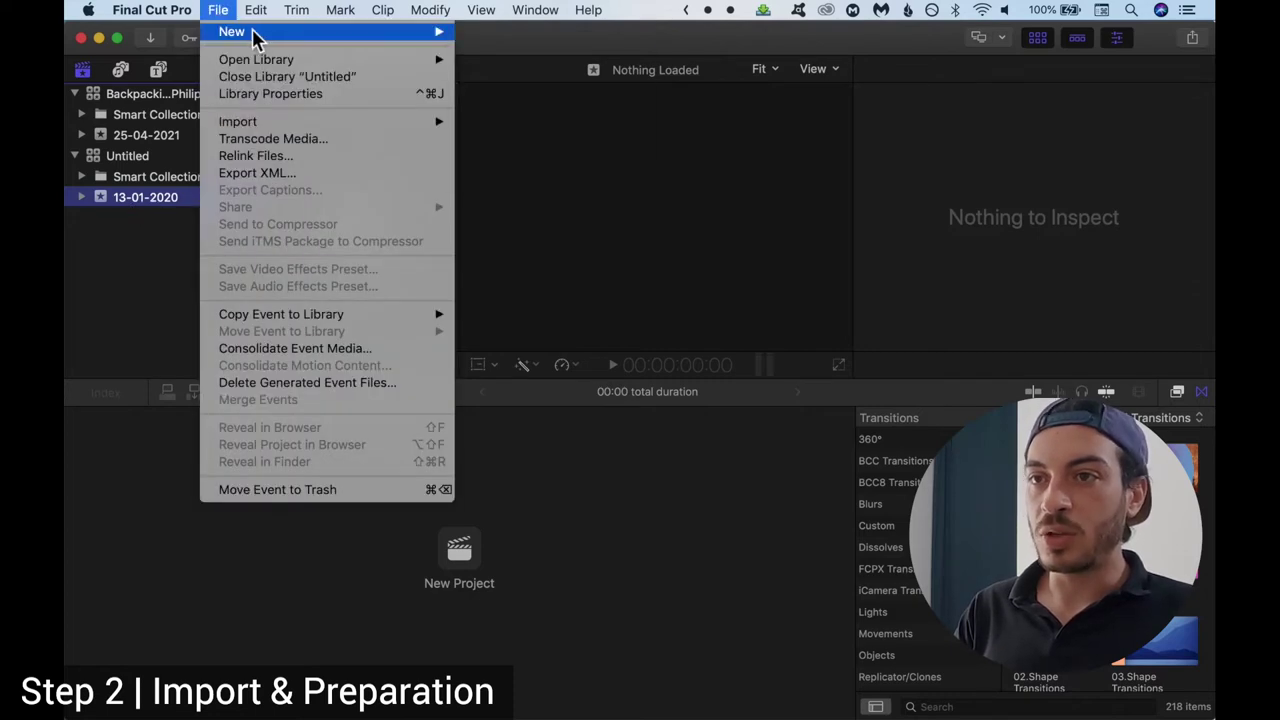
mouse_move(432, 42)
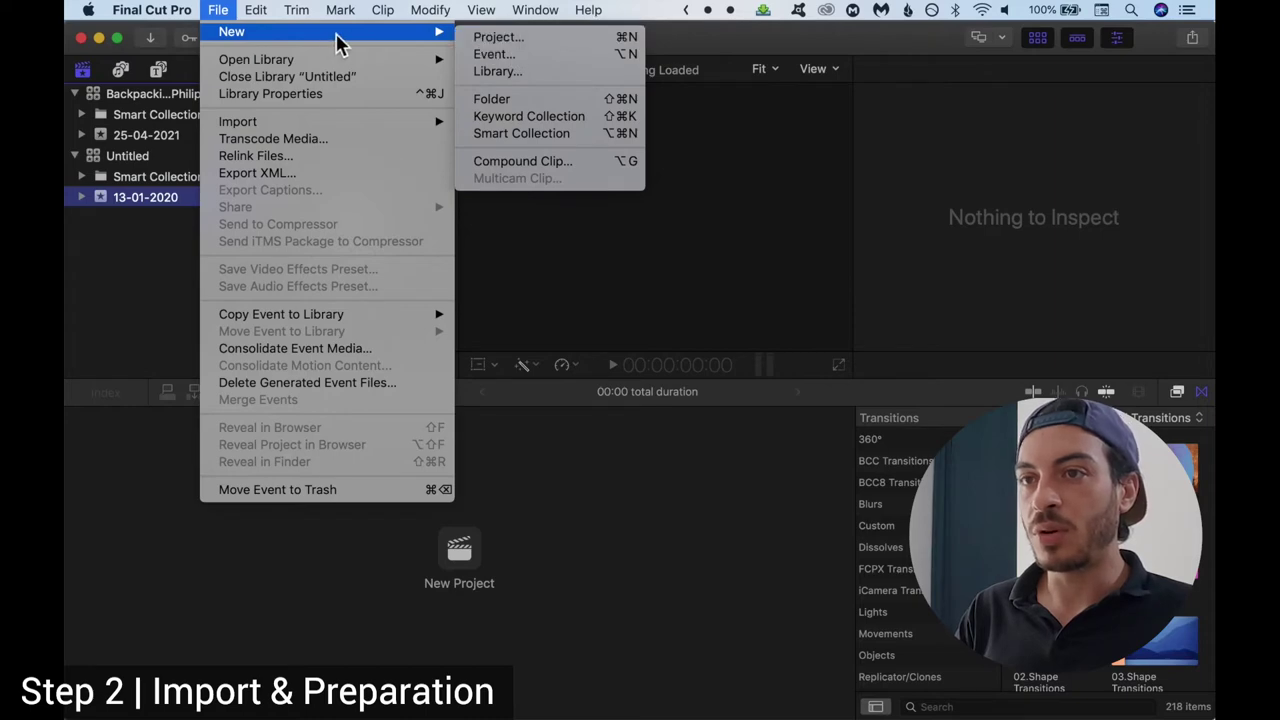
click(508, 40)
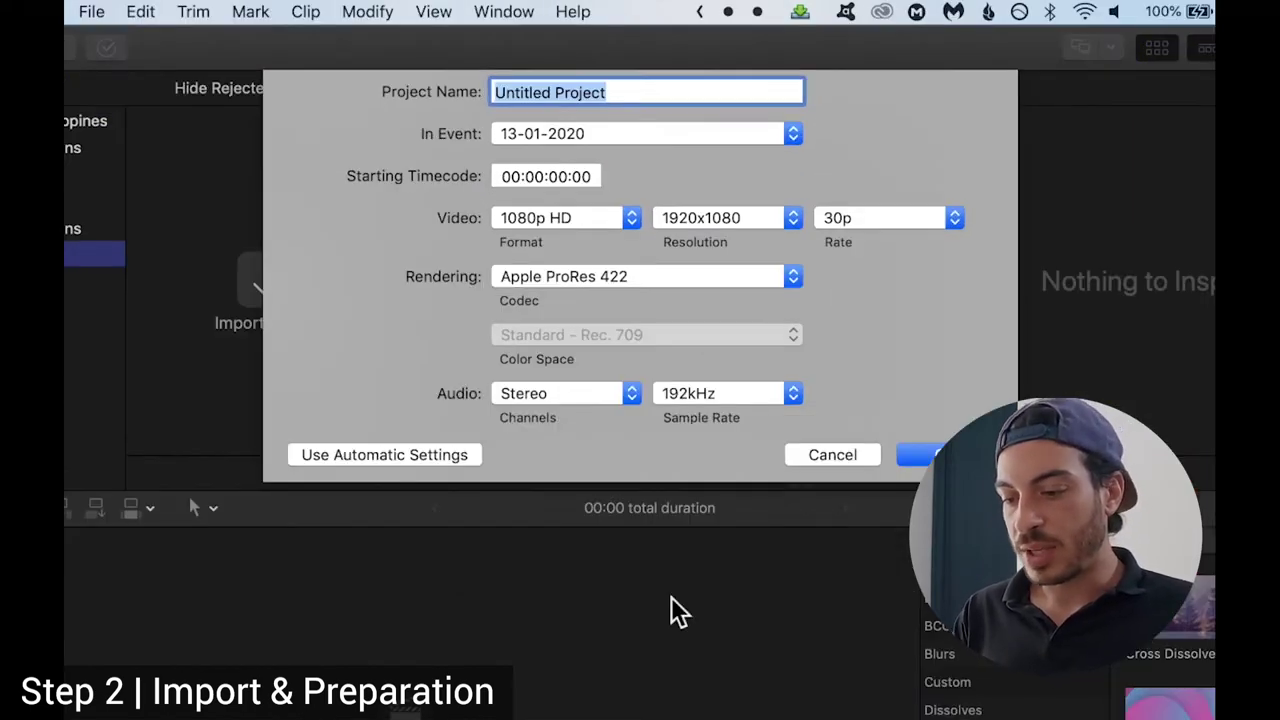
text(Backpacking through the Philippines)
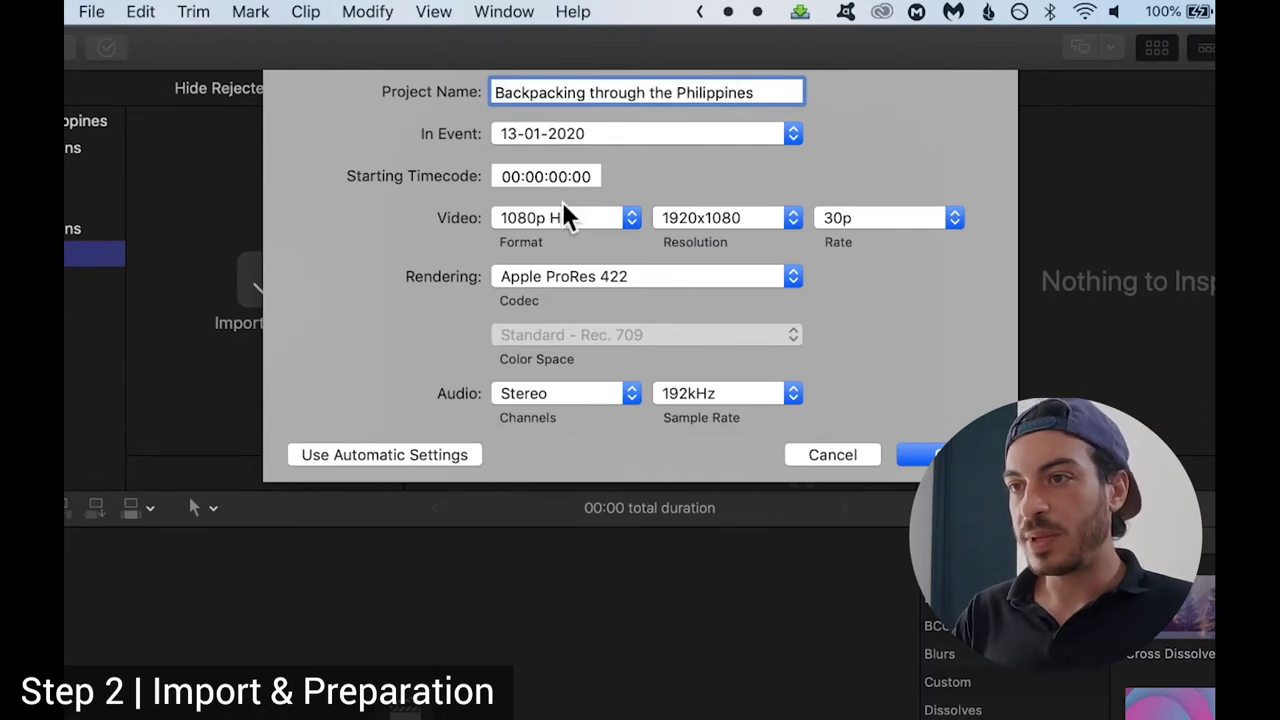
Check the project's video format choices and its automatic settings, and return to the custom settings.
click(632, 219)
click(632, 219)
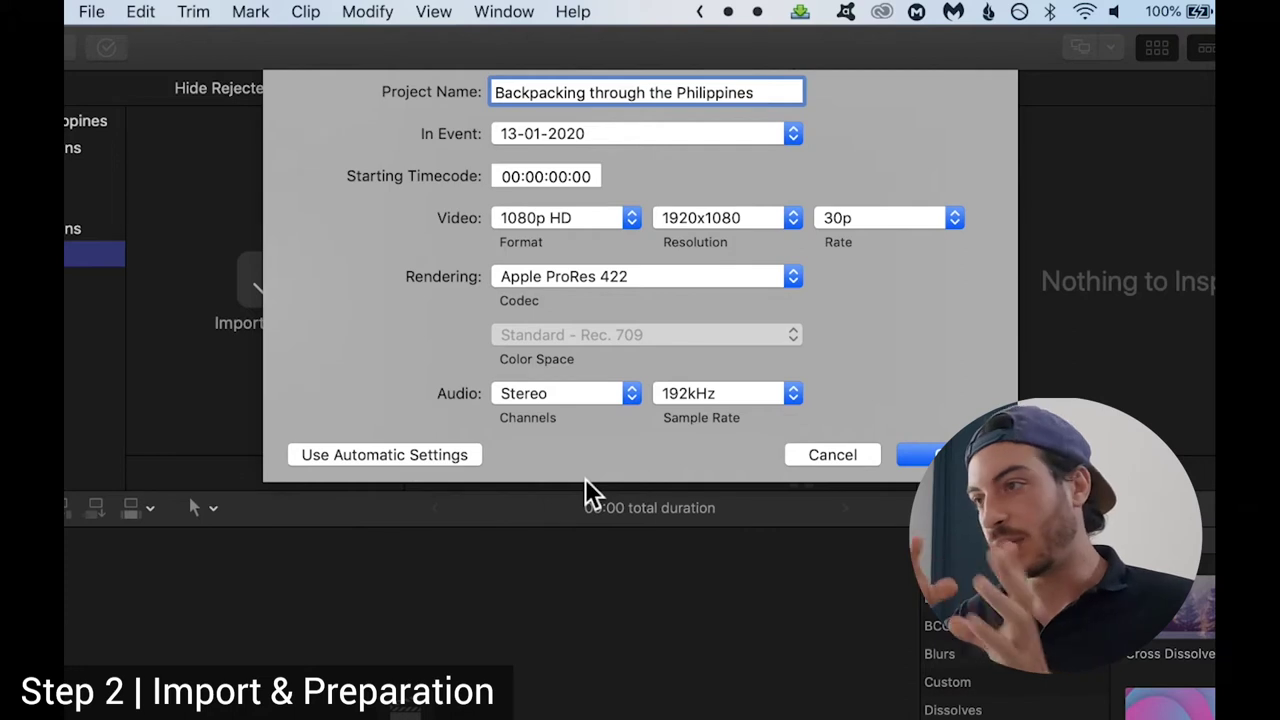
click(324, 458)
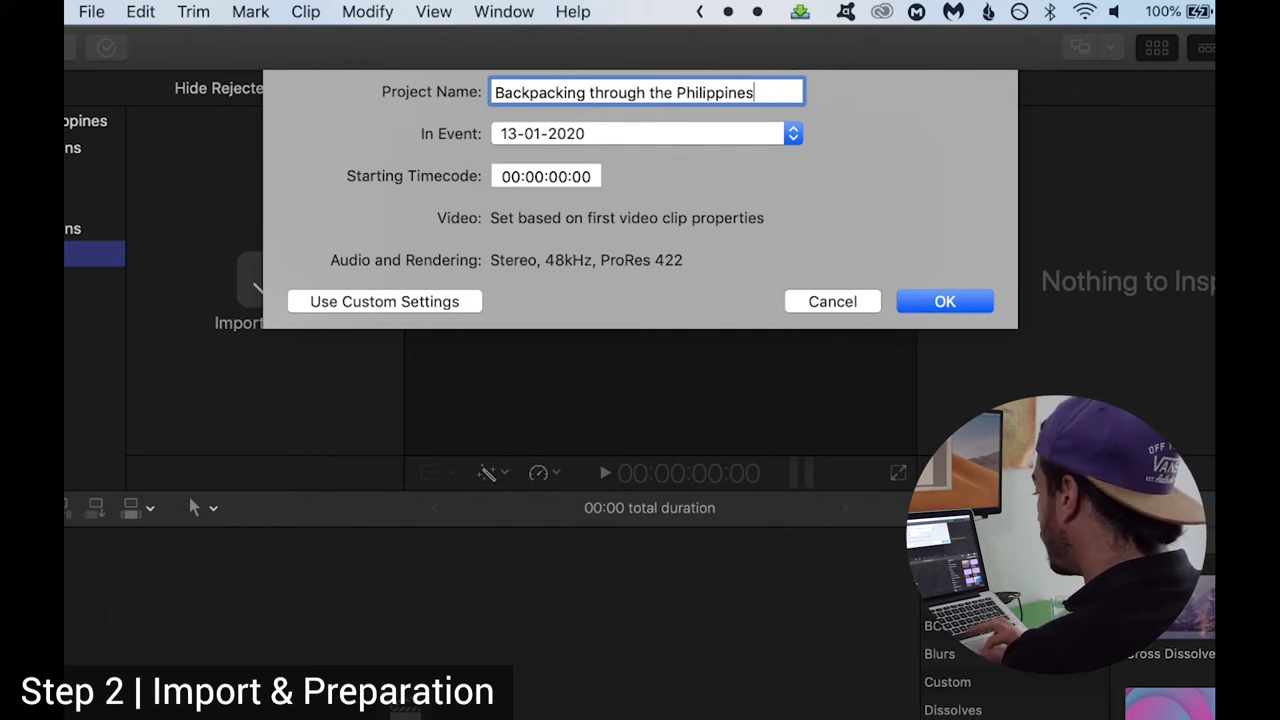
click(384, 301)
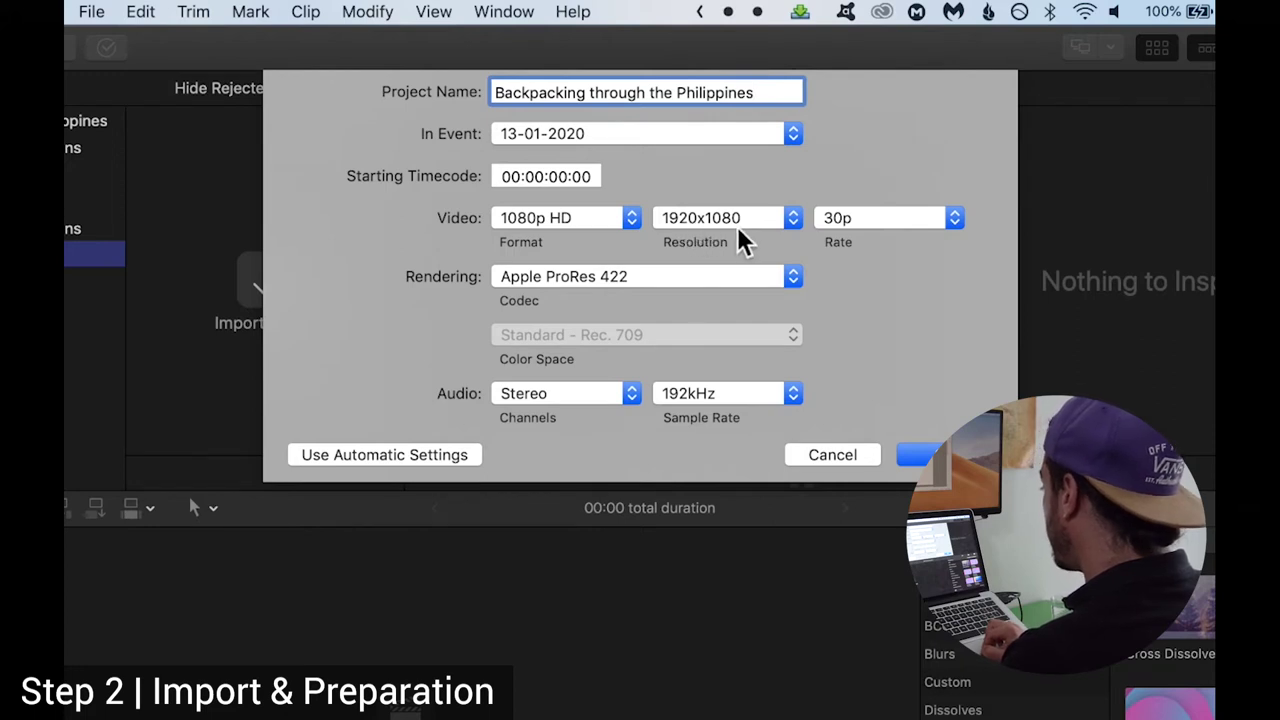
Choose a frame rate of 30p with 1080p HD format at 1920x1080 and create the project.
click(889, 235)
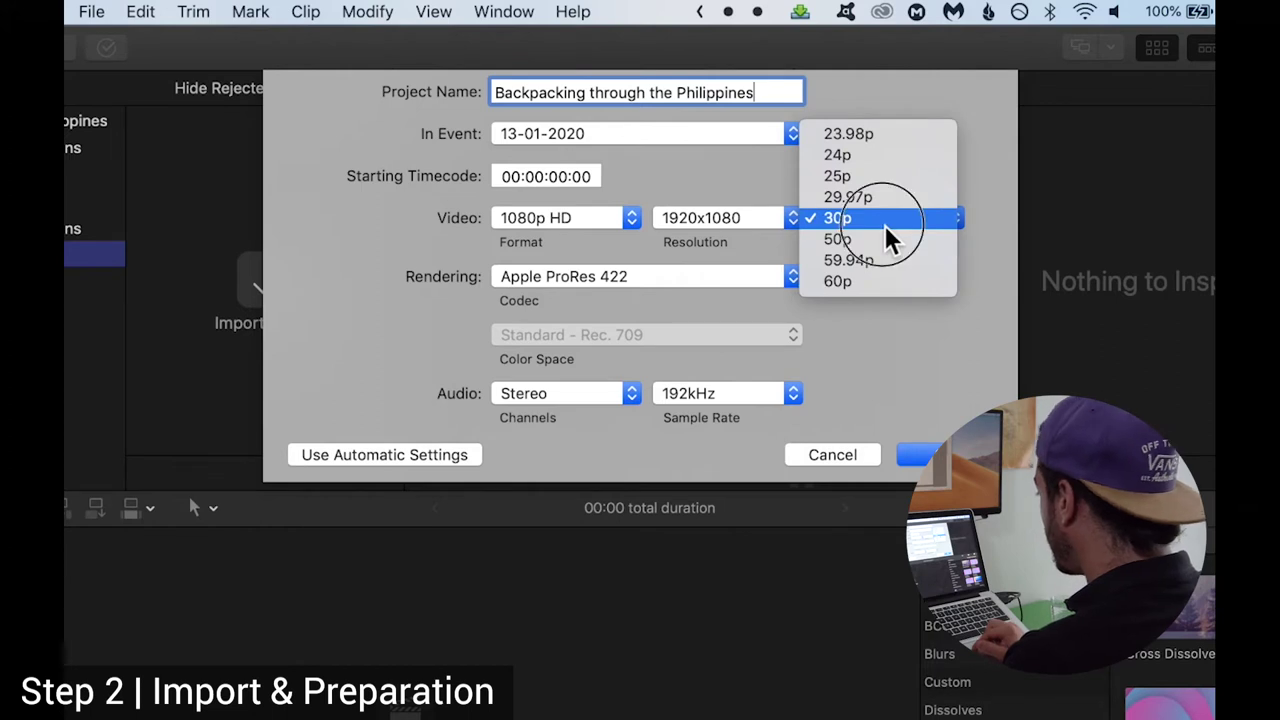
click(885, 220)
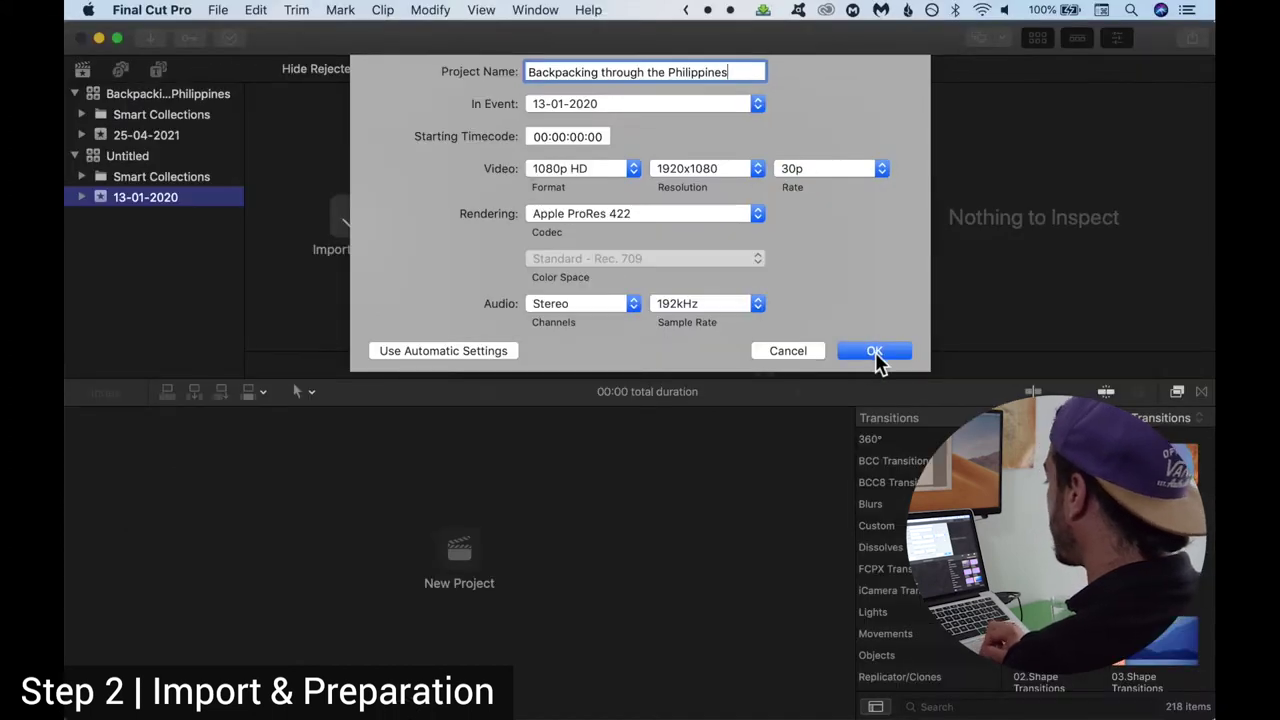
click(875, 352)
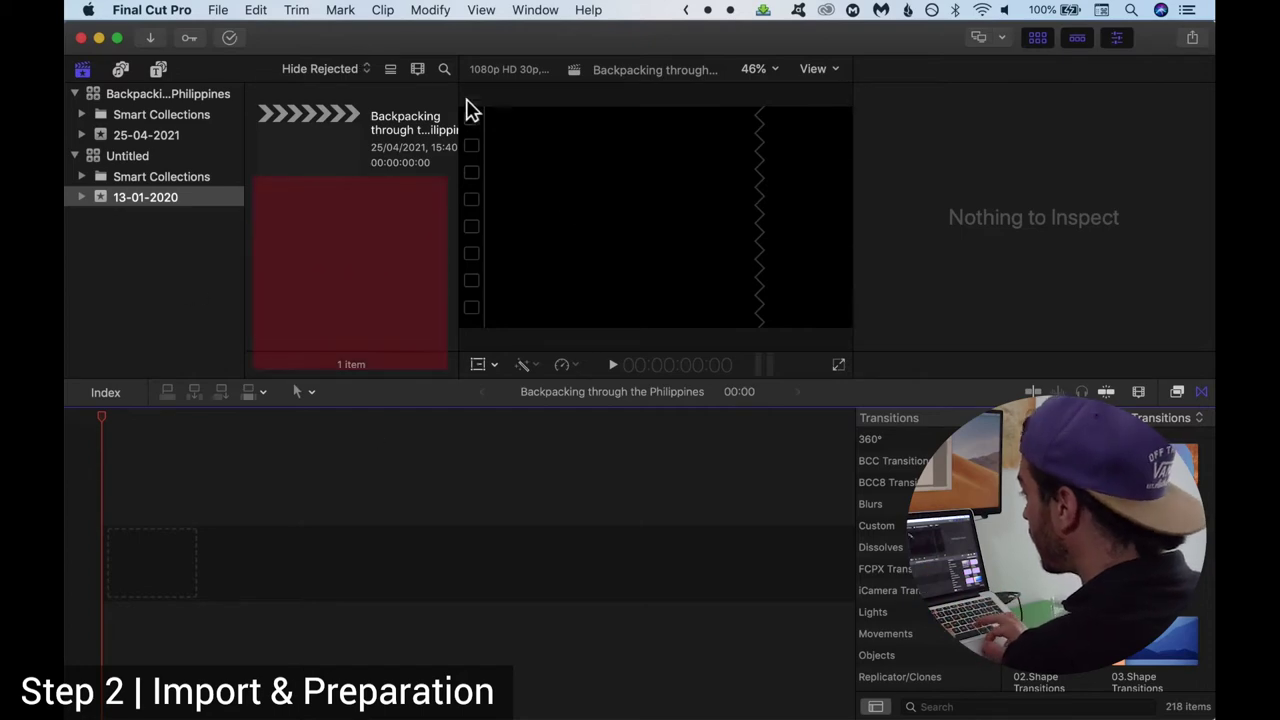
Switch to Finder, look at all clips in 01_GoPro Clips and go back to Video Course Project Files - FCPX.
key(super+Tab)
click(514, 53)
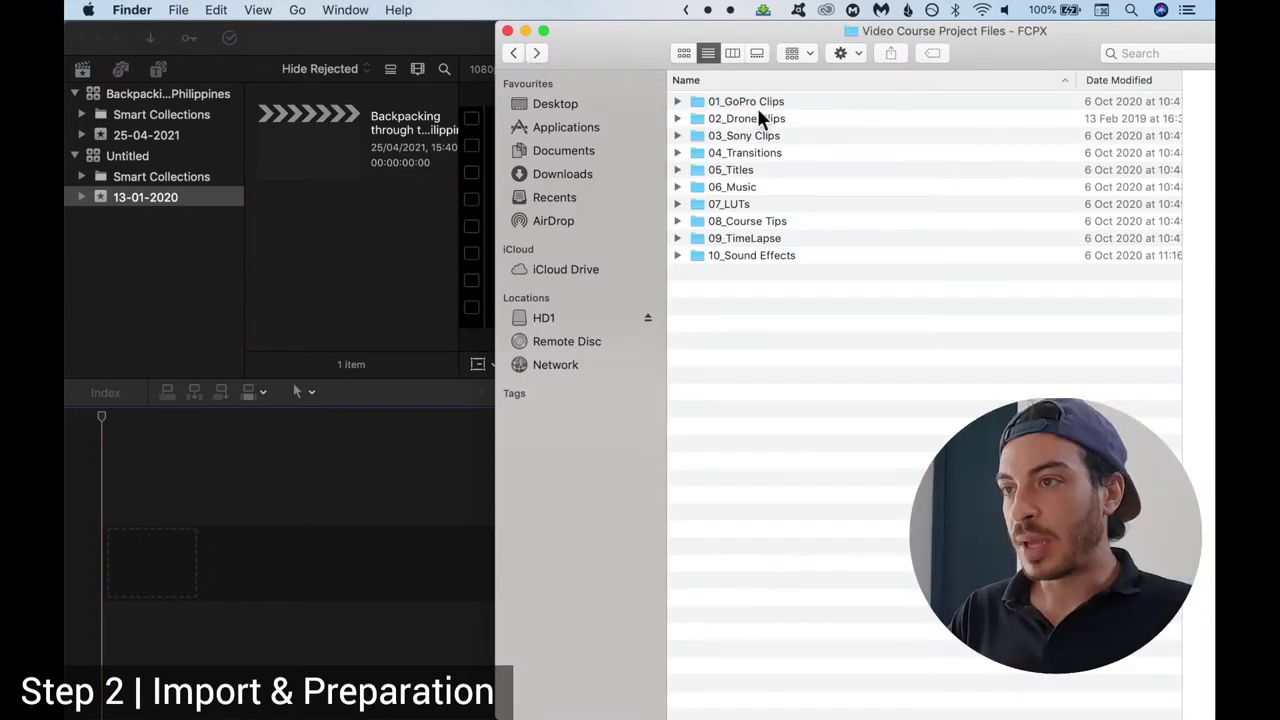
double_click(797, 99)
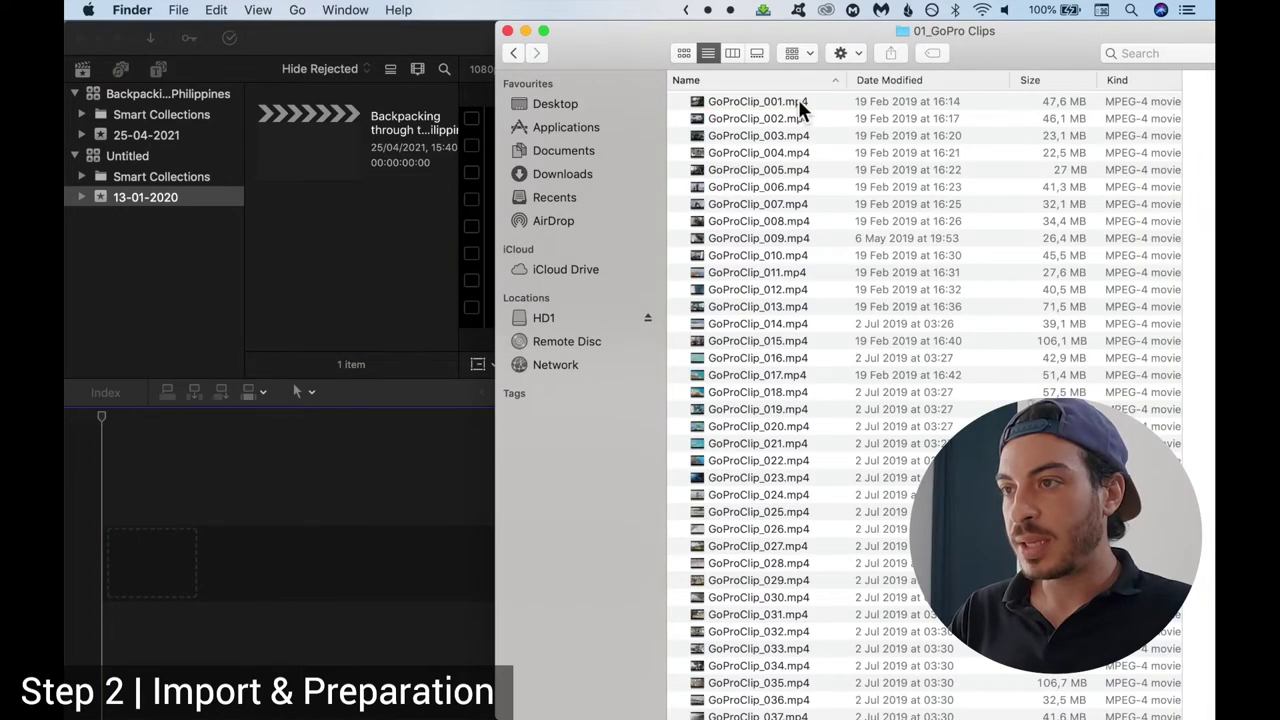
click(754, 104)
key(super+a)
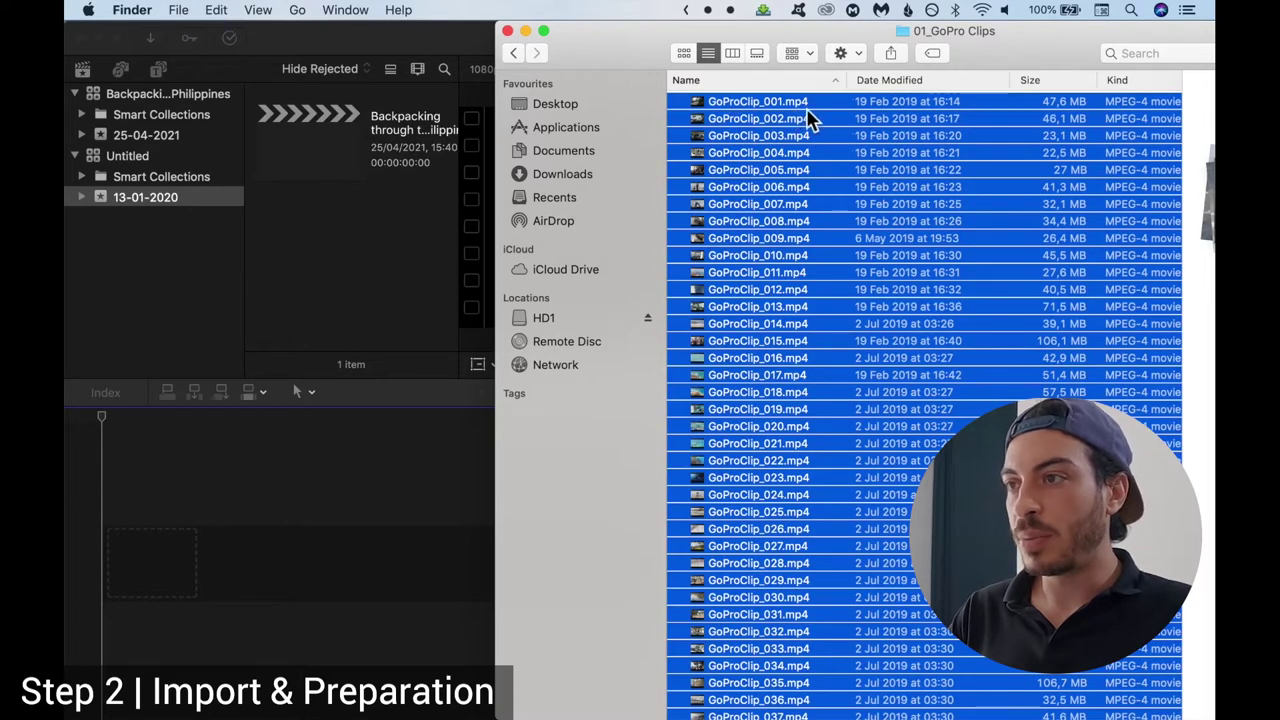
click(512, 56)
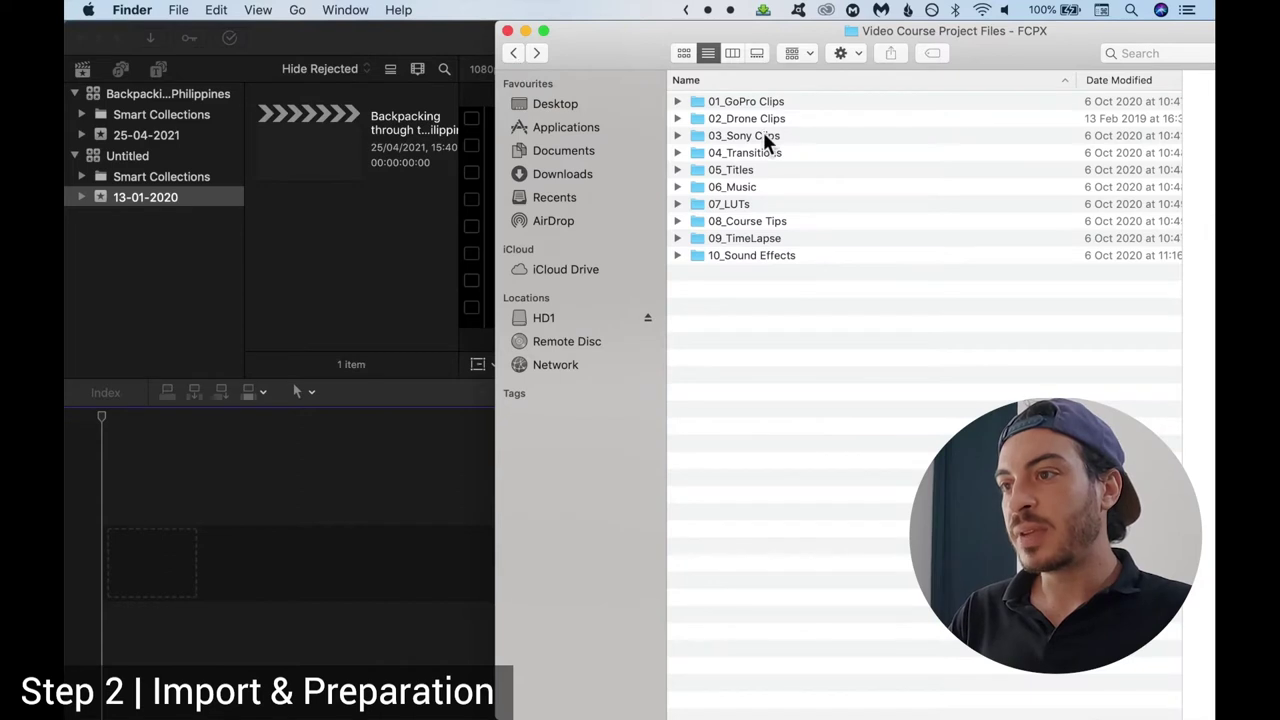
Import the 01_GoPro Clips, 02_Drone Clips and 03_Sony Clips folders into the 13-01-2020 event in Final Cut Pro.
click(807, 136)
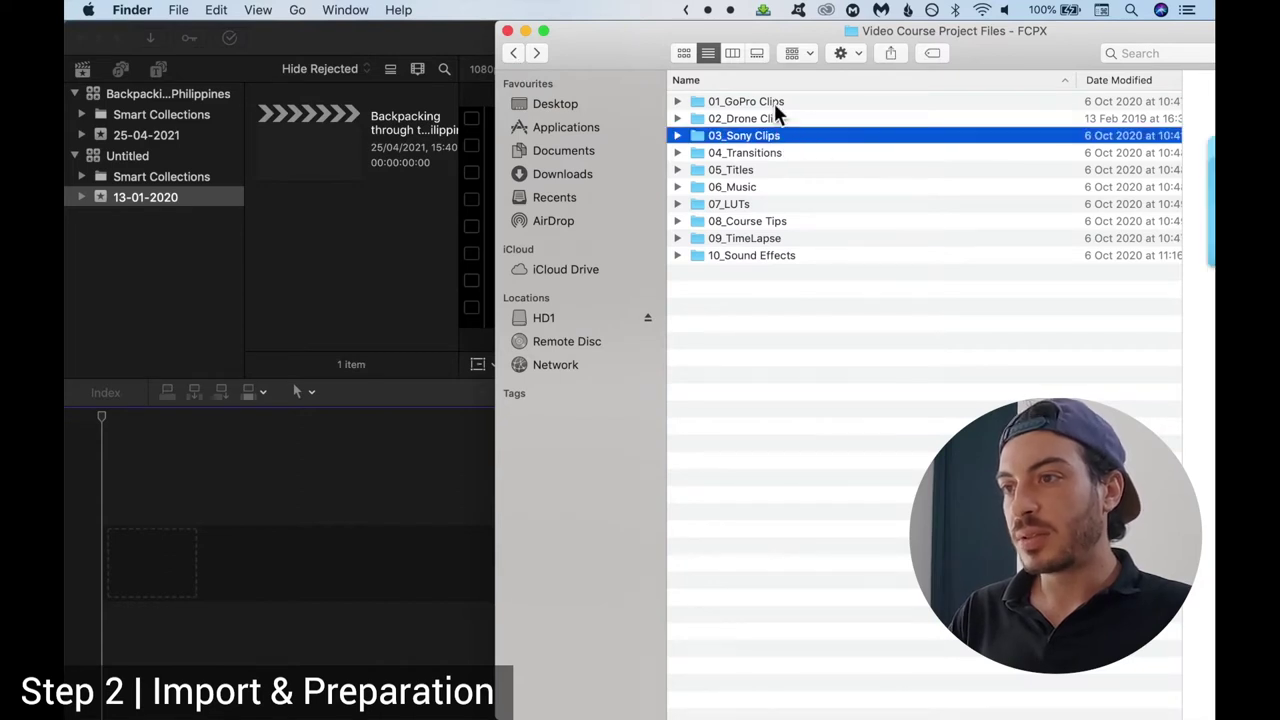
shift+click(780, 103)
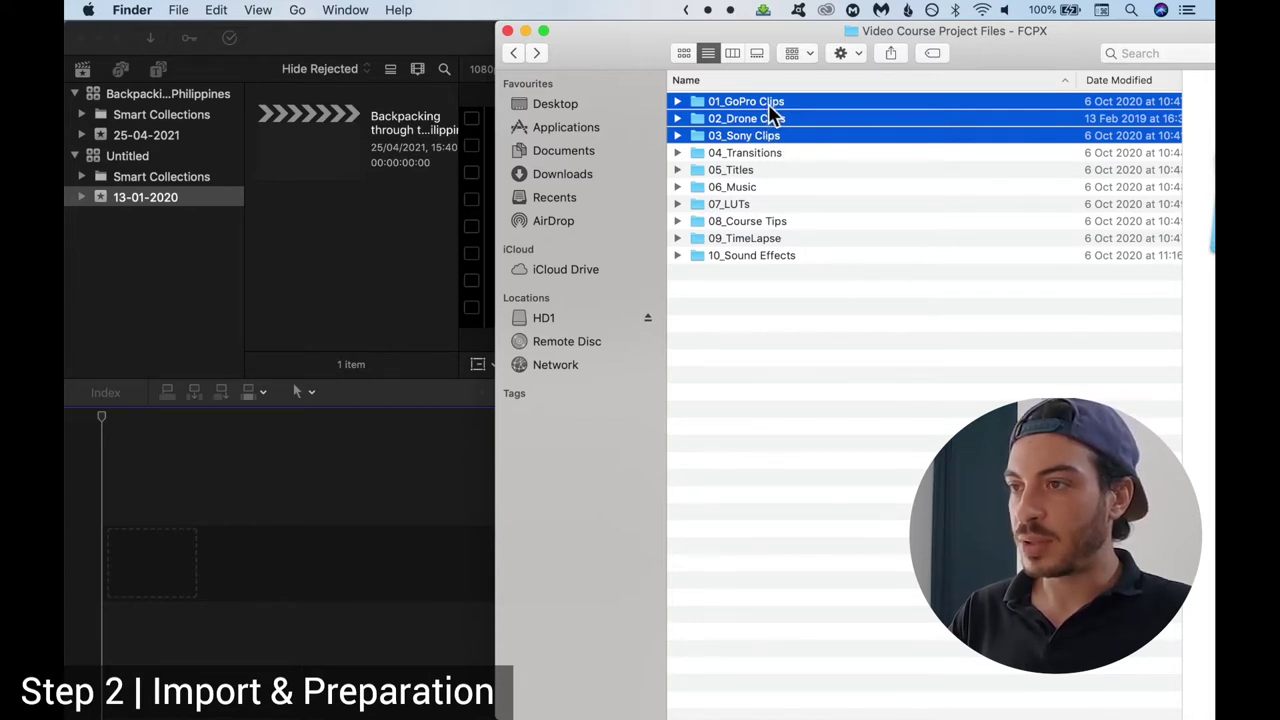
drag(803, 117, 354, 160)
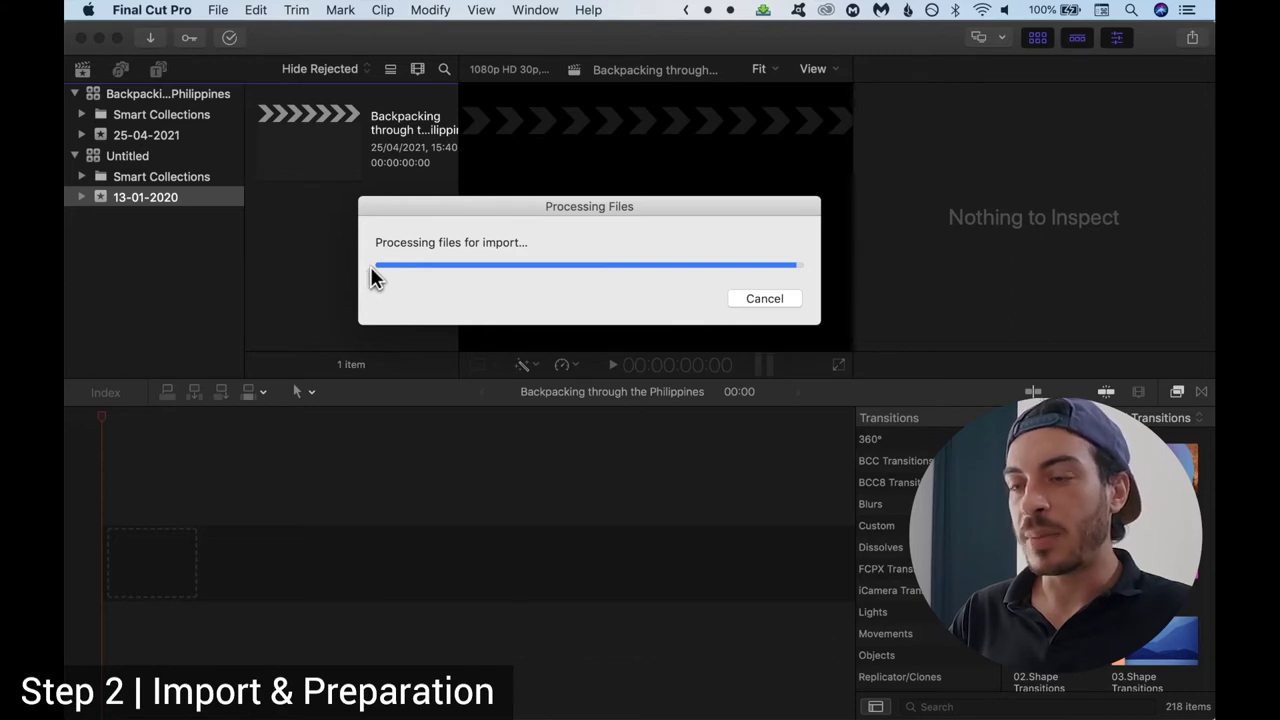
Look over the imported footage in the 13-01-2020 event, collapsing and re-expanding the Clips group.
scroll(417, 283, up, 5)
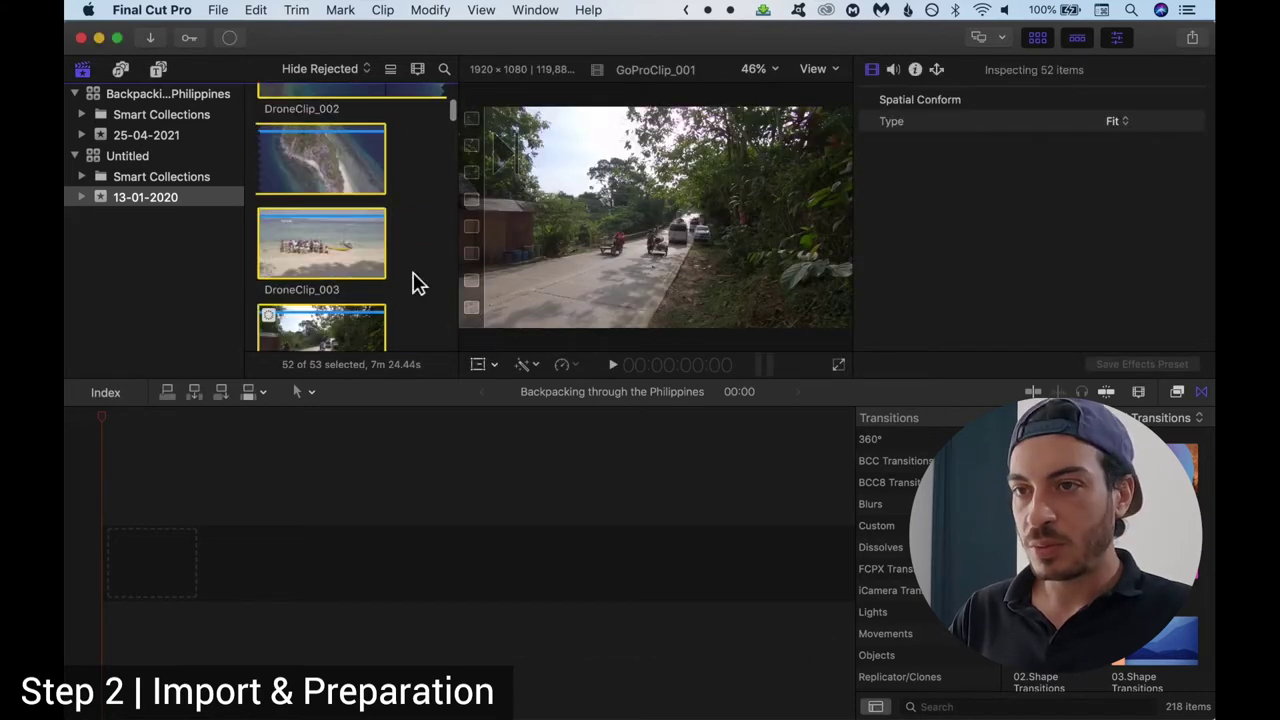
click(261, 225)
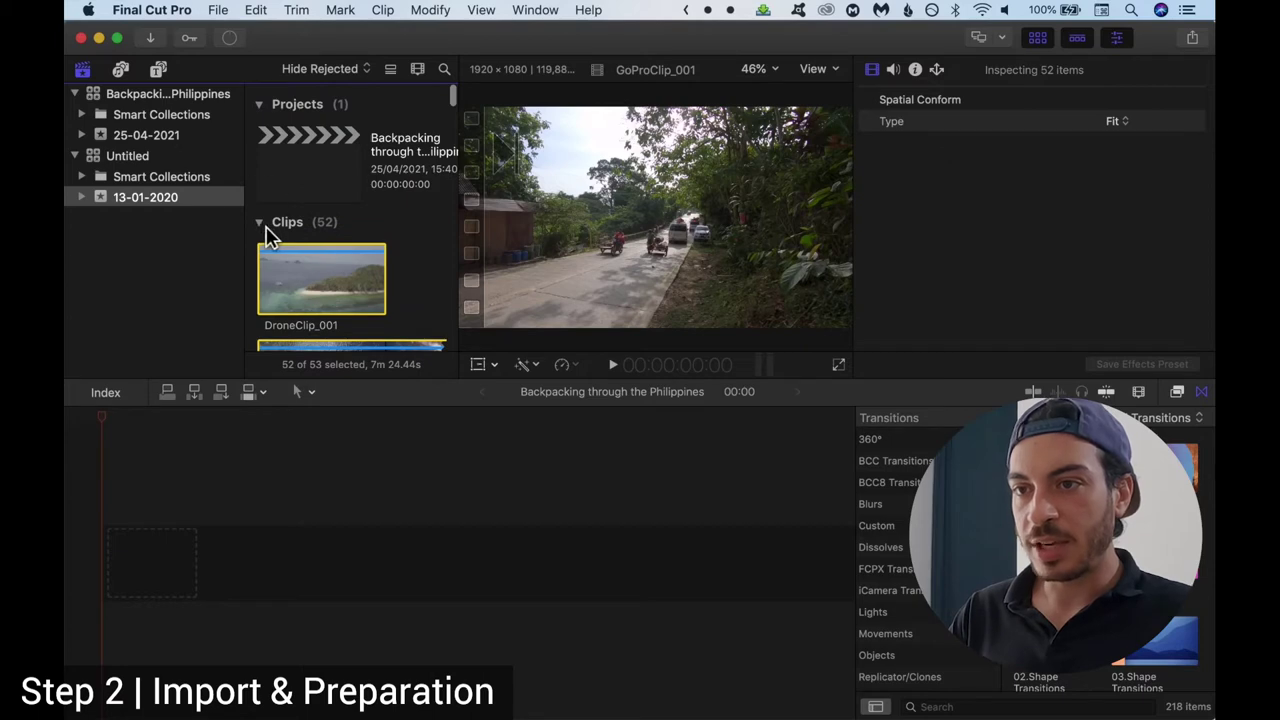
click(262, 226)
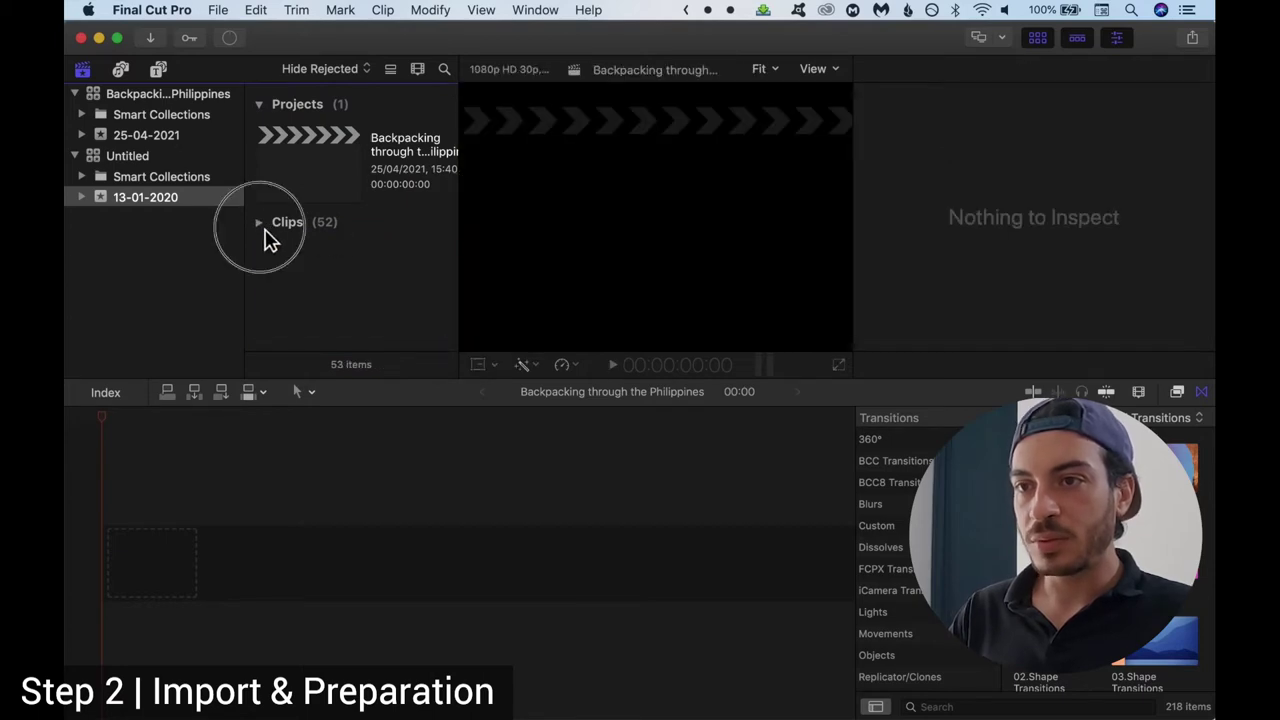
scroll(395, 312, down, 5)
scroll(395, 312, up, 5)
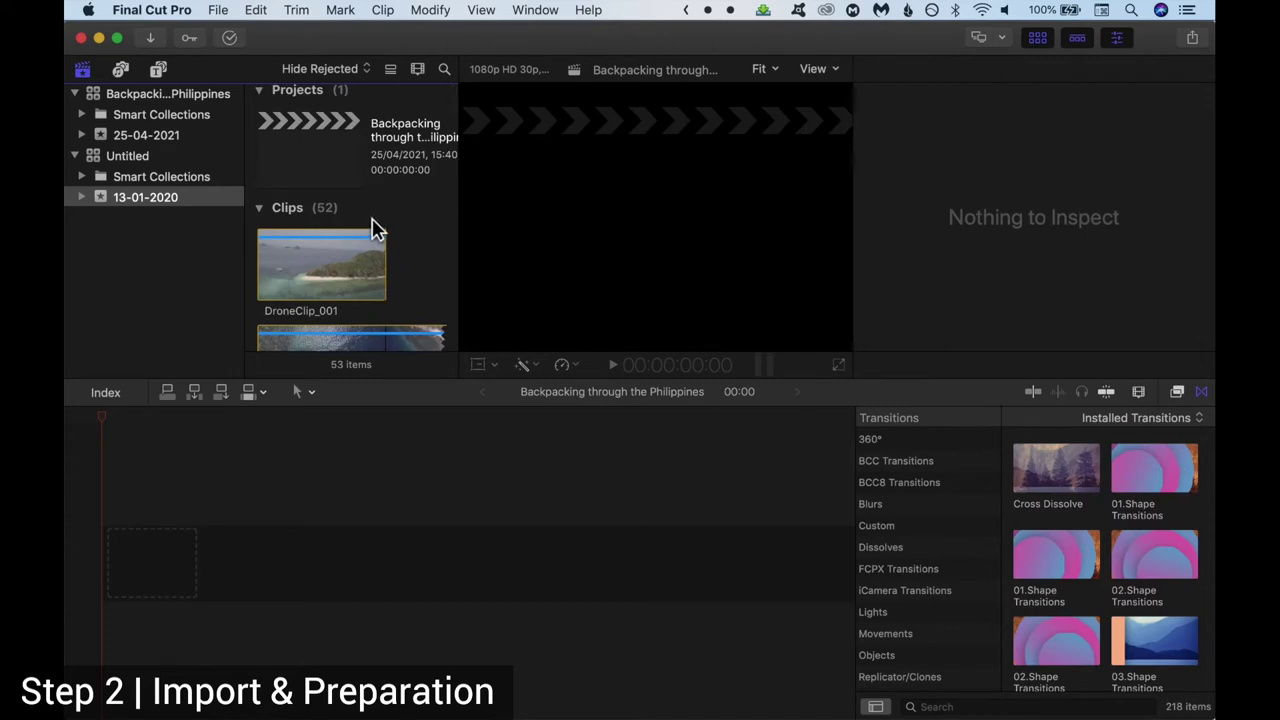
scroll(350, 283, down, 2)
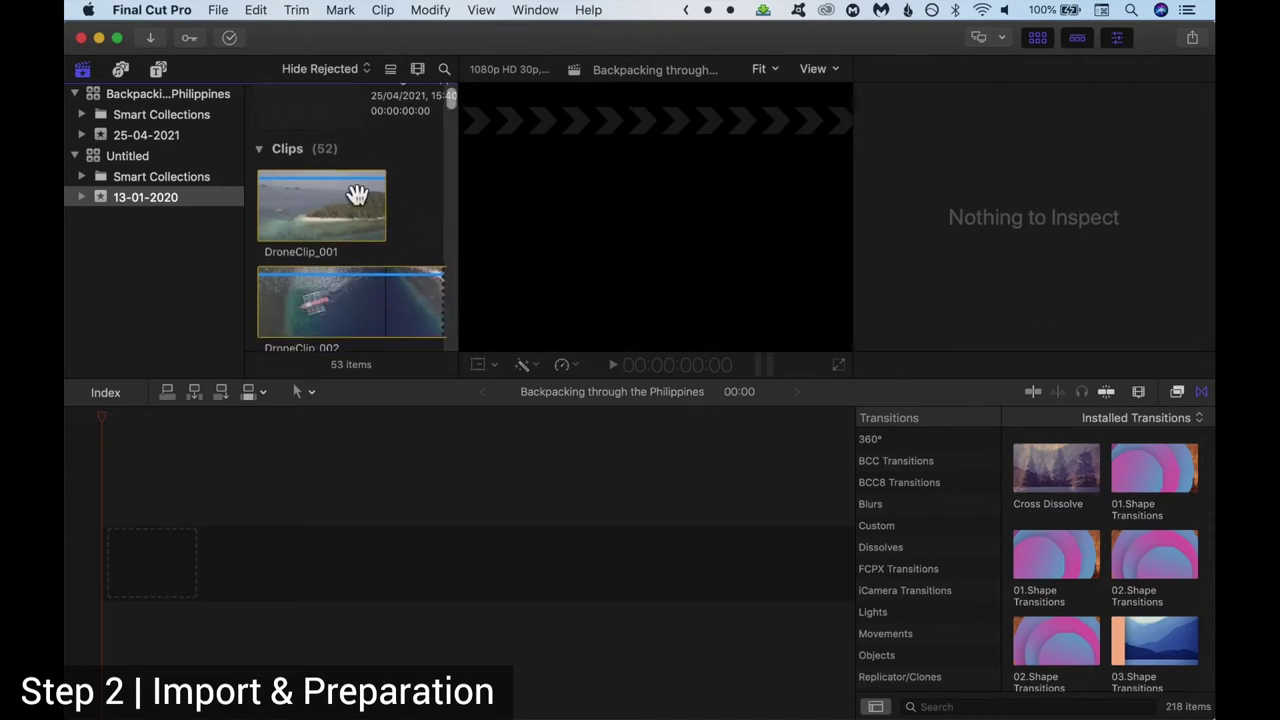
click(246, 614)
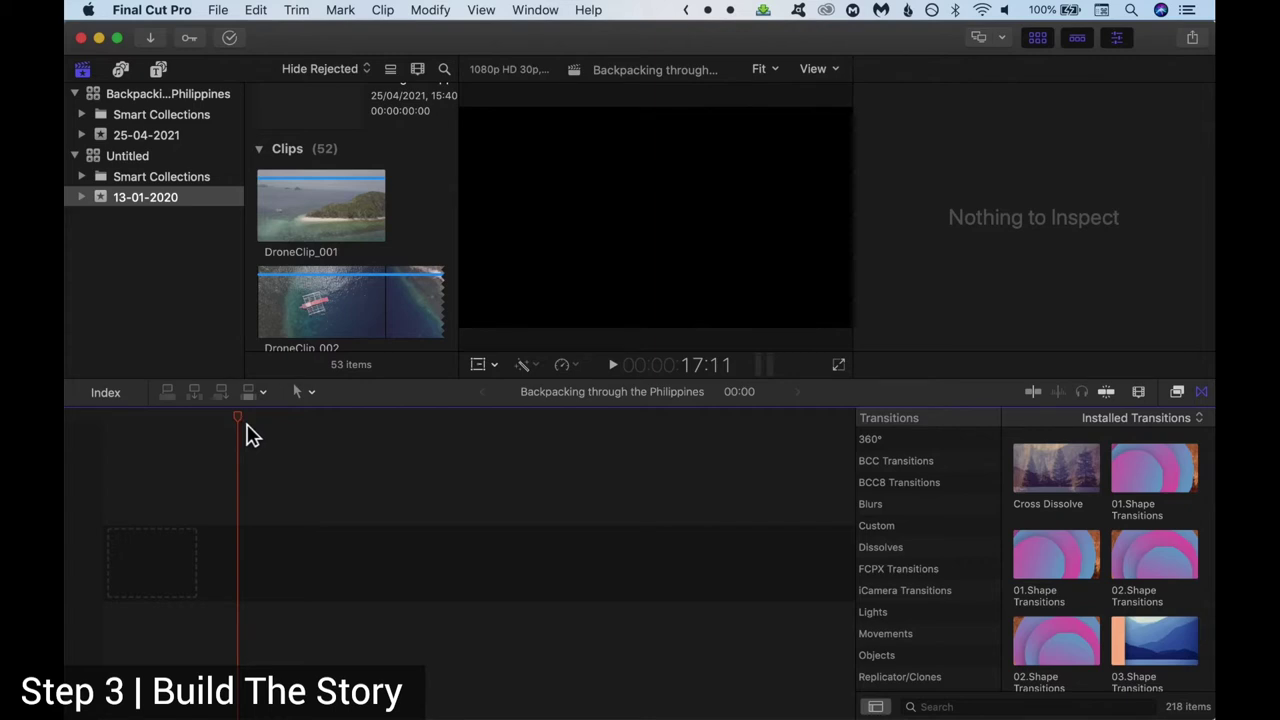
From the 06_Music folder in Finder, import the Jarico - Island (edited) MP3 into the 13-01-2020 event in Final Cut Pro.
drag(247, 423, 183, 423)
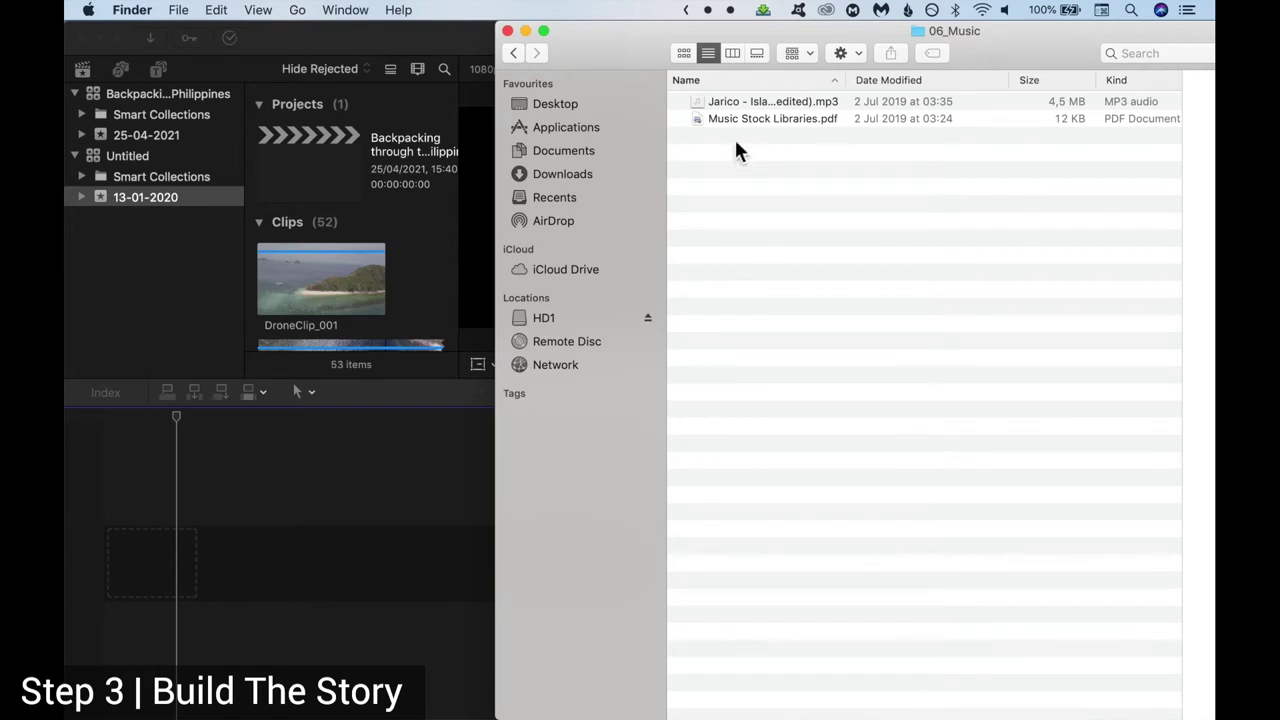
click(736, 104)
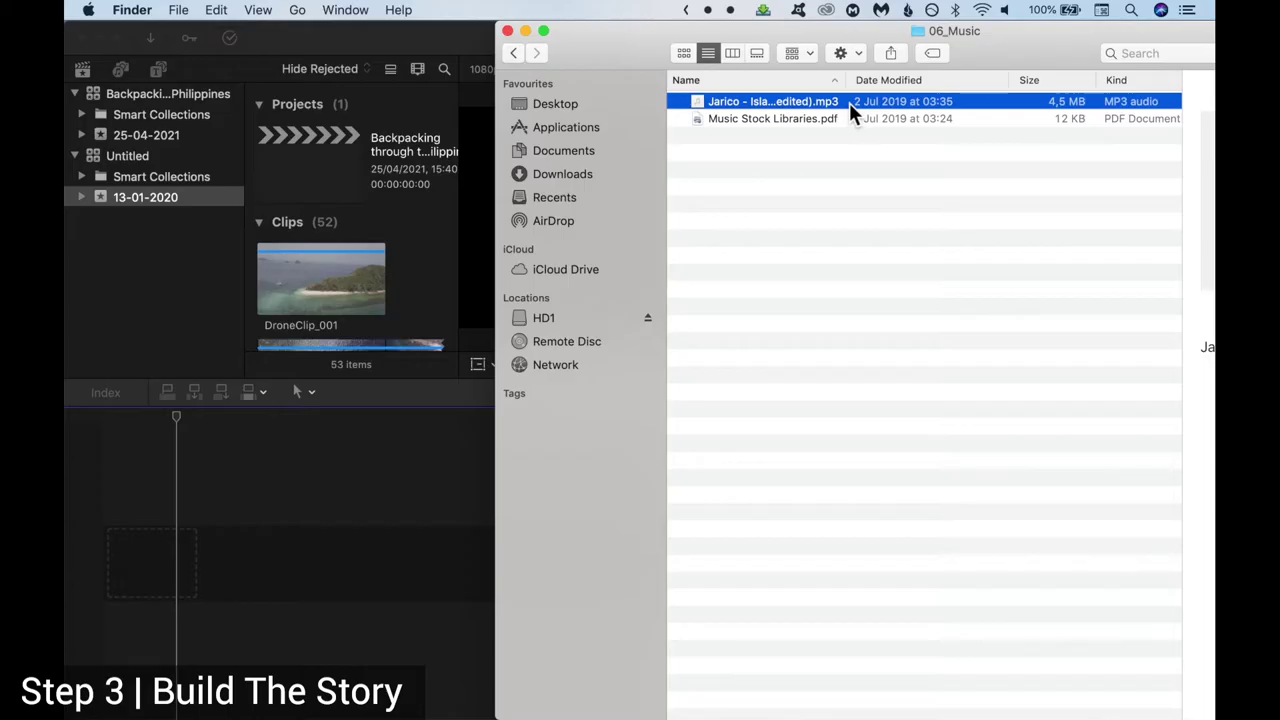
drag(849, 102, 407, 257)
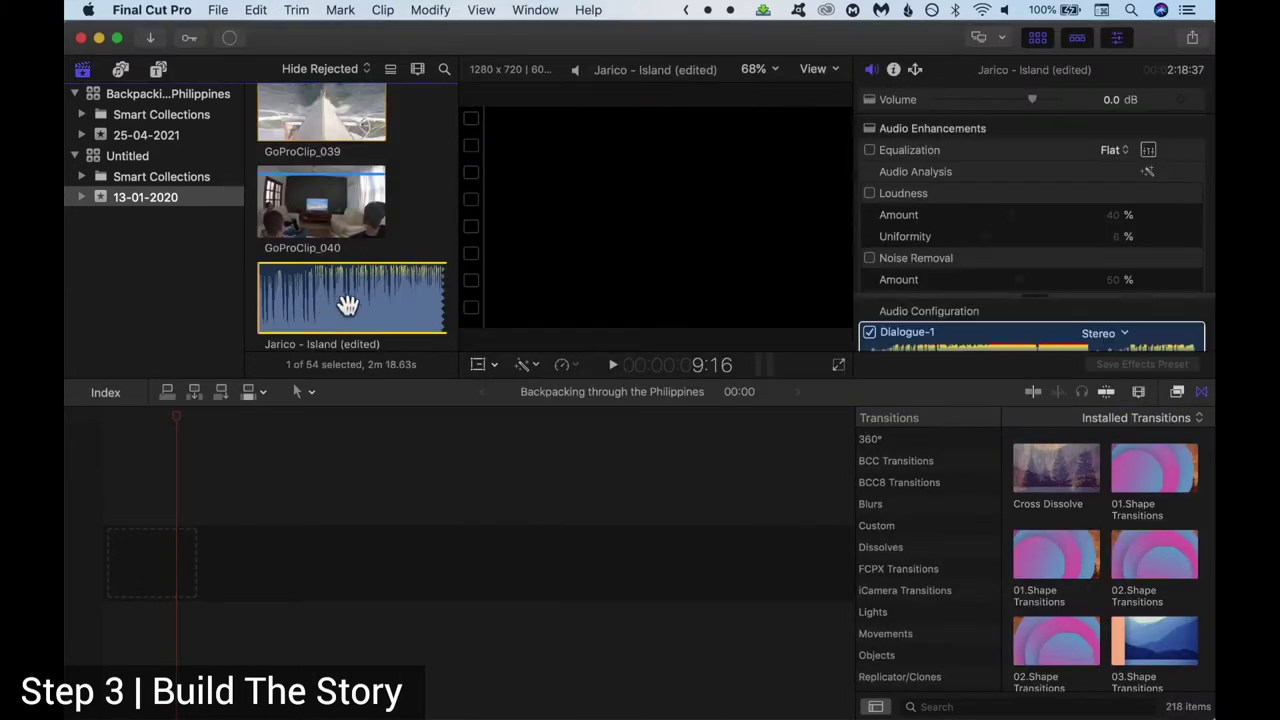
Place the Jarico - Island (edited) track at the start of the project timeline and hide the transitions browser.
drag(354, 298, 109, 566)
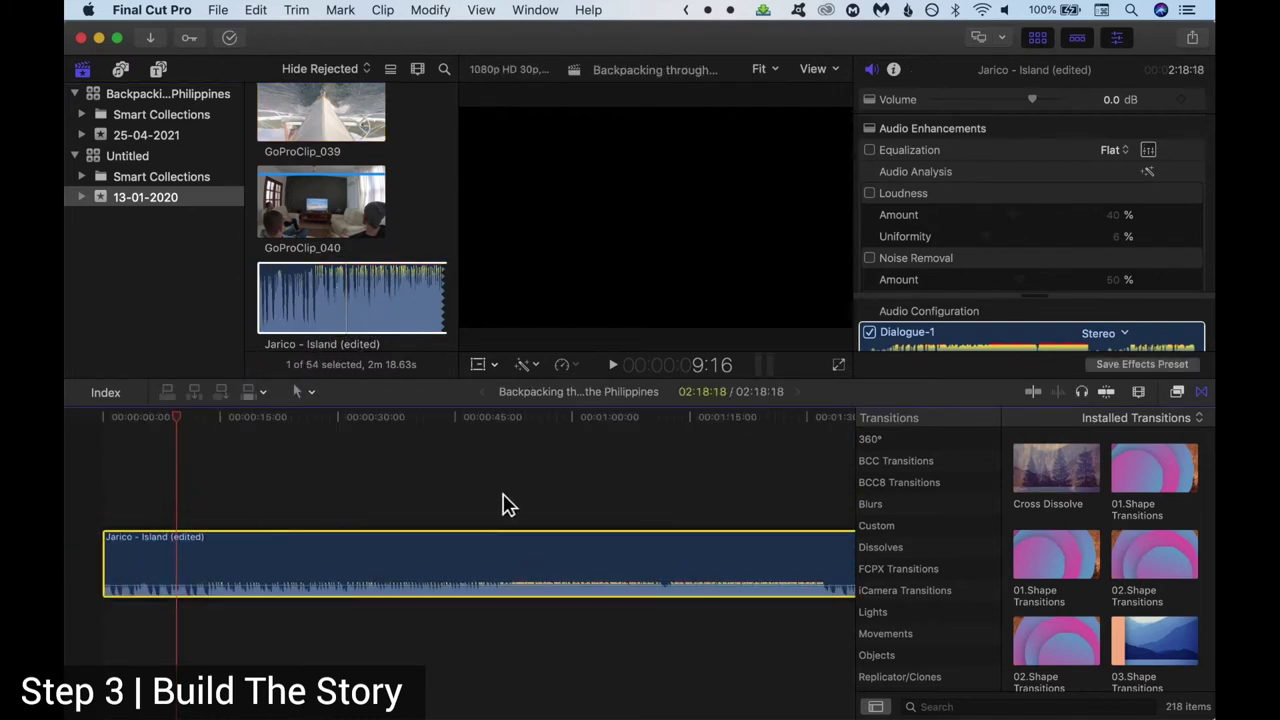
key(ctrl+super+5)
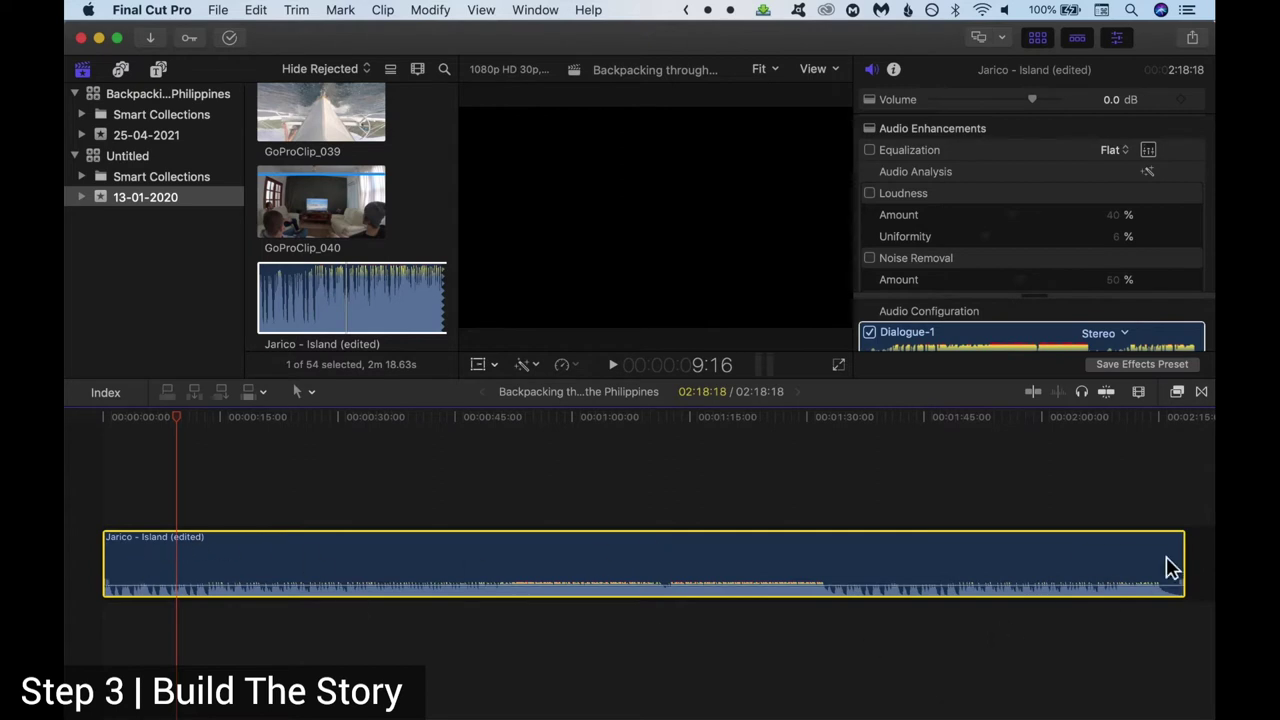
click(1189, 443)
drag(1189, 436, 1020, 428)
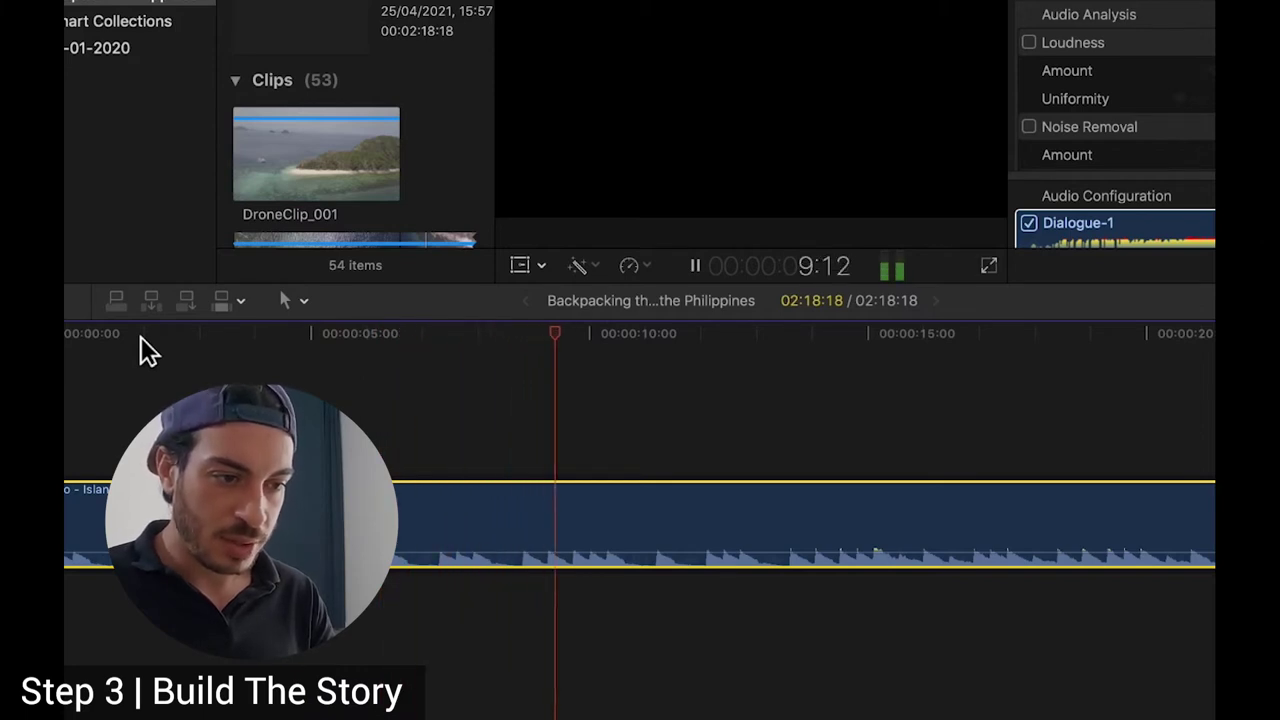
While the music plays, add markers on its beats from about 10 to 32 seconds, and stop playback.
key(m)
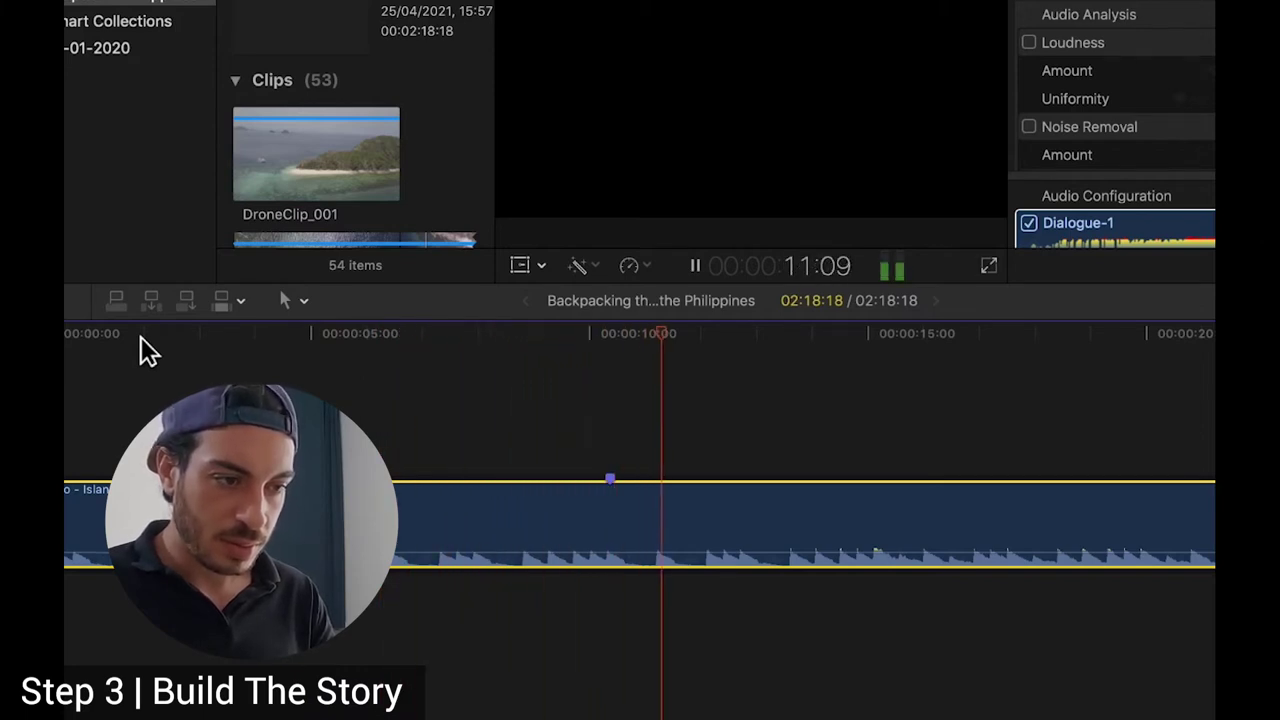
key(m)
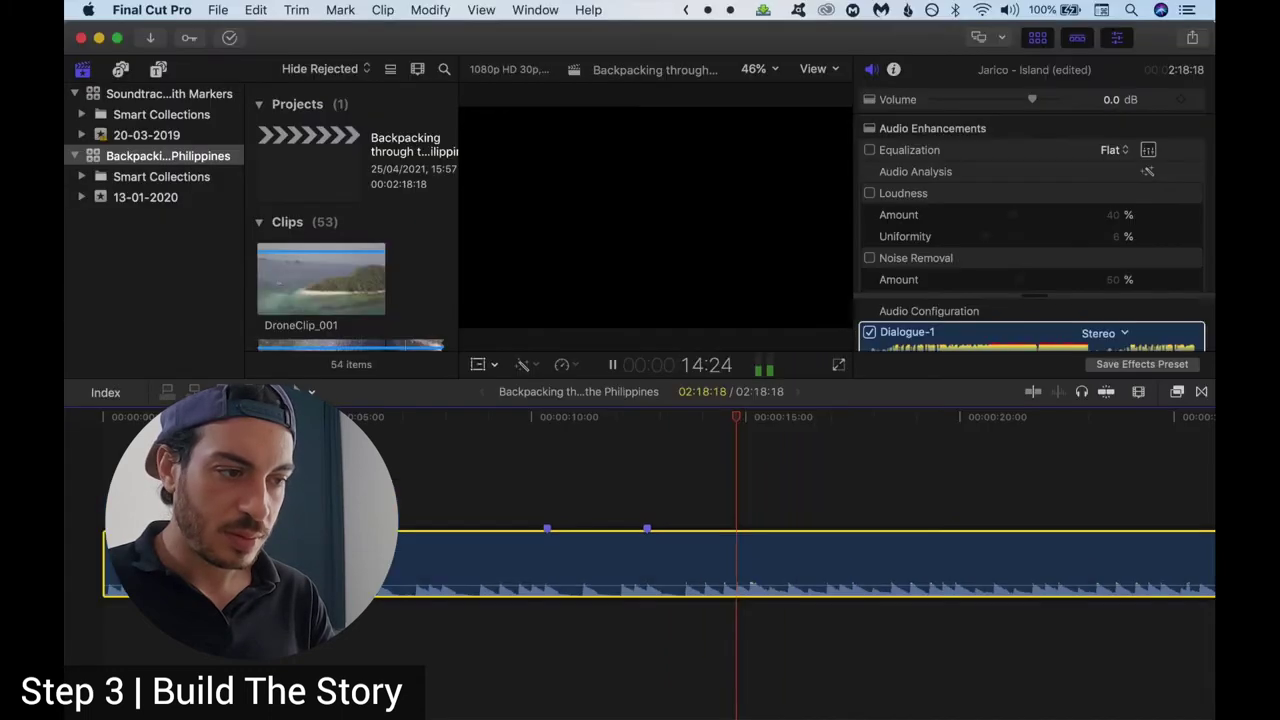
key(m)
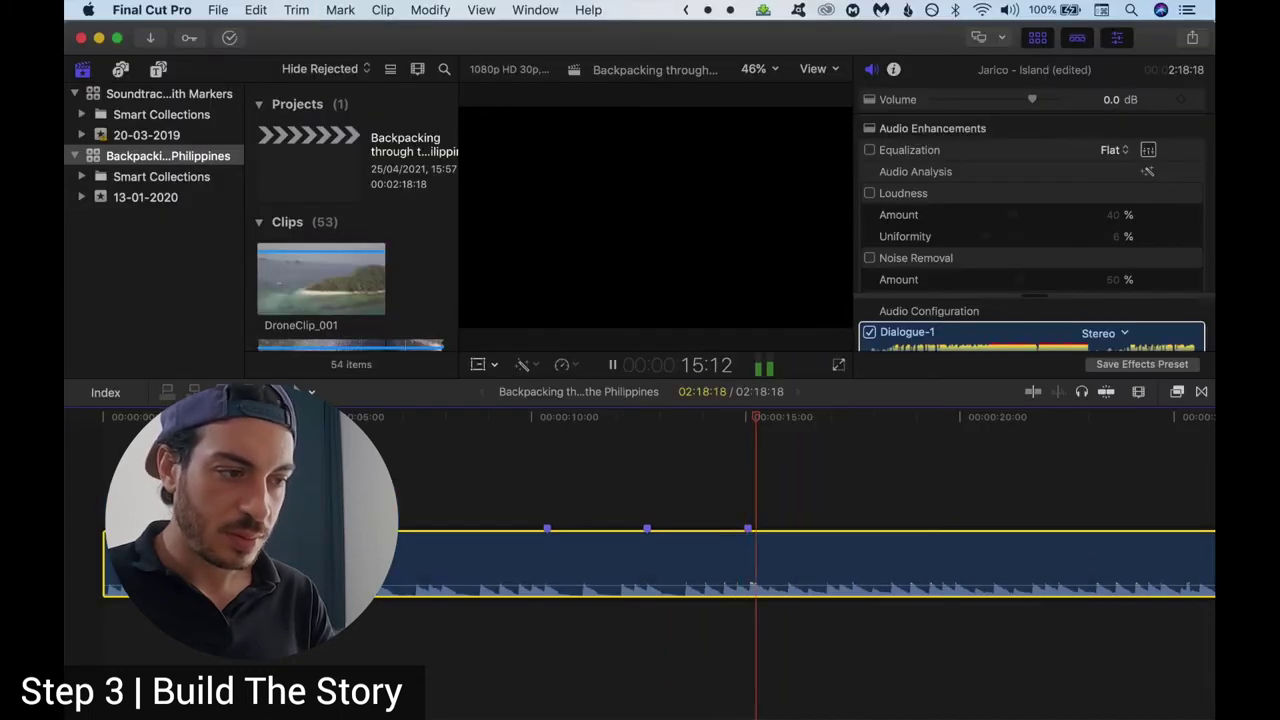
key(m)
key(m)
key(m)
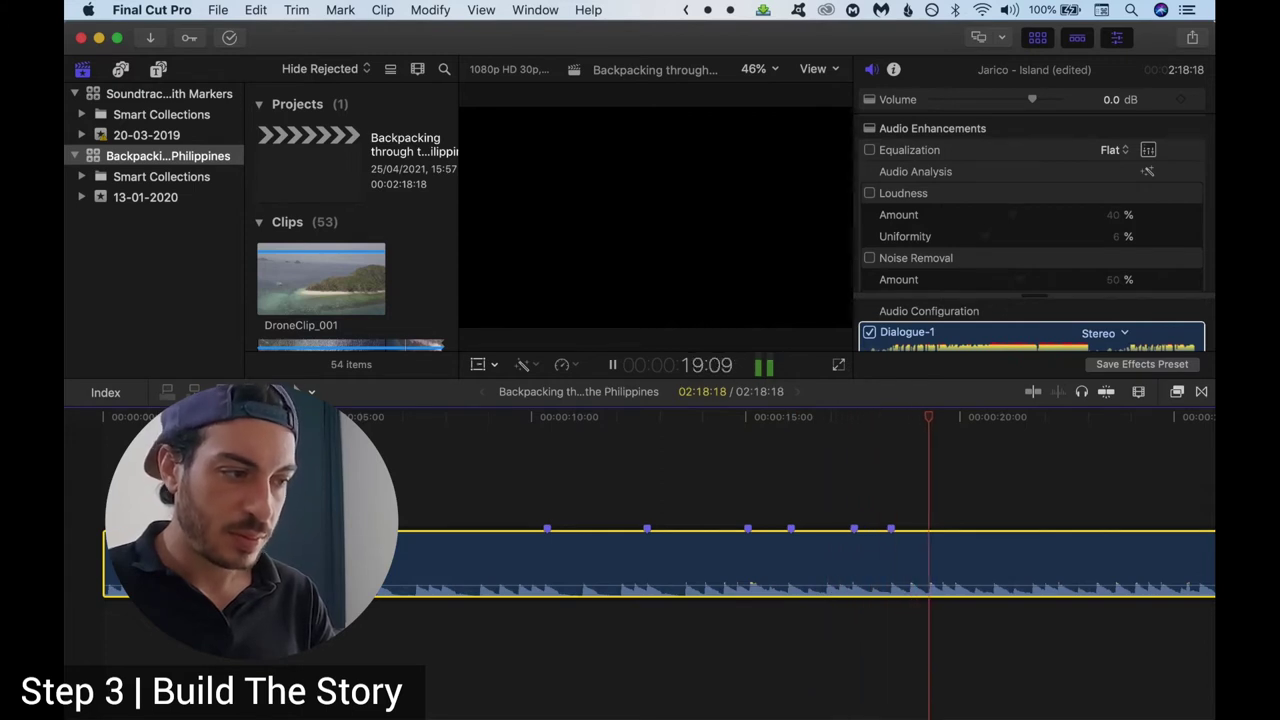
key(m)
key(m)
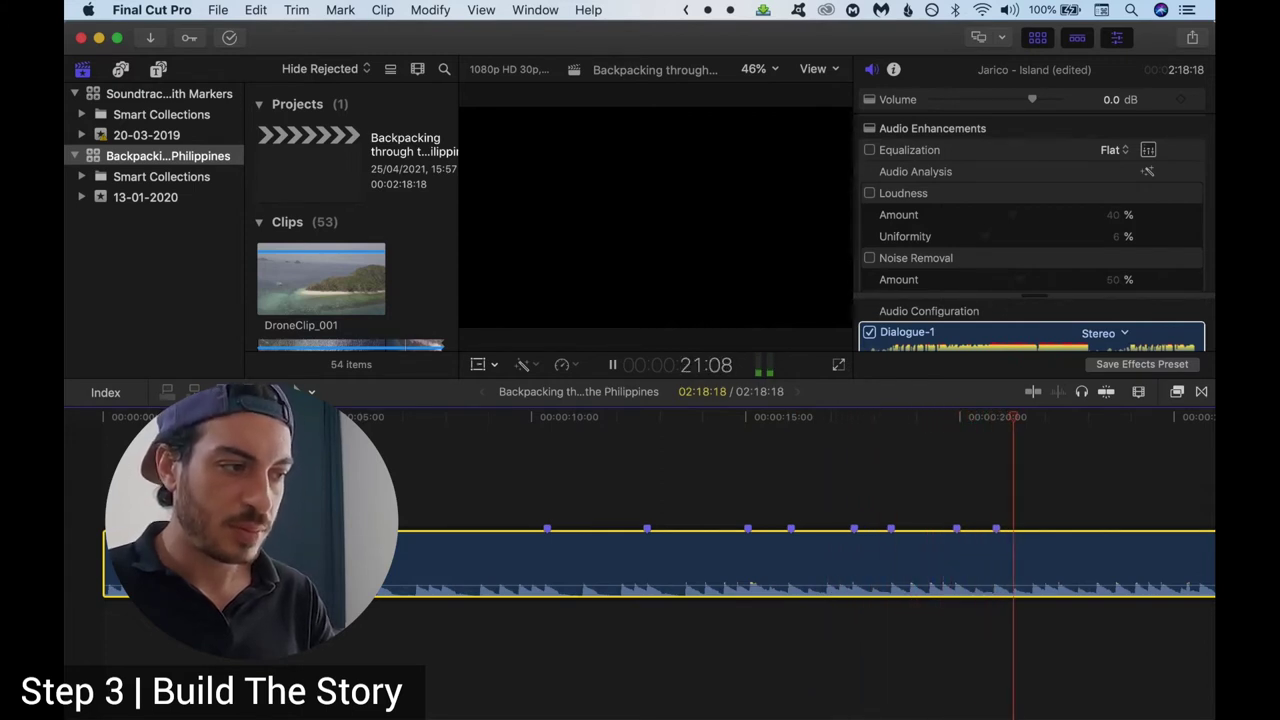
key(m)
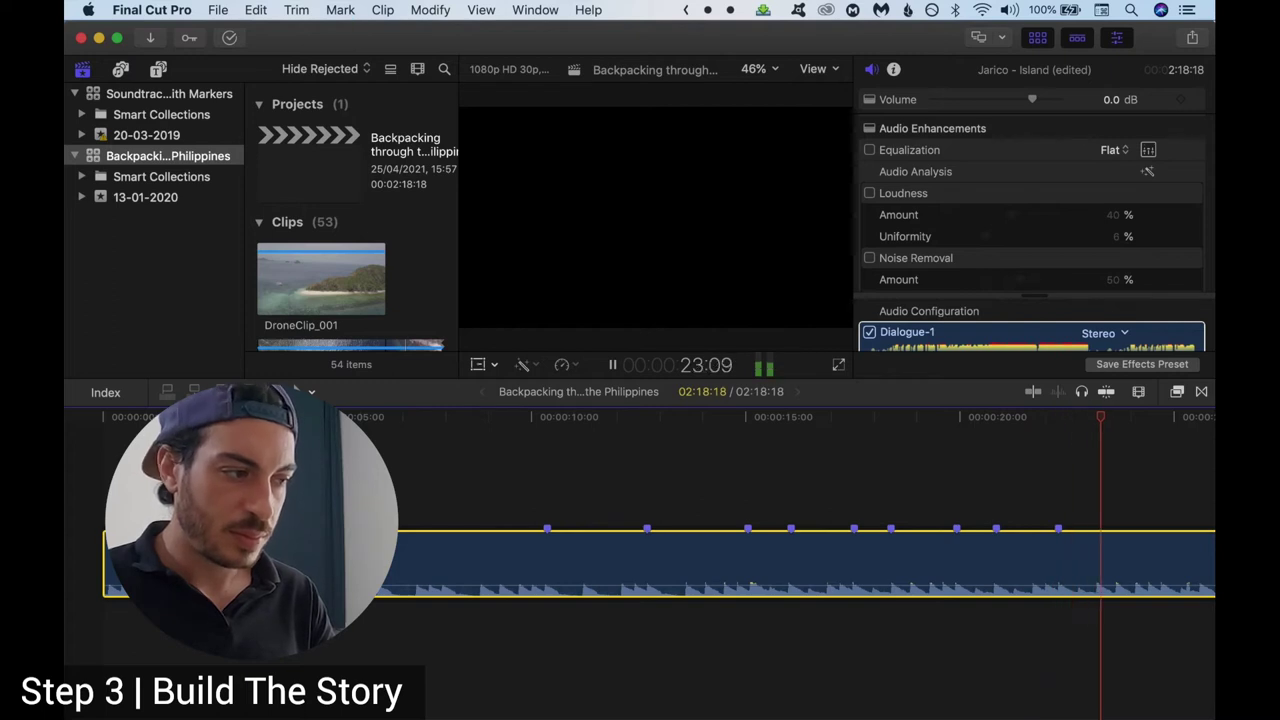
key(m)
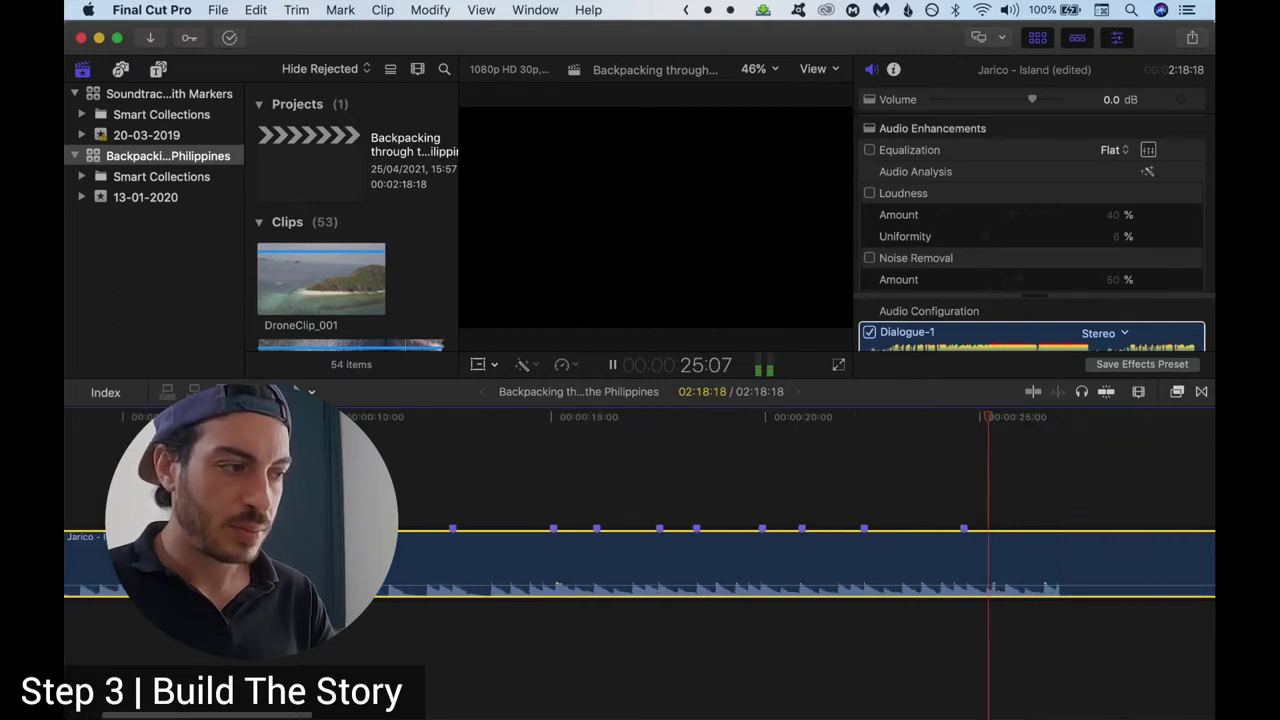
key(m)
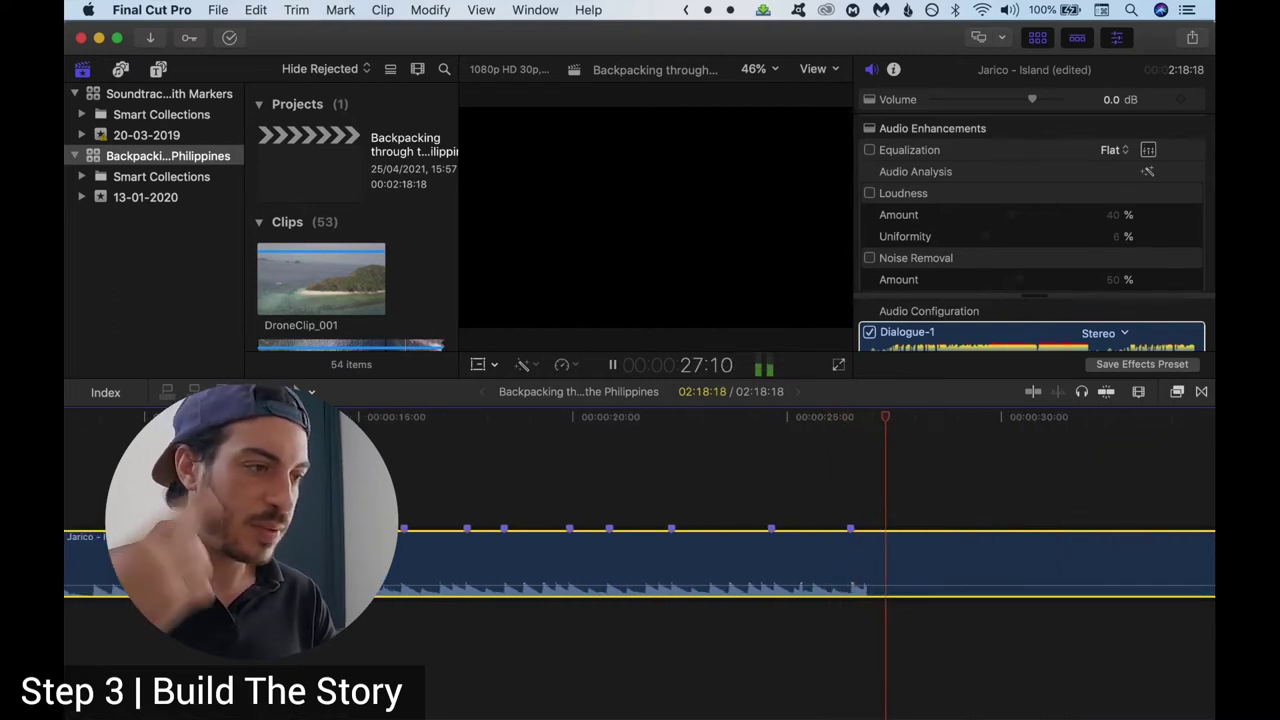
key(m)
key(m)
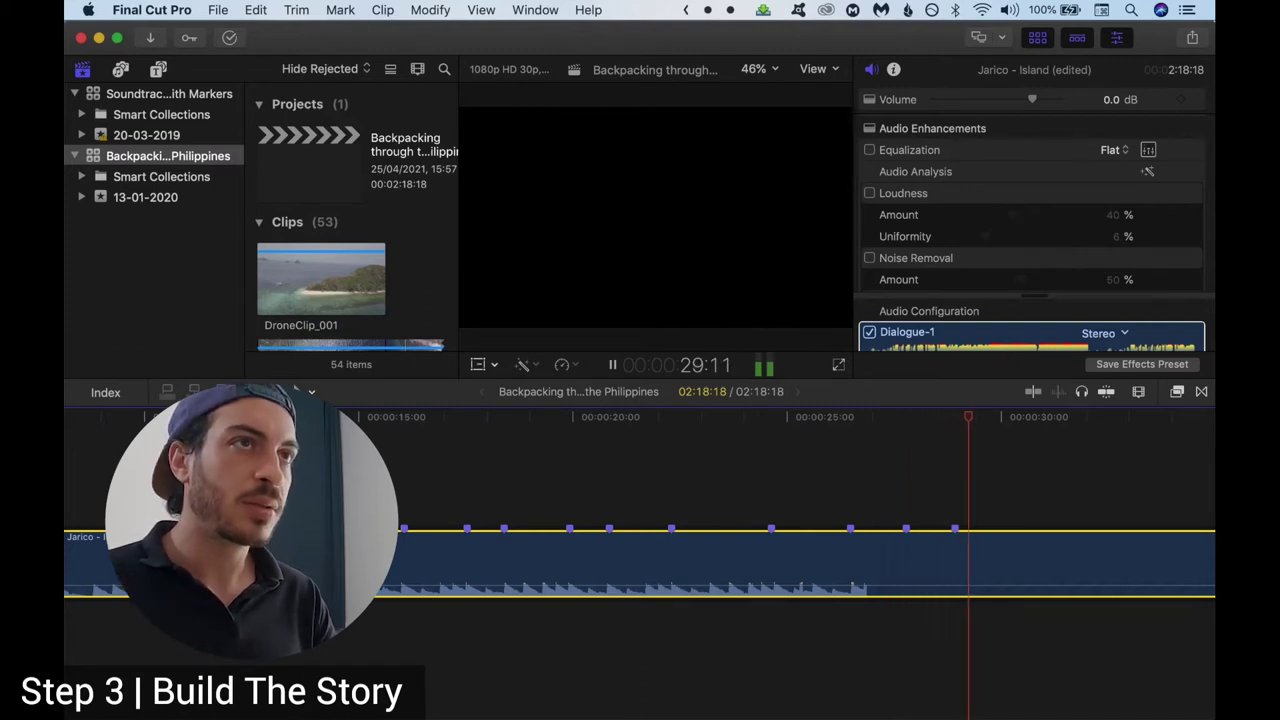
key(m)
key(m)
key(m)
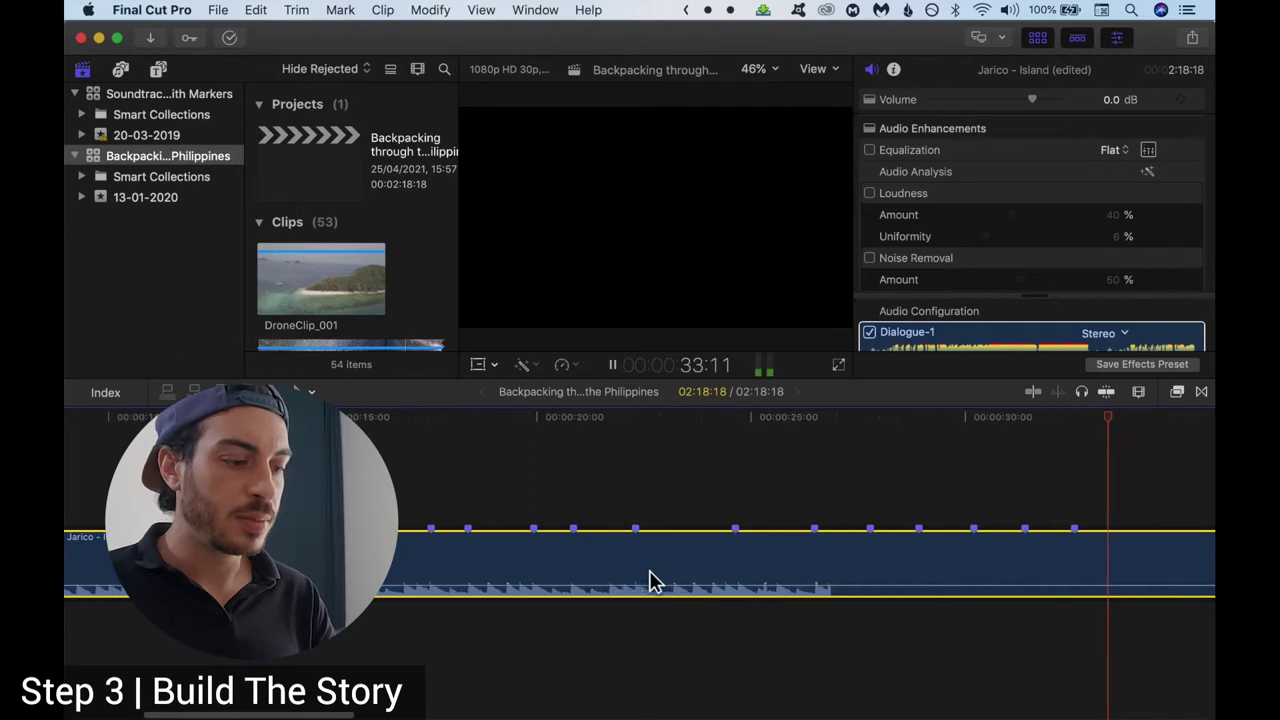
key(space)
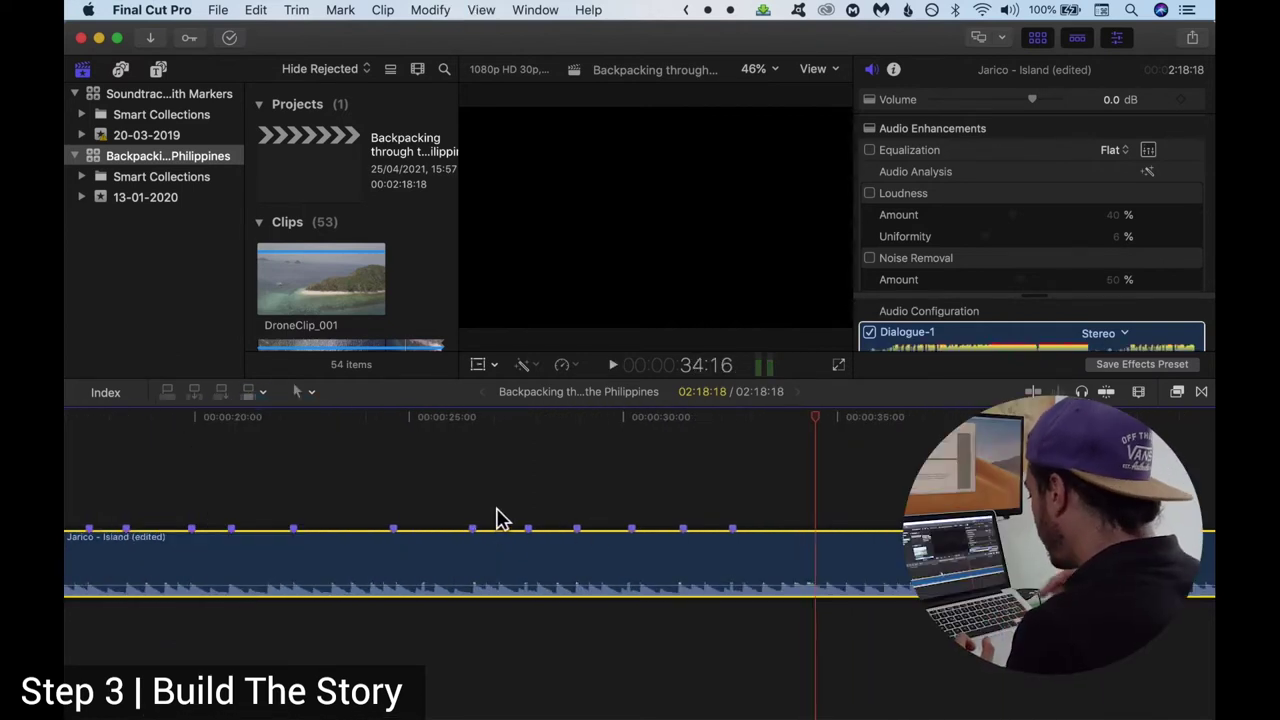
Delete the misplaced marker at about 28 seconds on the music track.
click(532, 535)
right_click(533, 541)
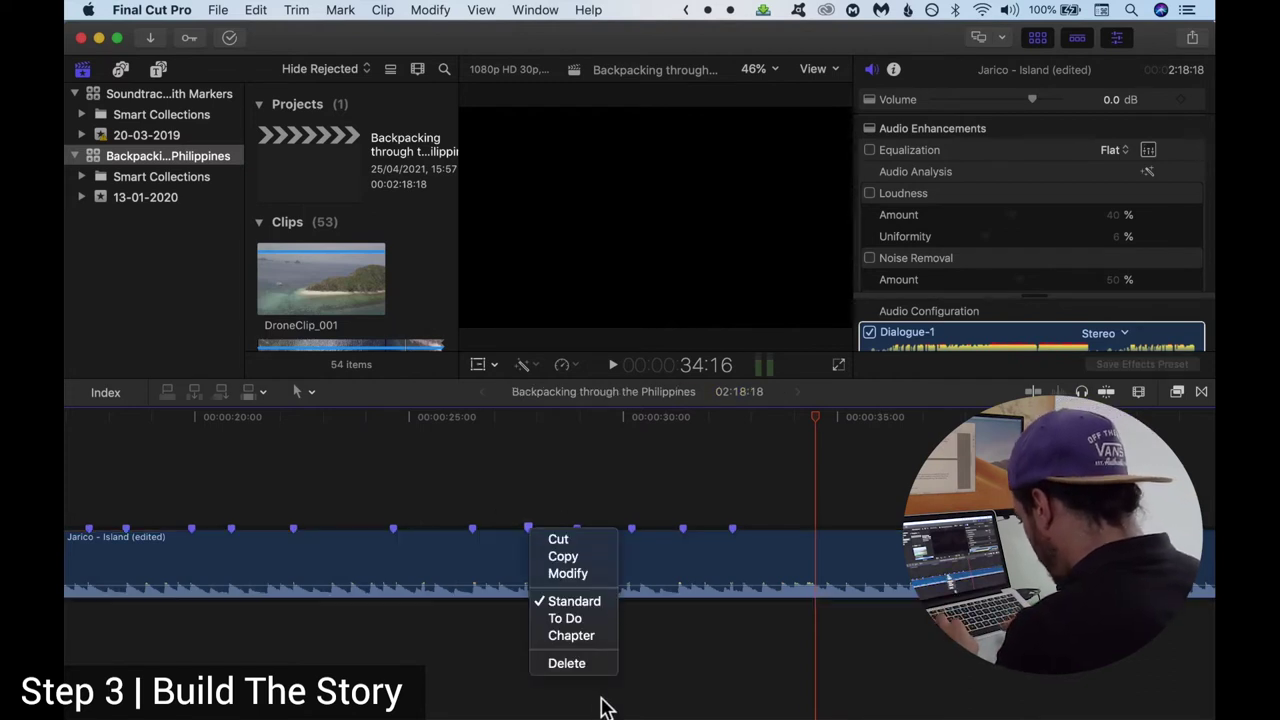
click(567, 663)
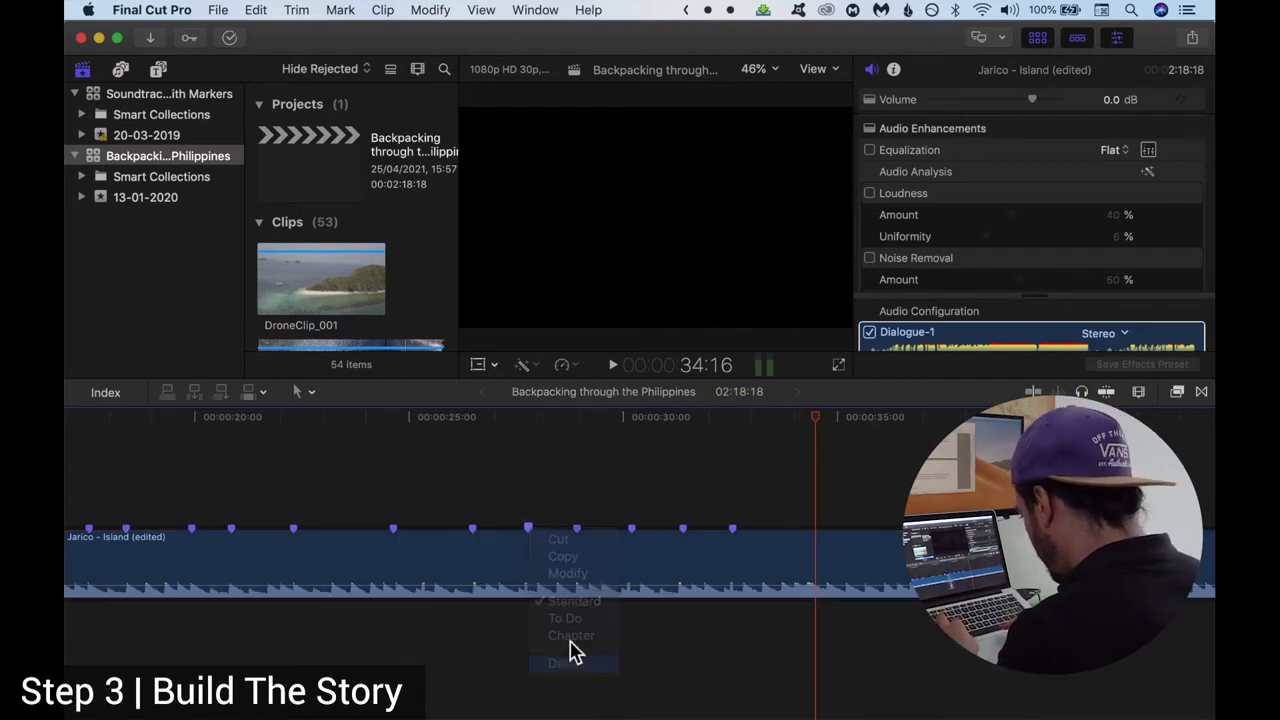
click(471, 506)
Resume playback at about 32 seconds, just past the last marker, and continue marking the beats of the music.
click(740, 497)
key(space)
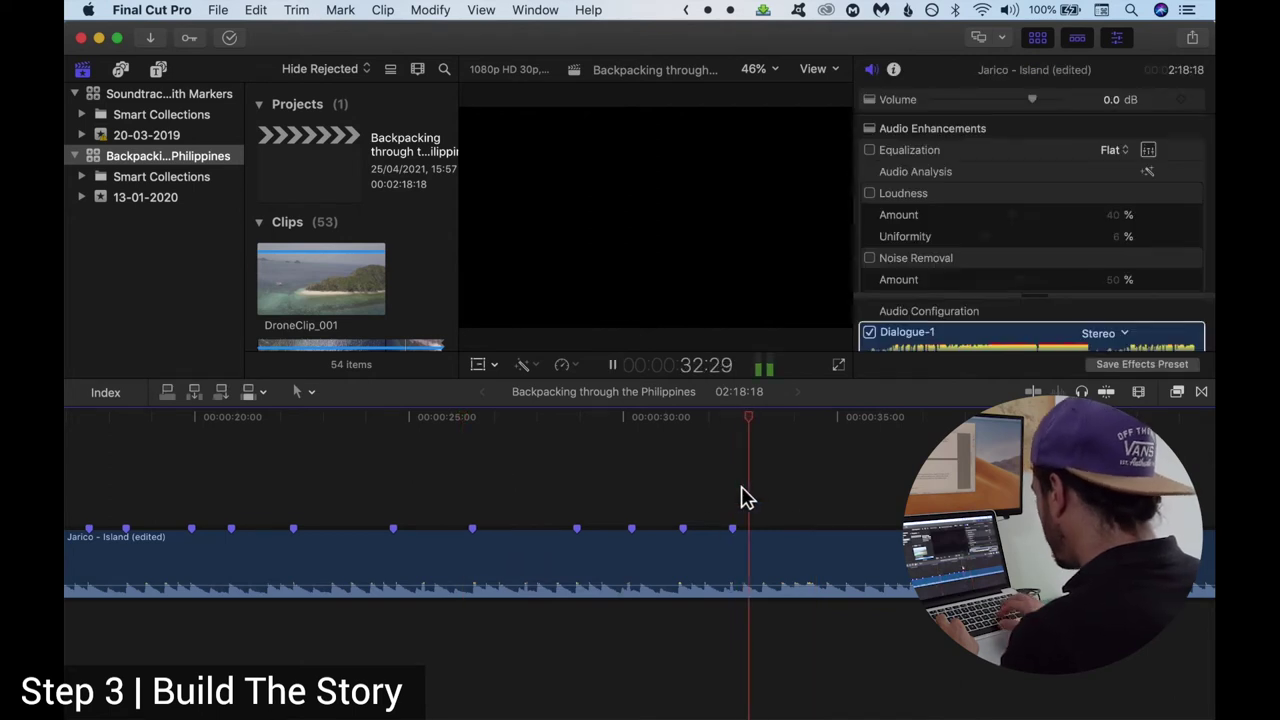
key(m)
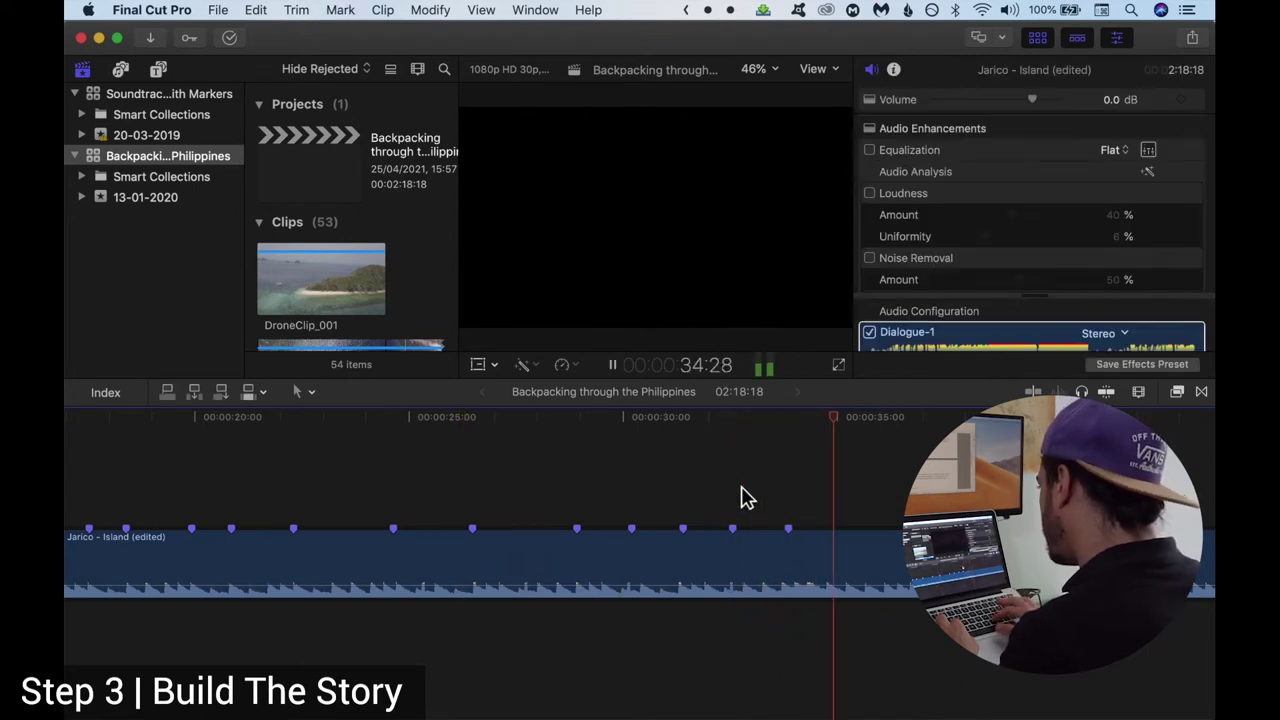
key(m)
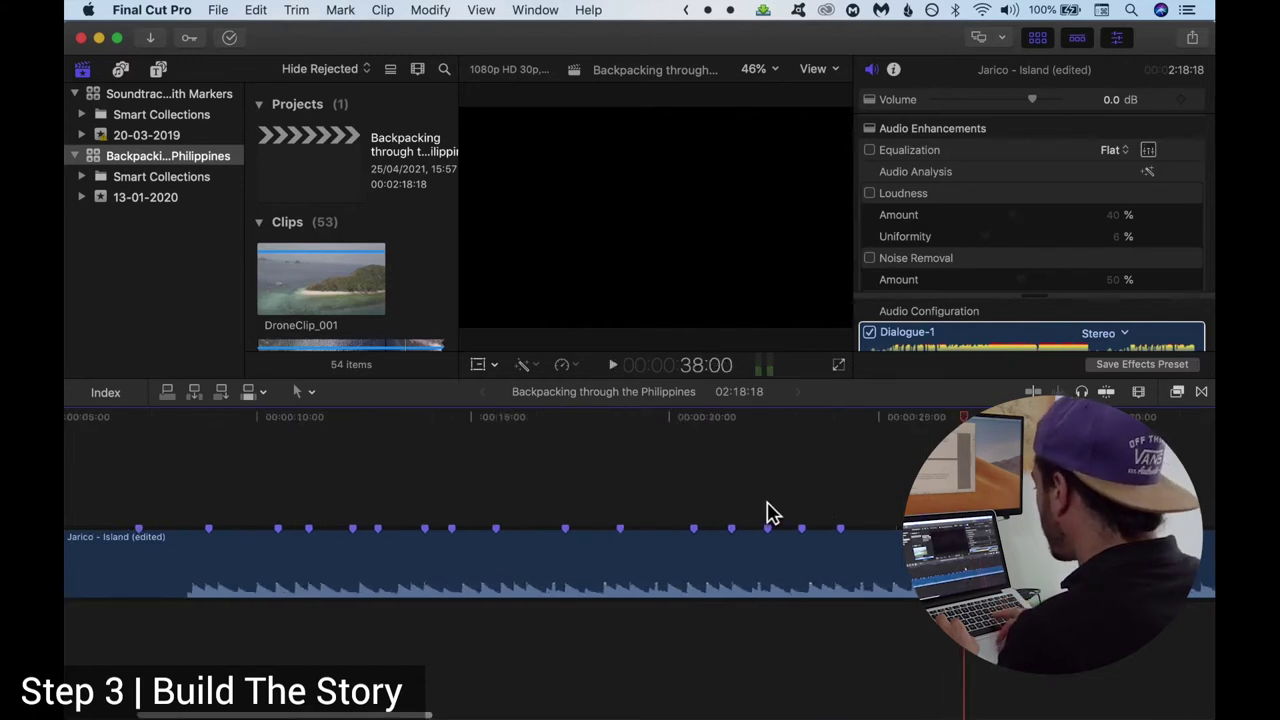
Look over the beat markers along the music track, viewing the full timeline and the marked opening section.
key(super+minus)
key(super+minus)
key(super+minus)
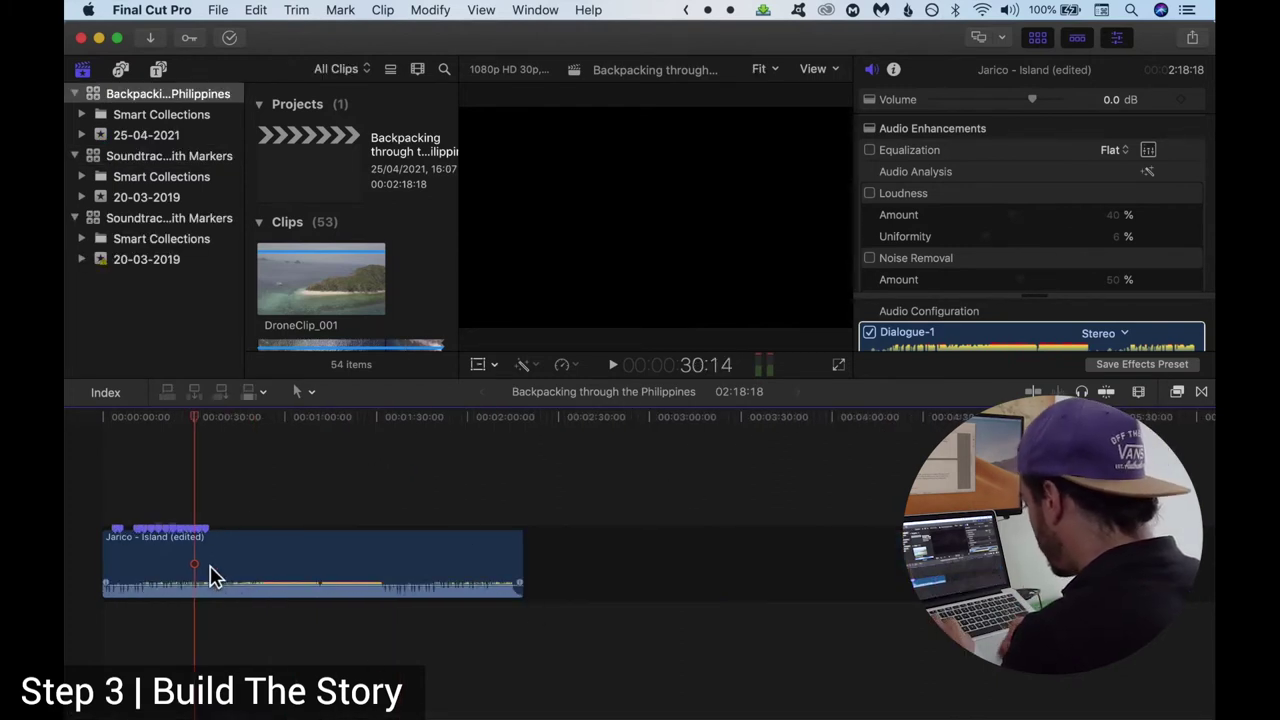
key(super+equal)
key(super+equal)
key(super+equal)
click(363, 575)
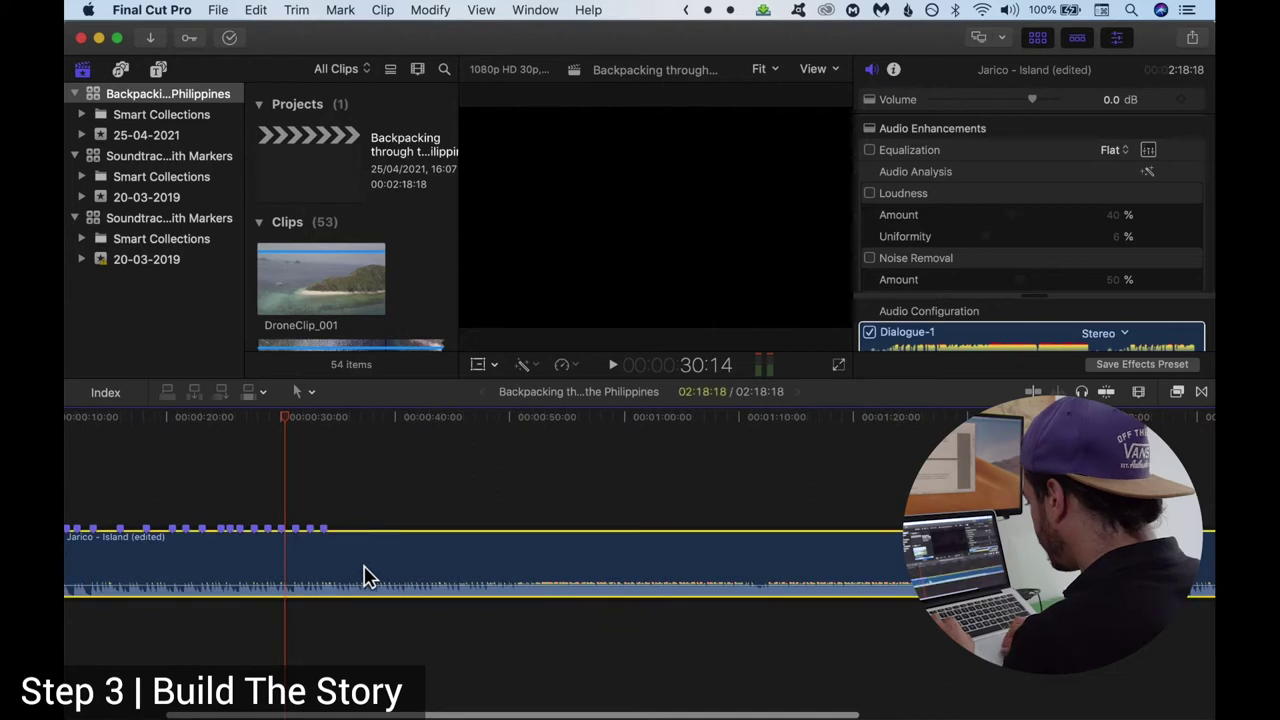
scroll(363, 575, left, 4)
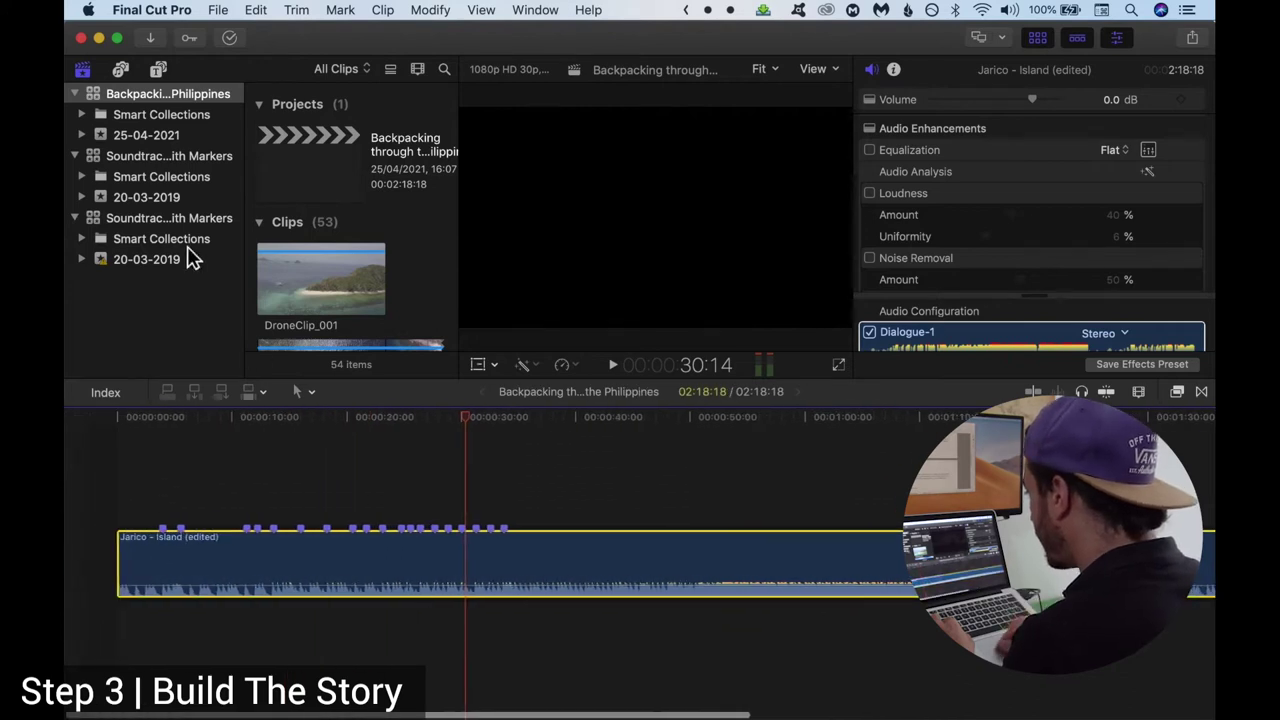
Look at the soundtrack-with-markers library and its project, and browse the drone clips in the Backpacking library.
click(312, 175)
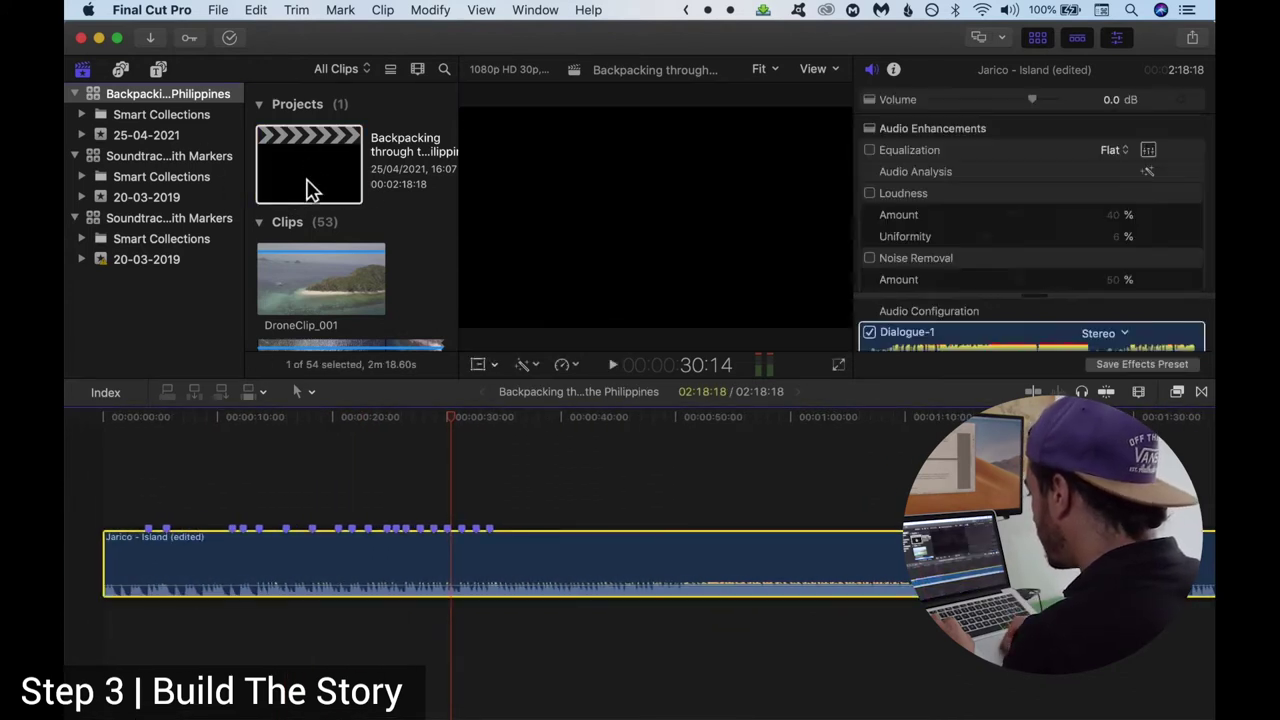
click(155, 157)
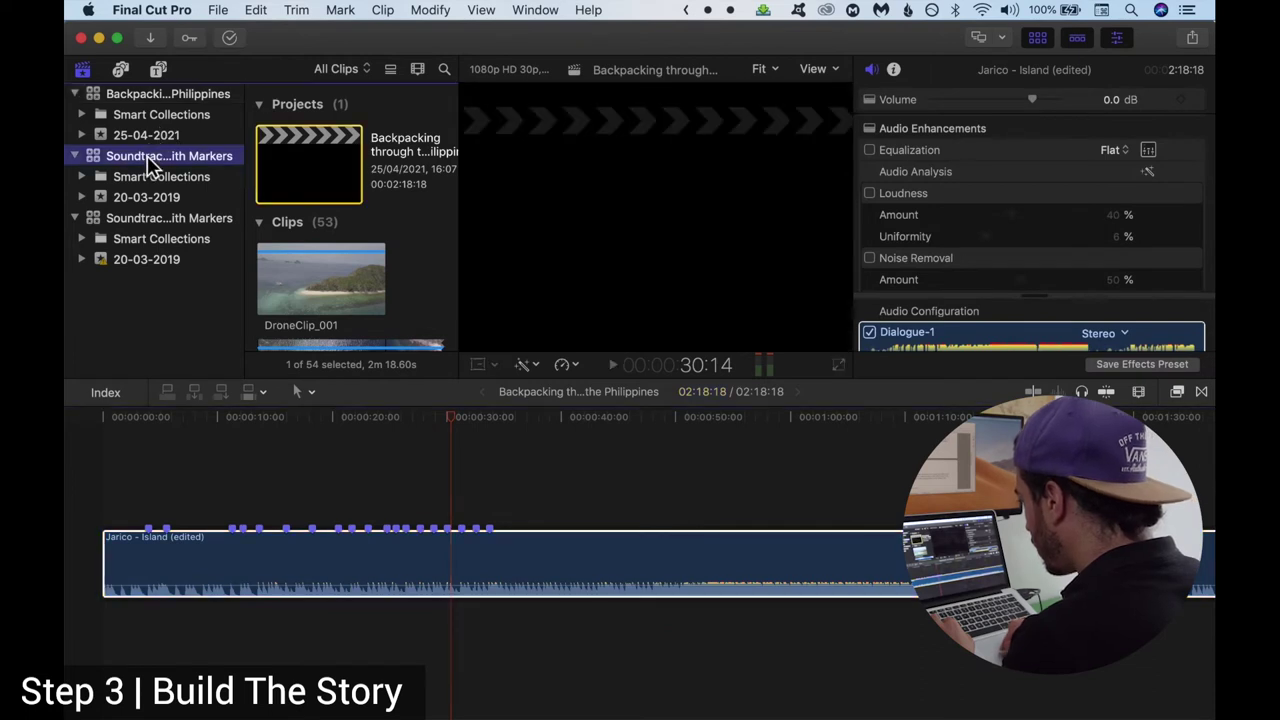
click(310, 179)
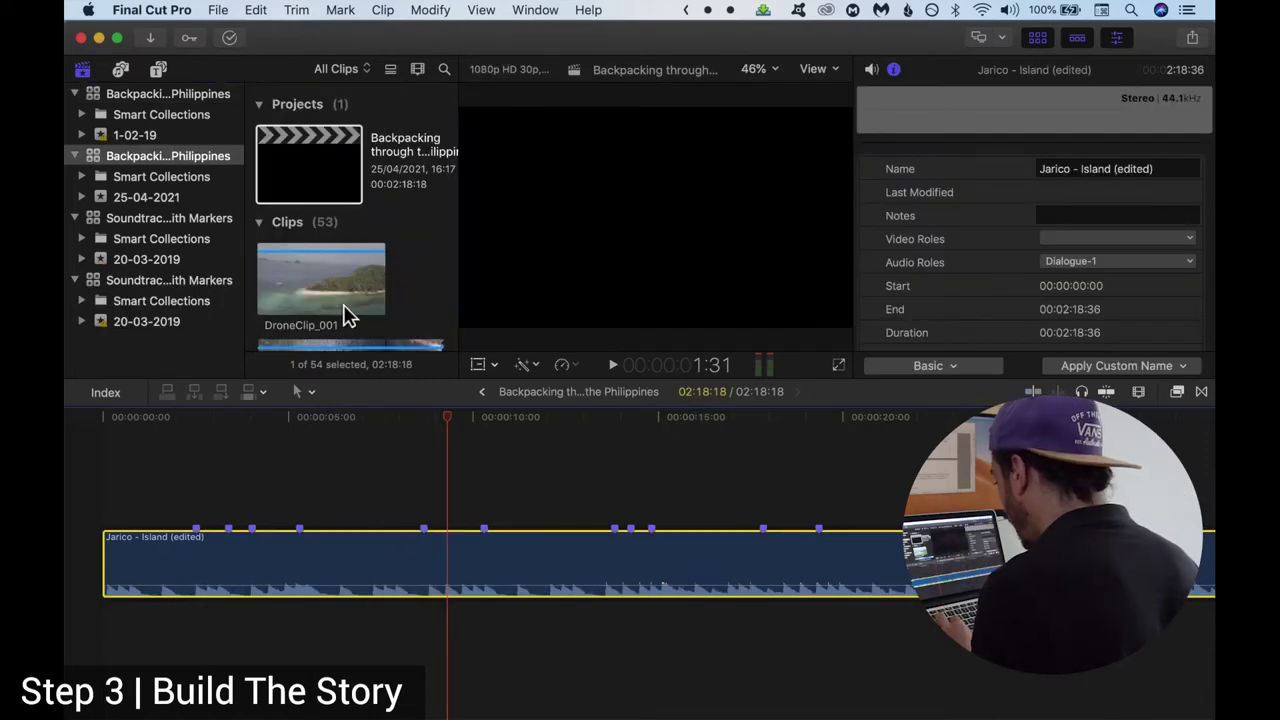
scroll(345, 316, down, 2)
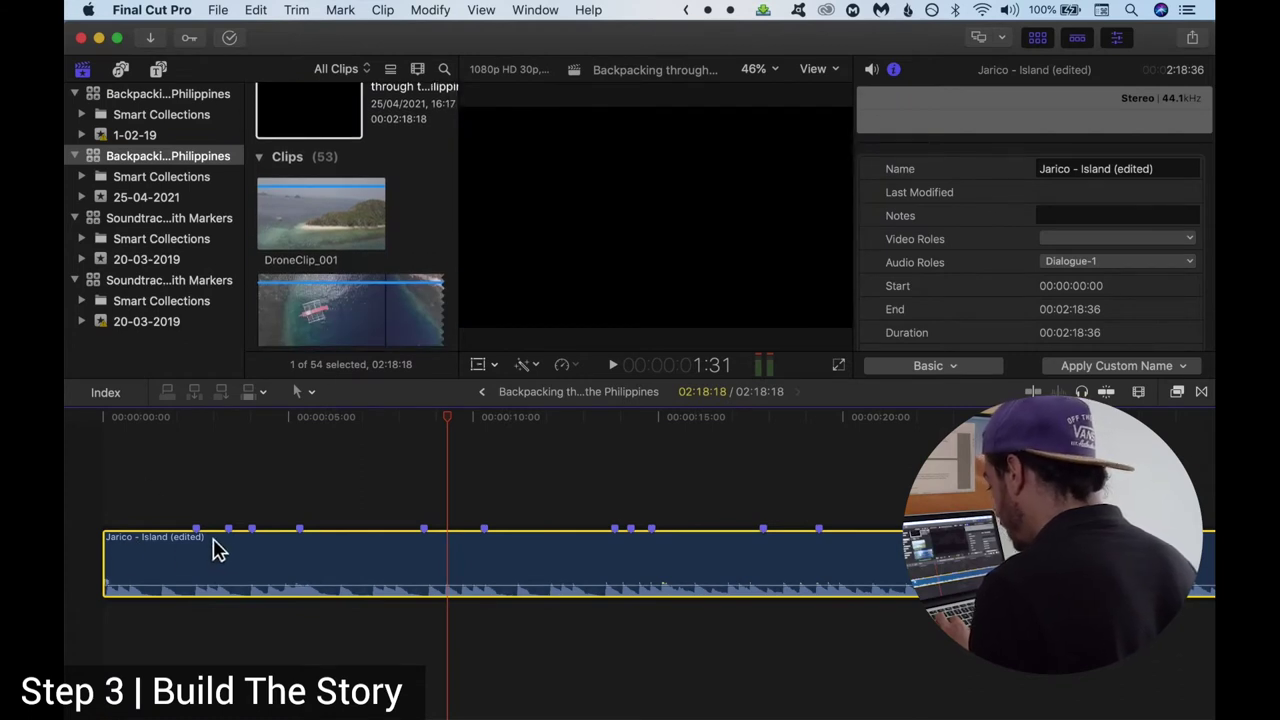
scroll(400, 306, up, 2)
scroll(340, 315, down, 2)
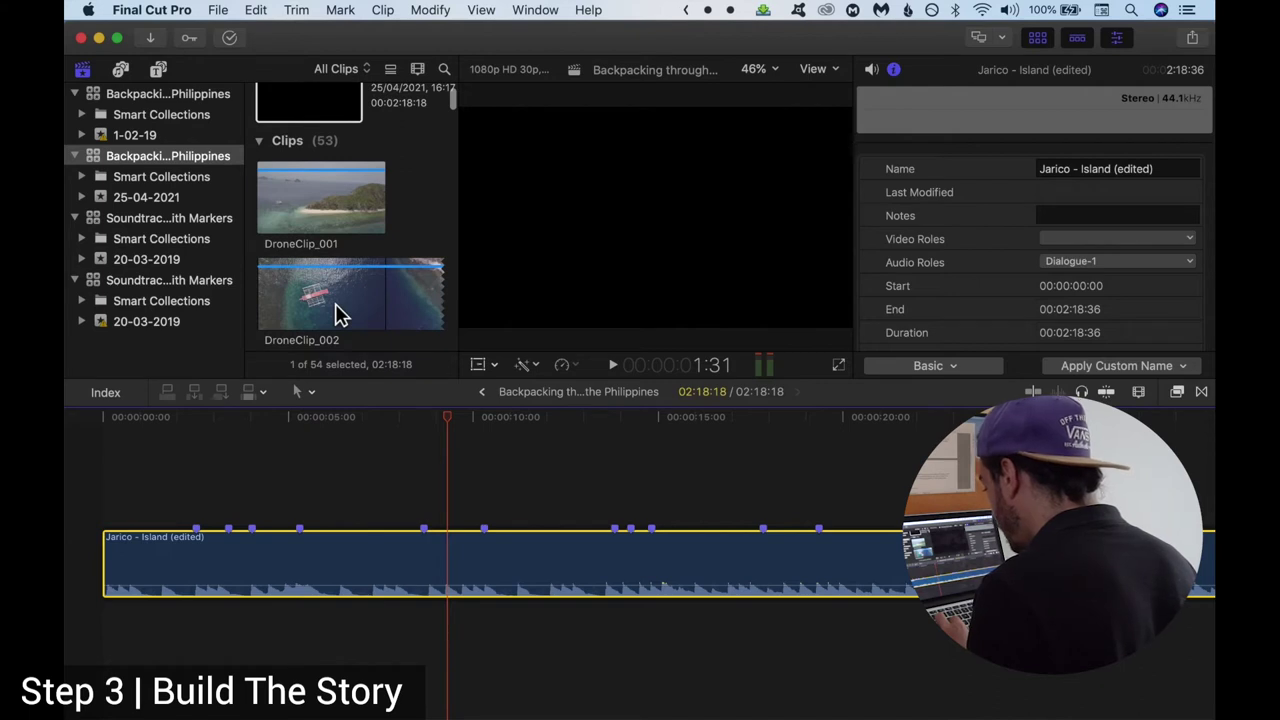
scroll(355, 225, up, 2)
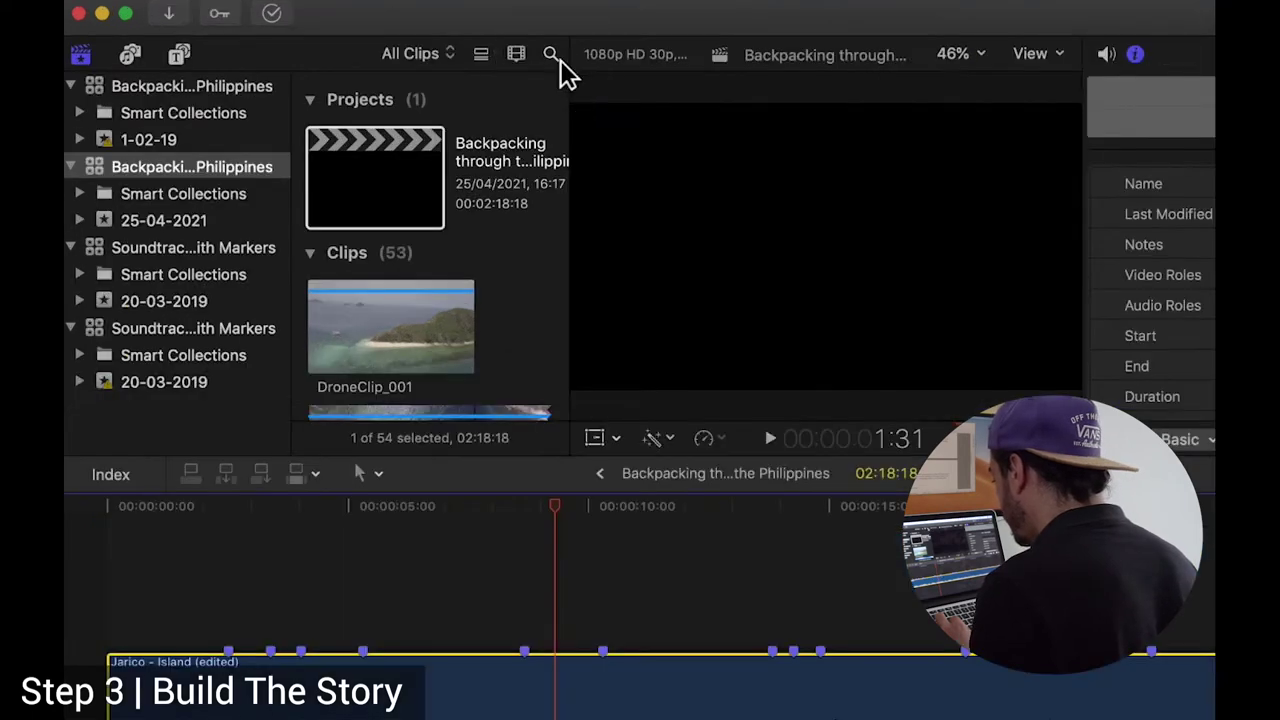
Search the Backpacking library's clips for "sony" and look through the matching footage.
click(444, 69)
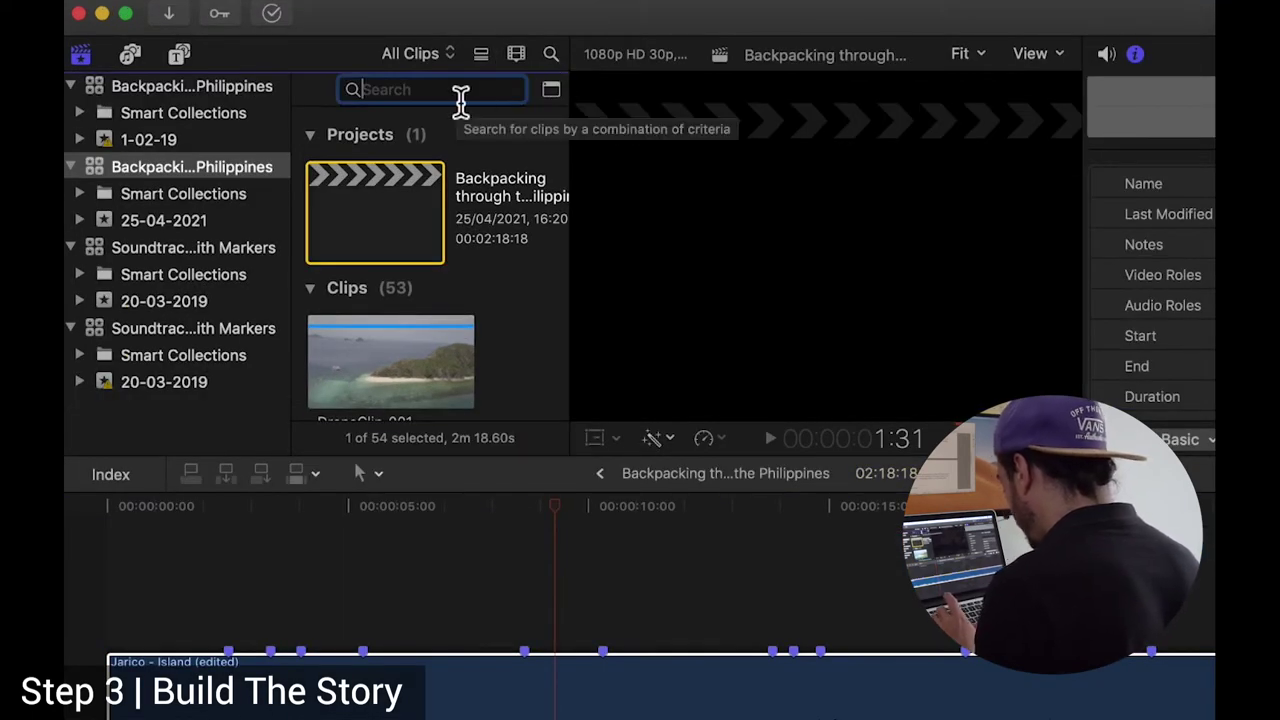
text(sony)
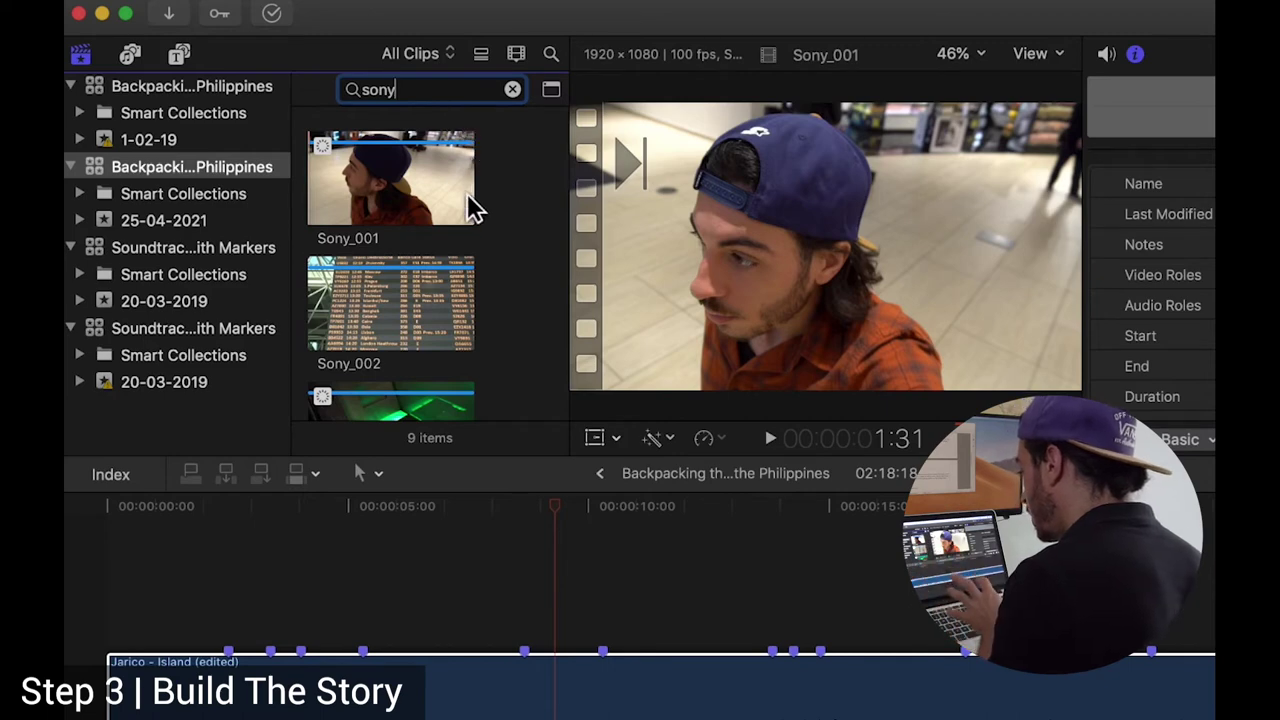
scroll(445, 305, up, 1)
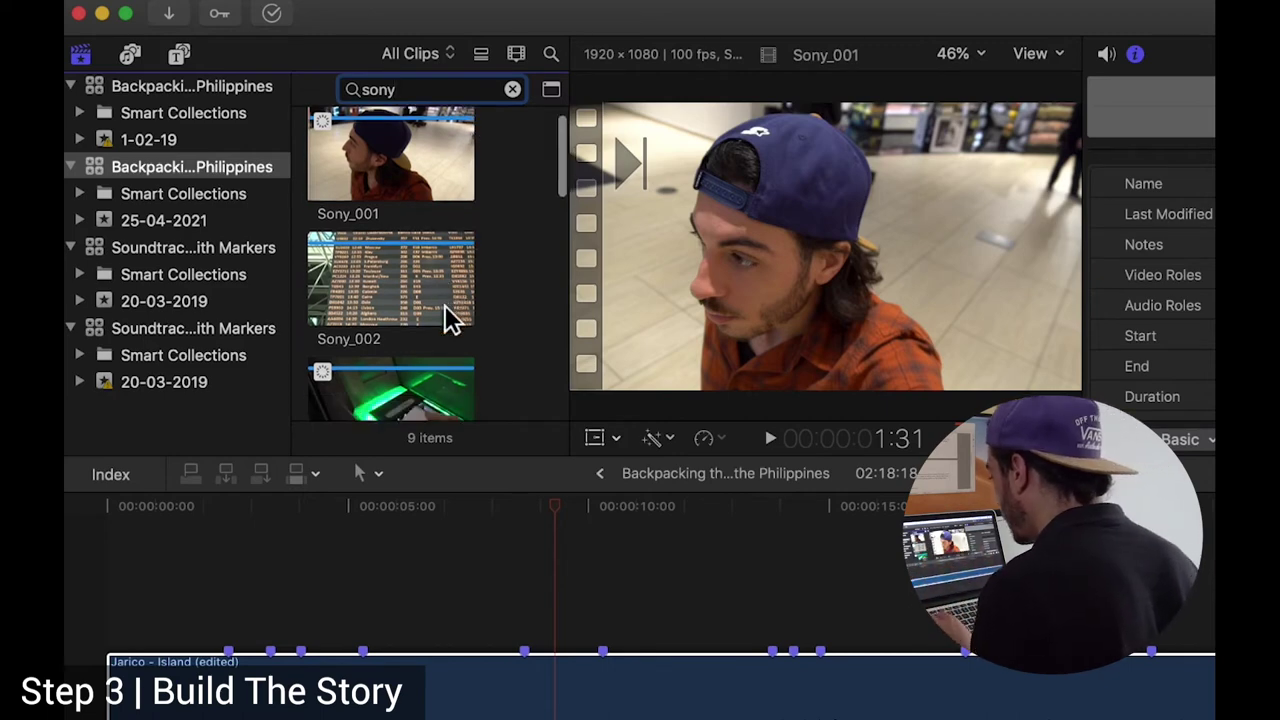
scroll(420, 260, down, 2)
scroll(420, 260, up, 2)
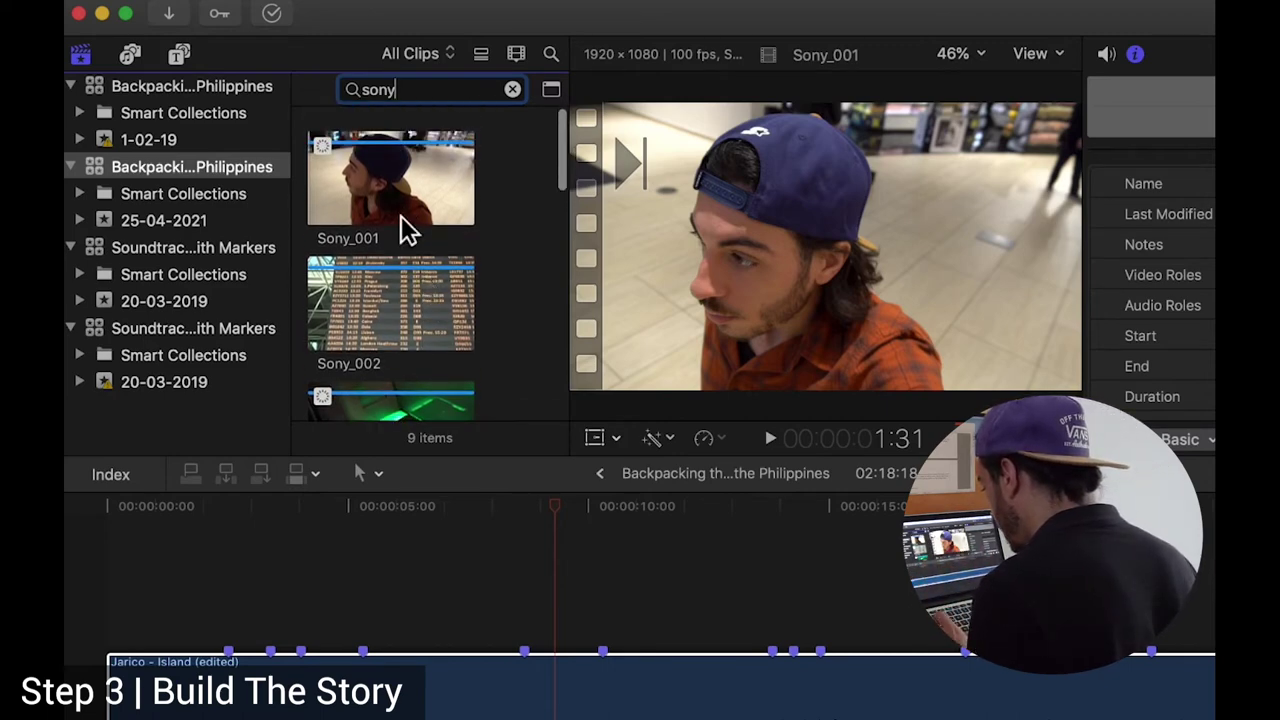
Look through the Sony clips, select all nine and place them above the music from the start of the timeline.
click(410, 232)
scroll(452, 342, down, 5)
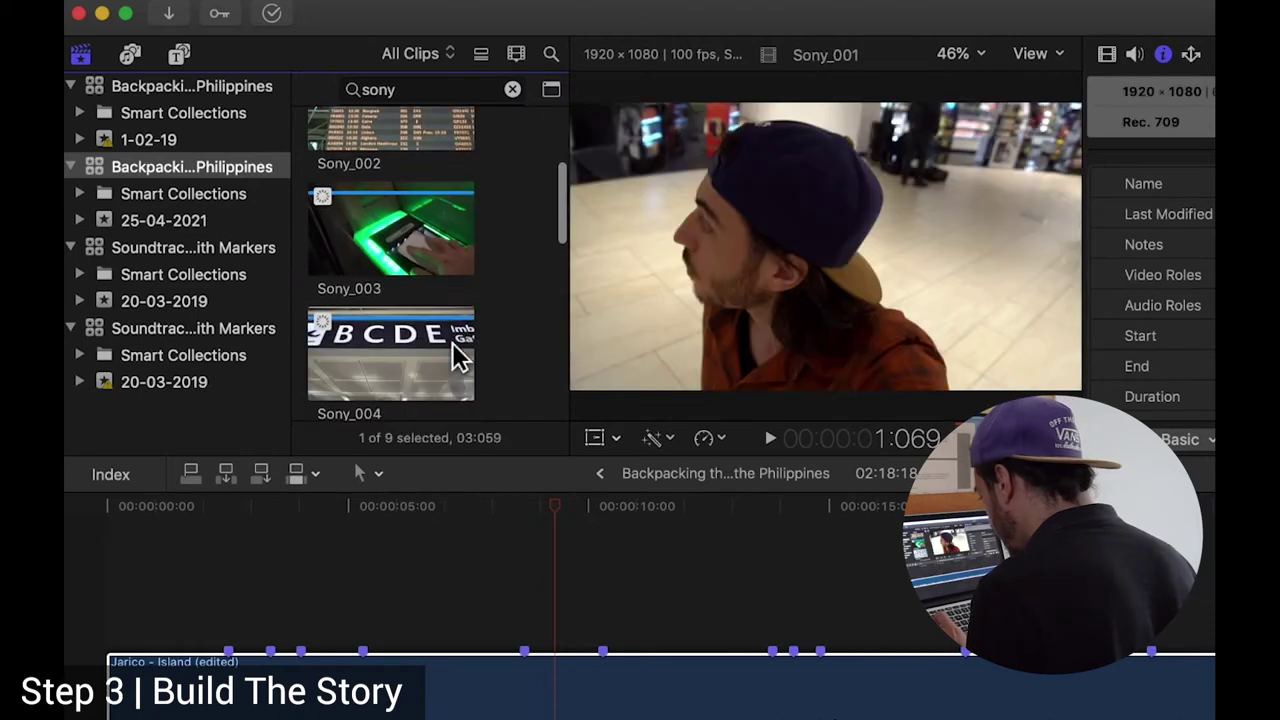
scroll(452, 342, down, 6)
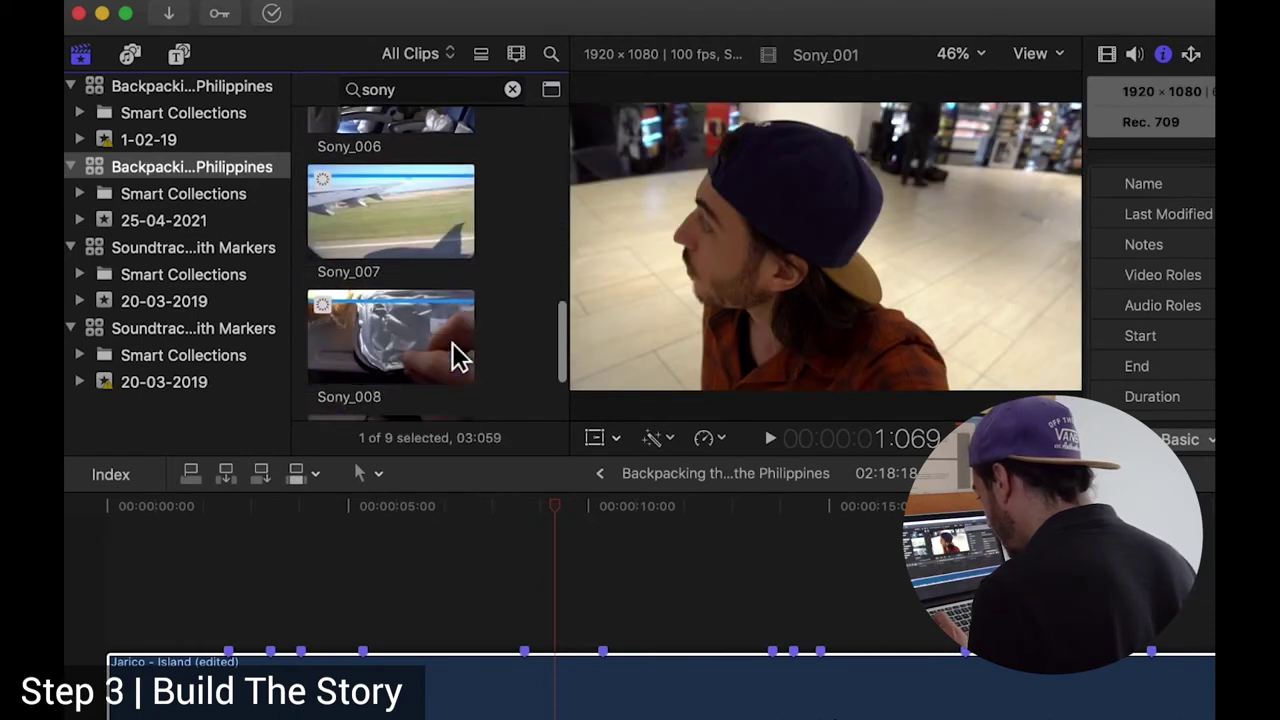
scroll(452, 342, down, 1)
key(super+a)
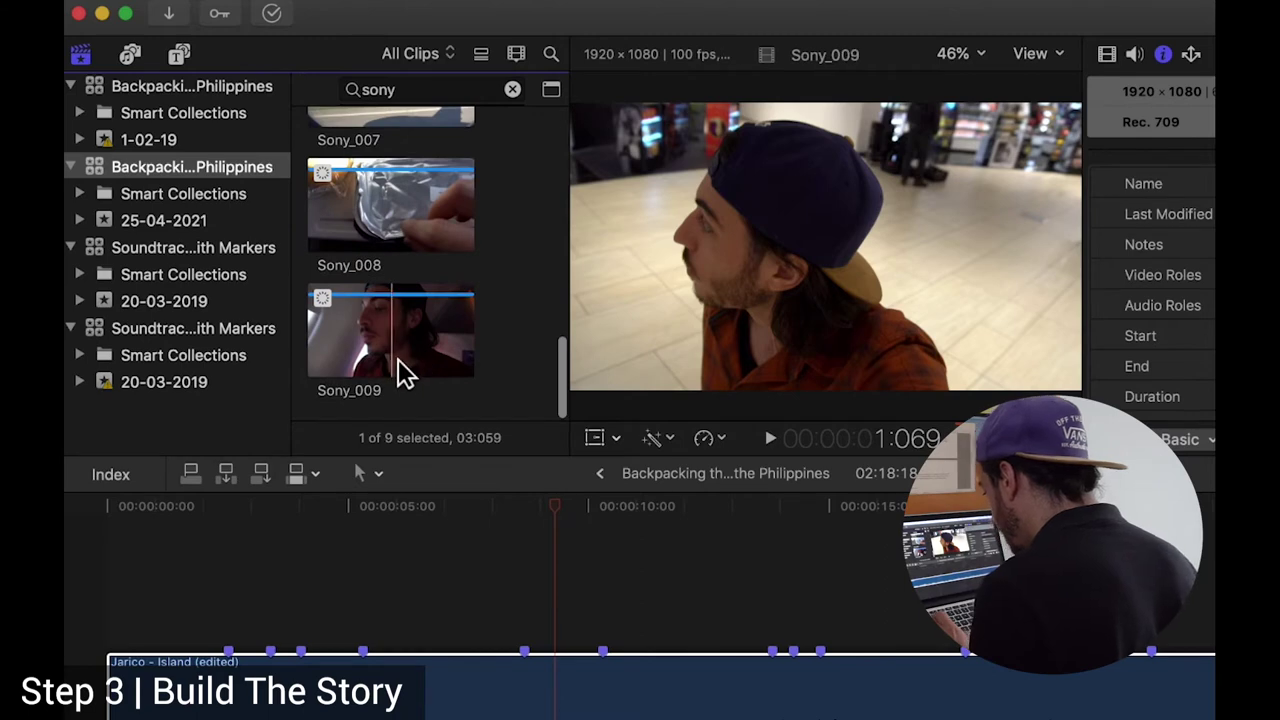
scroll(468, 278, up, 10)
drag(391, 182, 105, 611)
key(shift+z)
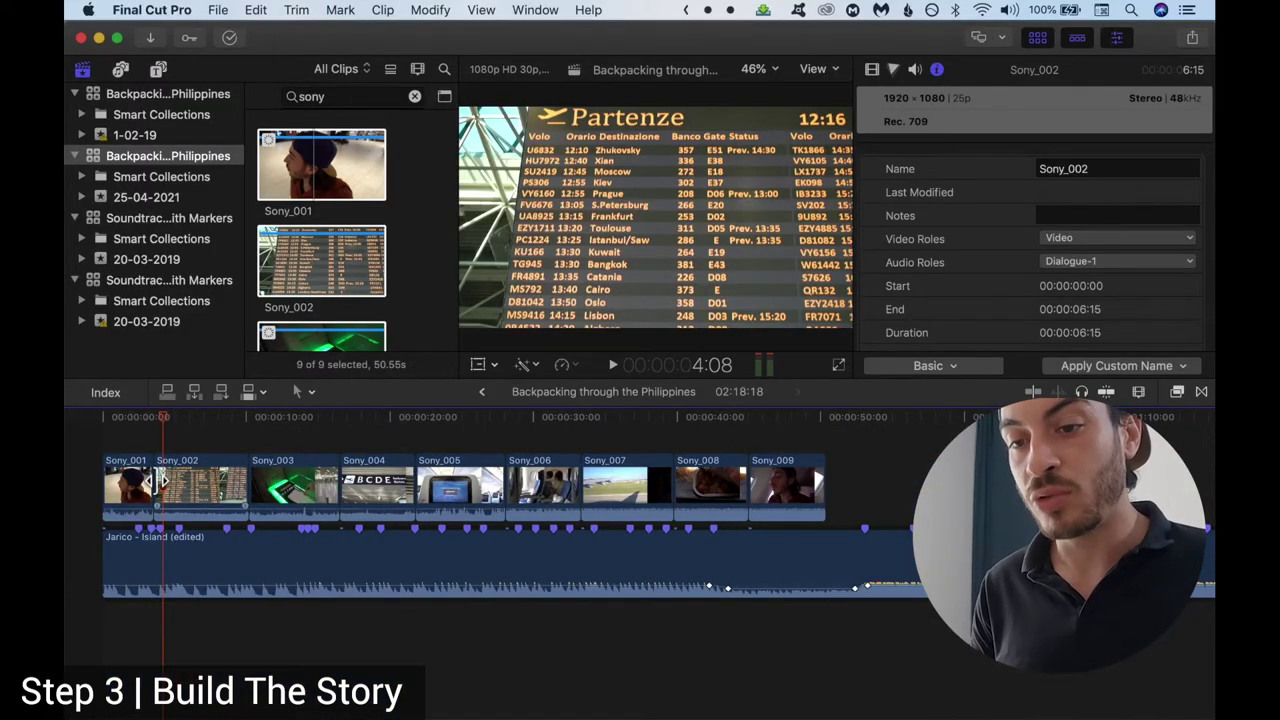
Trim the start and end of the Sony_001 clip, shortening it to 2:06.
key(super+equal)
key(super+equal)
key(super+equal)
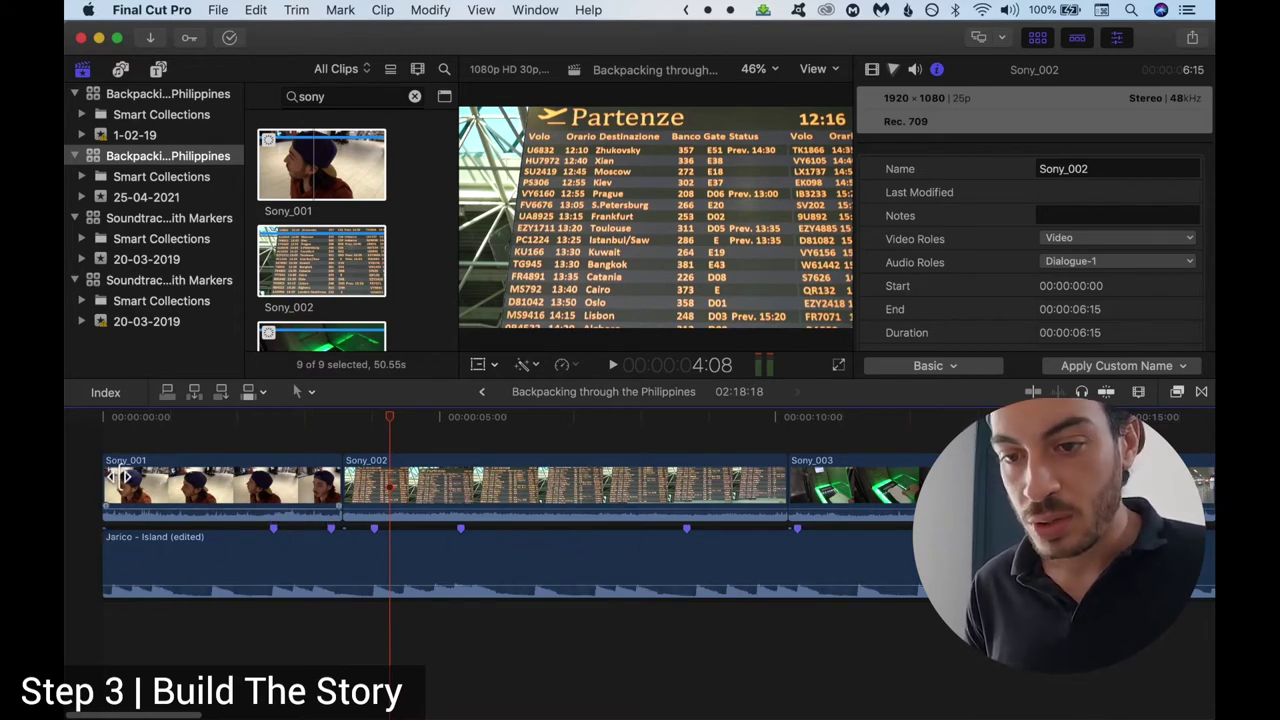
drag(106, 477, 142, 478)
drag(348, 490, 287, 490)
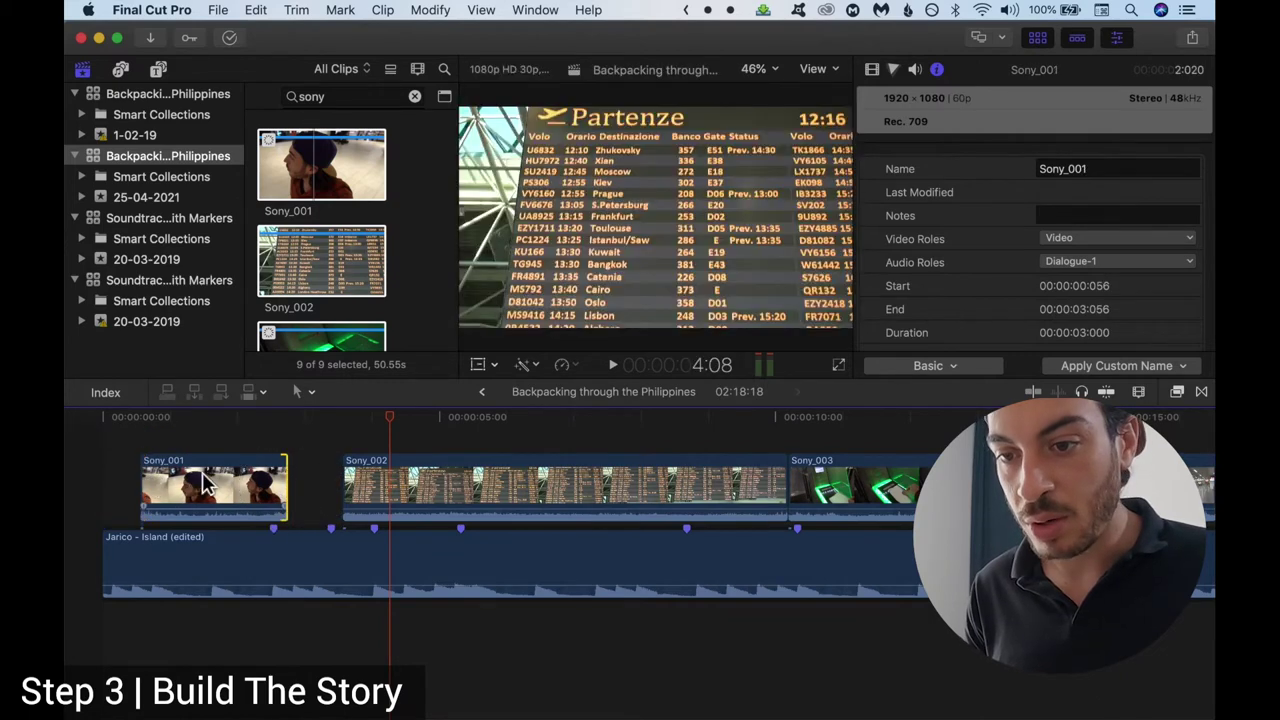
Look over the timeline's editing tools and try the Blade tool over the Sony_001 clip without cutting it.
click(303, 391)
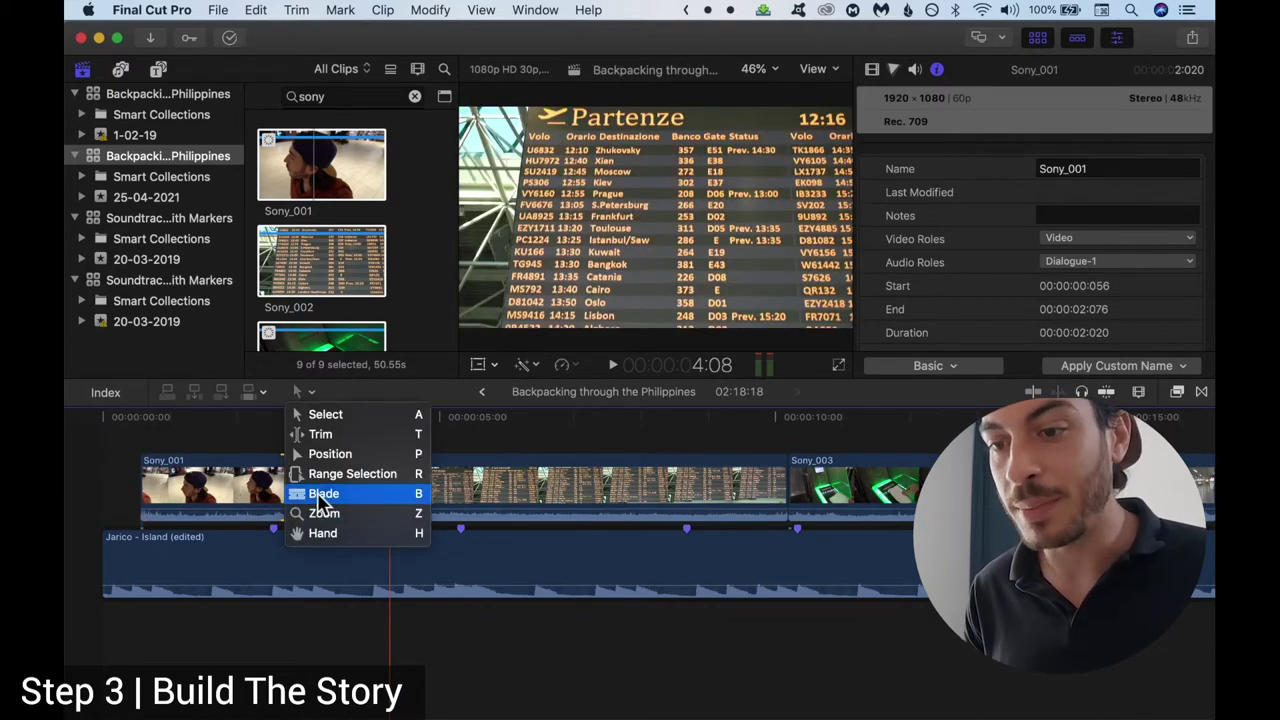
click(219, 487)
click(219, 487)
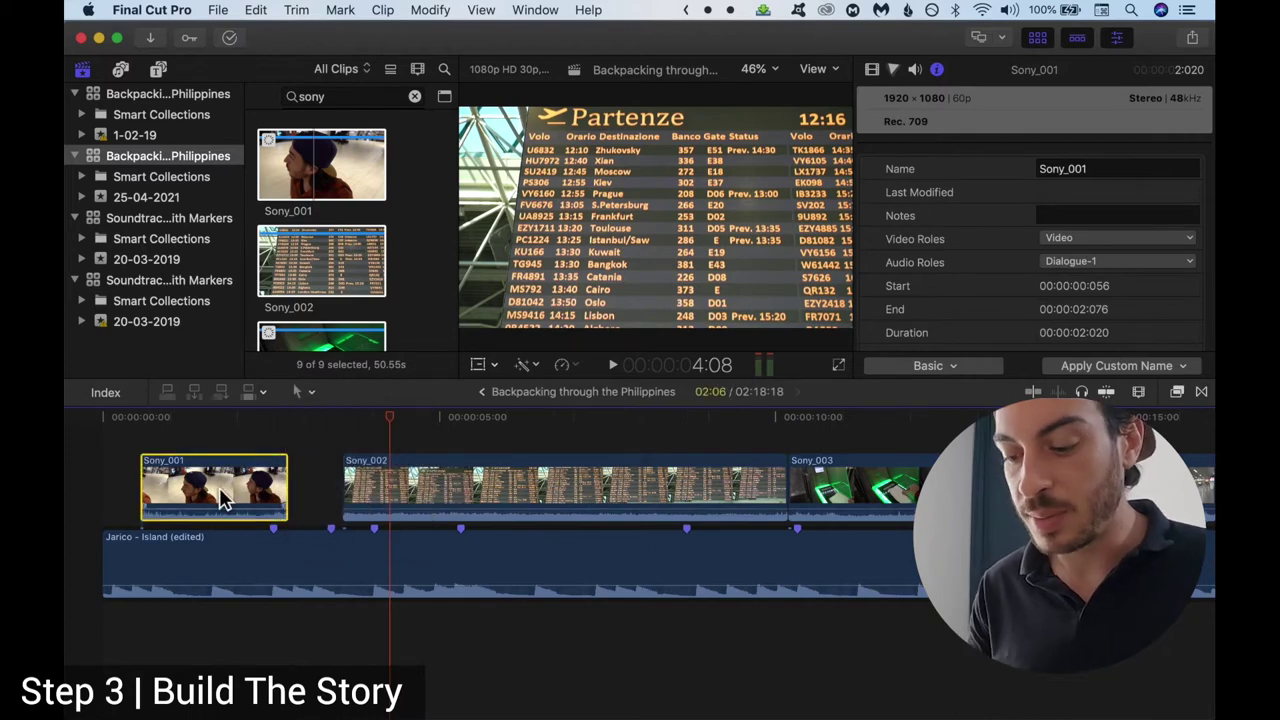
key(b)
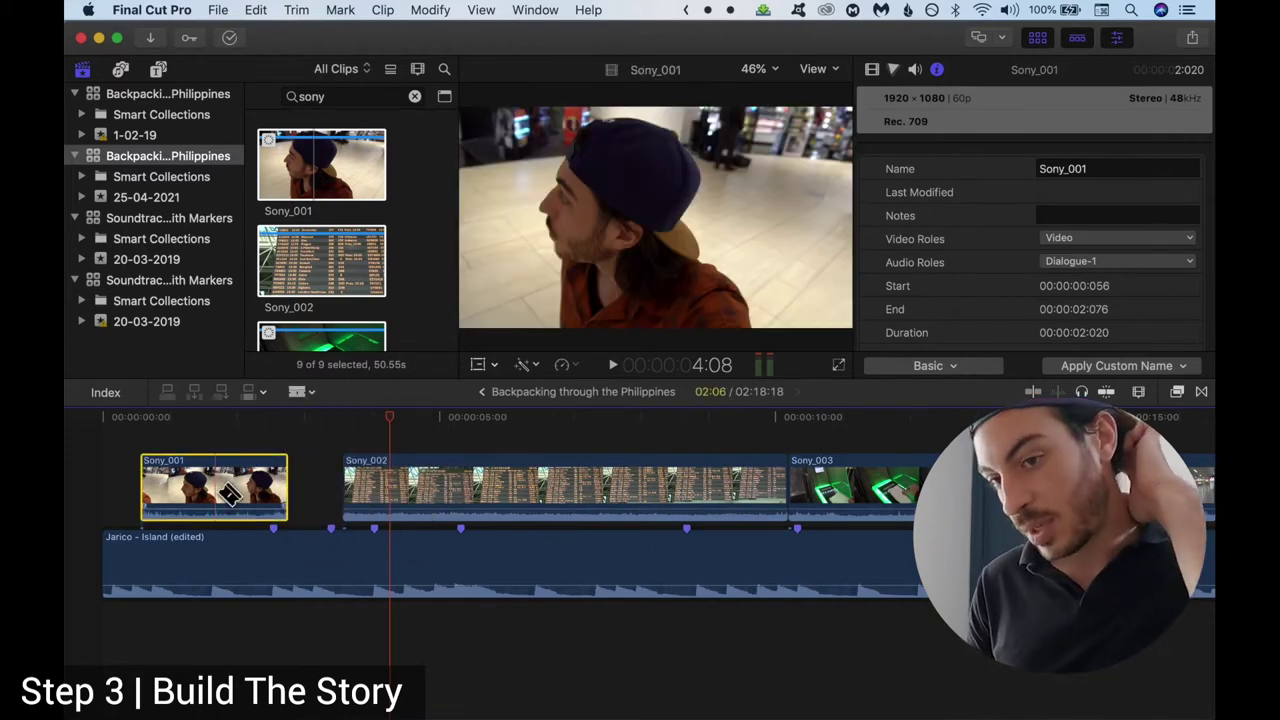
key(a)
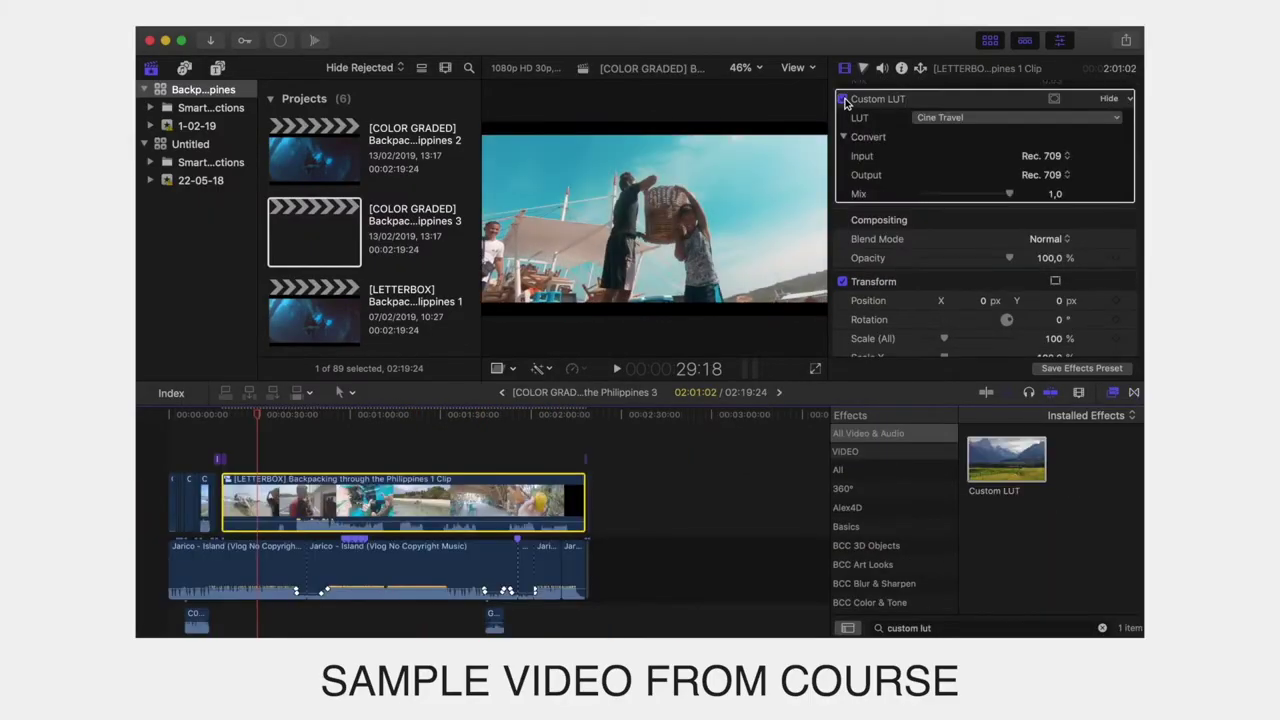
In the color-graded project, turn off the Cine Travel custom LUT on the letterboxed clip and lower its mix.
click(843, 99)
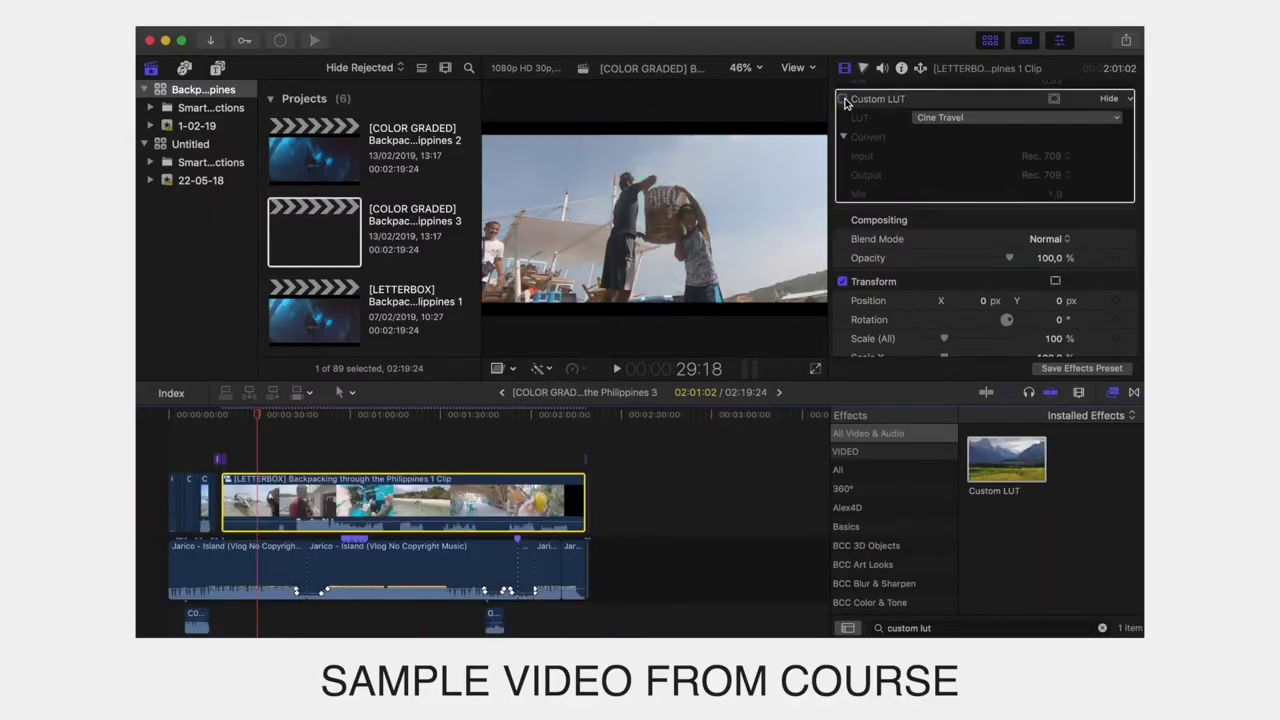
drag(1008, 197, 931, 195)
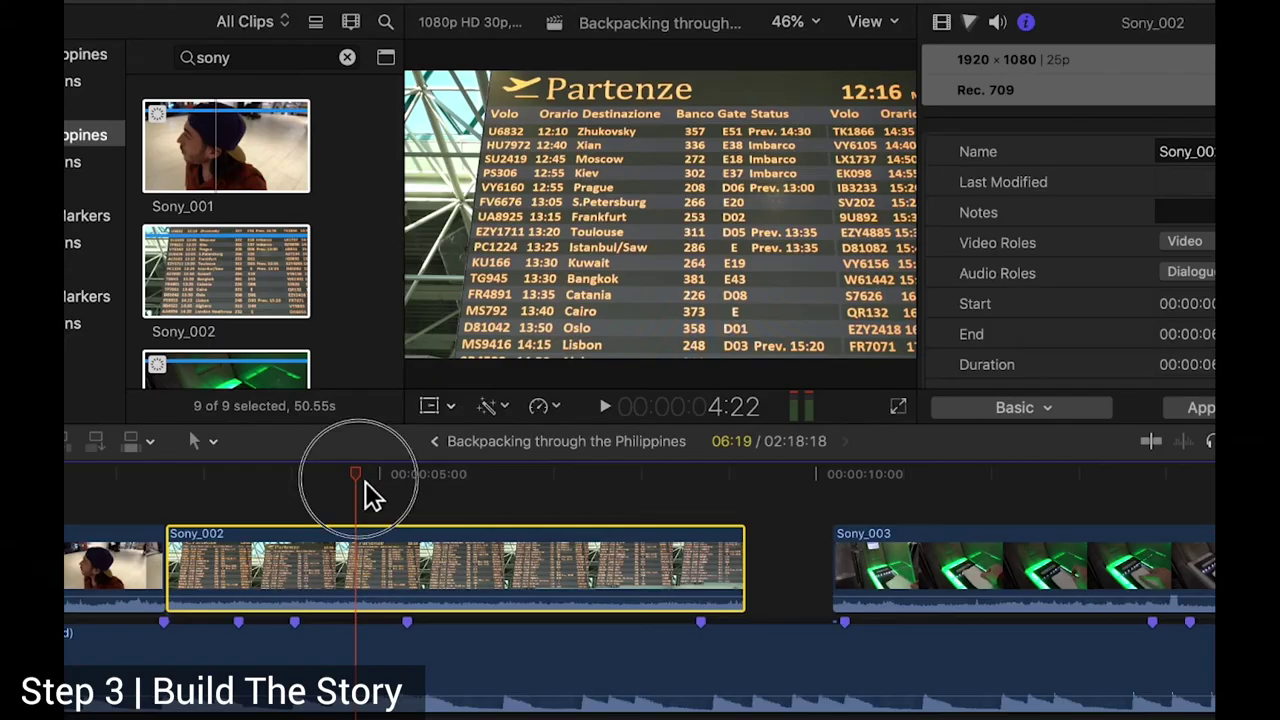
Cut the Sony_002 clip at 7:05 on the timeline and delete the part before the cut.
click(348, 485)
drag(348, 485, 576, 499)
key(b)
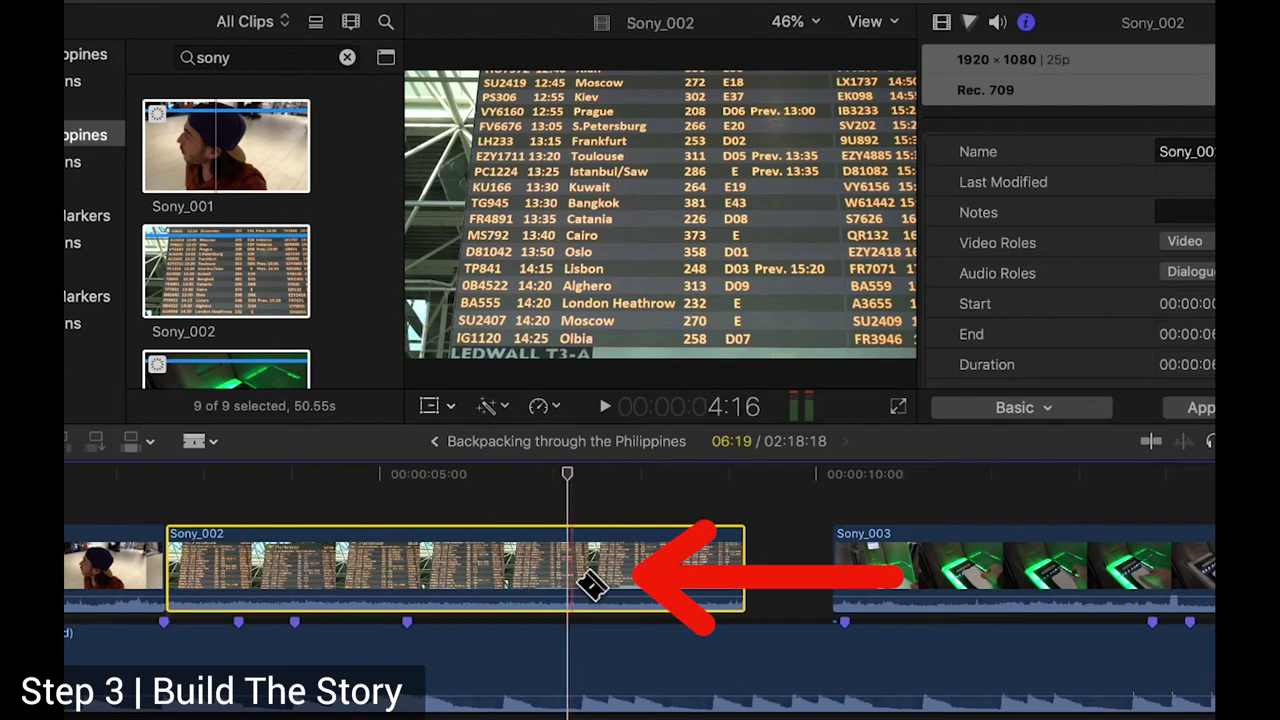
click(586, 581)
key(a)
click(546, 576)
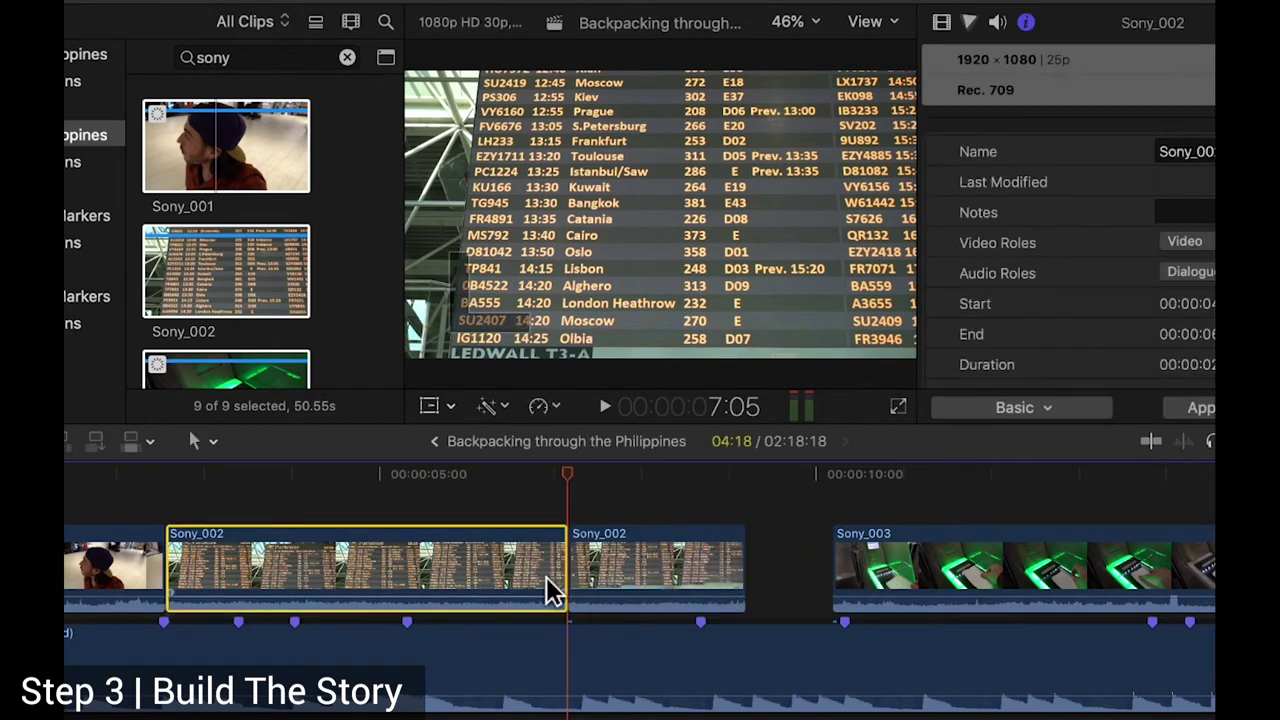
key(Delete)
Move the remaining Sony_002 clip up against Sony_001, then cut it at the second beat marker and delete the excess.
drag(676, 575, 284, 573)
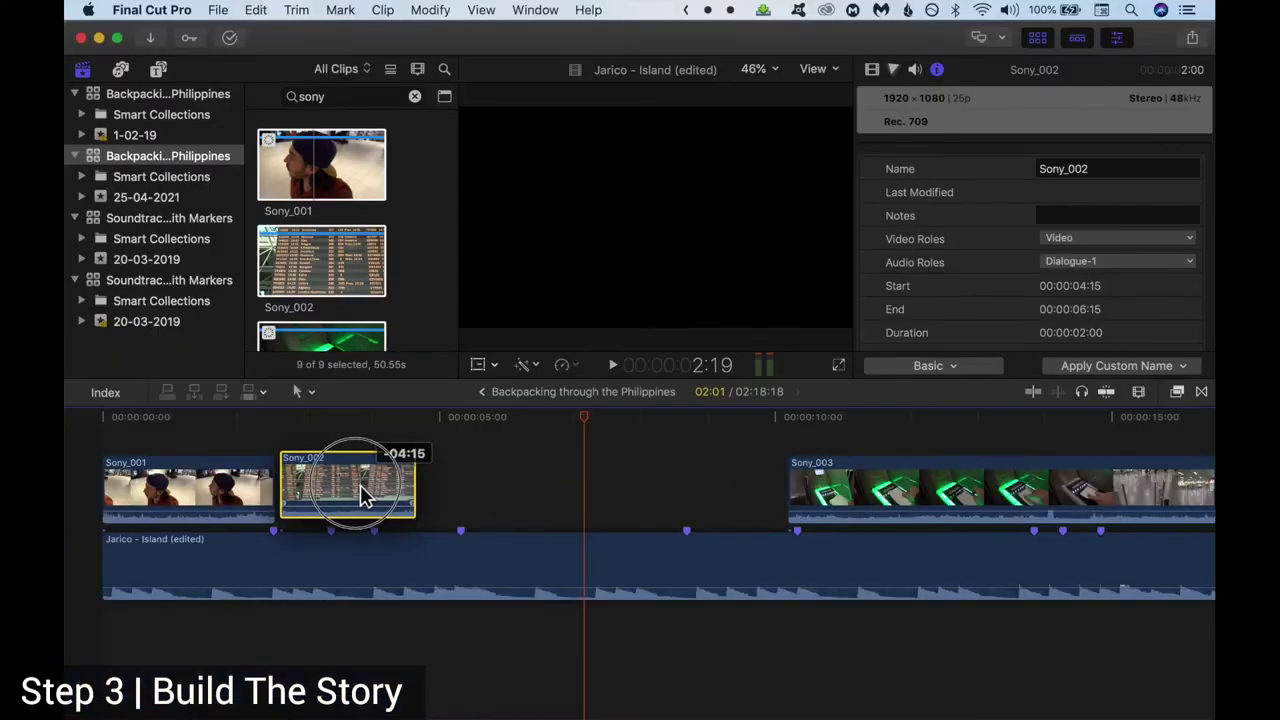
drag(362, 497, 350, 487)
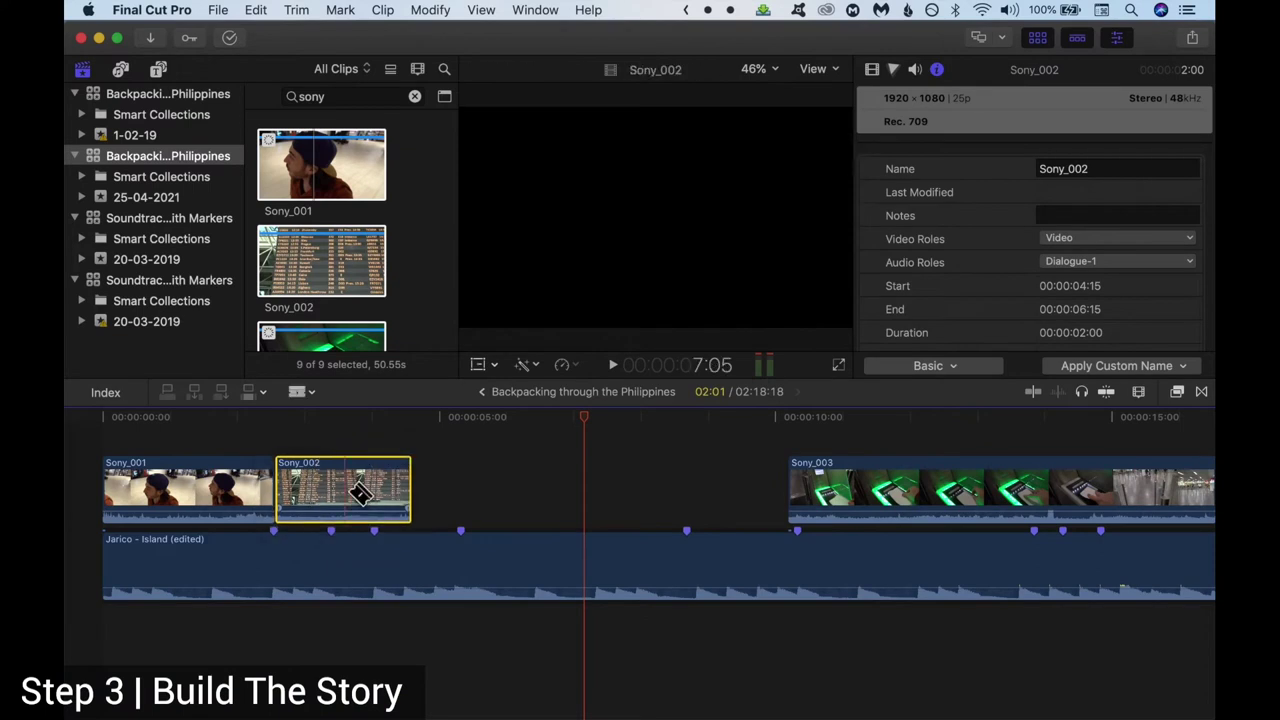
click(345, 495)
key(a)
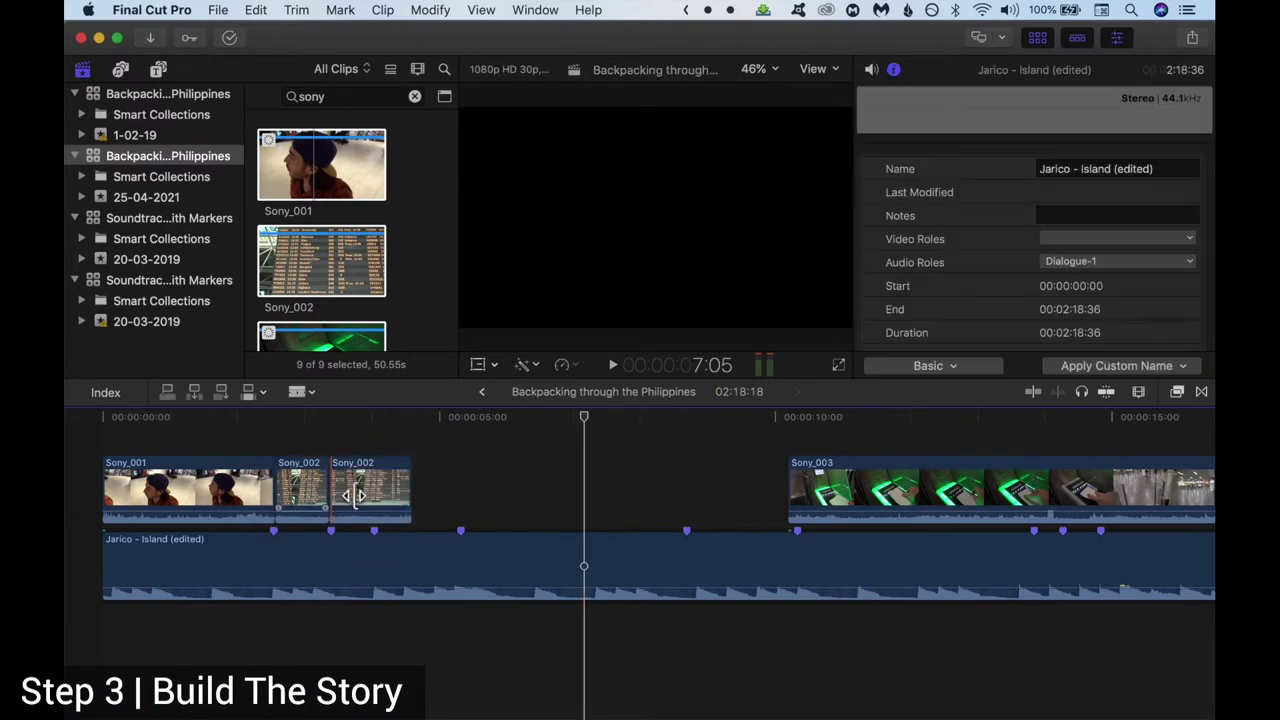
key(Delete)
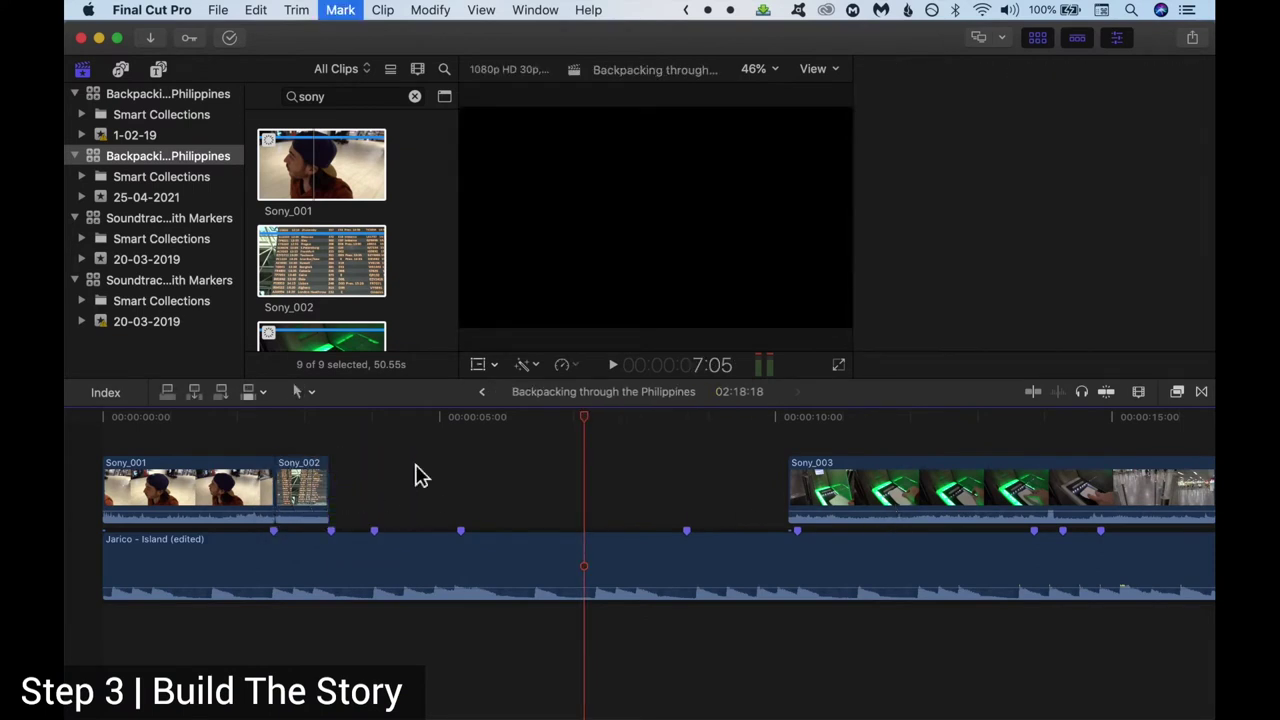
click(240, 419)
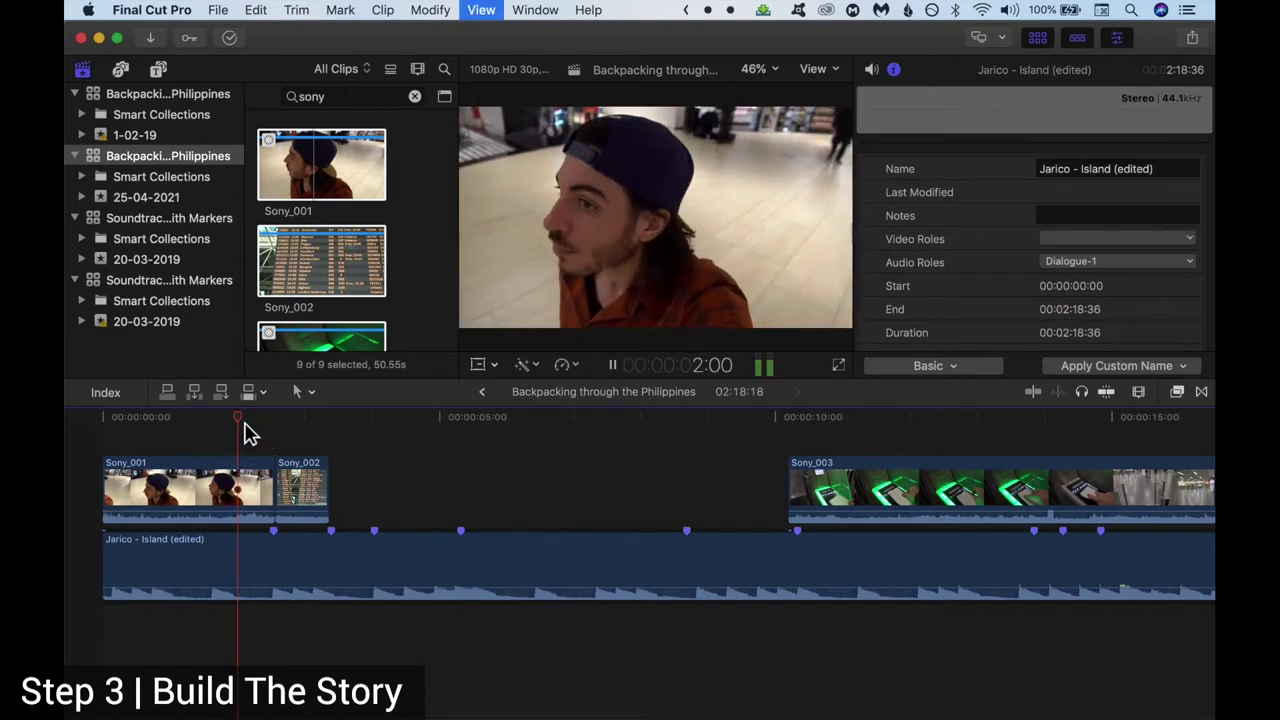
Move Sony_003 up against Sony_002, cut it at about 7 seconds on the timeline and remove its first part.
drag(843, 508, 400, 490)
key(super+equal)
click(670, 447)
drag(674, 440, 633, 462)
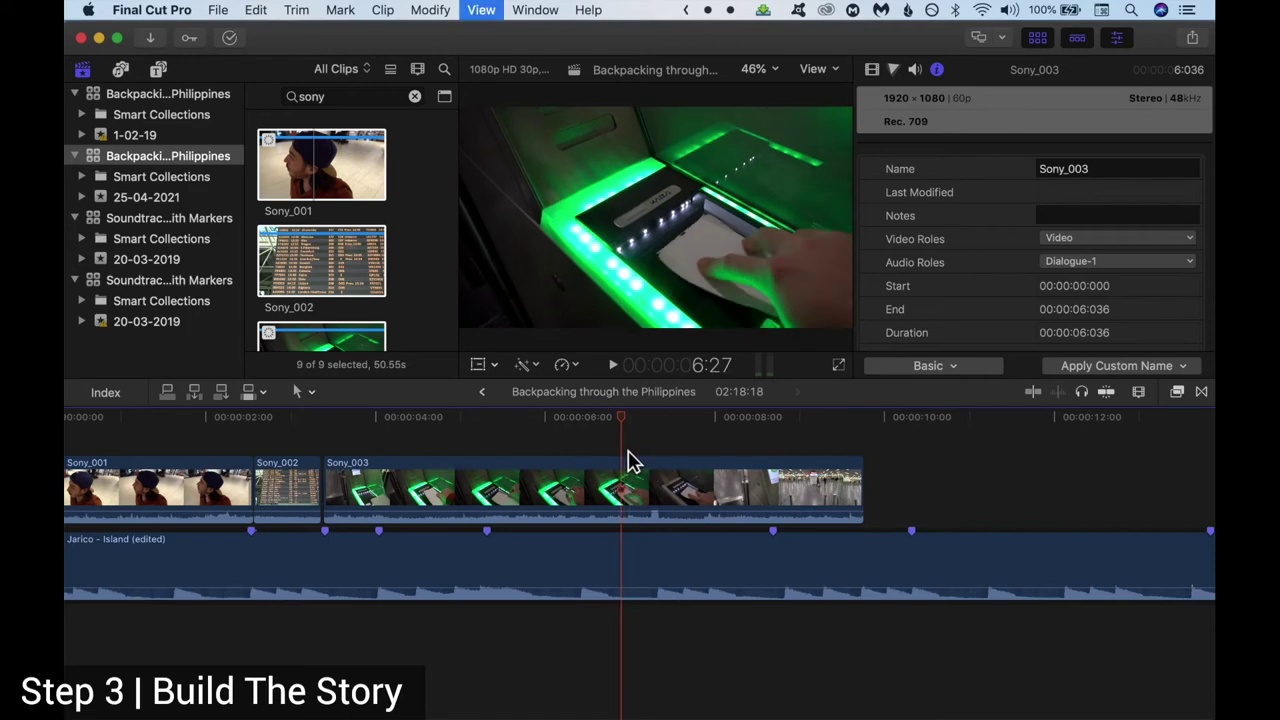
key(space)
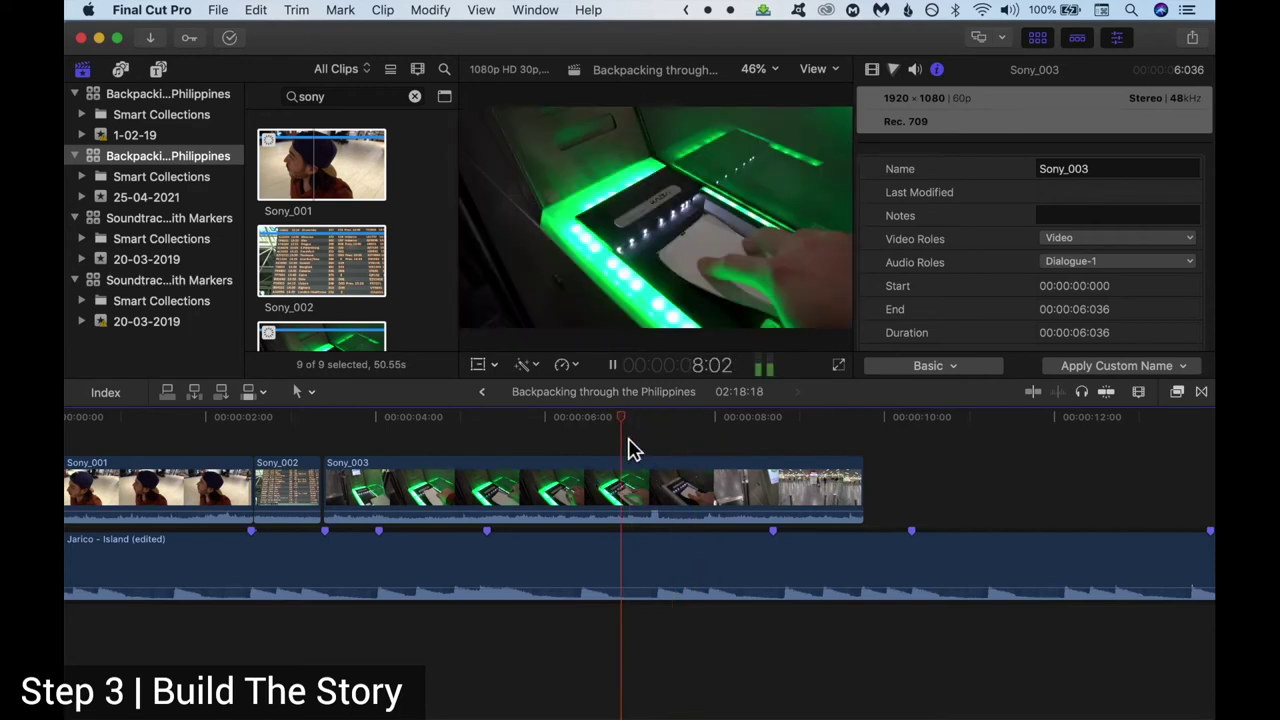
key(space)
drag(659, 418, 638, 418)
click(634, 478)
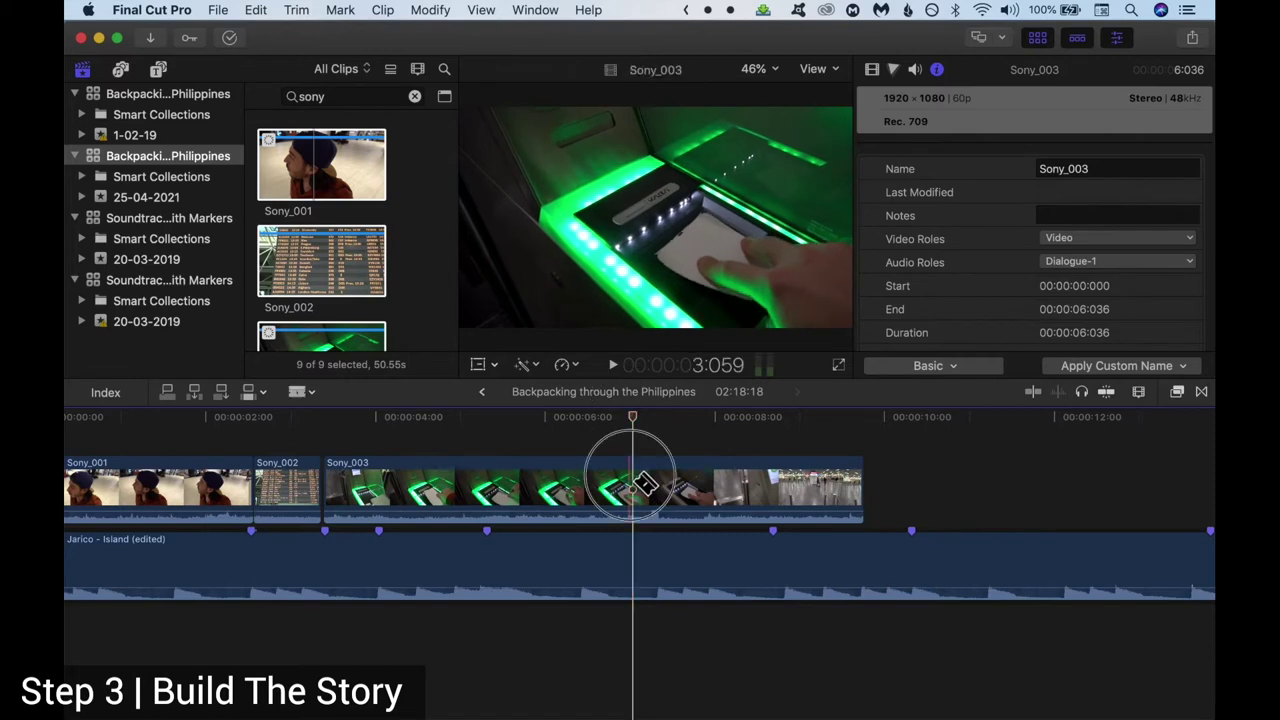
key(a)
click(610, 490)
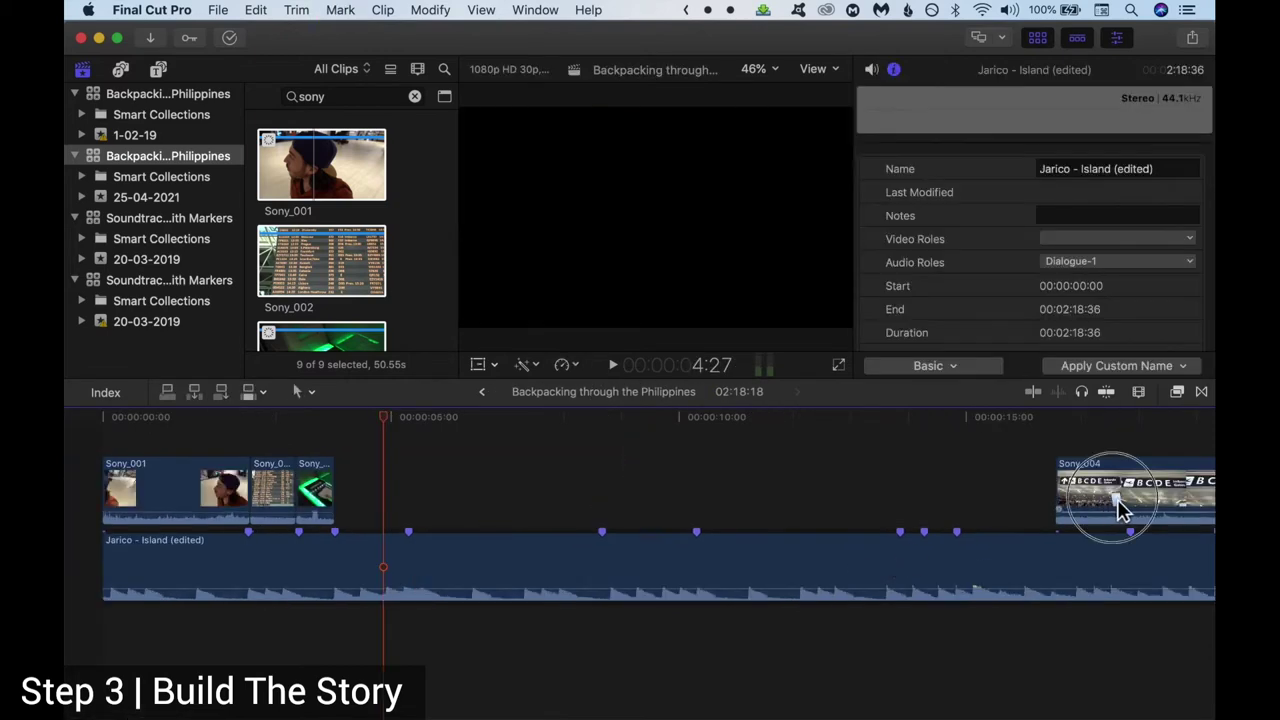
Move Sony_004 close behind Sony_003, preview it and trim its end to a clip length of 4:18.
drag(1120, 510, 392, 492)
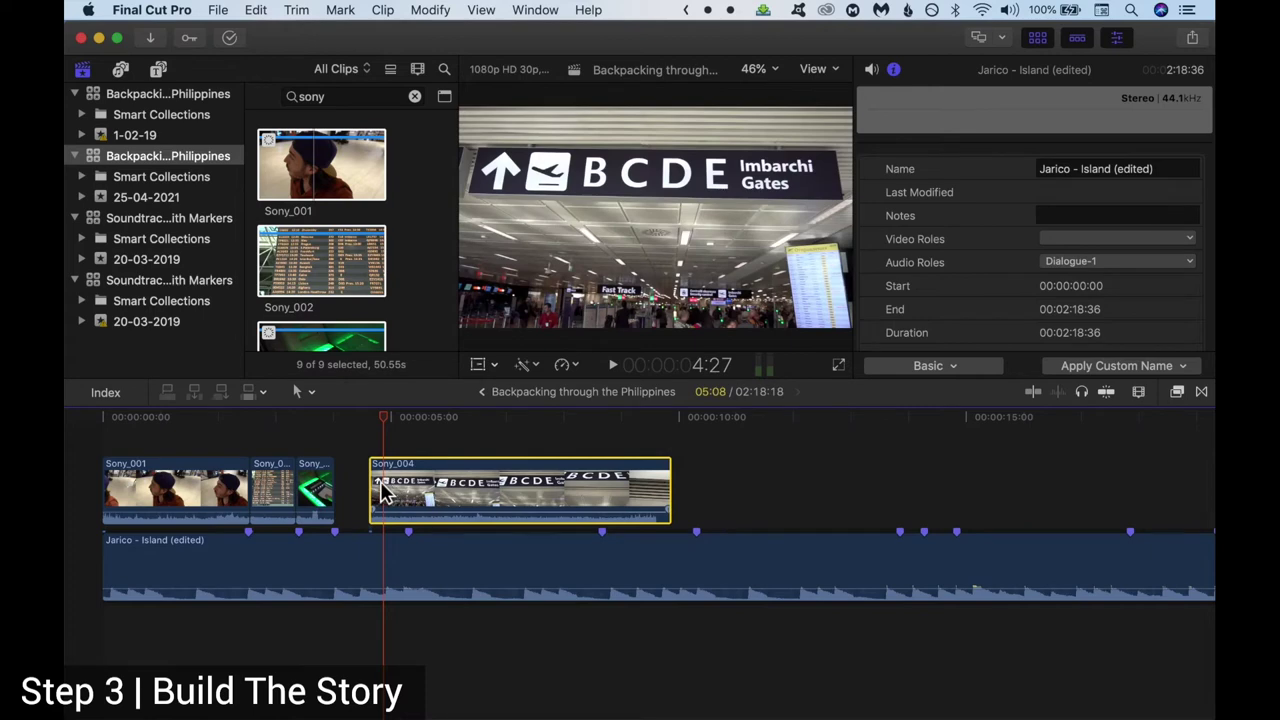
click(383, 493)
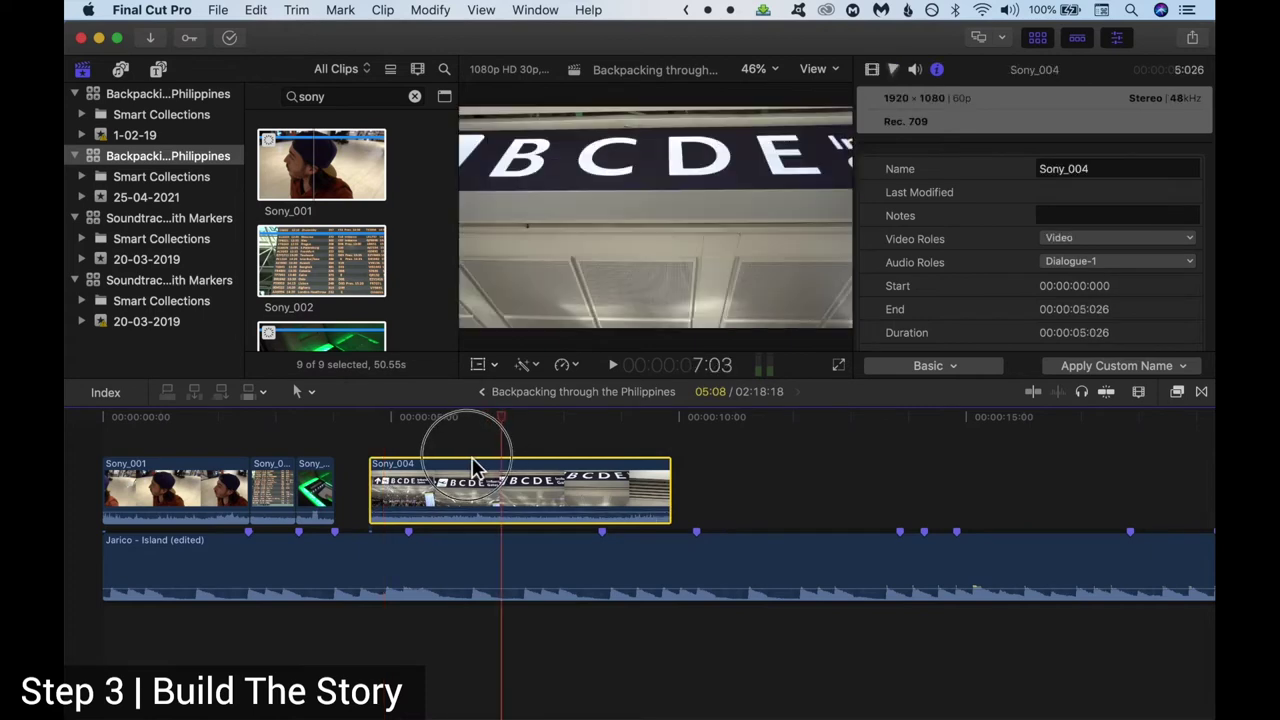
click(414, 424)
drag(418, 430, 630, 498)
drag(634, 434, 445, 430)
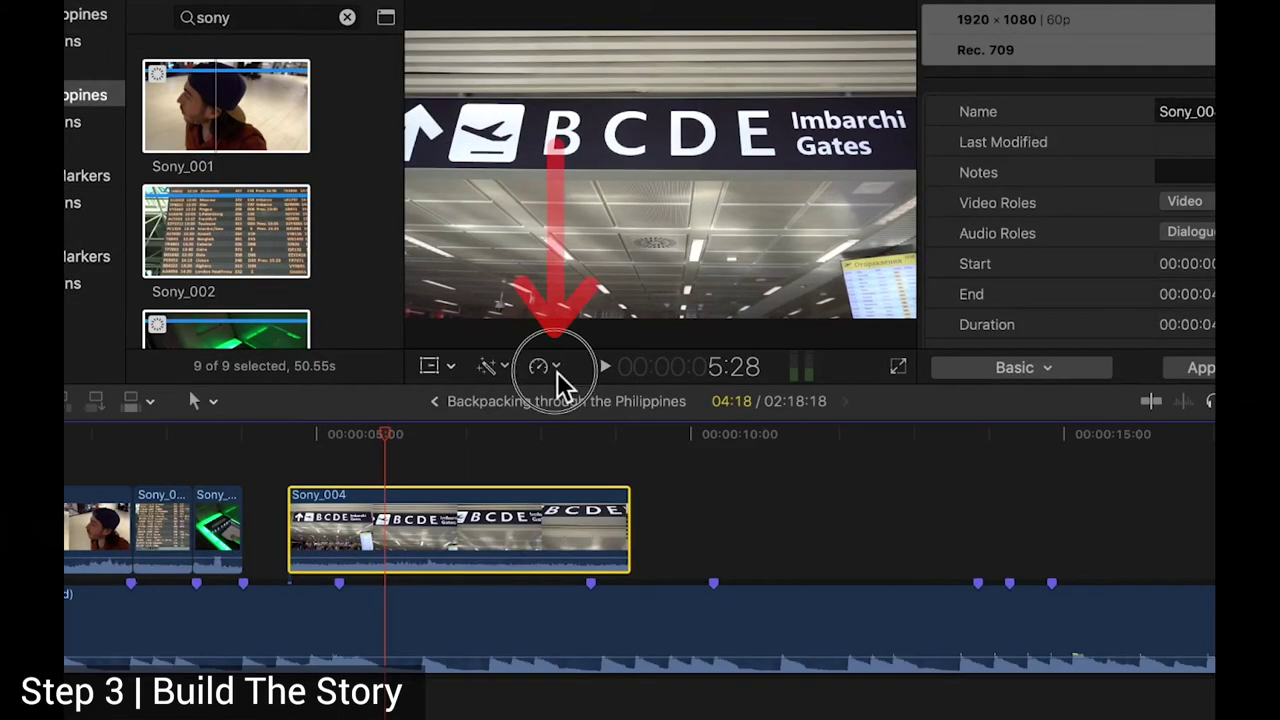
Speed up the Sony_004 clip to 4x and move it up against the end of Sony_003.
click(563, 365)
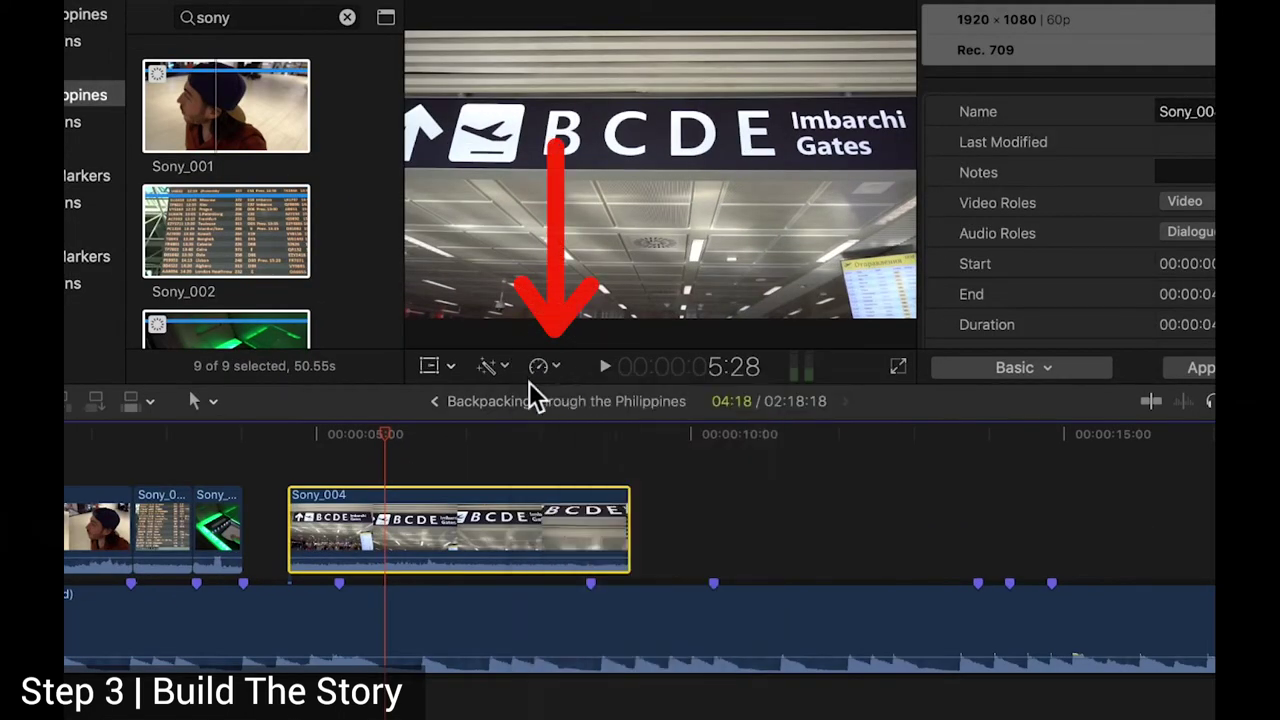
click(545, 368)
mouse_move(640, 430)
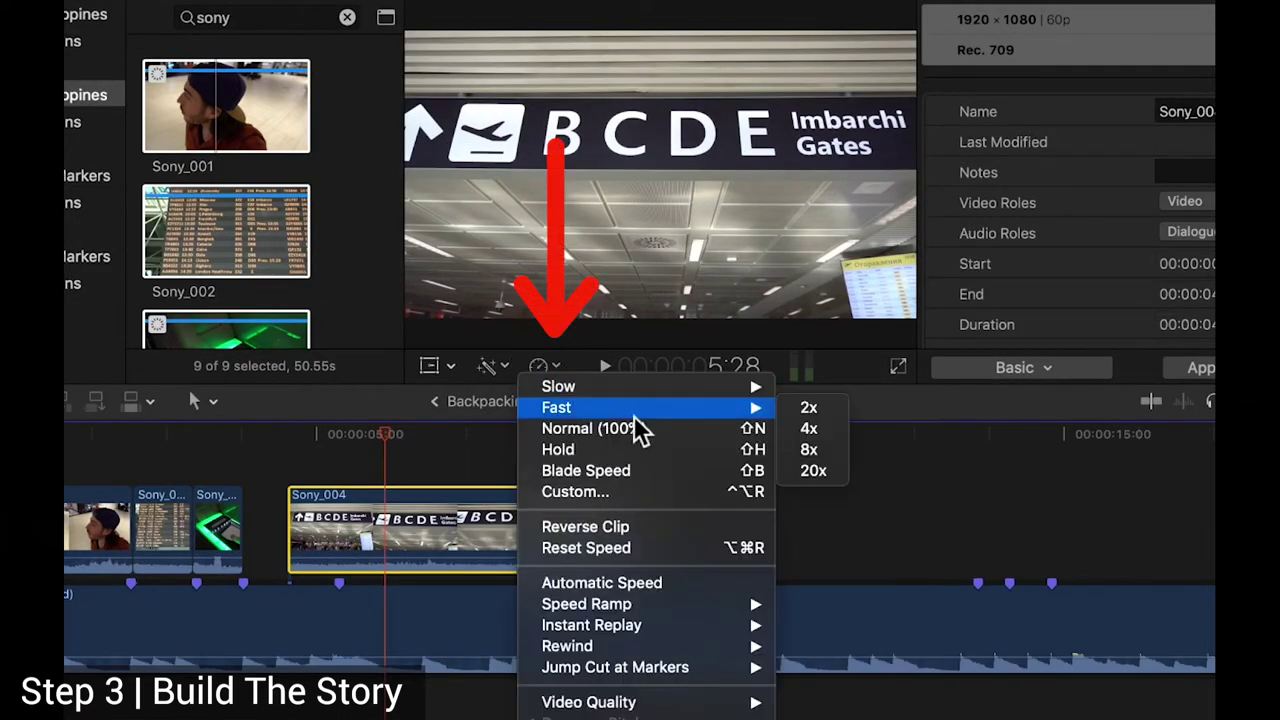
click(809, 428)
drag(343, 540, 303, 542)
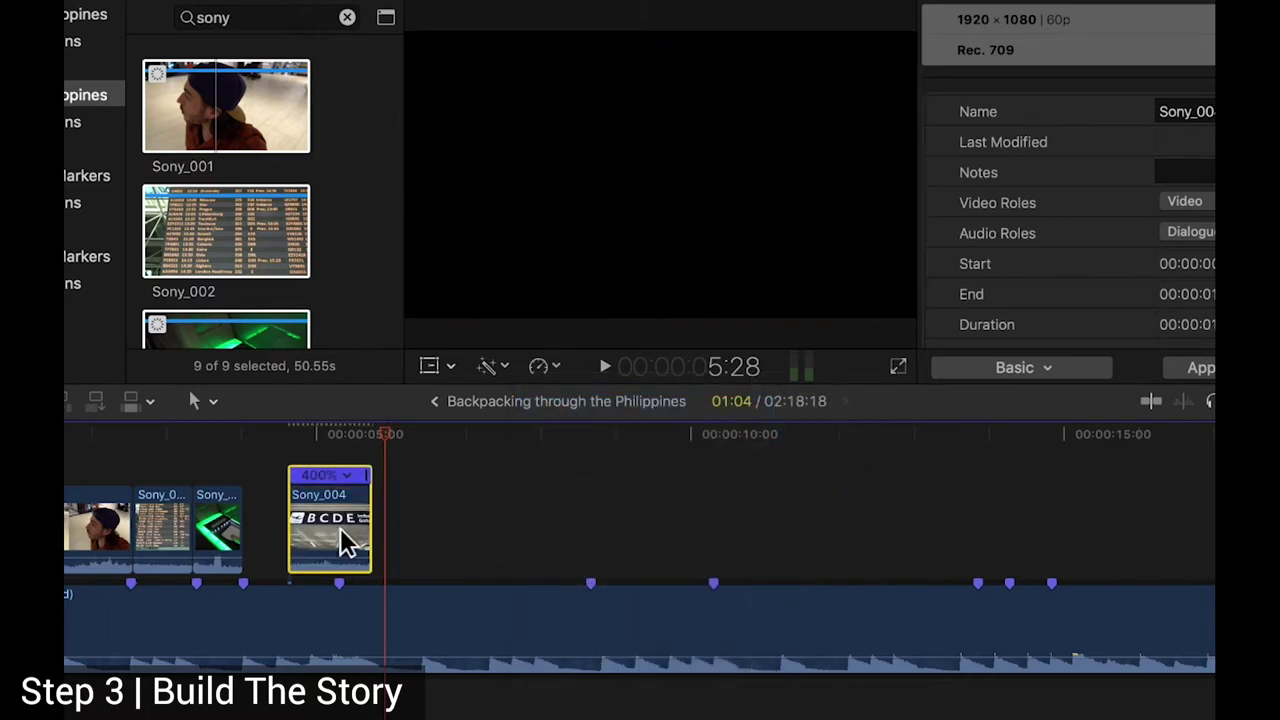
drag(378, 500, 378, 500)
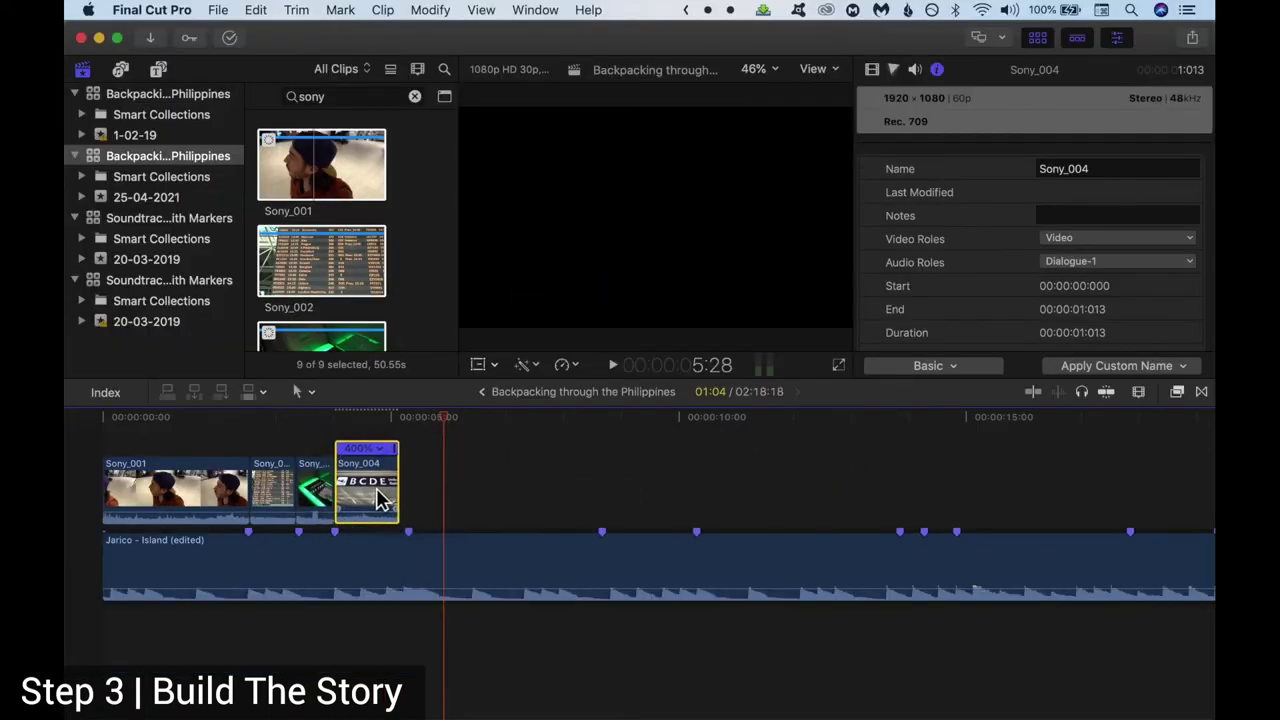
Set Sony_004's custom speed to 350% so it ends on the fourth beat marker, and play the timeline.
click(381, 449)
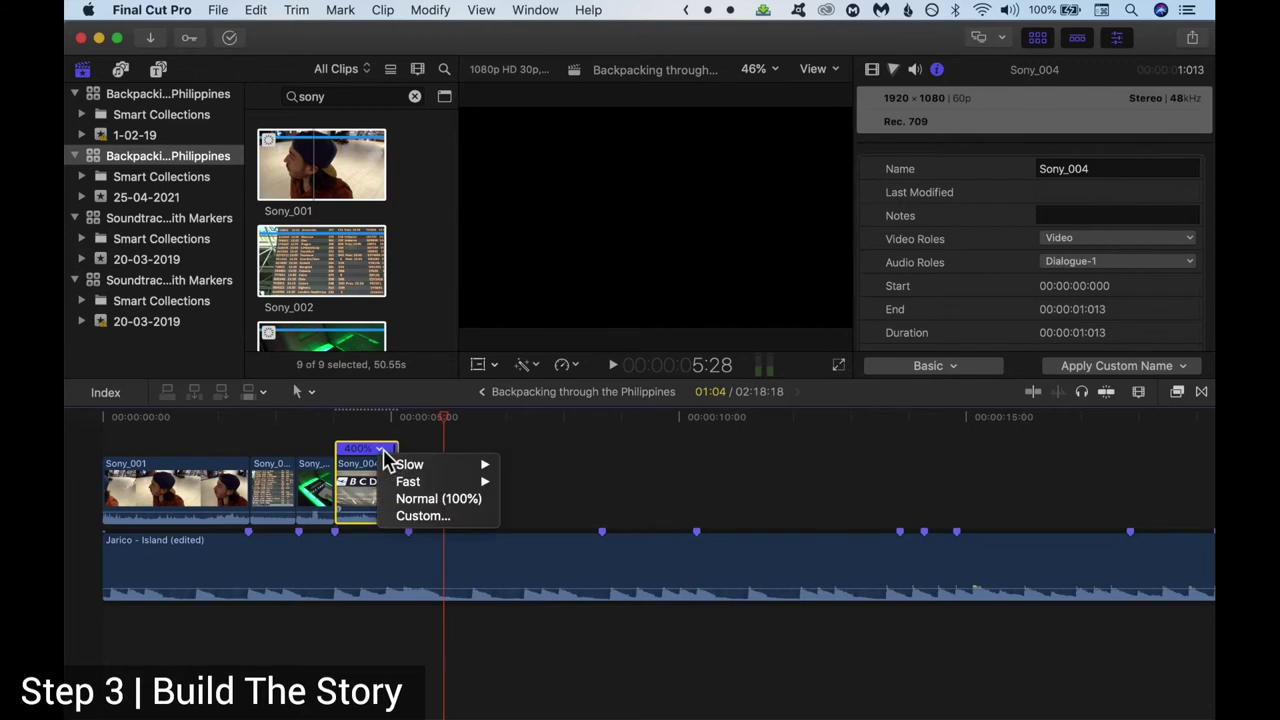
click(448, 520)
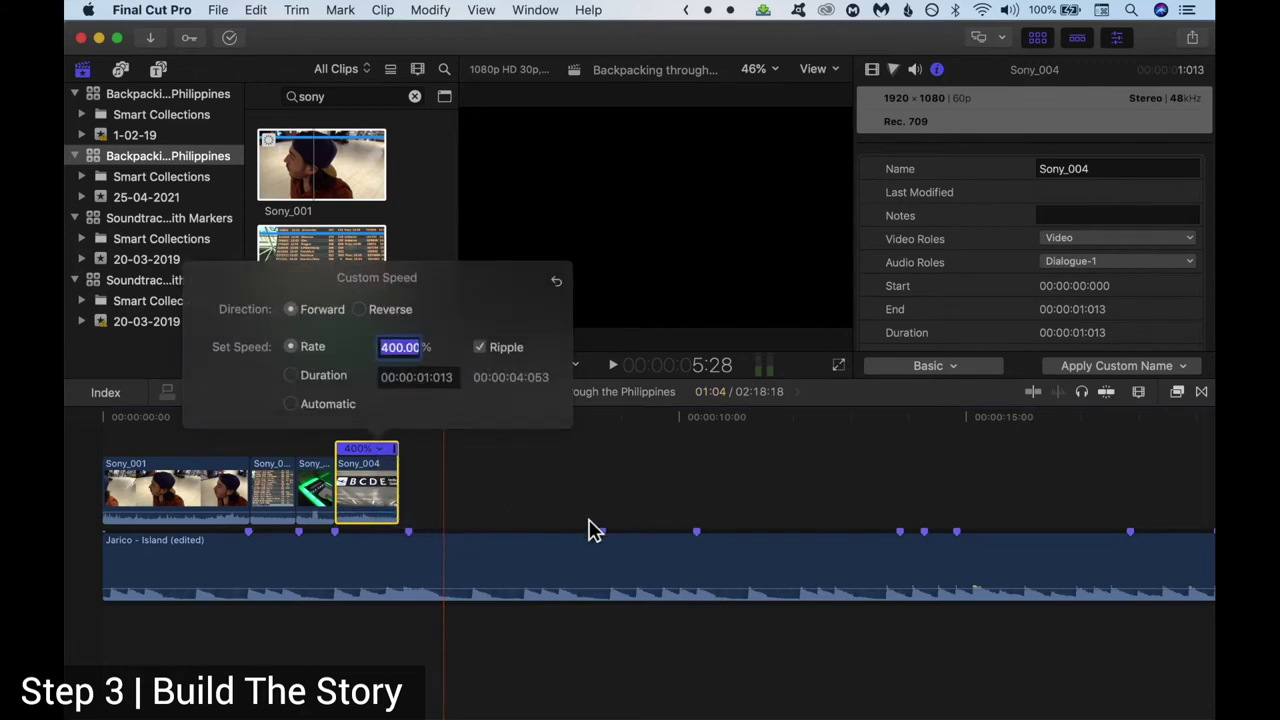
text(350)
key(Return)
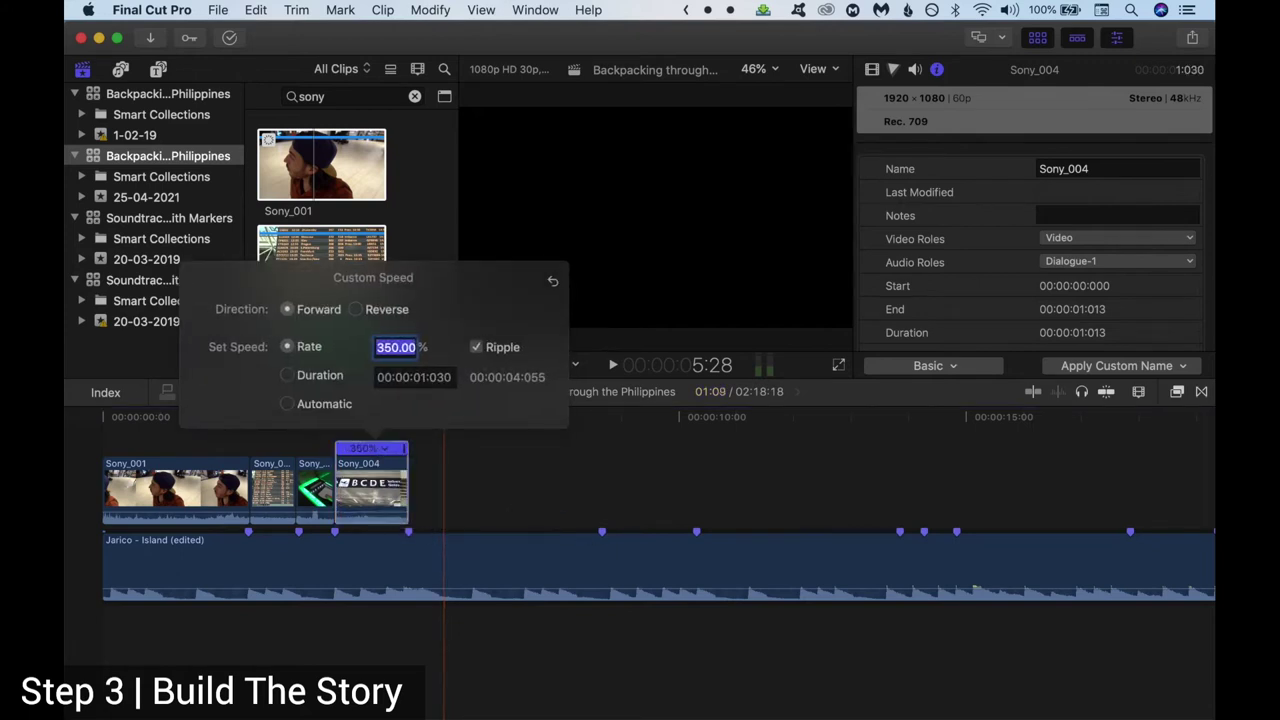
click(437, 503)
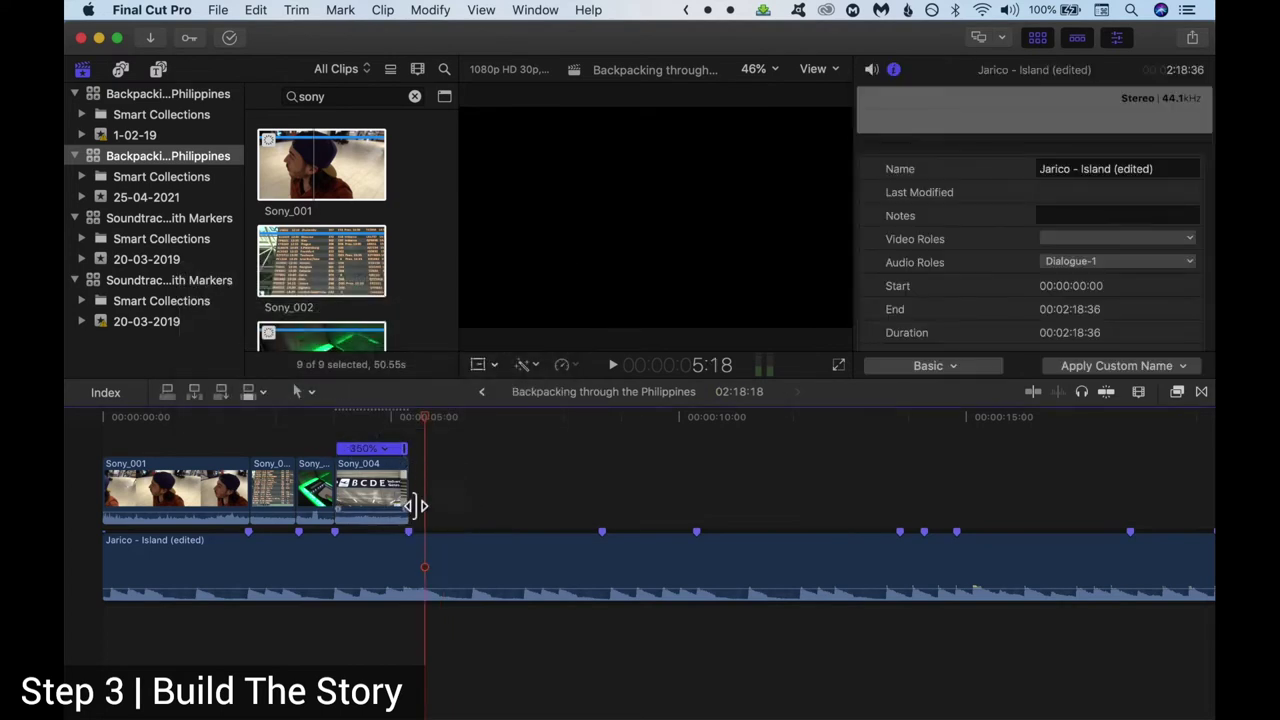
key(space)
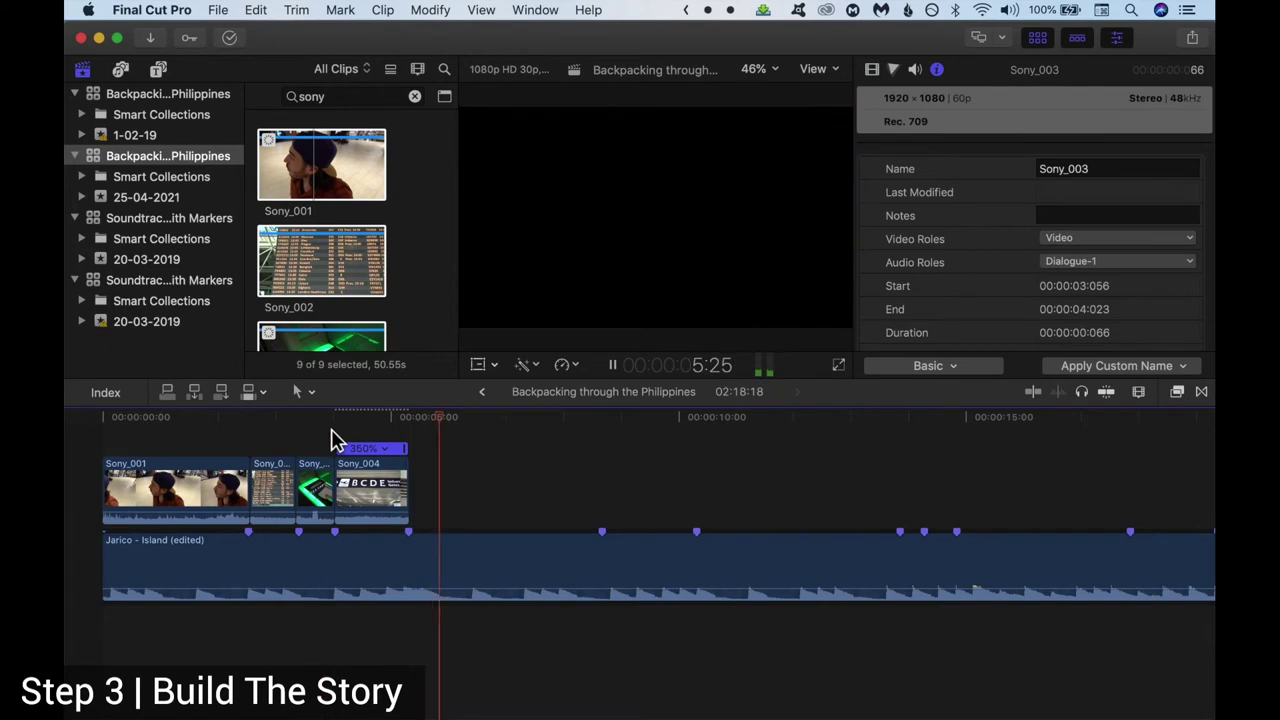
Trim the end of Sony_005 to the fifth beat marker and play the timeline from the clip's start.
click(646, 538)
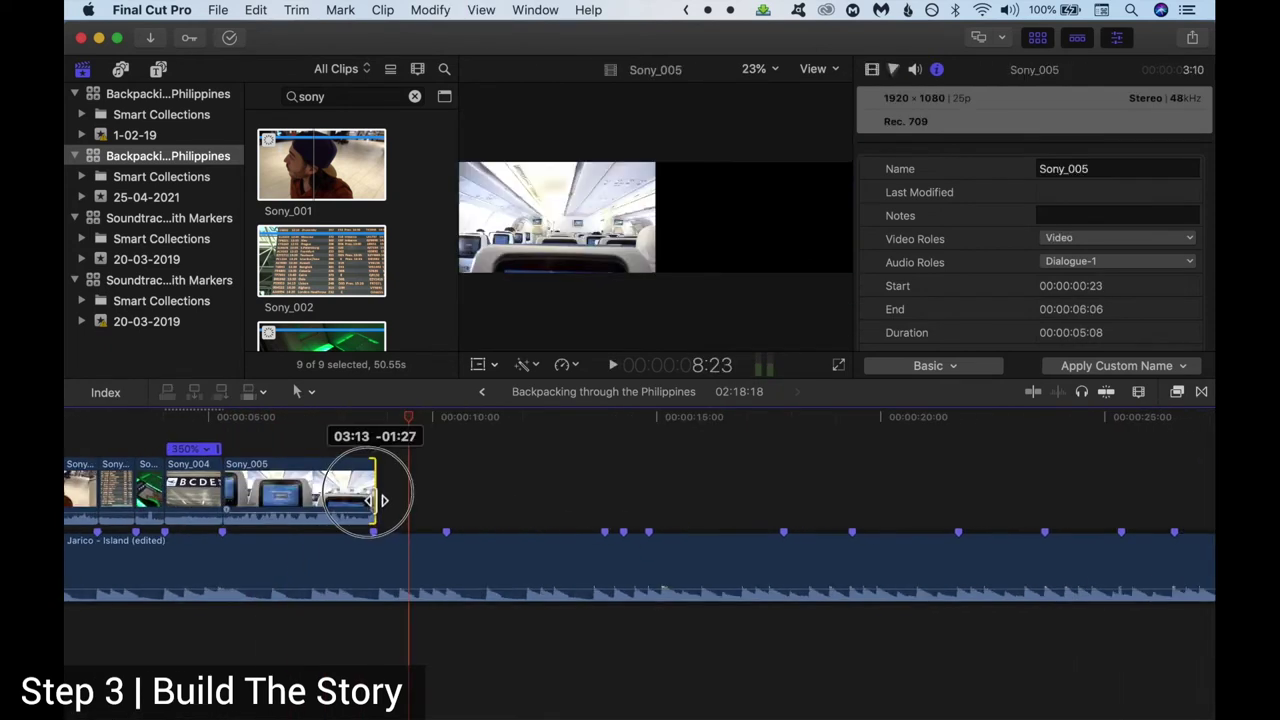
drag(371, 490, 373, 490)
click(227, 438)
key(space)
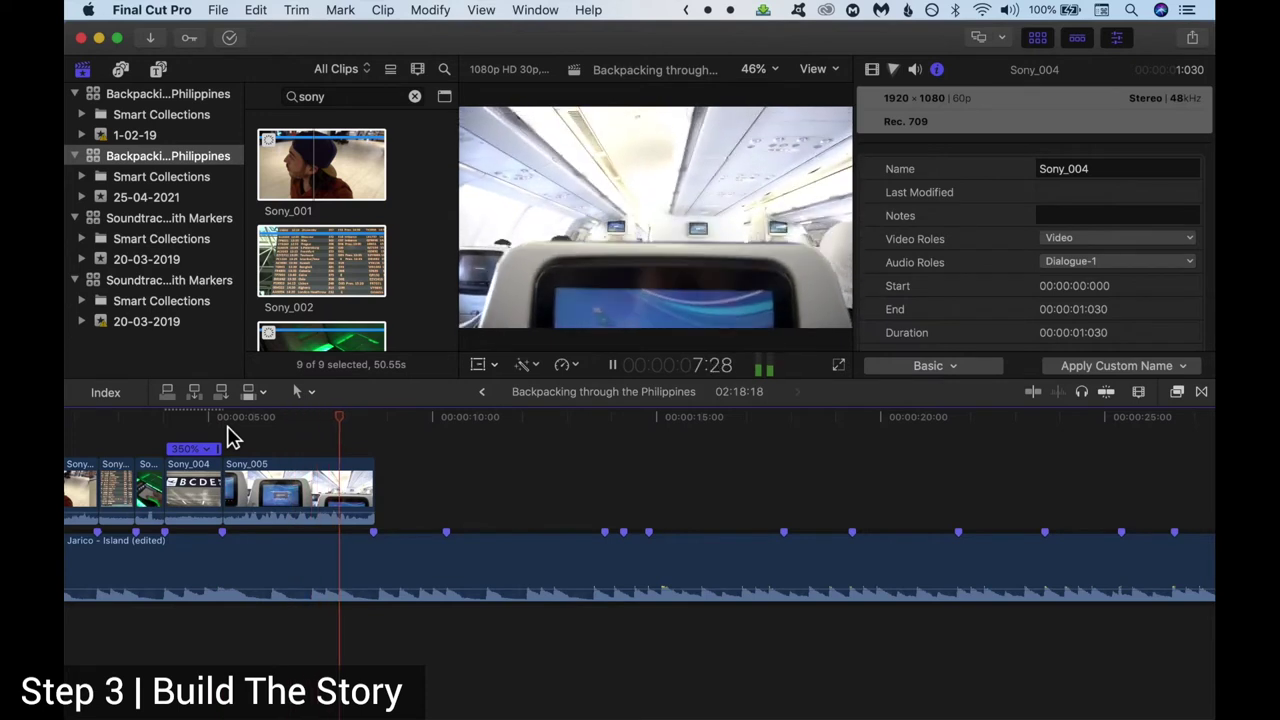
Extend the end of Sony_005 to a clip length of 4:22 and detach its audio.
scroll(600, 570, right, 2)
click(200, 490)
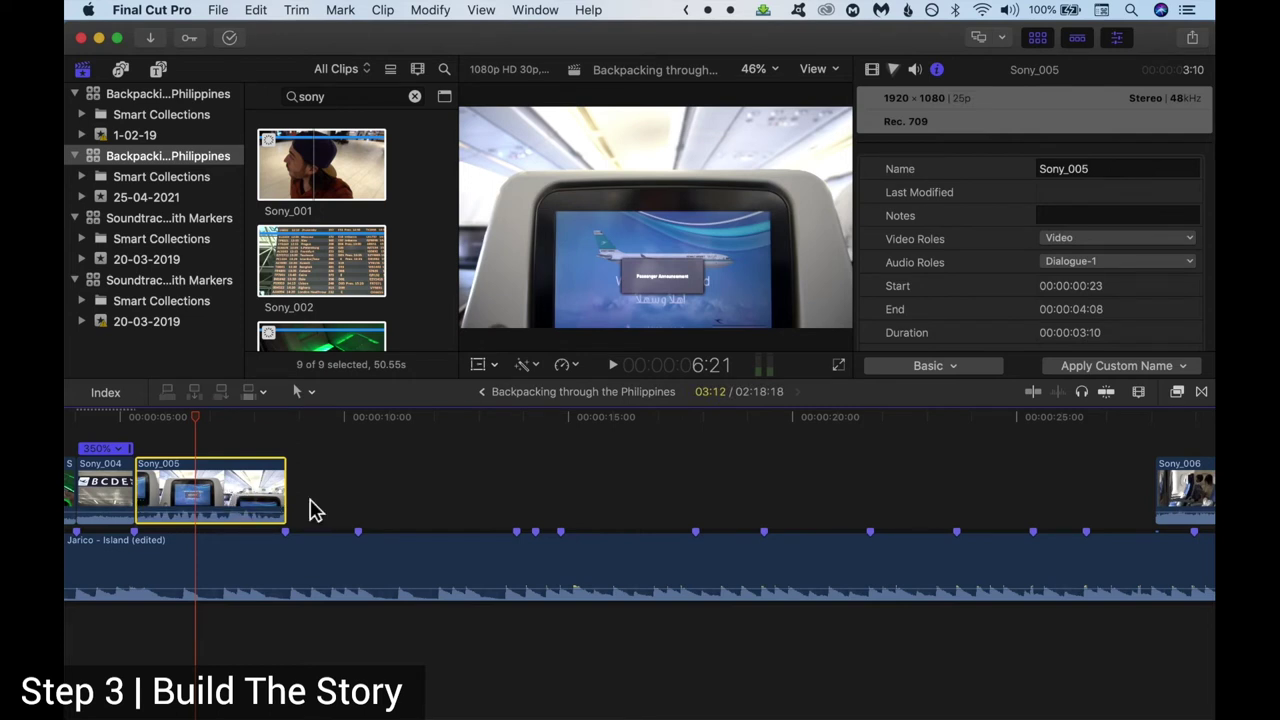
drag(288, 503, 352, 505)
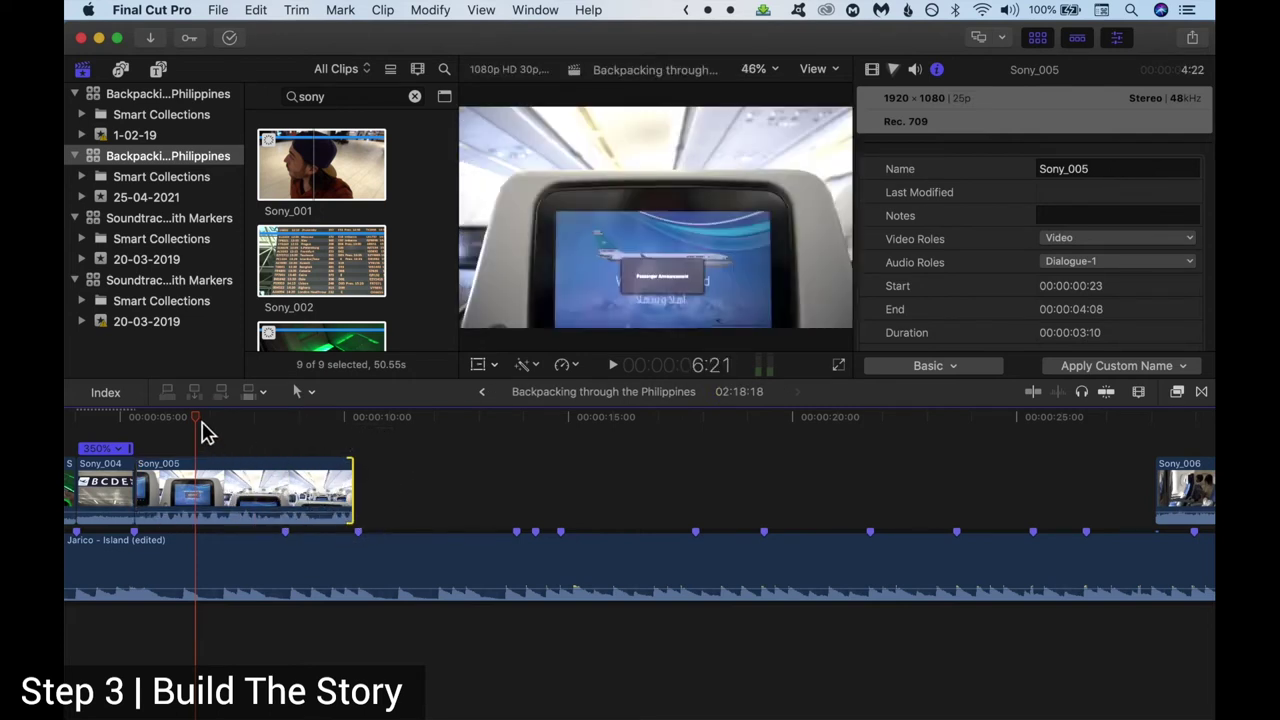
click(200, 430)
right_click(266, 504)
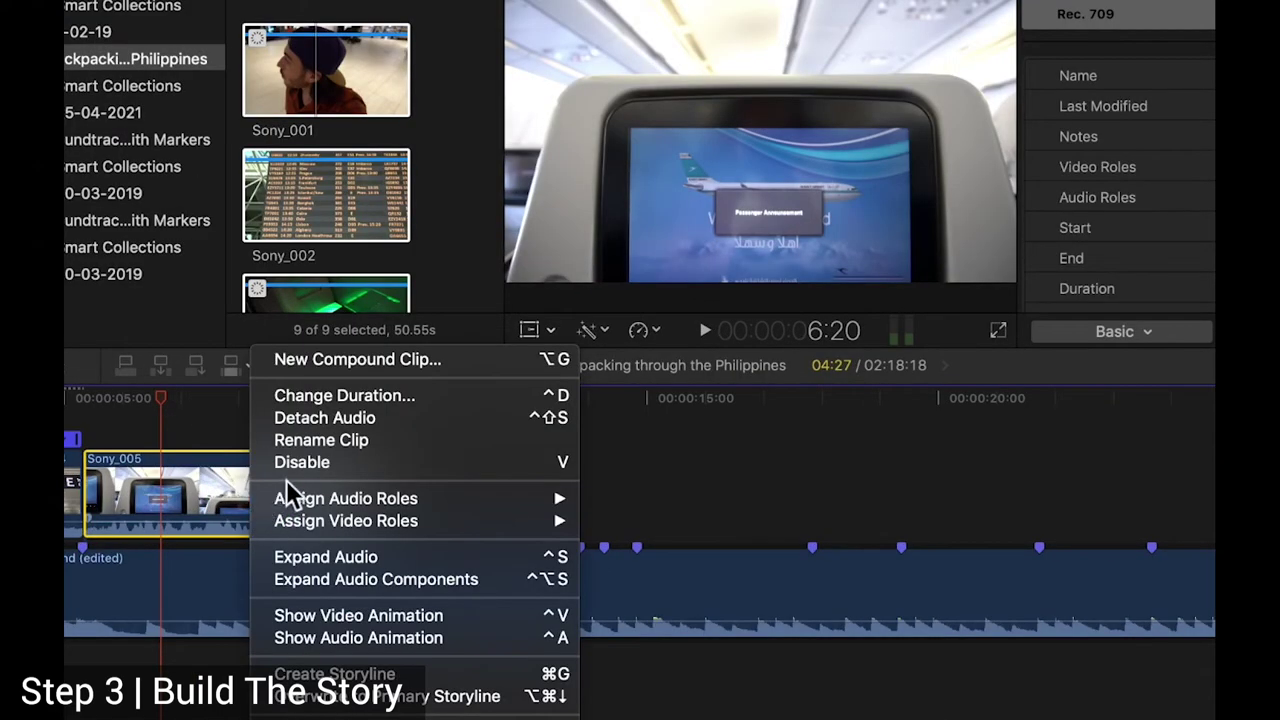
click(422, 420)
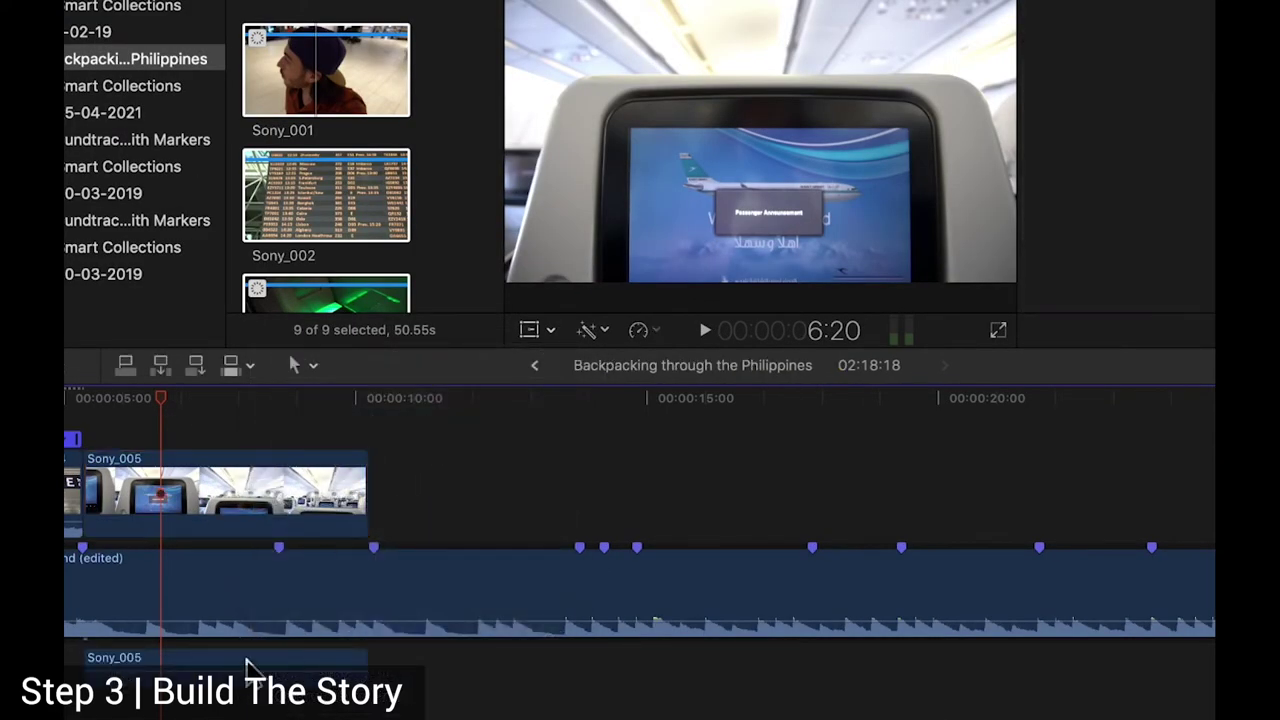
Trim only the Sony_005 video back to 3:10 at the fifth beat marker, keeping the detached audio longer, and play the result.
scroll(240, 500, left, 5)
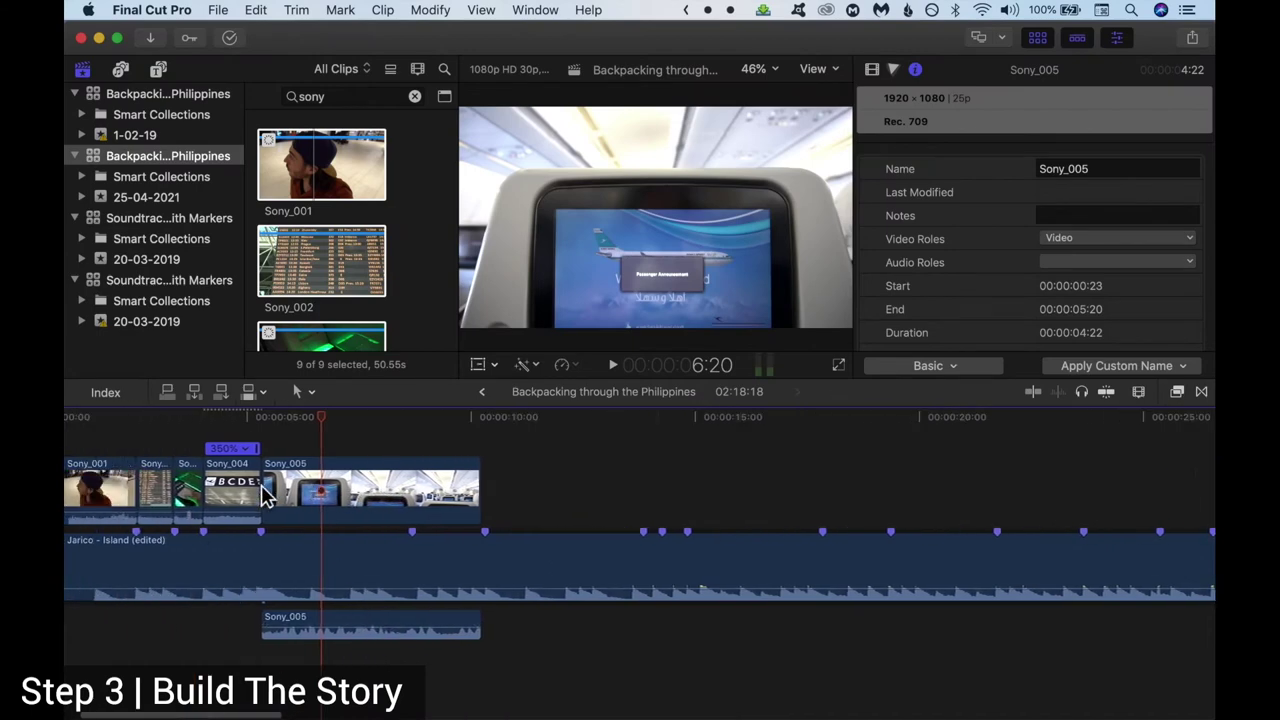
drag(492, 490, 425, 492)
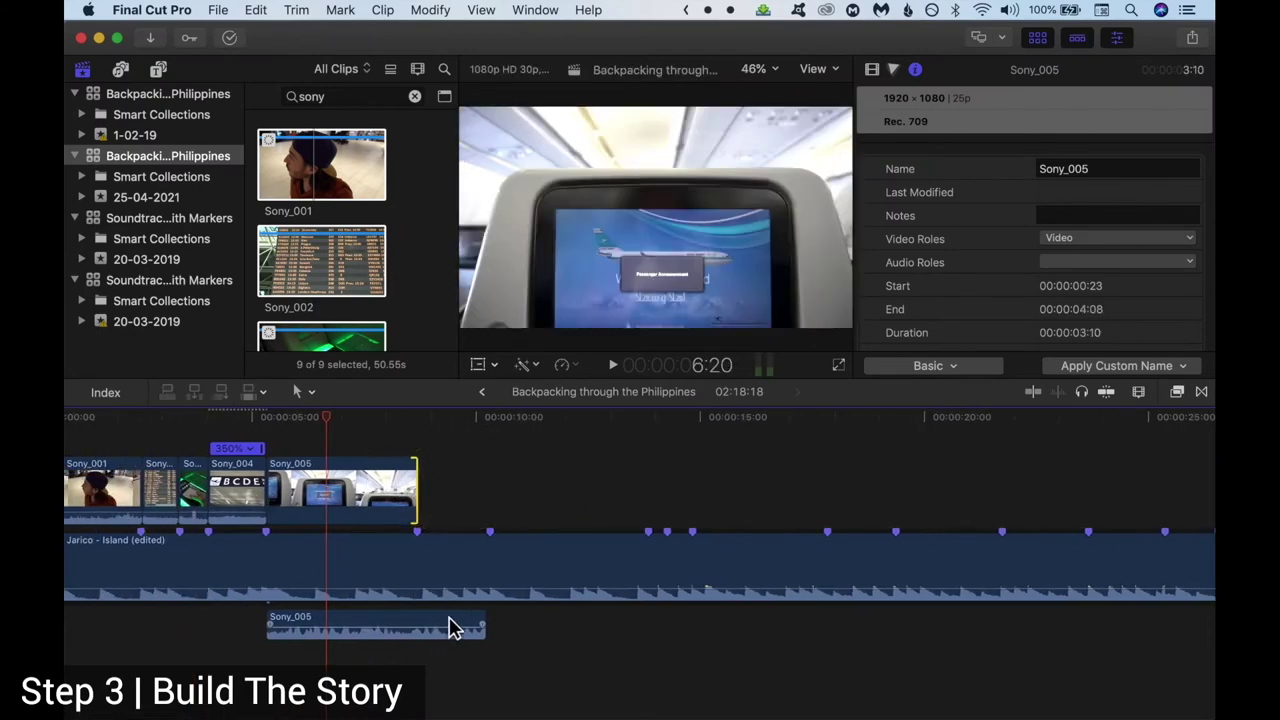
click(278, 430)
key(space)
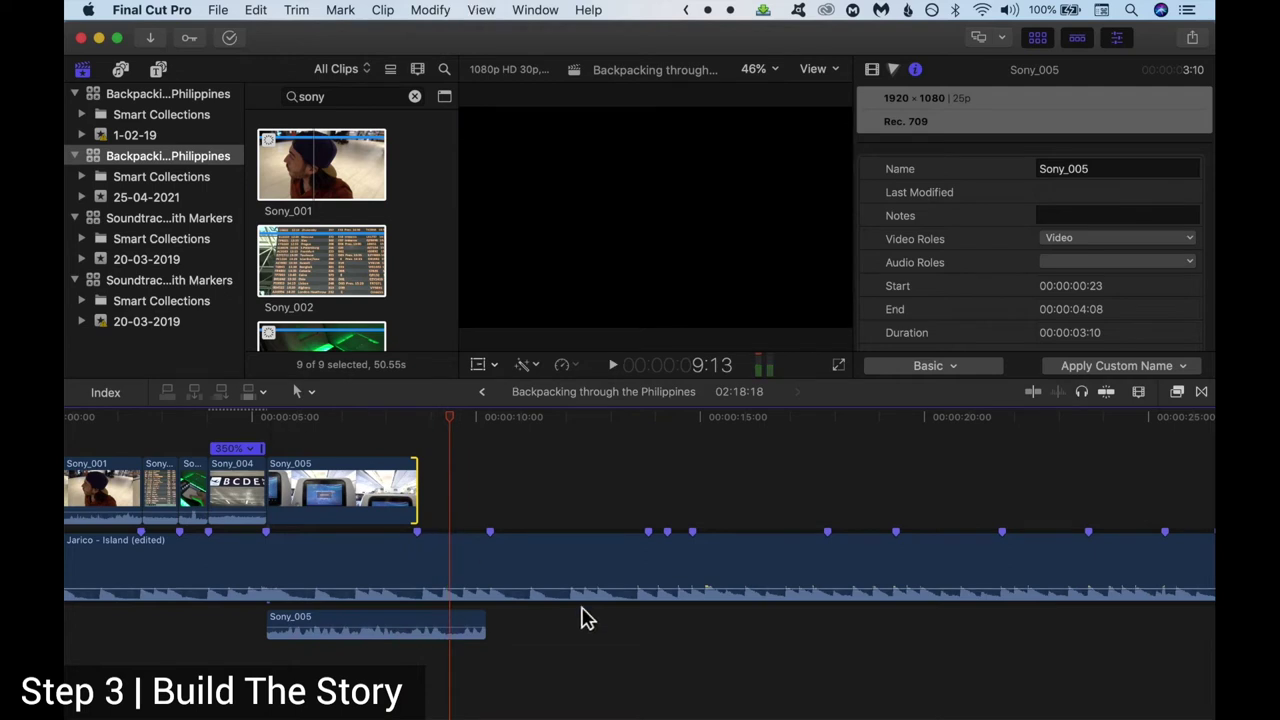
scroll(583, 617, down, 5)
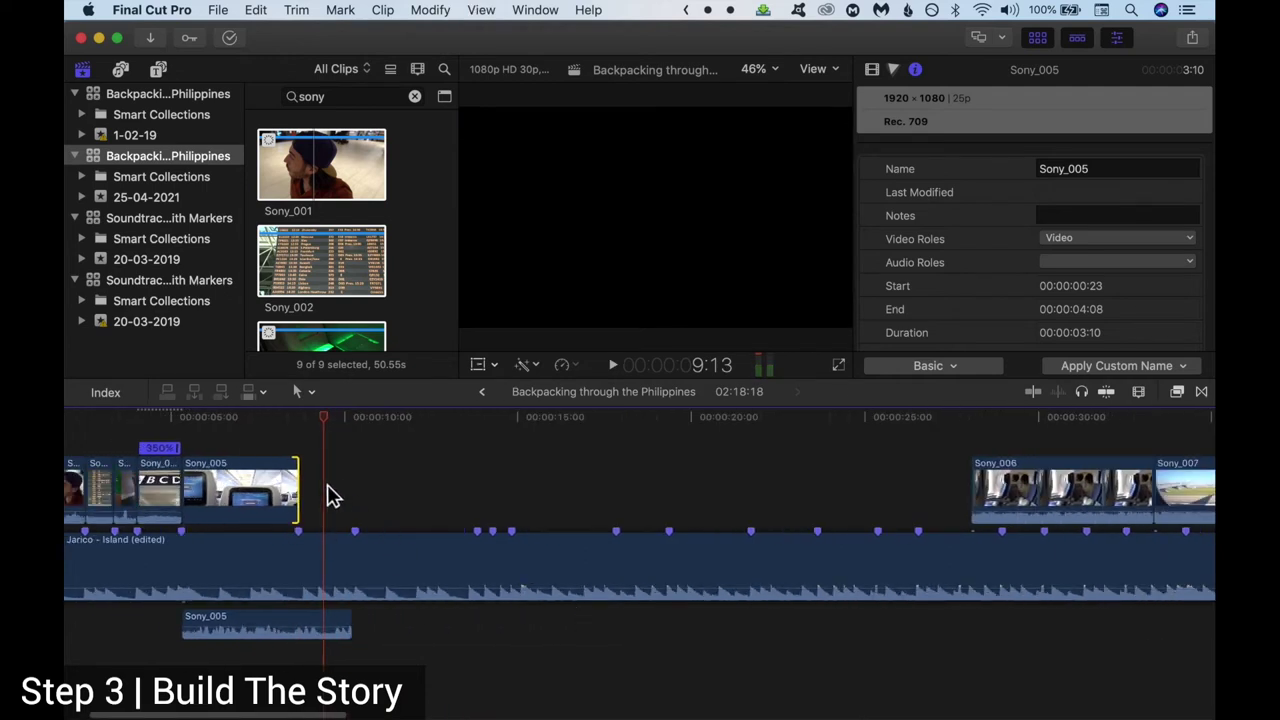
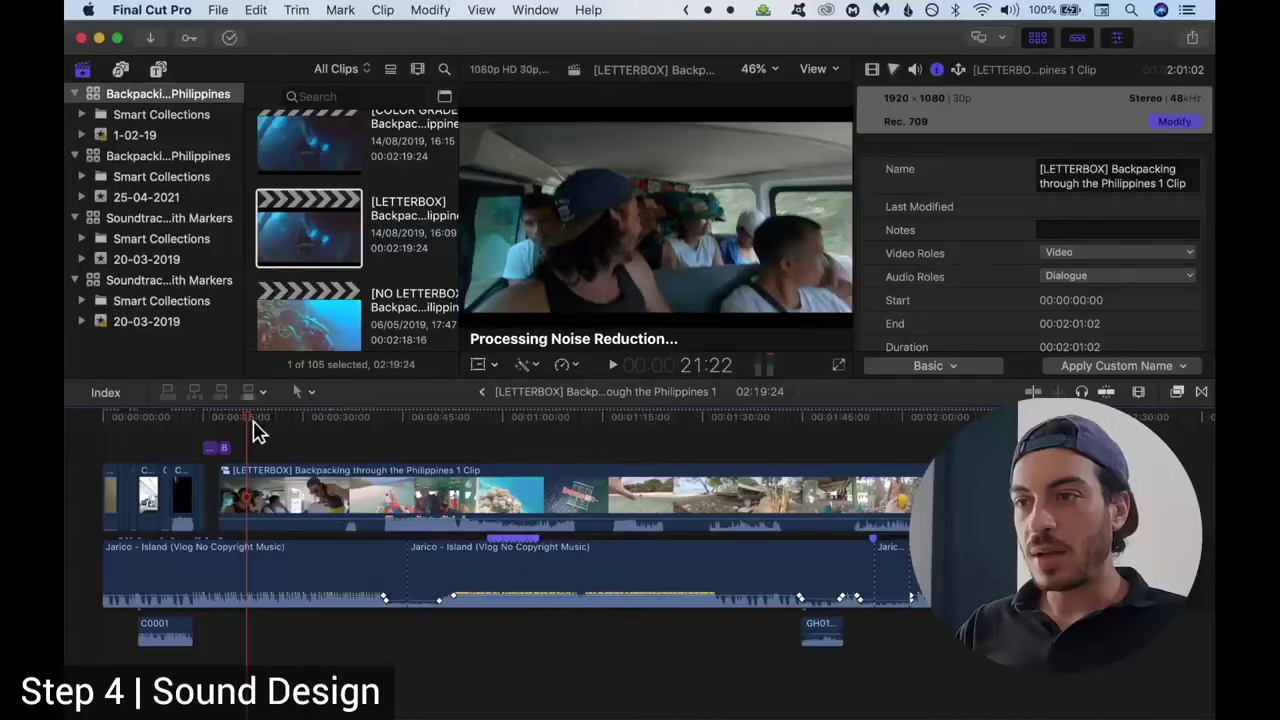
Switch to Chrome and look through the free music tracks in the YouTube Studio Audio library.
click(251, 428)
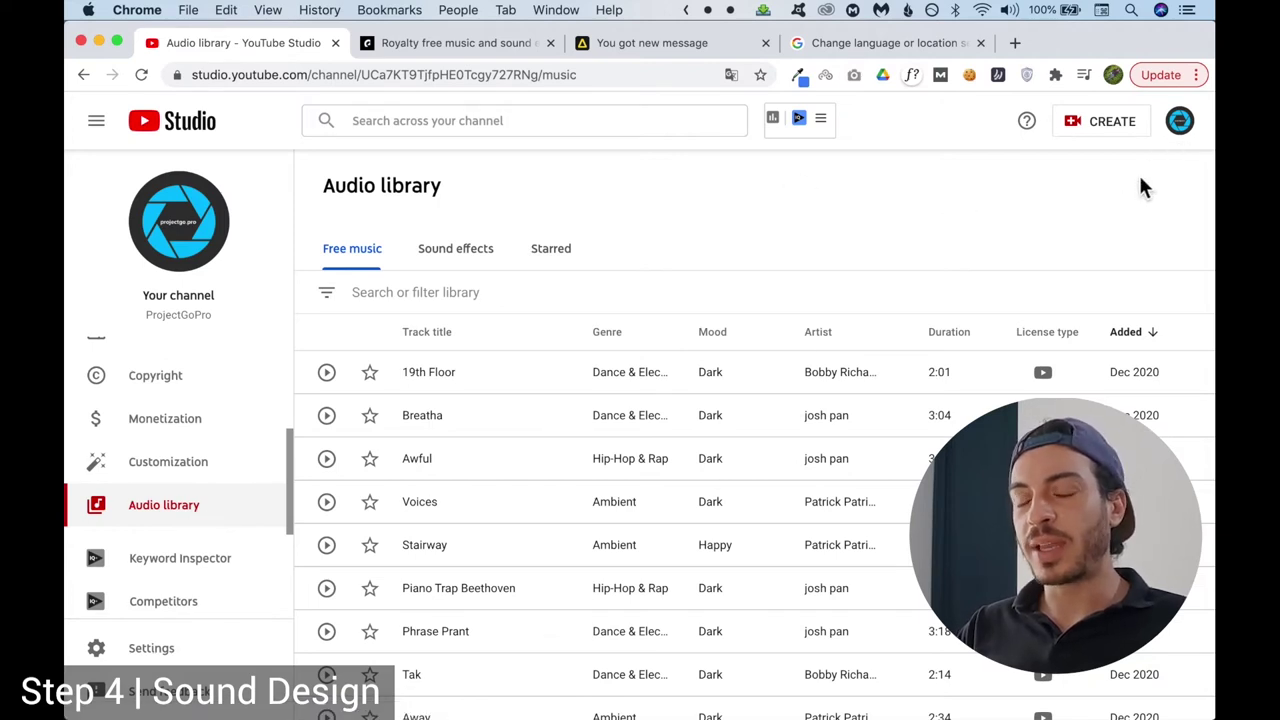
click(1186, 138)
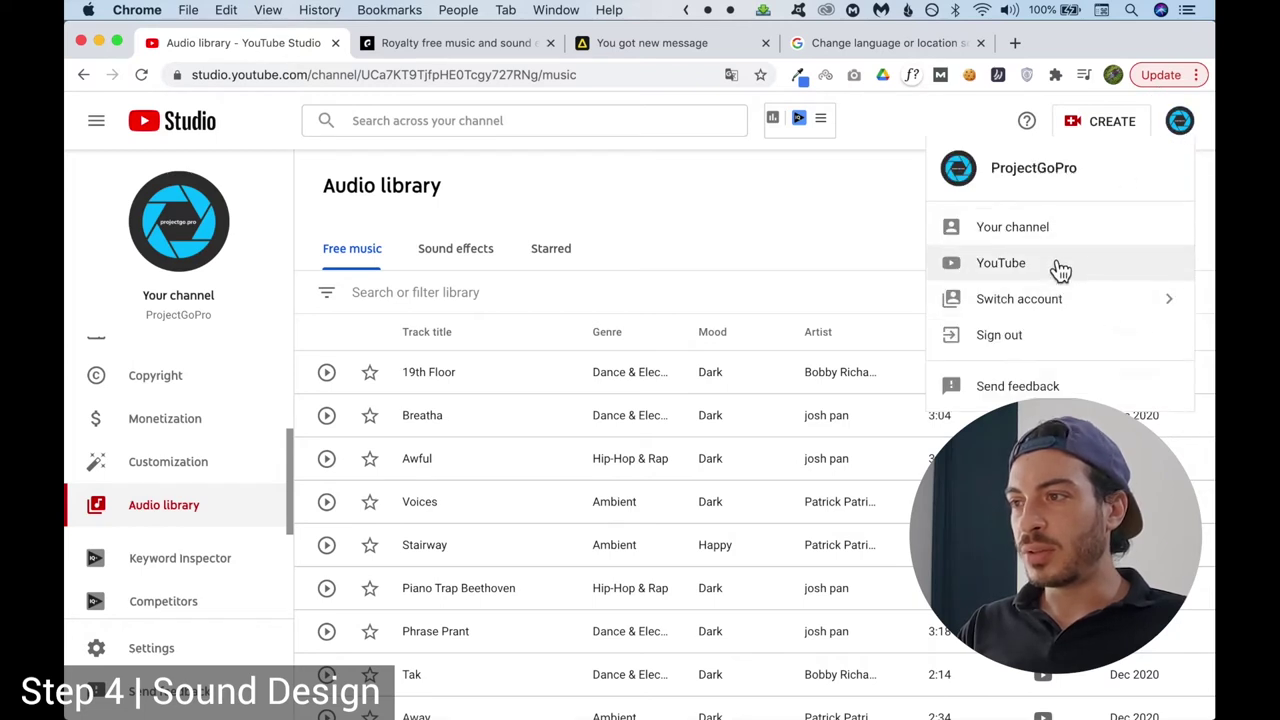
click(819, 216)
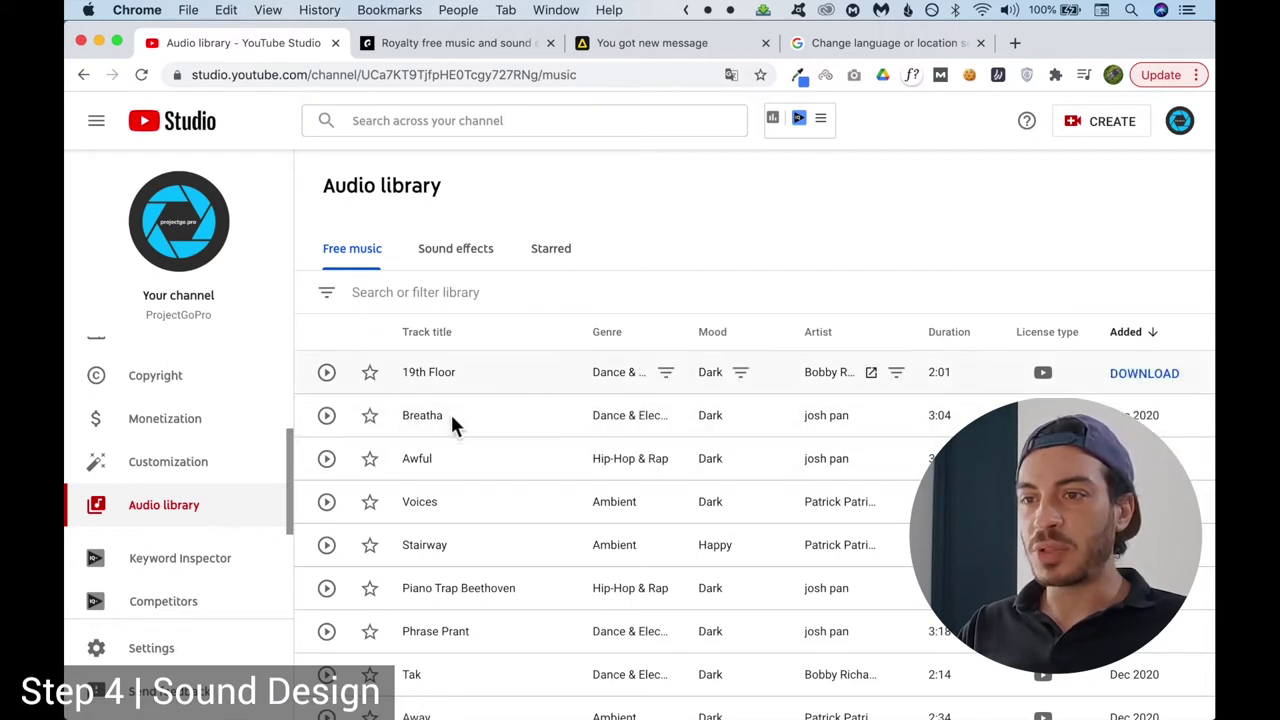
scroll(452, 420, down, 2)
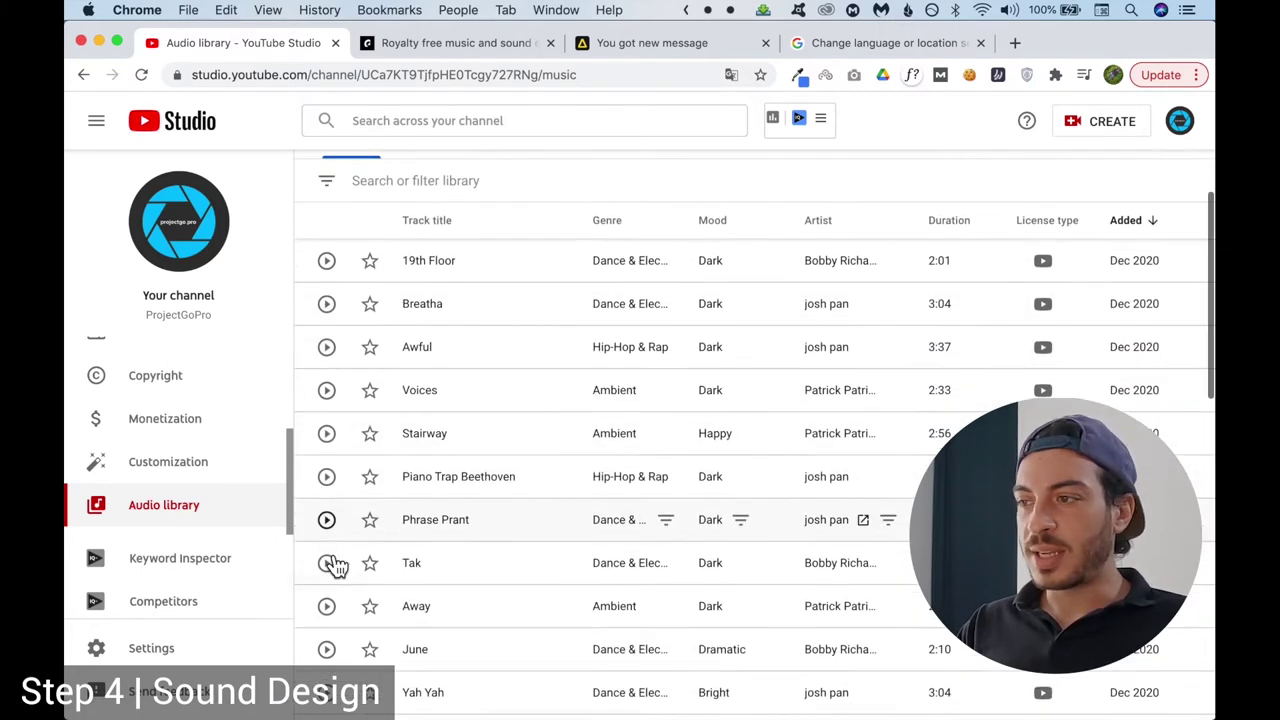
scroll(336, 566, down, 1)
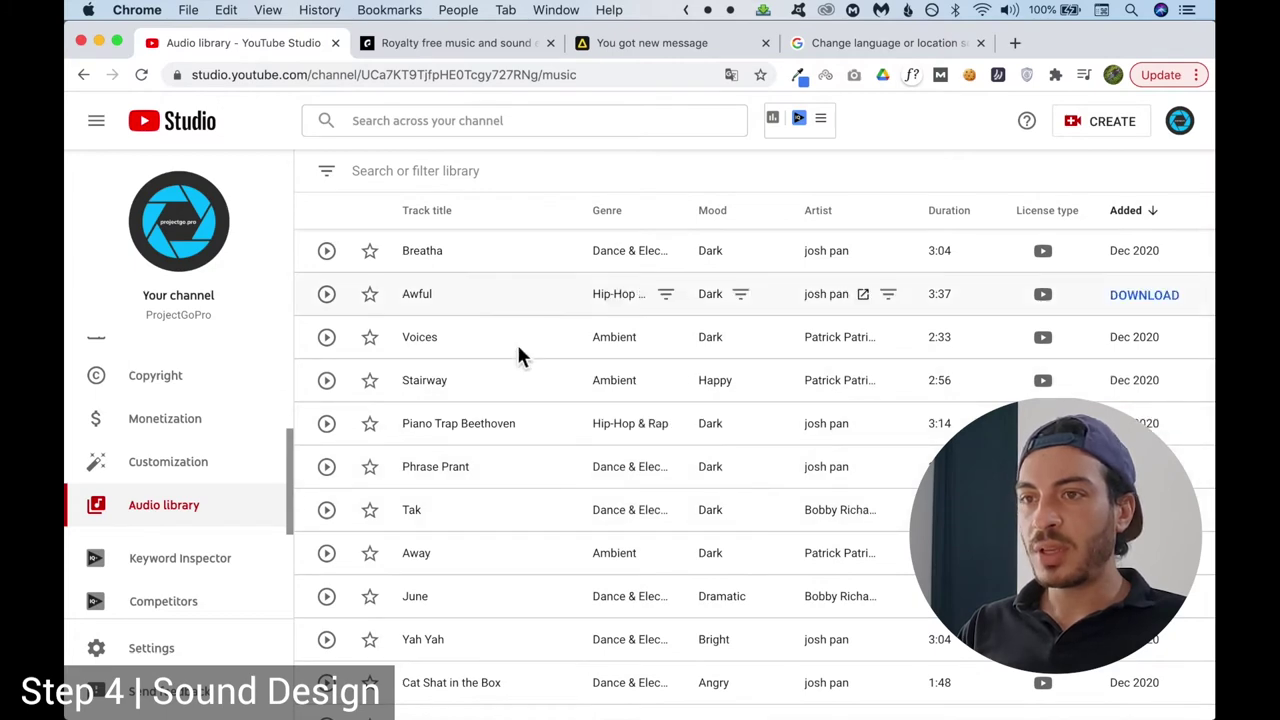
scroll(511, 360, up, 3)
click(476, 262)
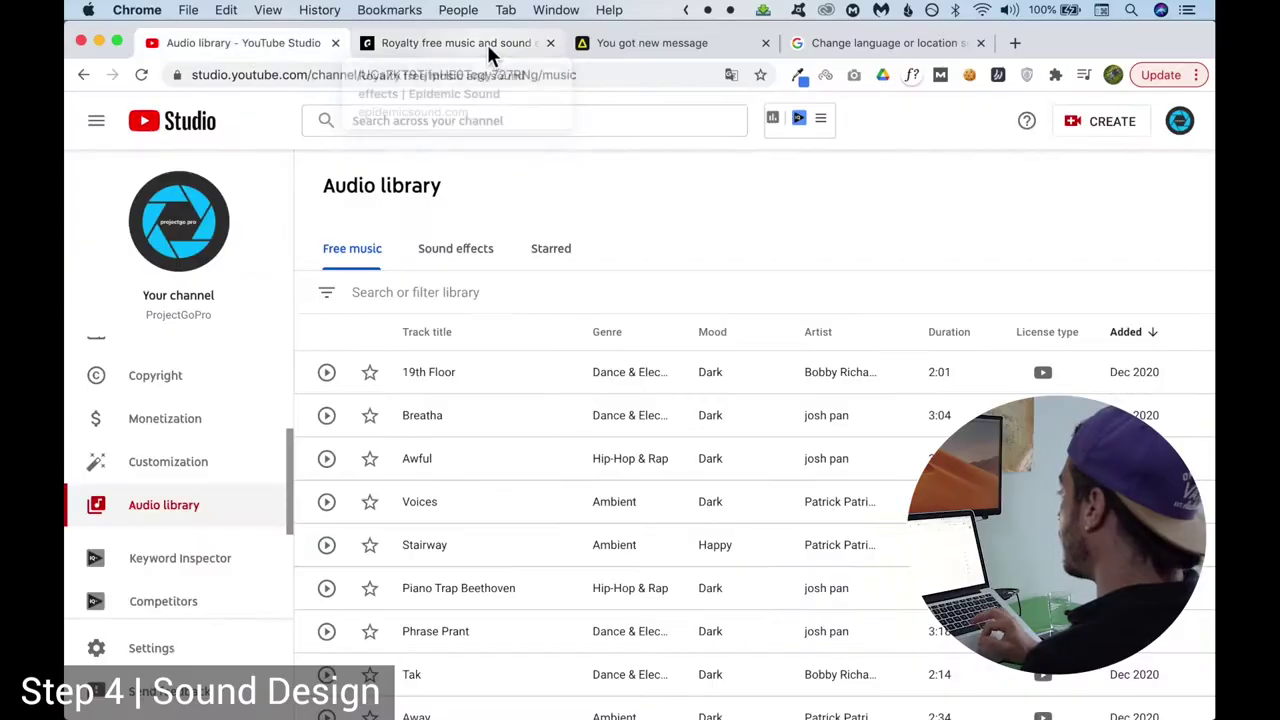
View the Epidemic Sound and Artlist home pages and look over Epidemic Sound's subscription plans.
click(487, 44)
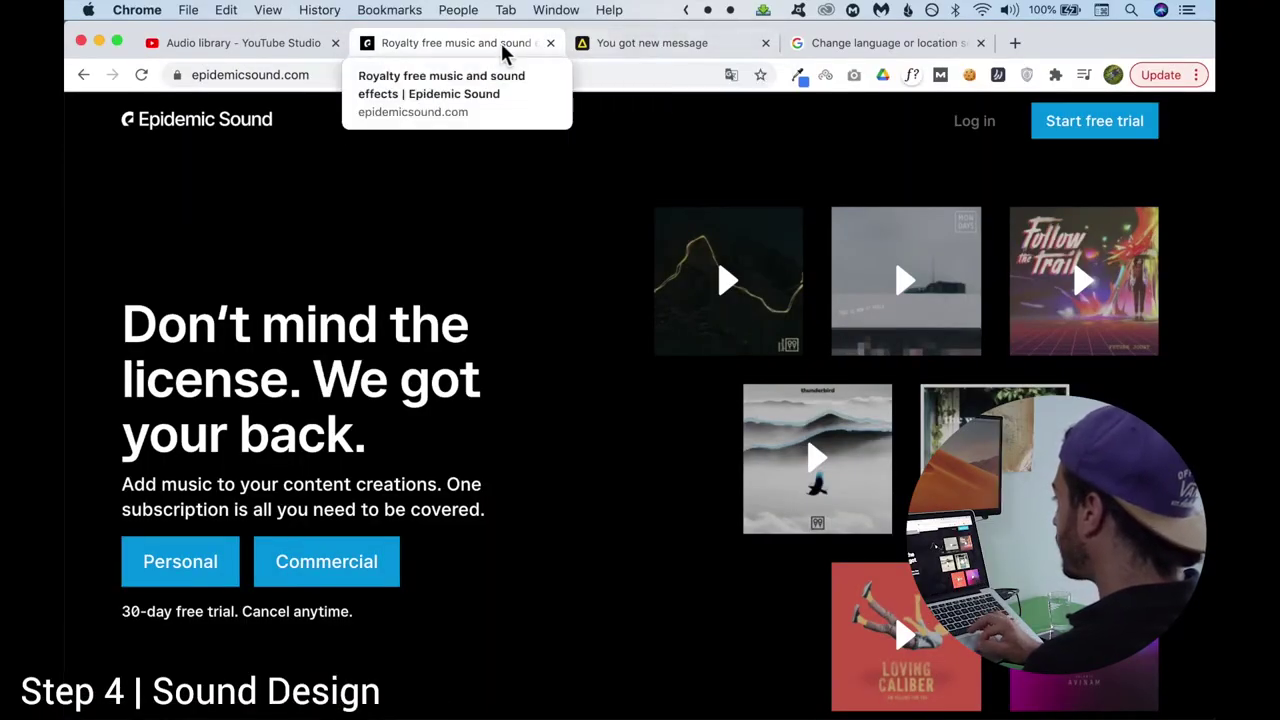
click(647, 44)
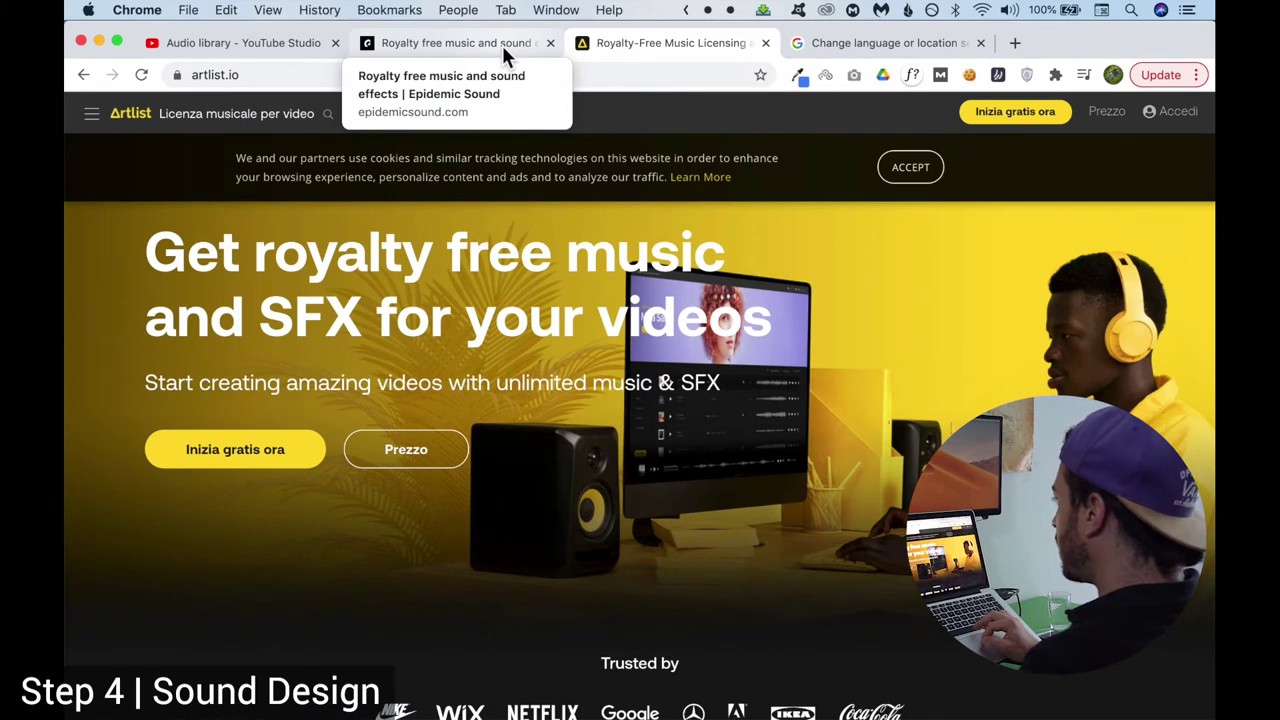
click(502, 45)
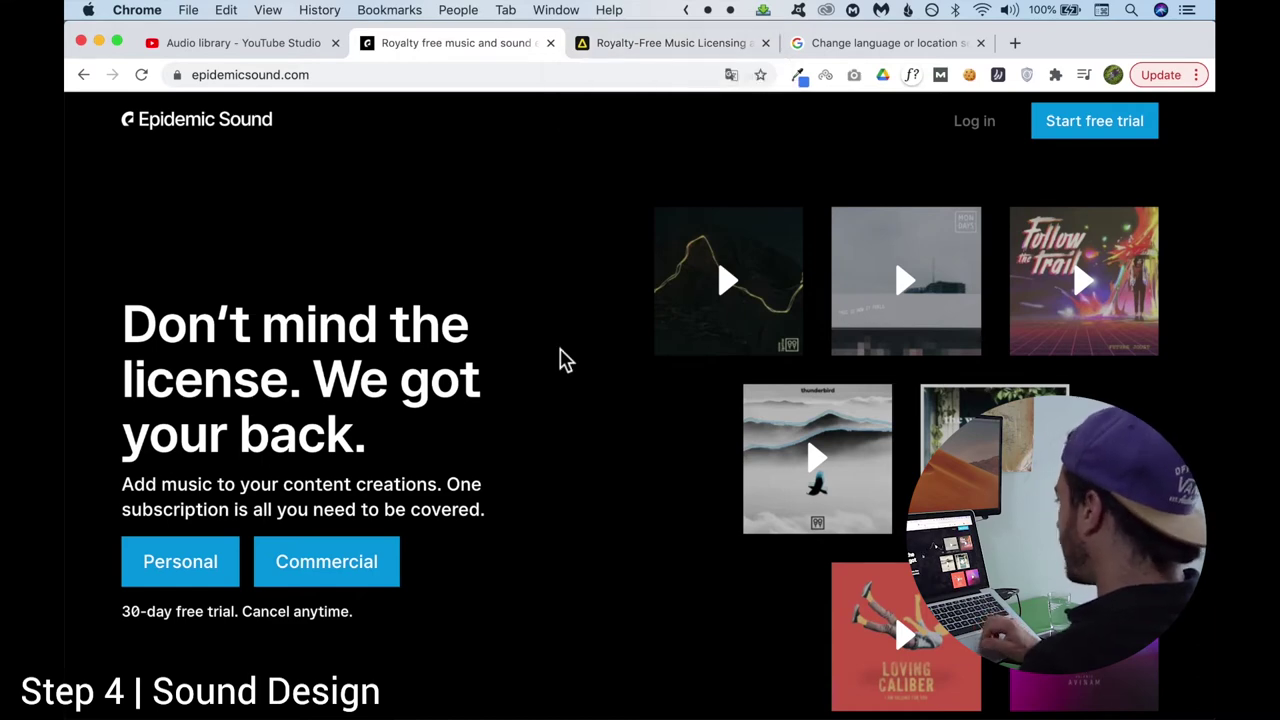
scroll(560, 360, down, 10)
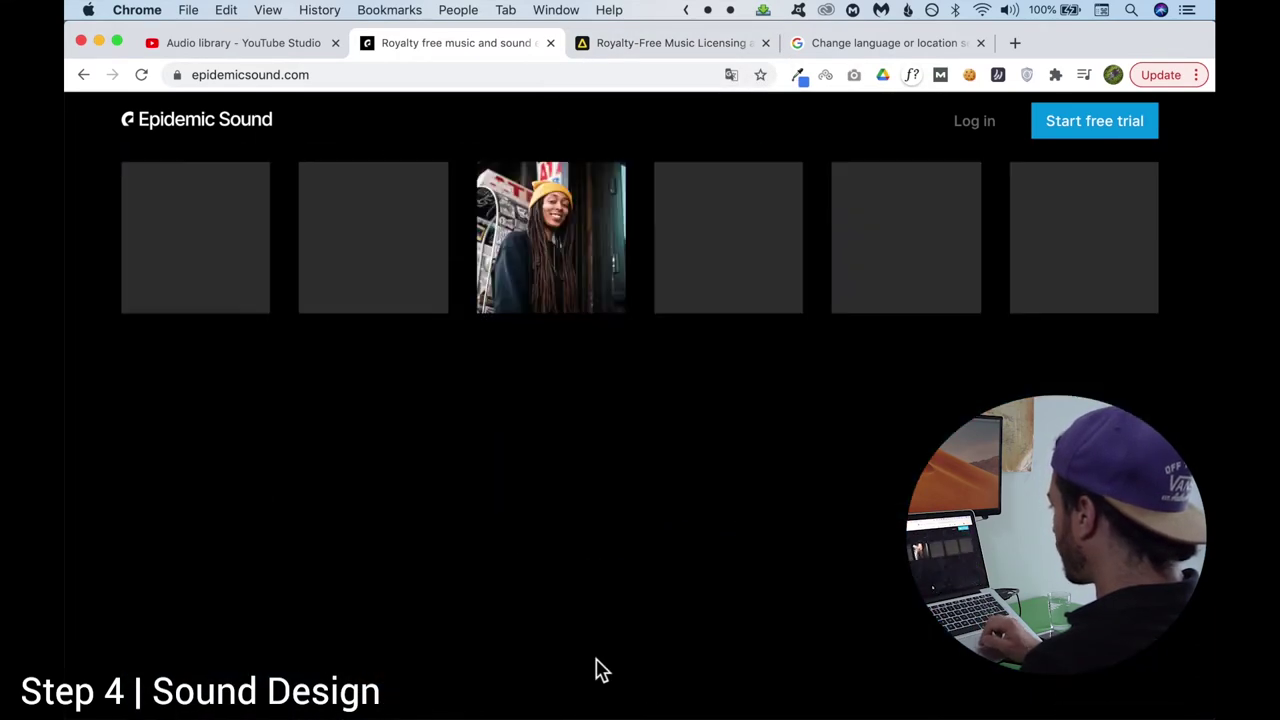
scroll(600, 670, down, 15)
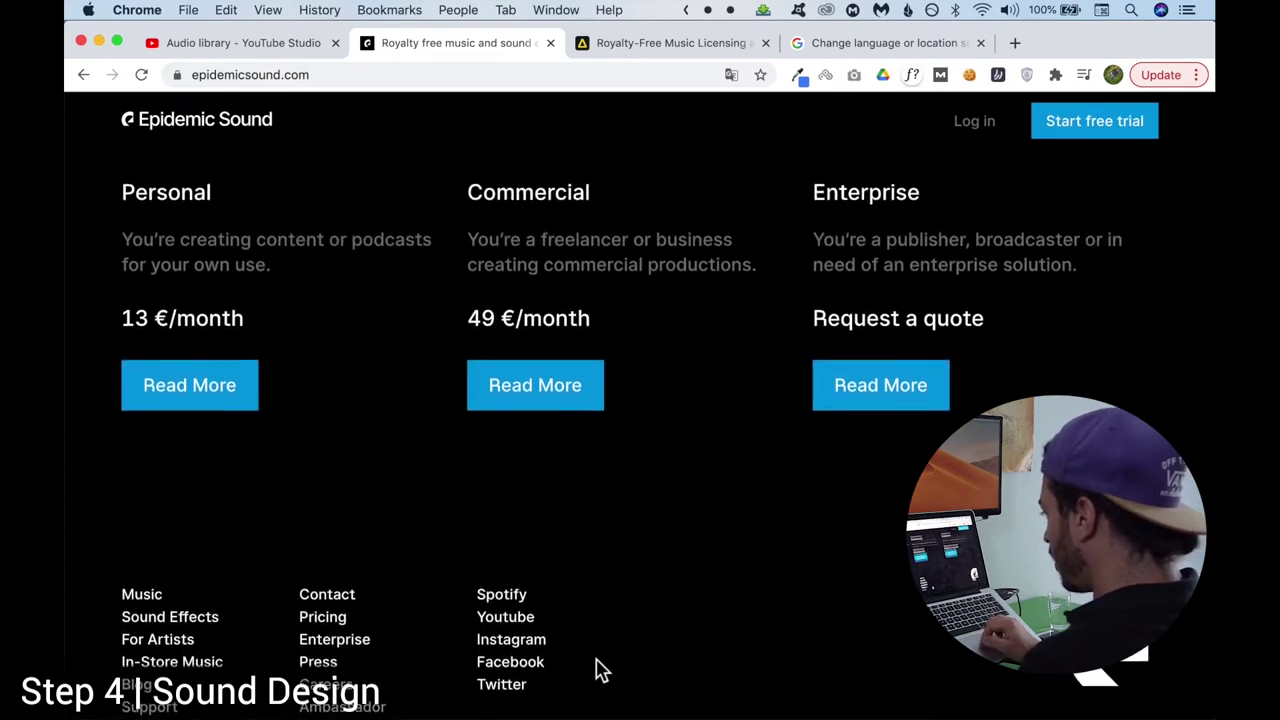
scroll(597, 668, down, 2)
scroll(597, 668, up, 20)
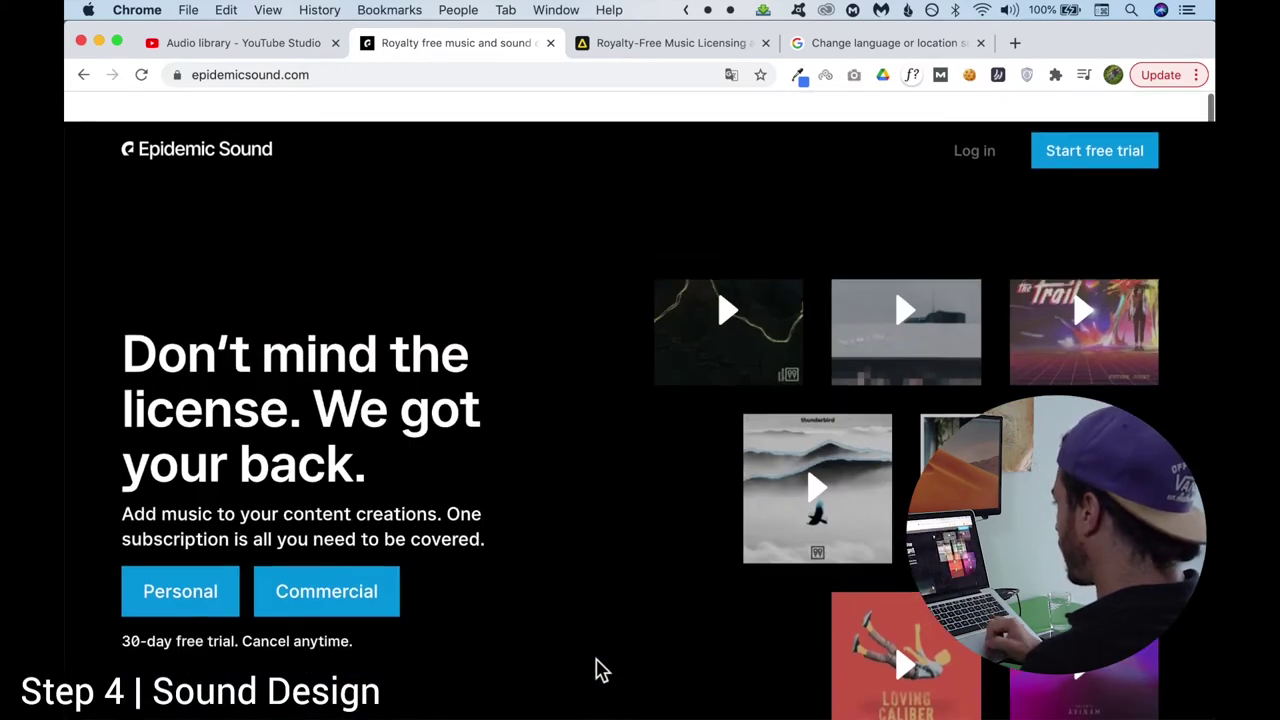
Revisit the open music library pages, and close the Epidemic Sound and Artlist pages.
click(664, 43)
click(264, 46)
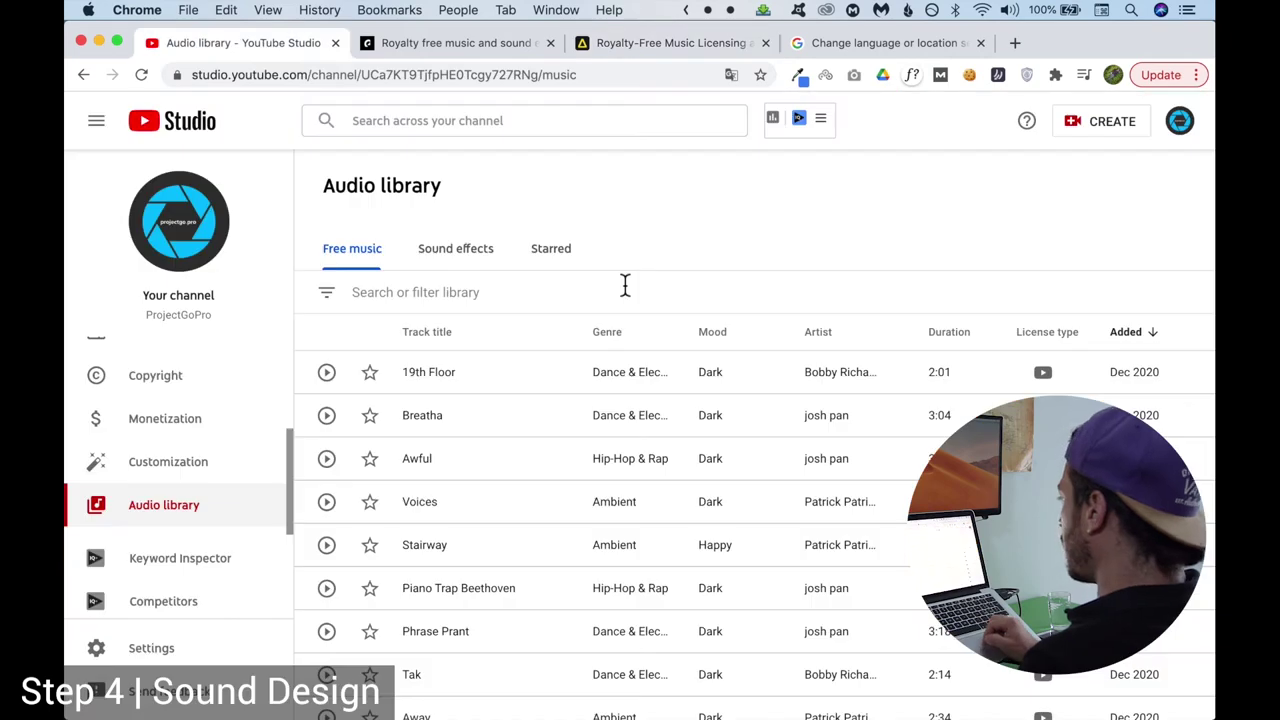
click(627, 46)
click(480, 45)
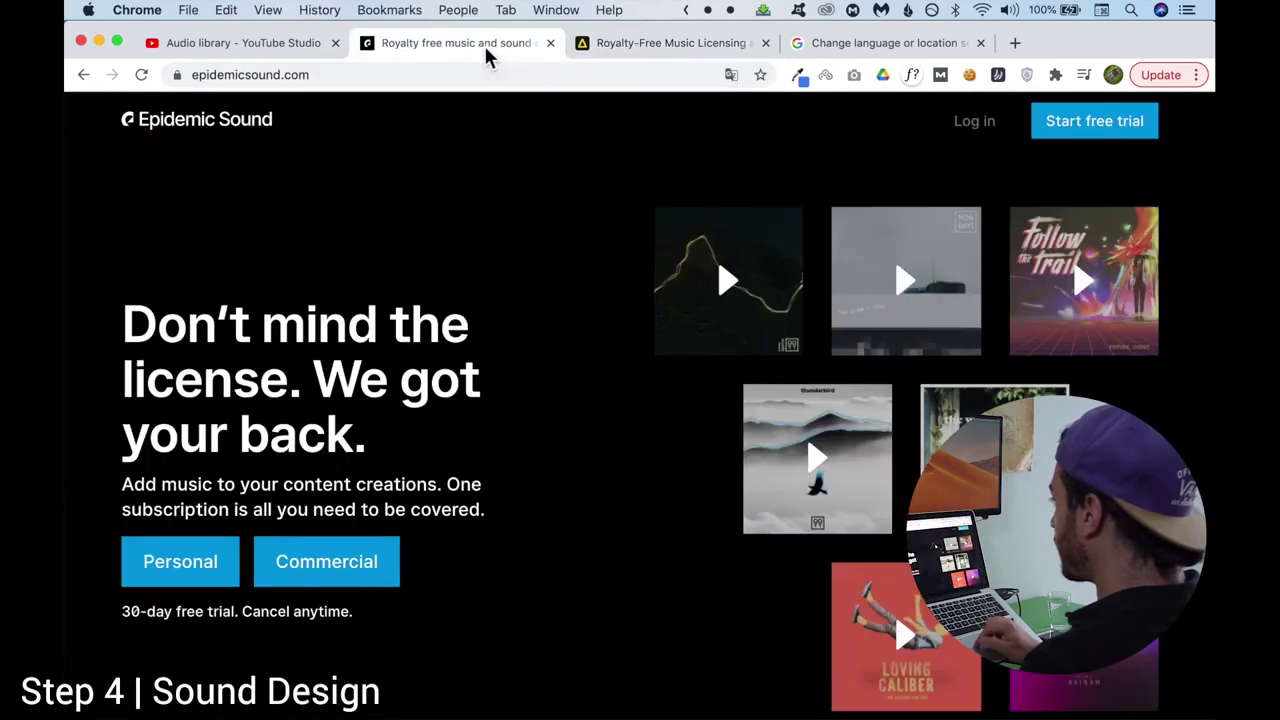
click(551, 43)
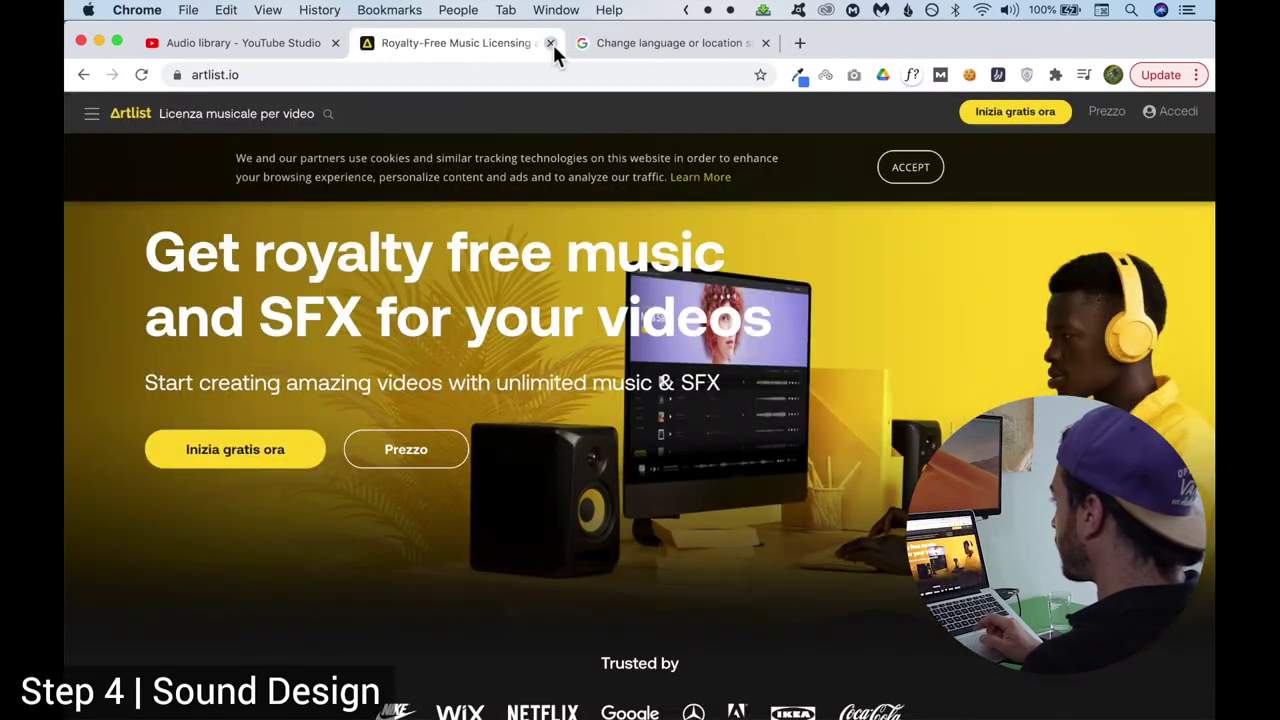
click(553, 44)
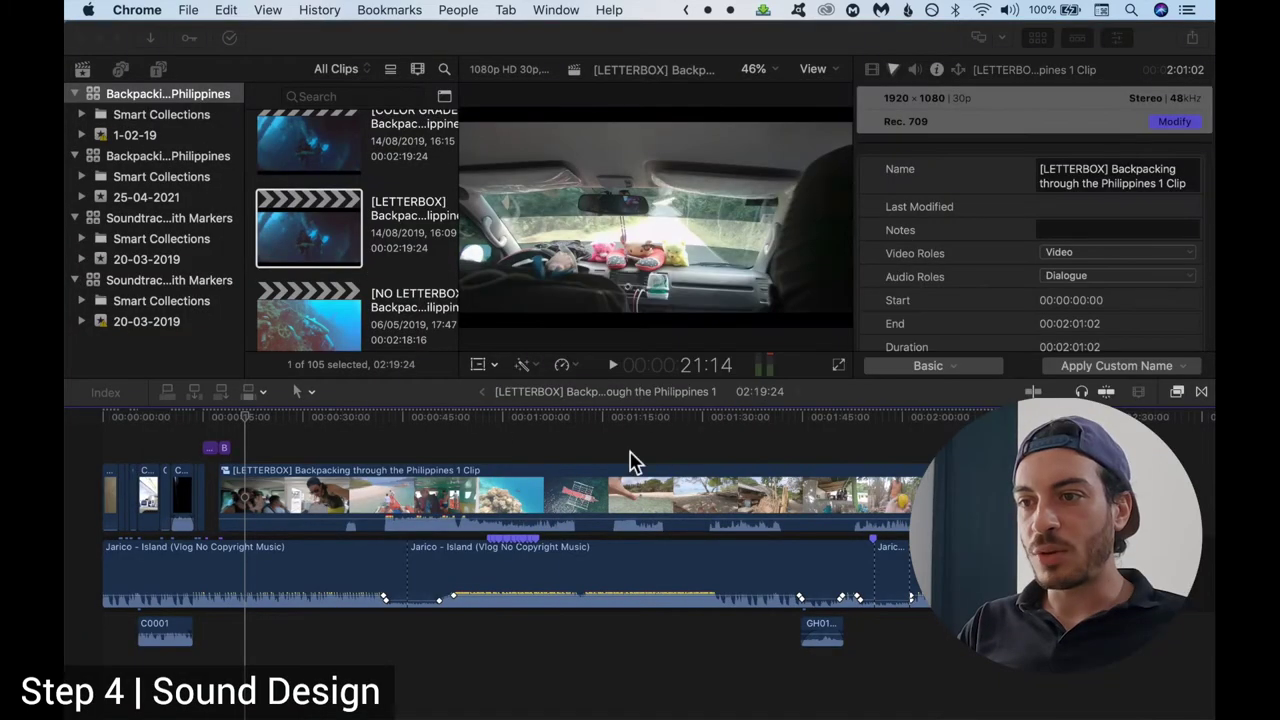
Switch to Final Cut Pro and play the LETTERBOX project from about 40 seconds to examine the music volume keyframes, dismissing the dropped-frames warning.
click(550, 555)
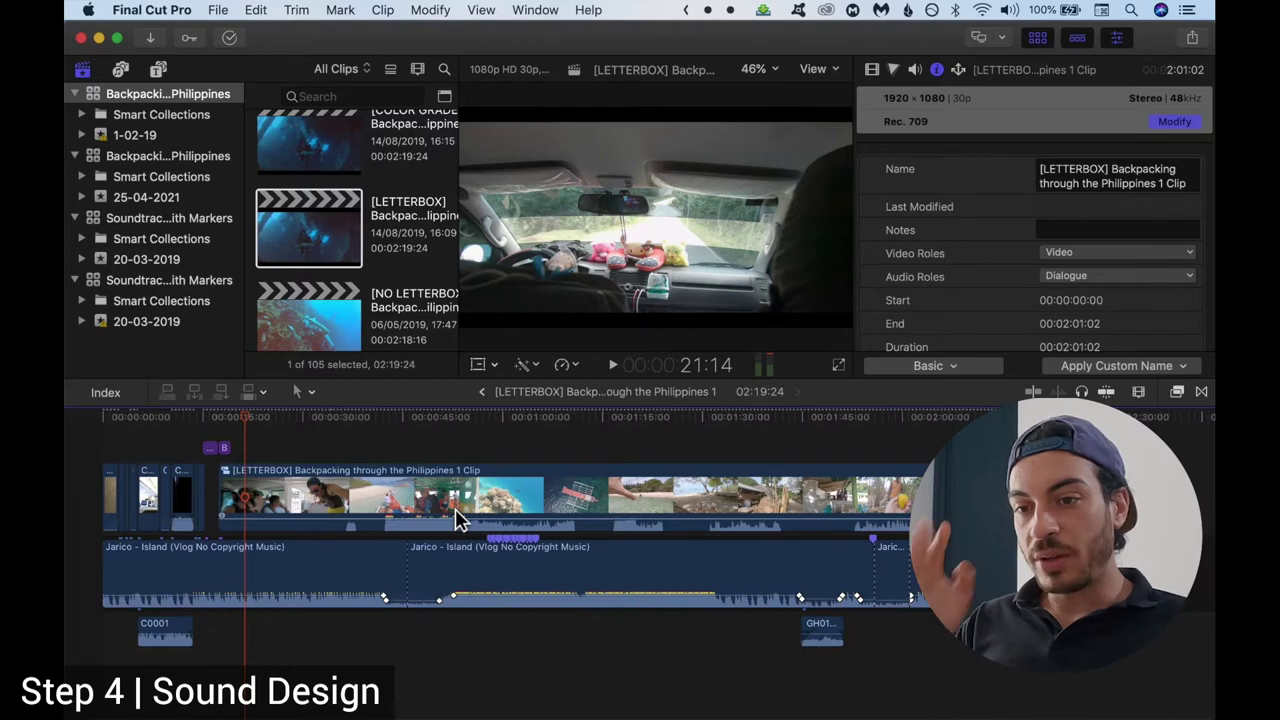
key(super+equal)
mouse_move(366, 437)
mouse_down()
mouse_move(380, 429)
mouse_move(354, 429)
mouse_move(370, 431)
mouse_up()
key(super+equal)
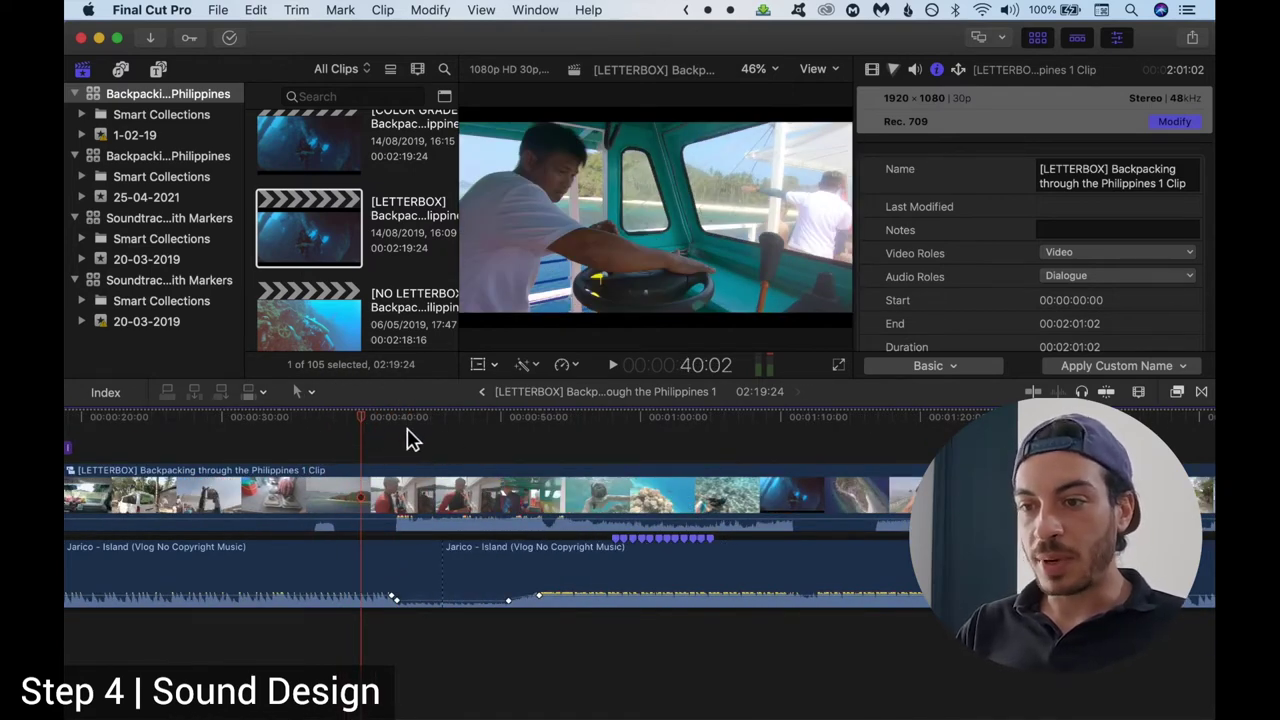
click(386, 431)
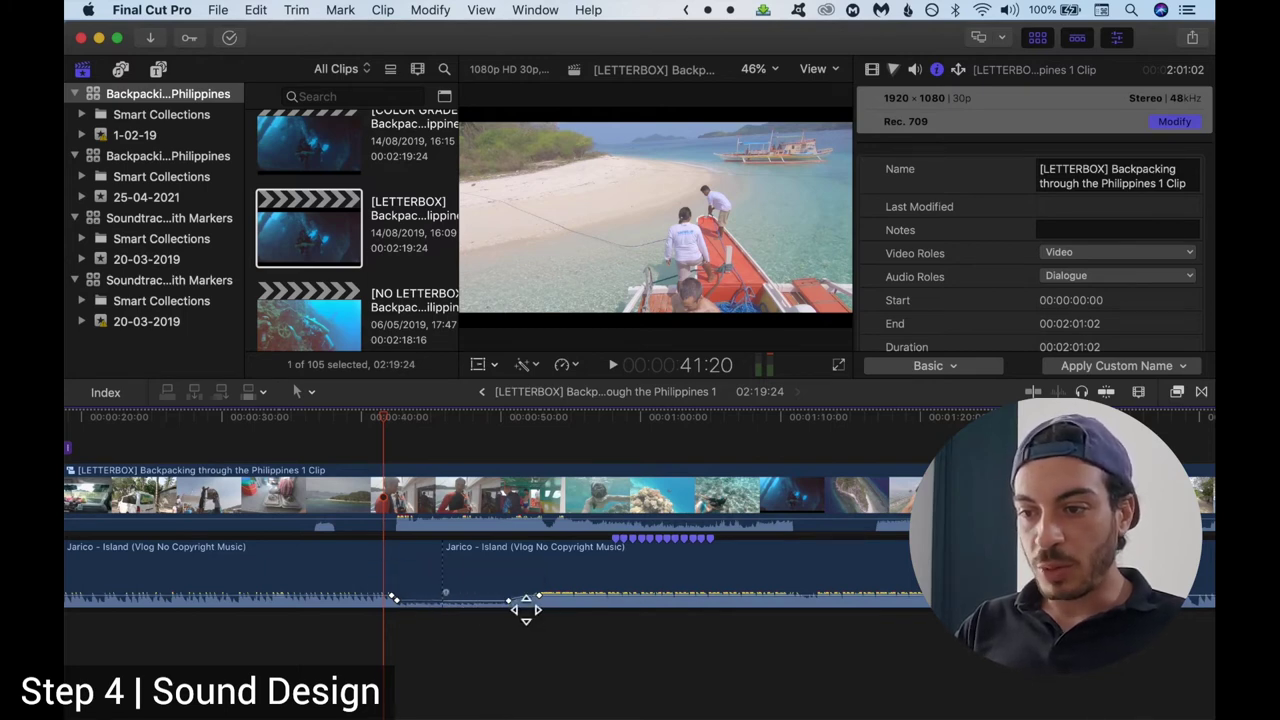
key(super+equal)
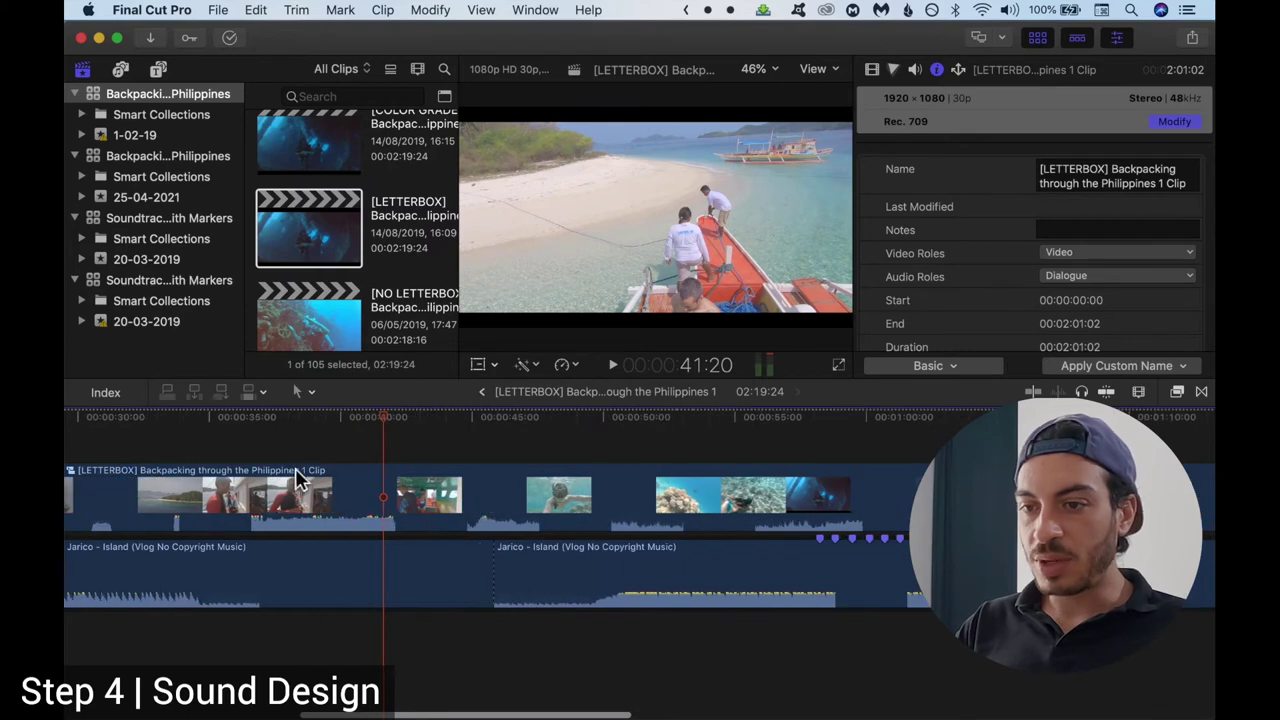
click(370, 420)
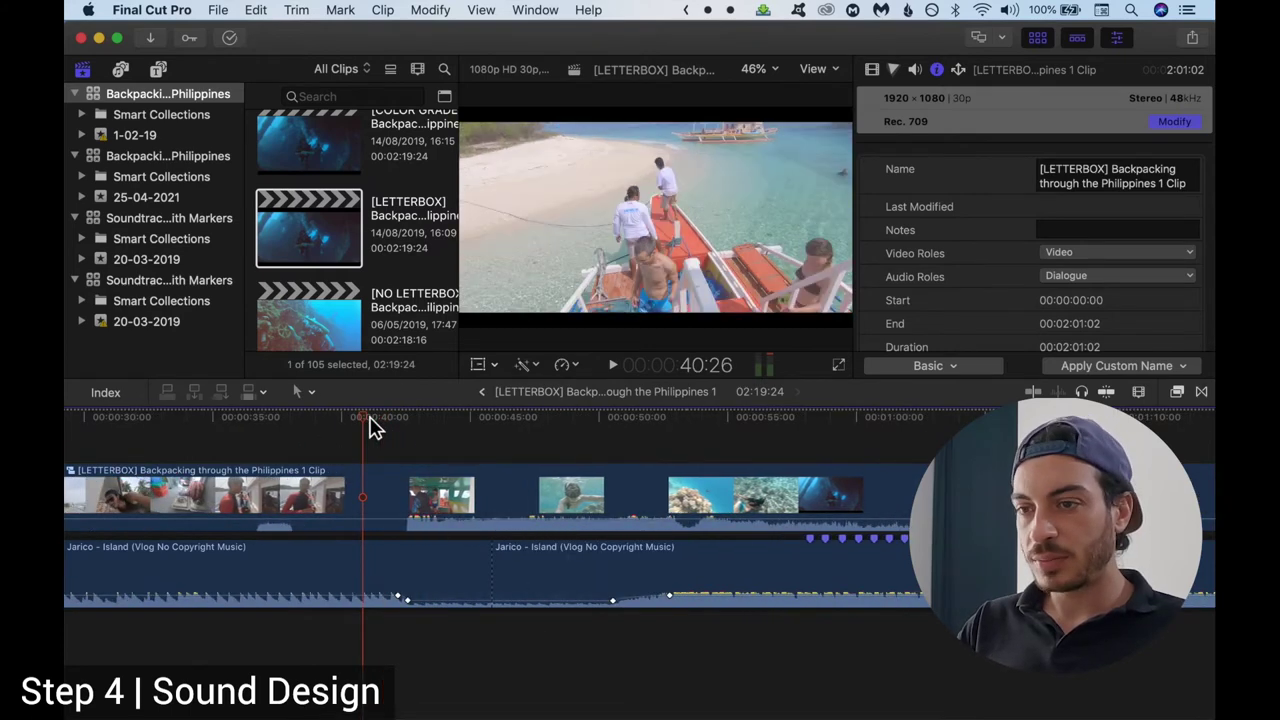
key(space)
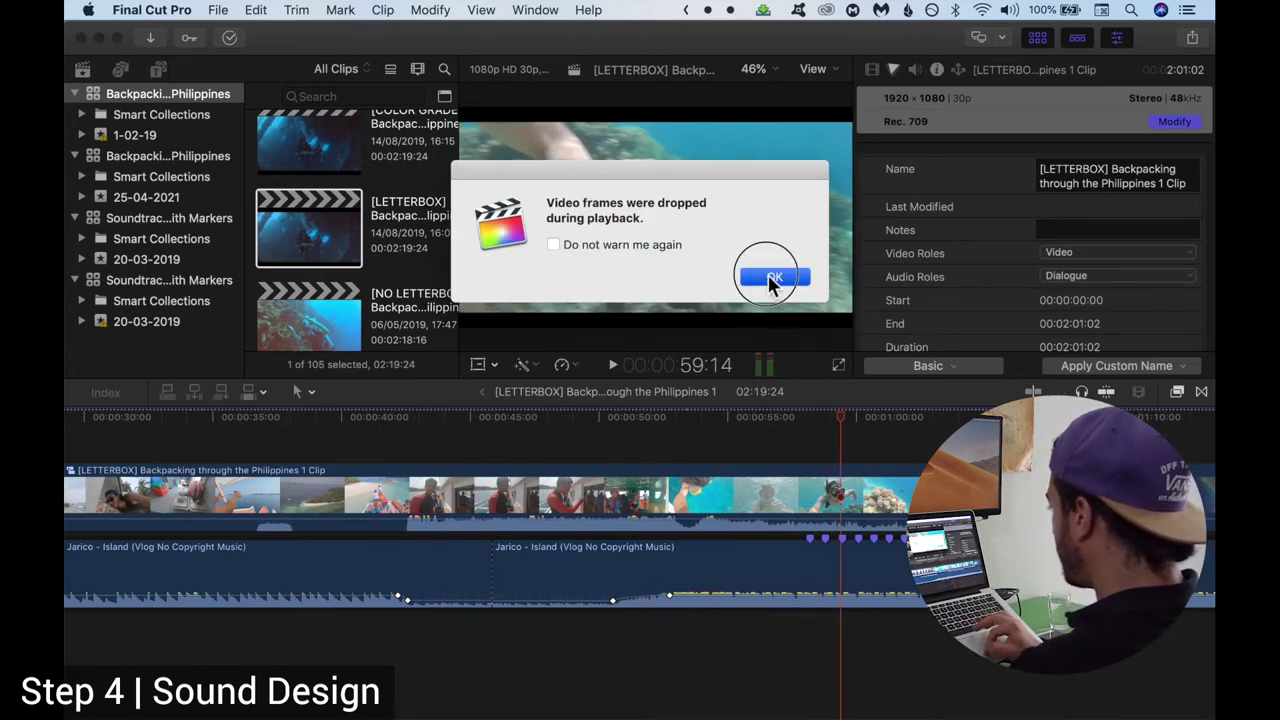
click(771, 279)
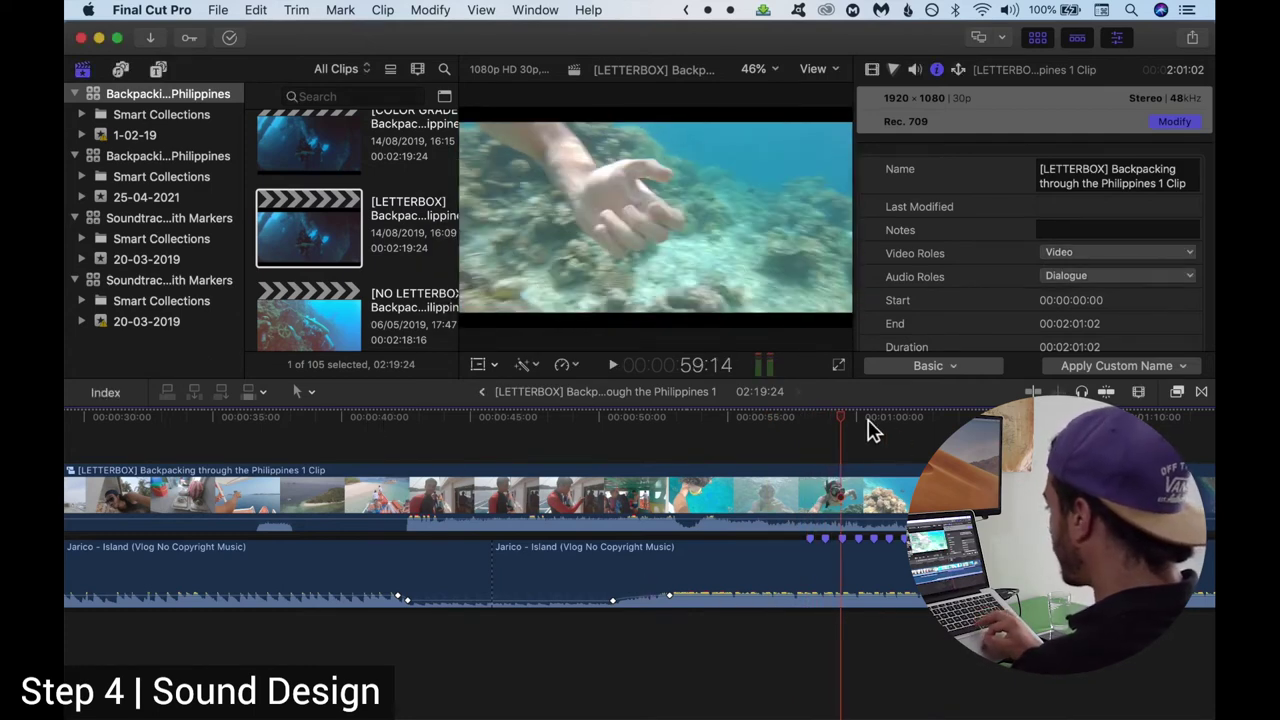
key(space)
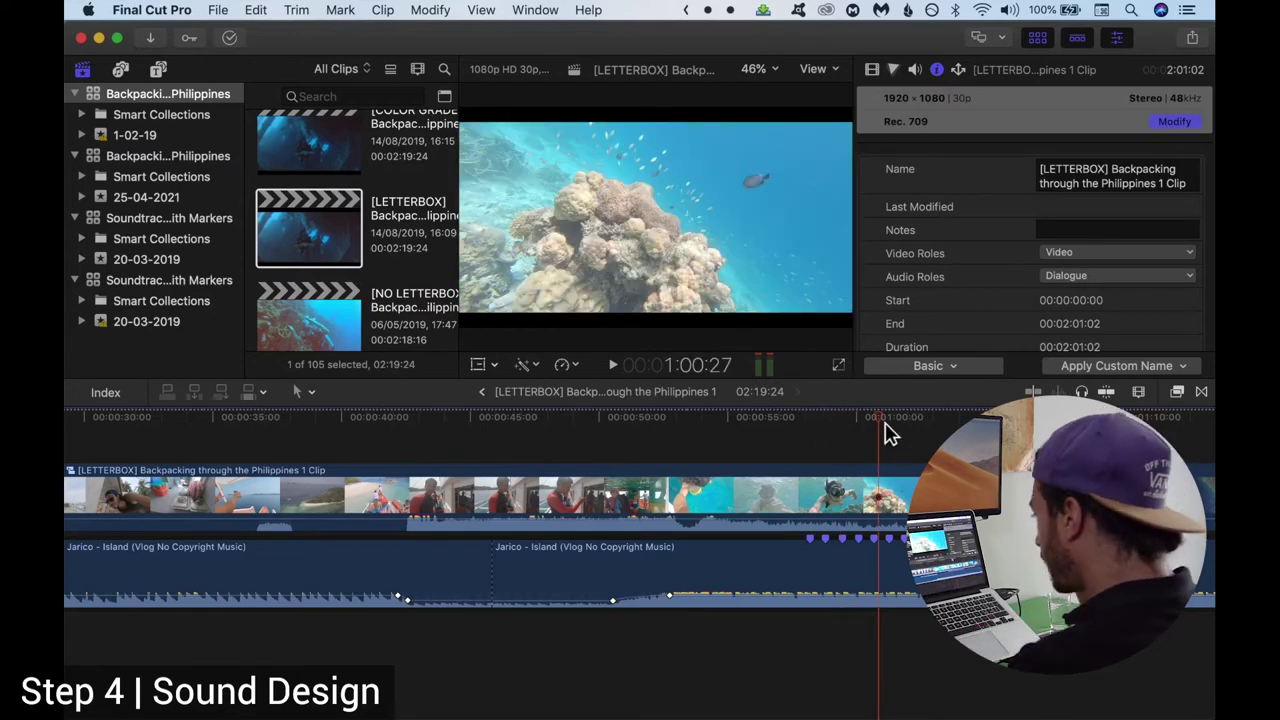
Look over the music's volume keyframes and the GH013854 audio clip near 1:45, and place the playhead at about 1:41:16.
scroll(890, 433, right, 3)
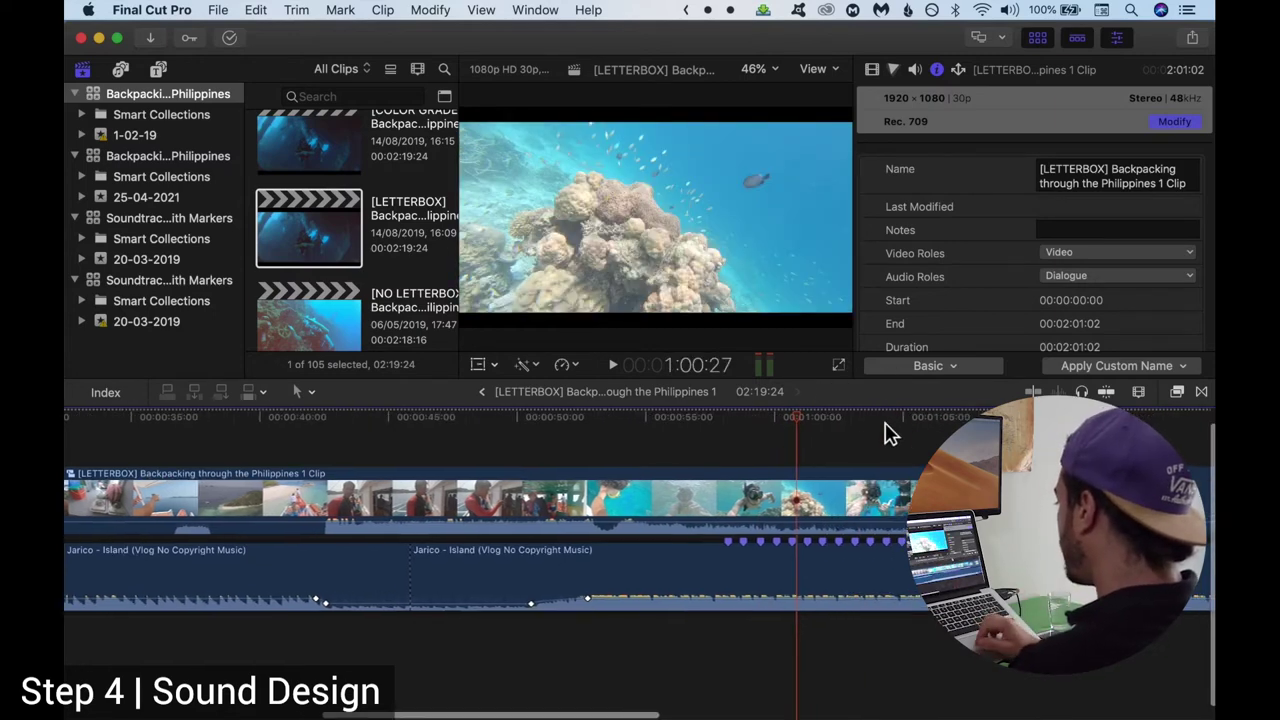
scroll(890, 433, down, 2)
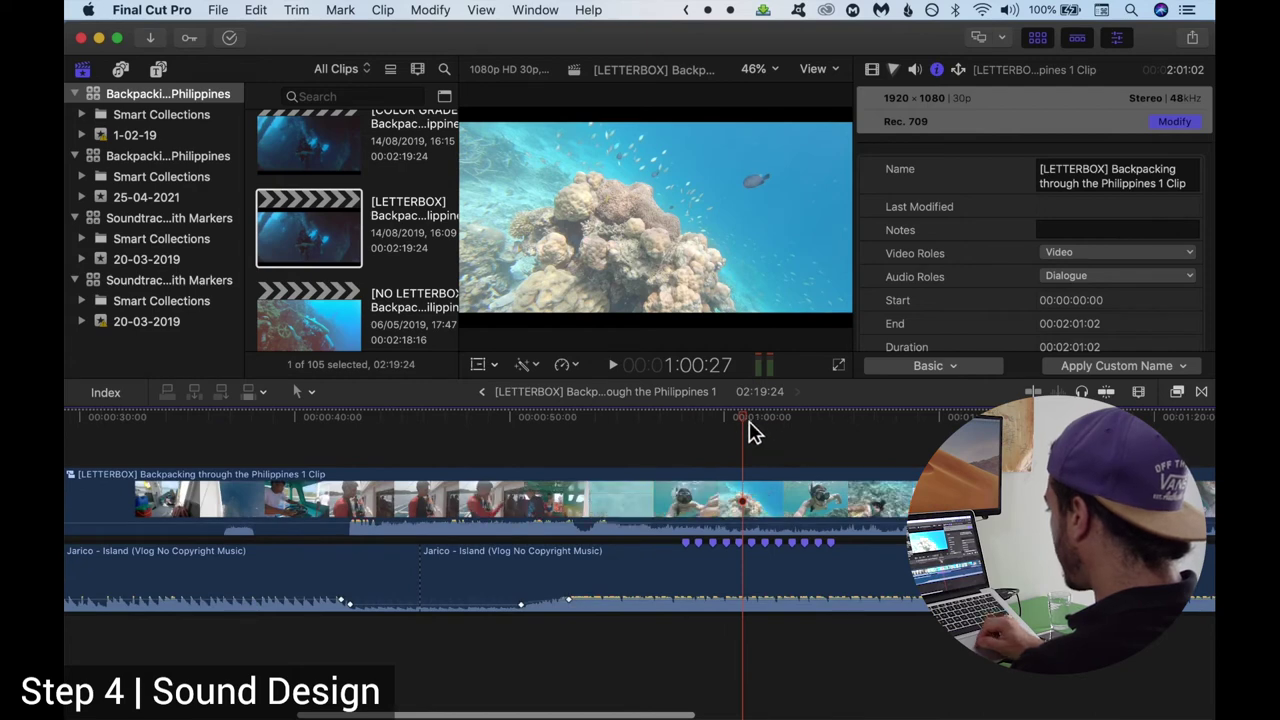
scroll(751, 429, right, 3)
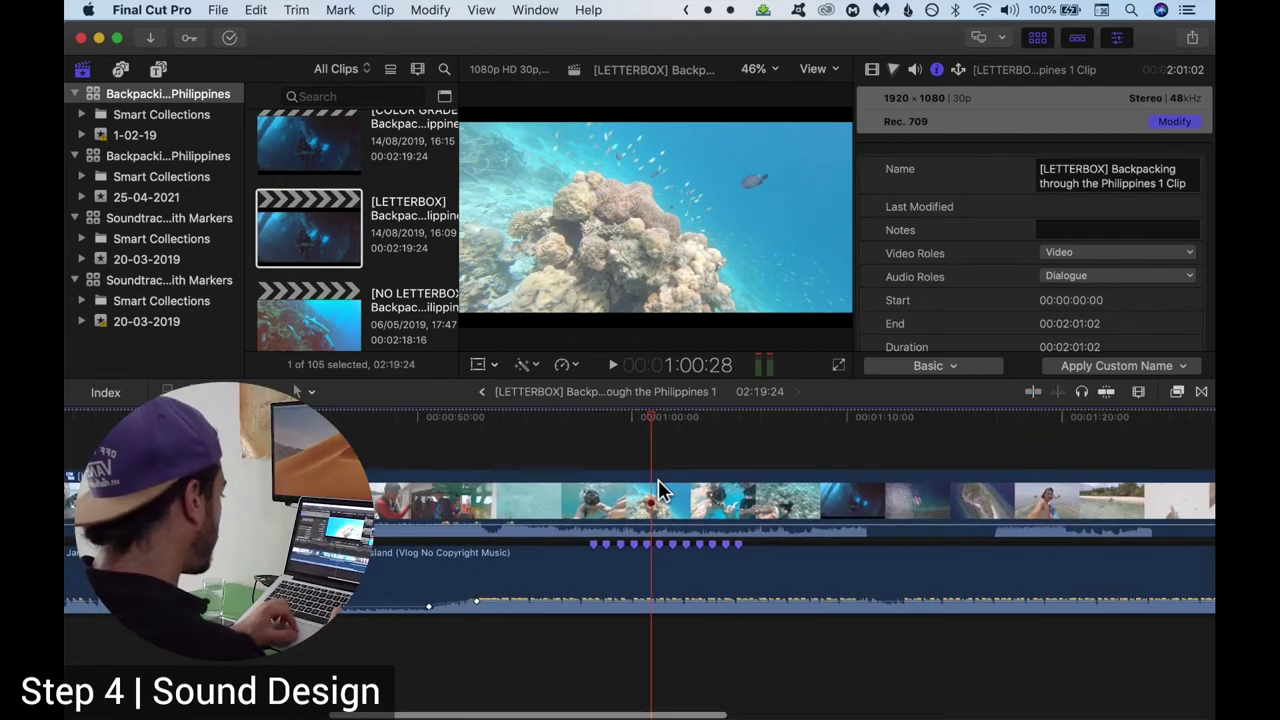
scroll(820, 470, down, 2)
click(1012, 452)
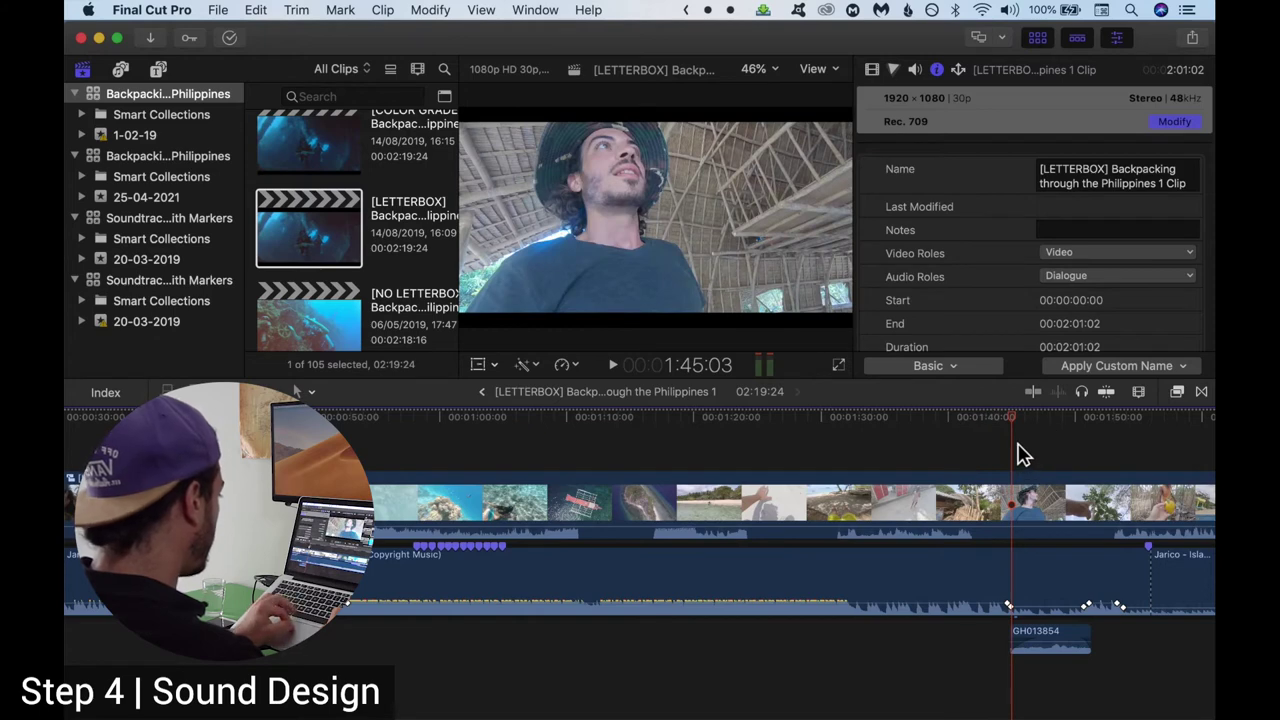
scroll(880, 457, right, 2)
click(878, 428)
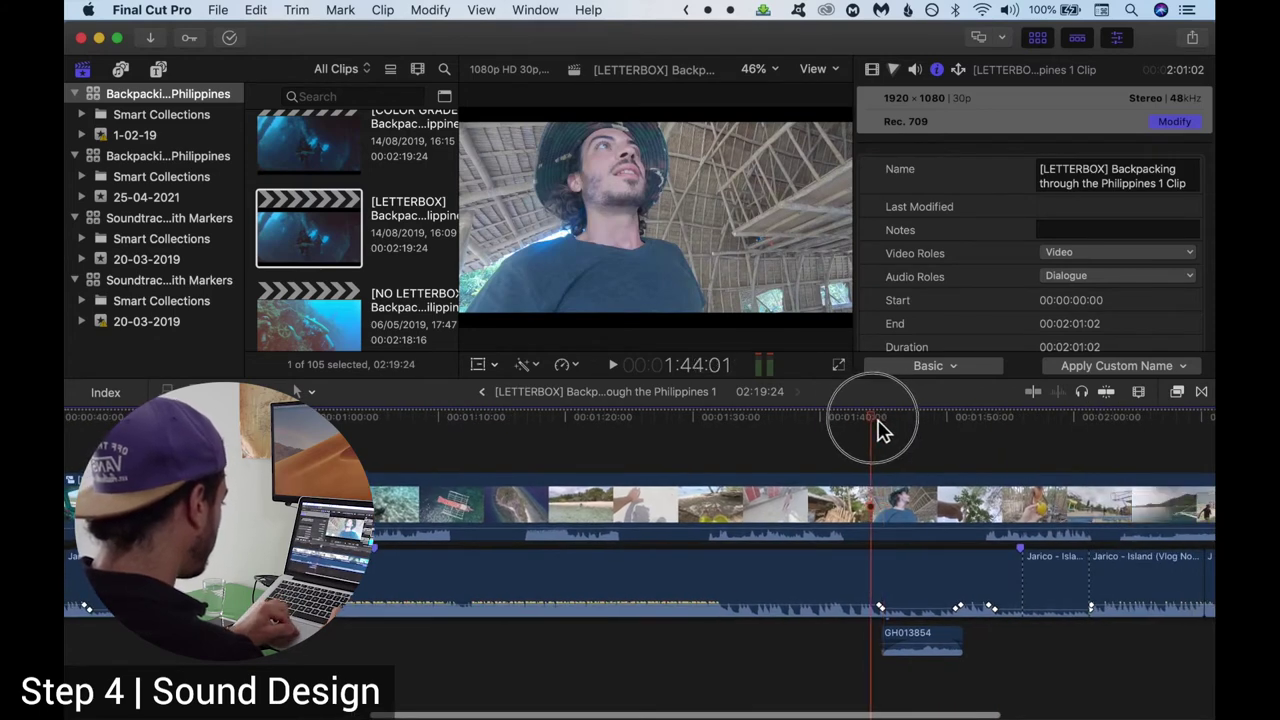
key(super+equal)
key(super+equal)
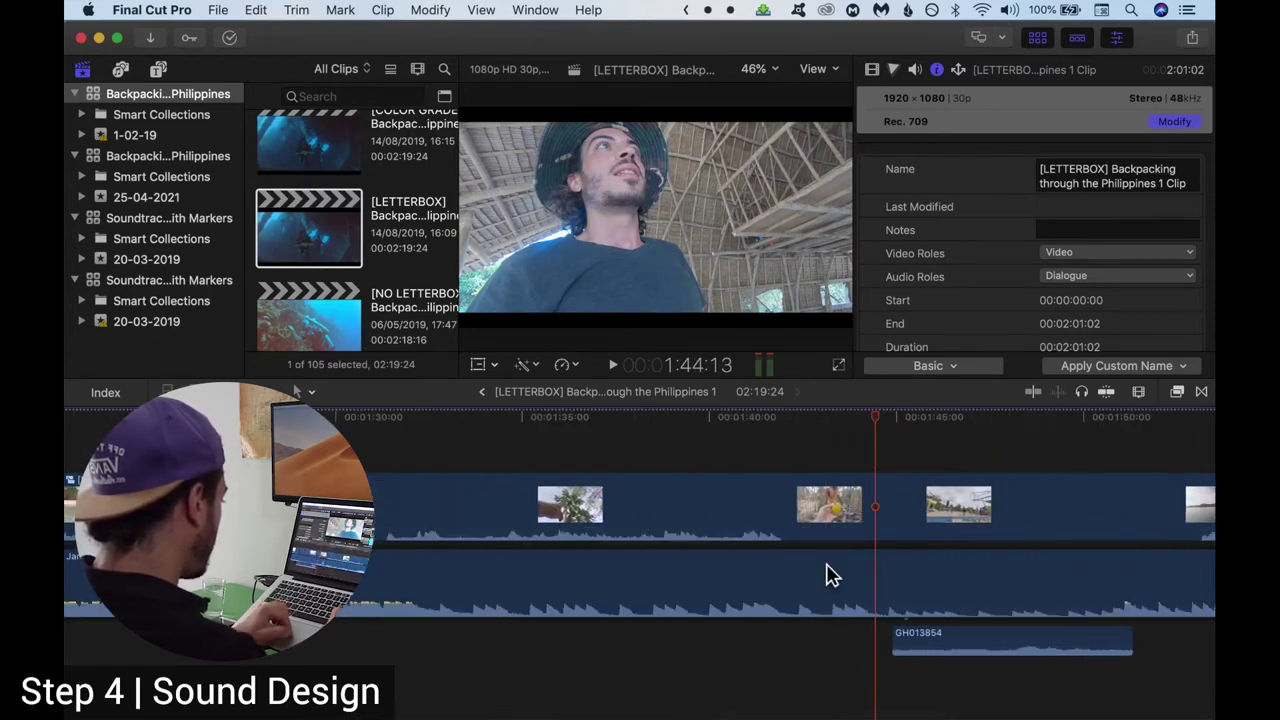
scroll(917, 571, right, 2)
drag(808, 429, 698, 429)
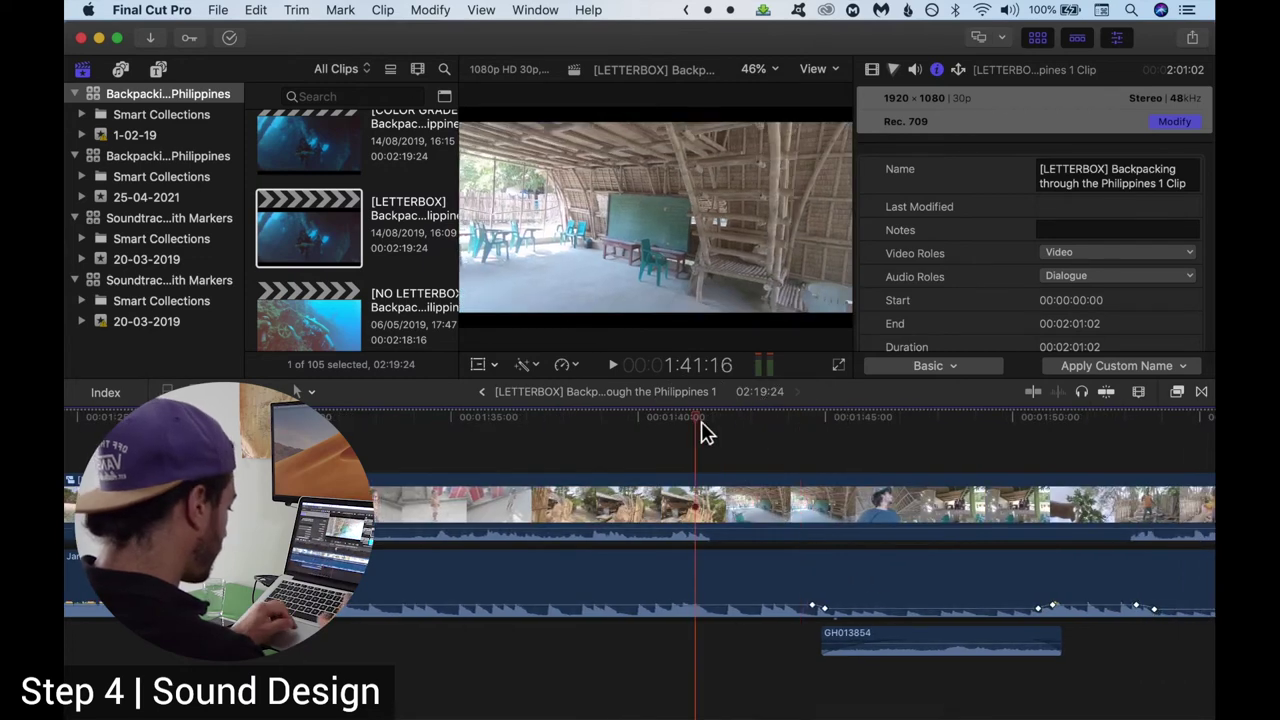
Add two volume keyframes to the music just after 1:41 and raise the stretch up to the next keyframe to 12.0 dB.
alt+click(711, 607)
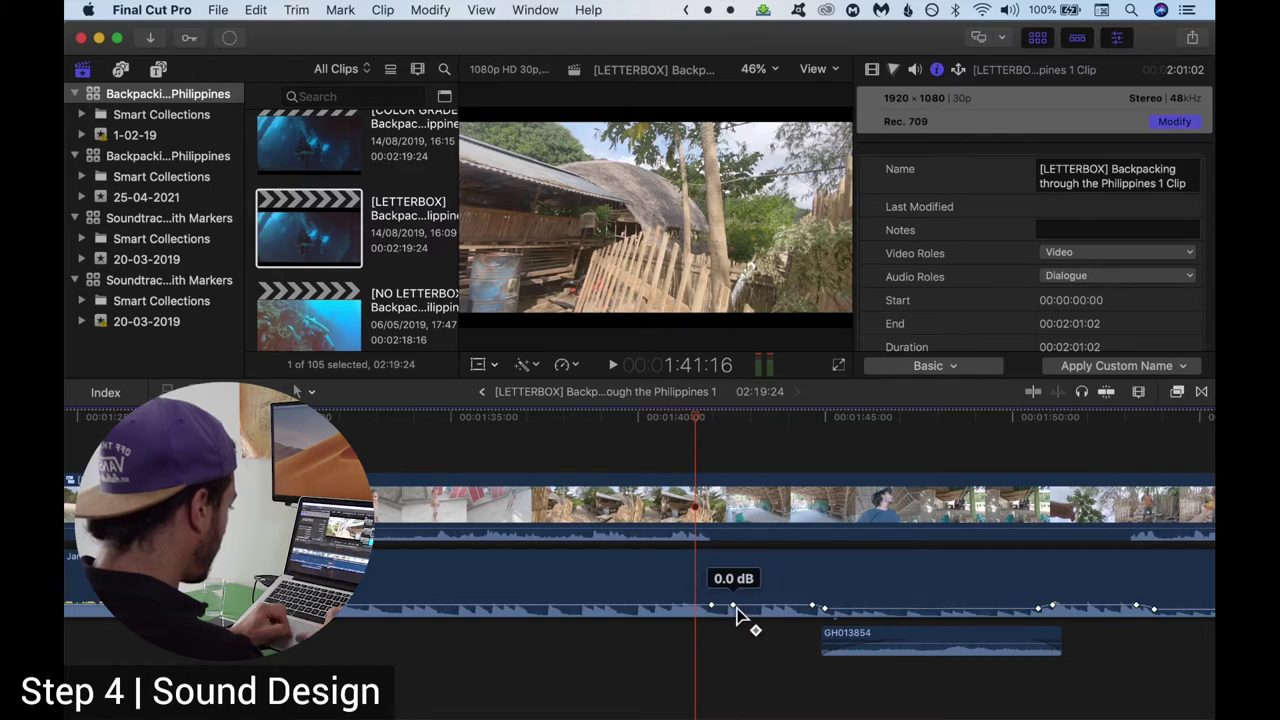
alt+click(735, 607)
drag(787, 614, 785, 608)
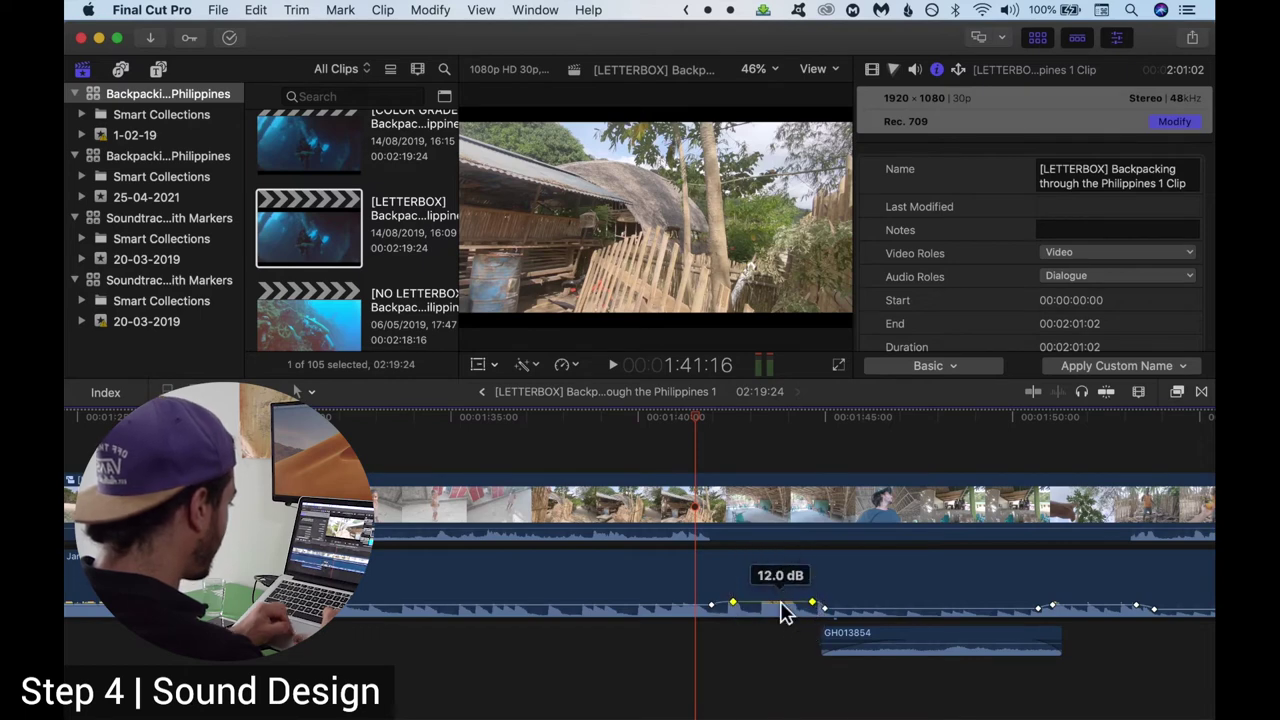
Try adding several volume keyframes to the music just before 1:41 and adjusting the level between them.
click(666, 616)
alt+click(658, 606)
alt+click(630, 606)
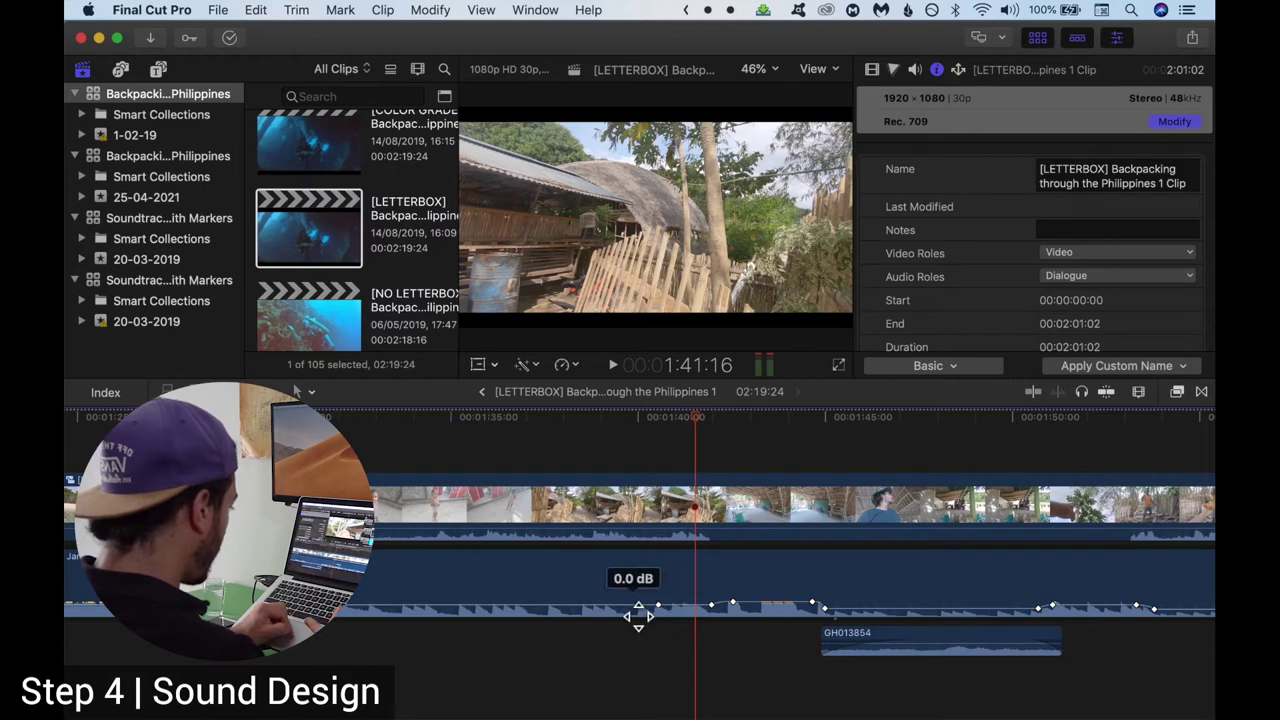
alt+click(597, 606)
drag(613, 610, 658, 620)
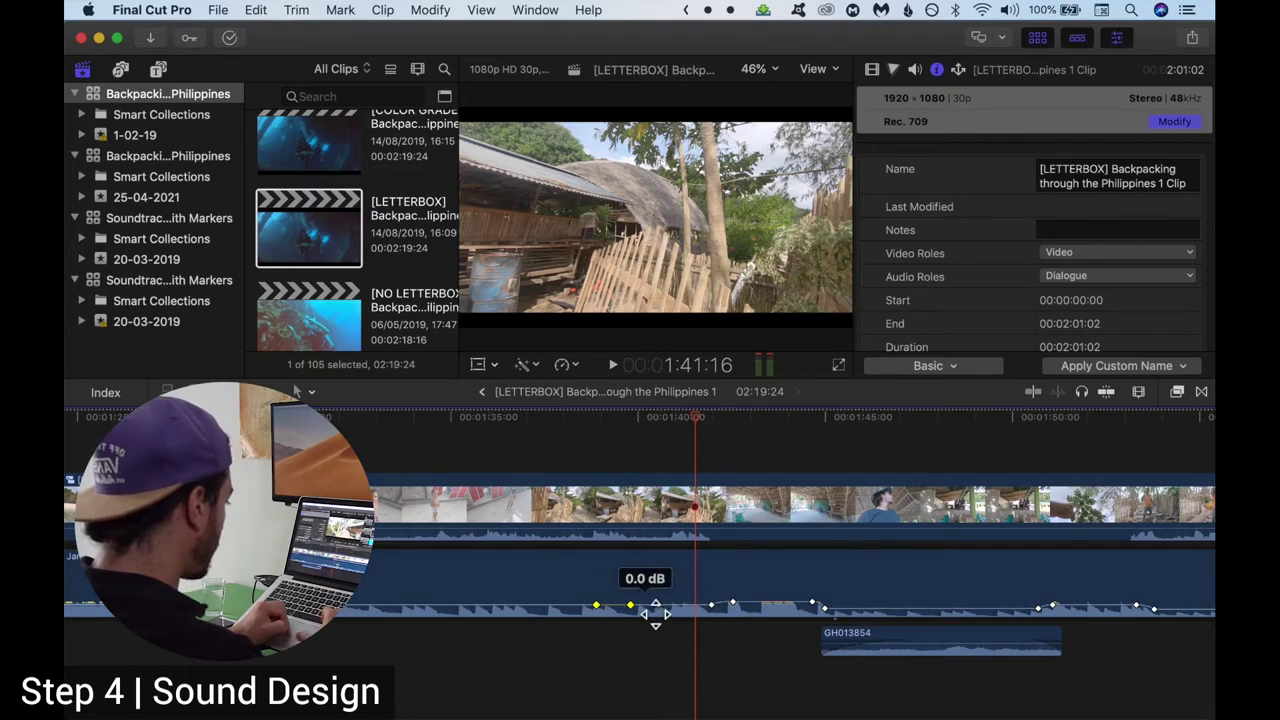
click(665, 615)
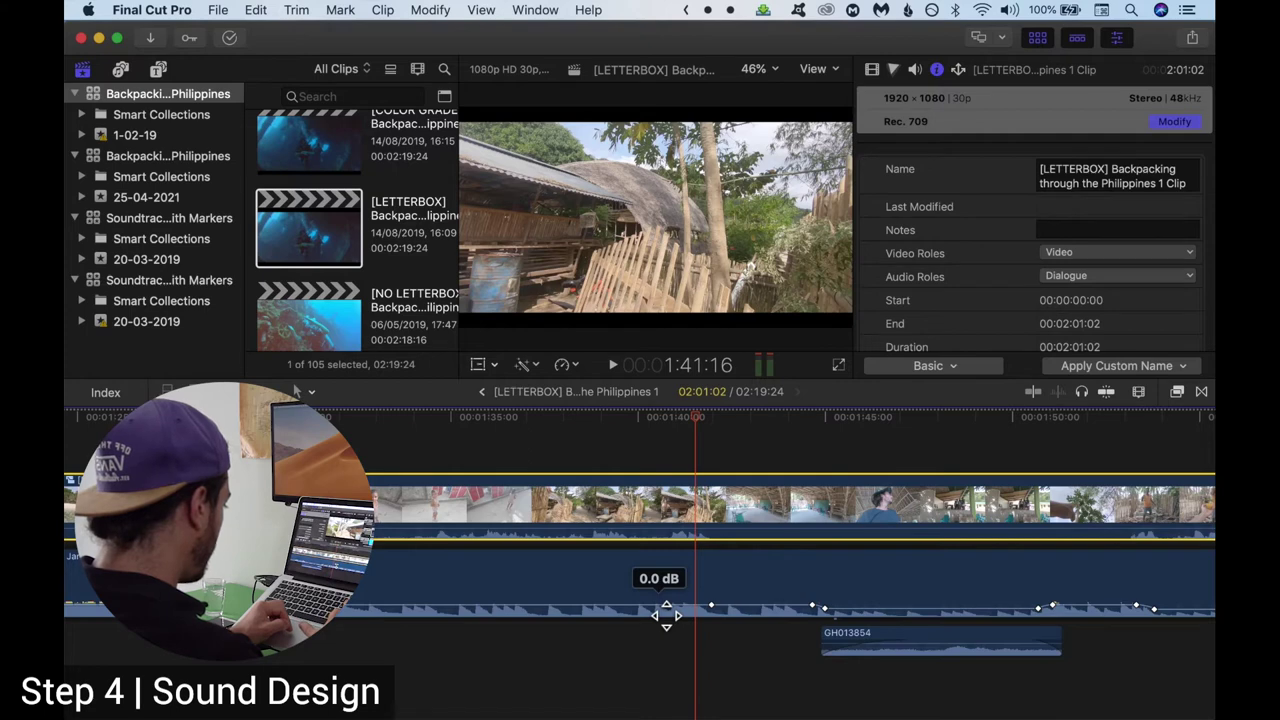
Select the GH013854 audio clip beneath the music and examine how the music's volume keyframes line up with it.
scroll(845, 608, right, 1)
scroll(845, 608, right, 5)
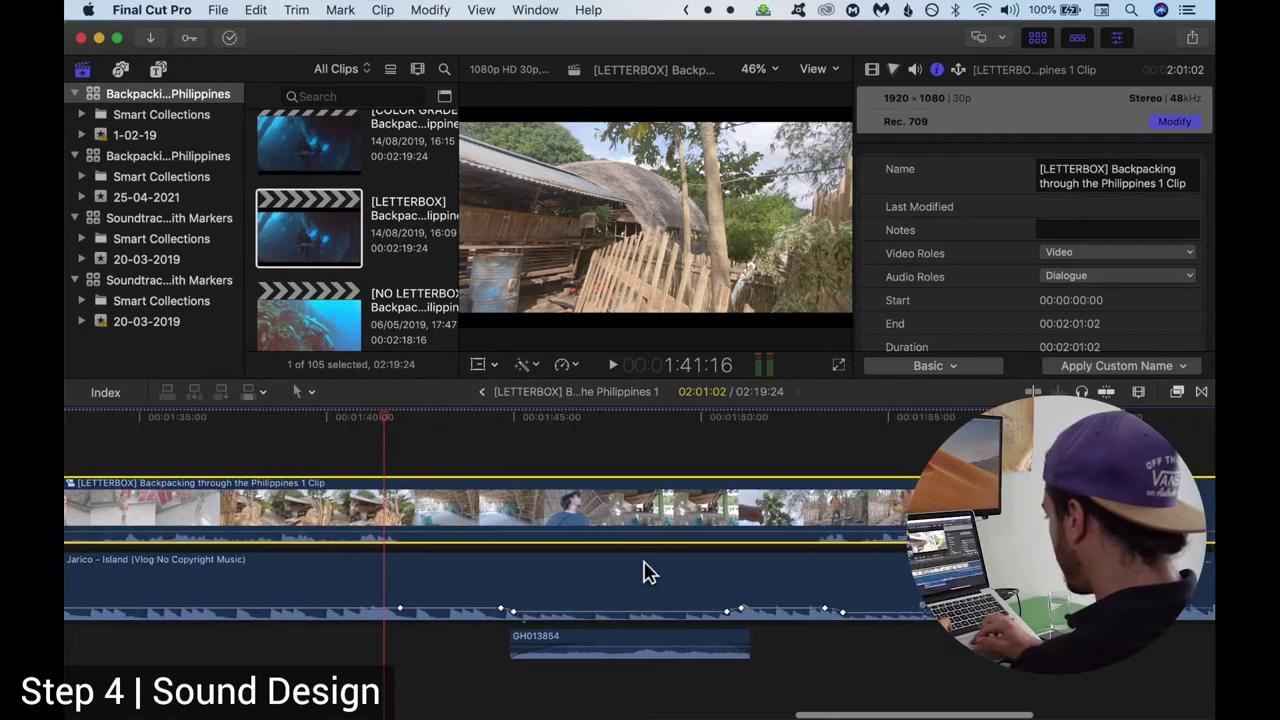
click(588, 648)
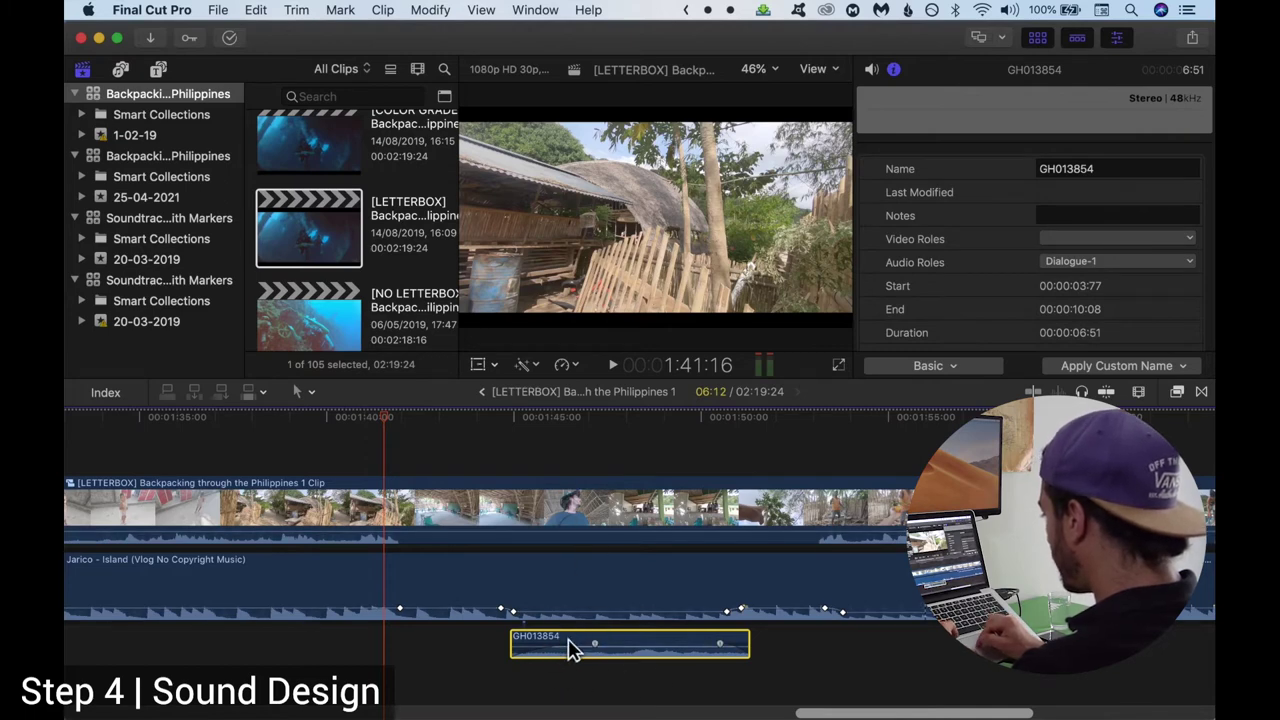
mouse_move(527, 616)
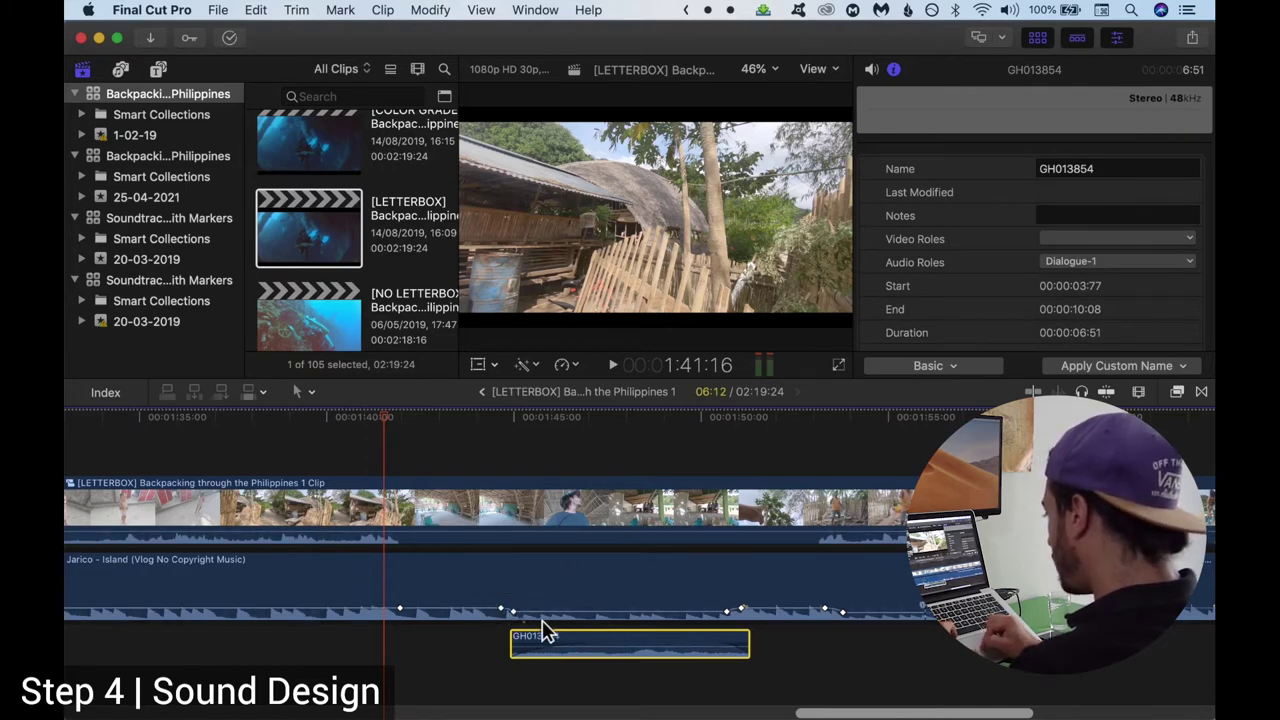
mouse_move(714, 618)
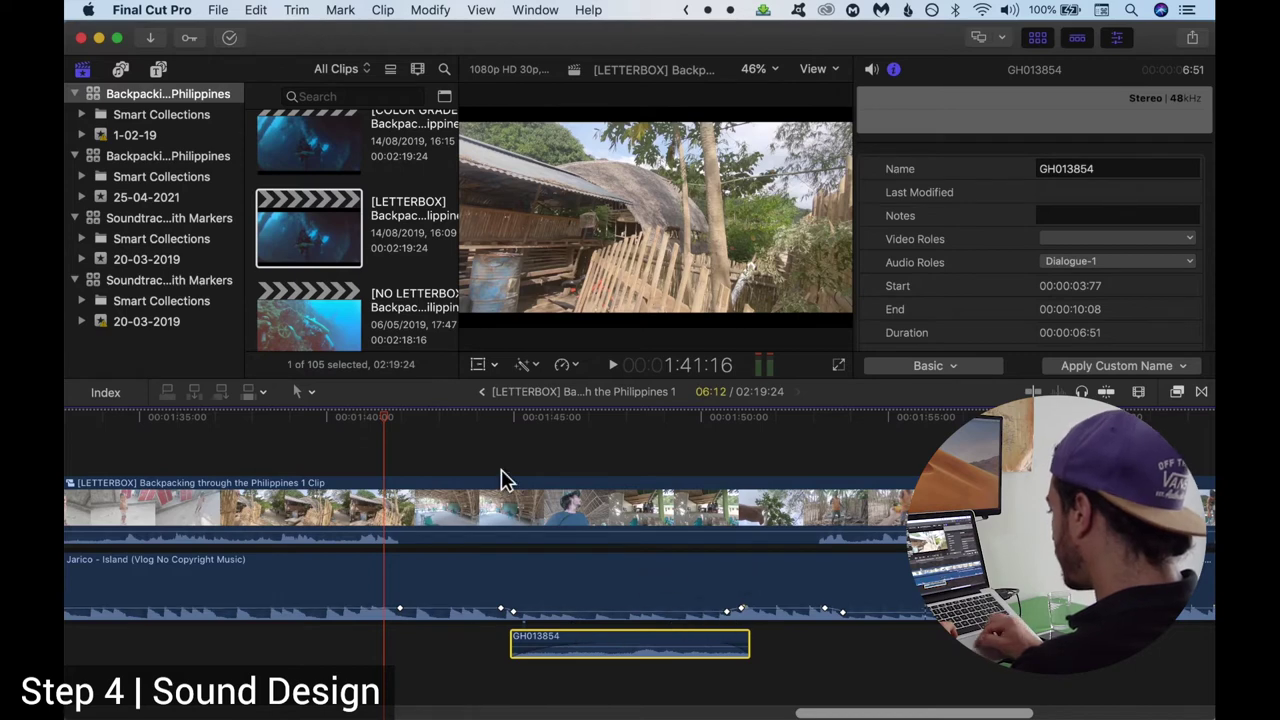
Play the timeline from about 1:43:15 to 2:01 to hear the music dips, and examine the levels on the audio meters.
click(463, 457)
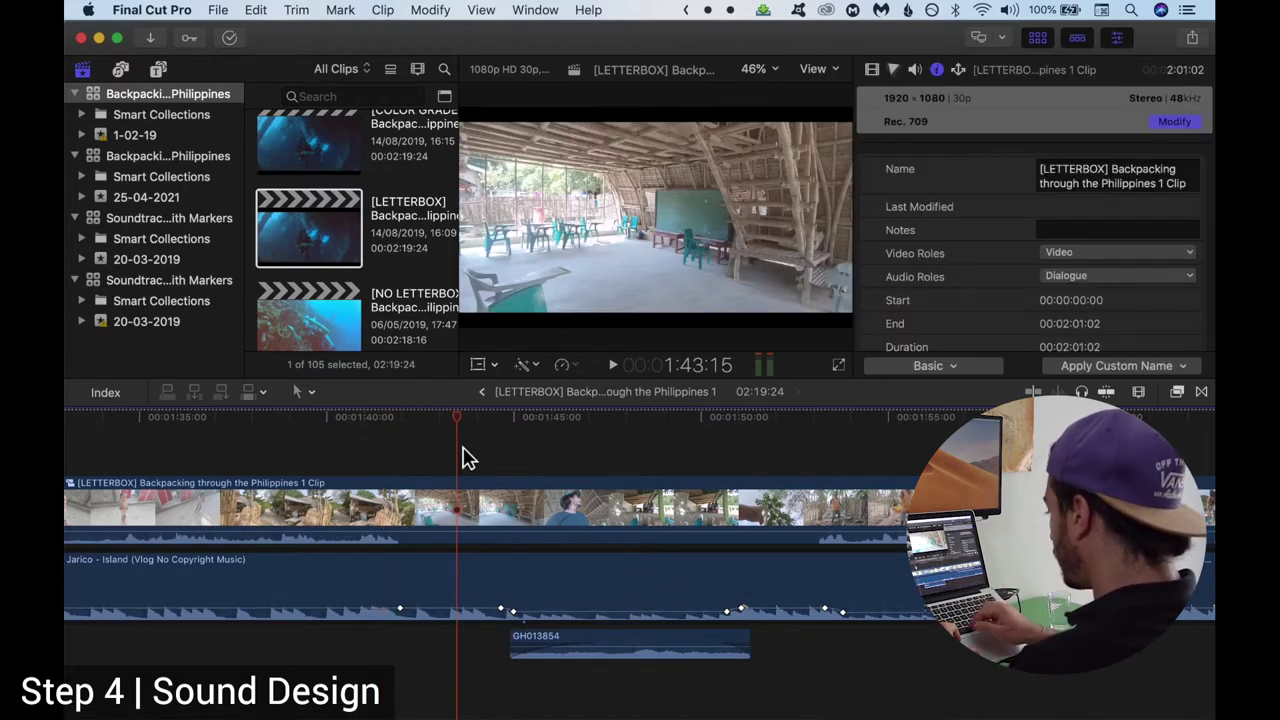
key(space)
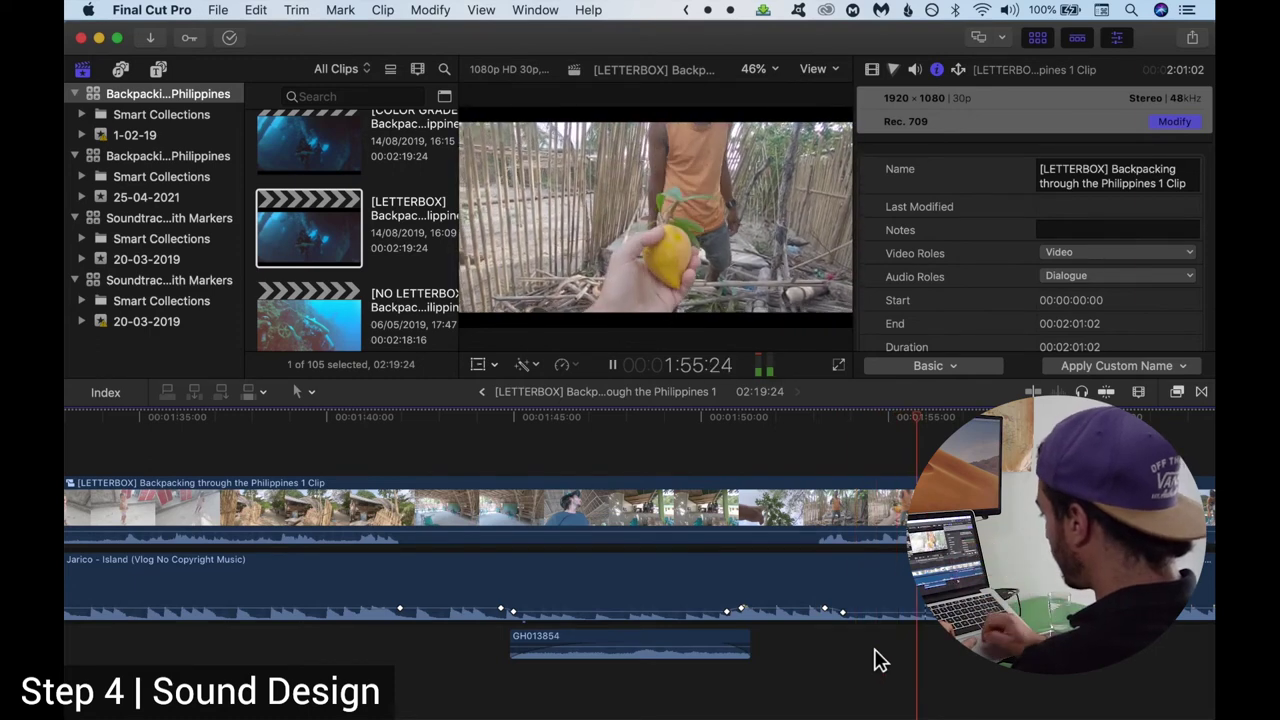
scroll(878, 658, right, 5)
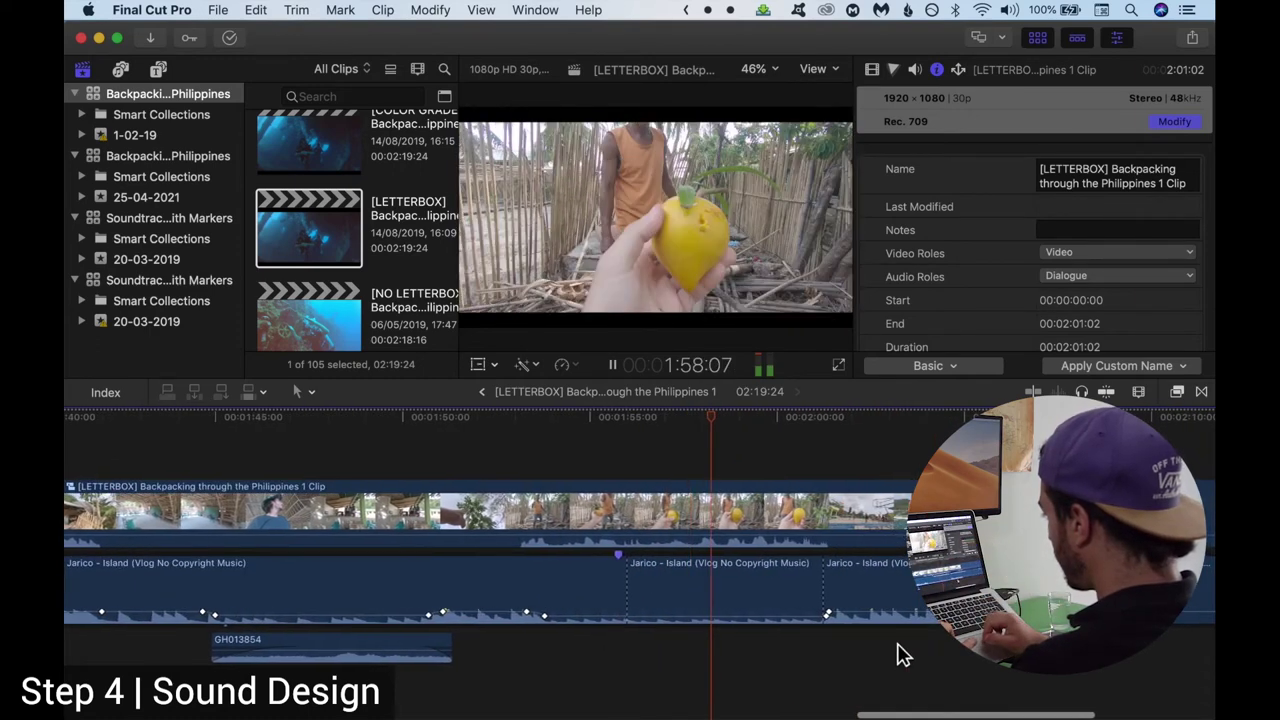
scroll(897, 655, right, 5)
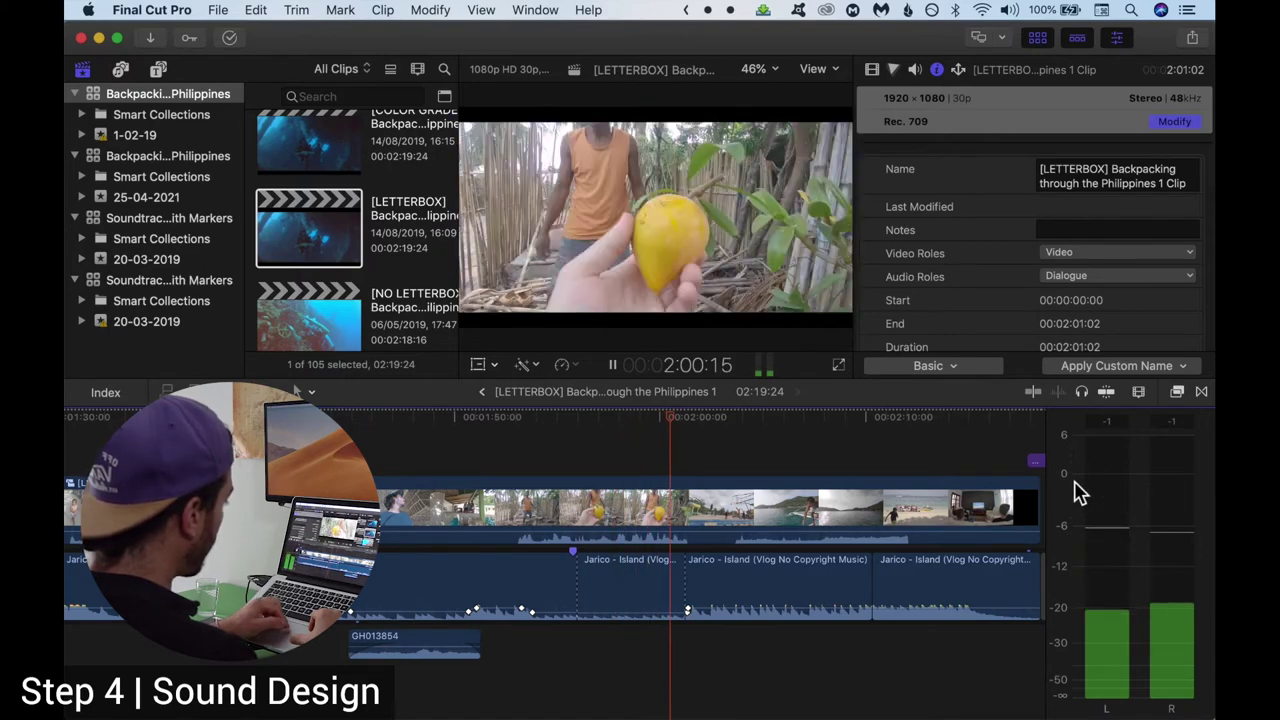
key(space)
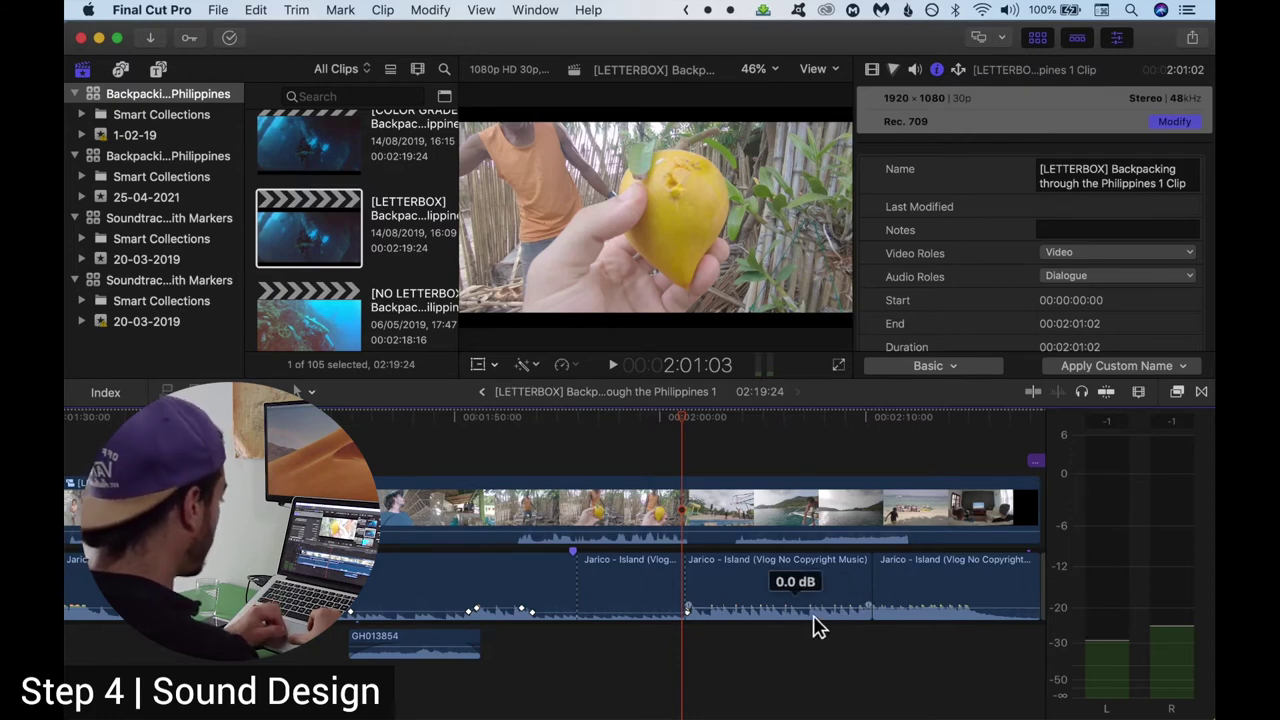
Check the level of the music clip starting at about 2:01, playing it from 2:02:10 with the audio meters in view.
key(super+equal)
key(super+equal)
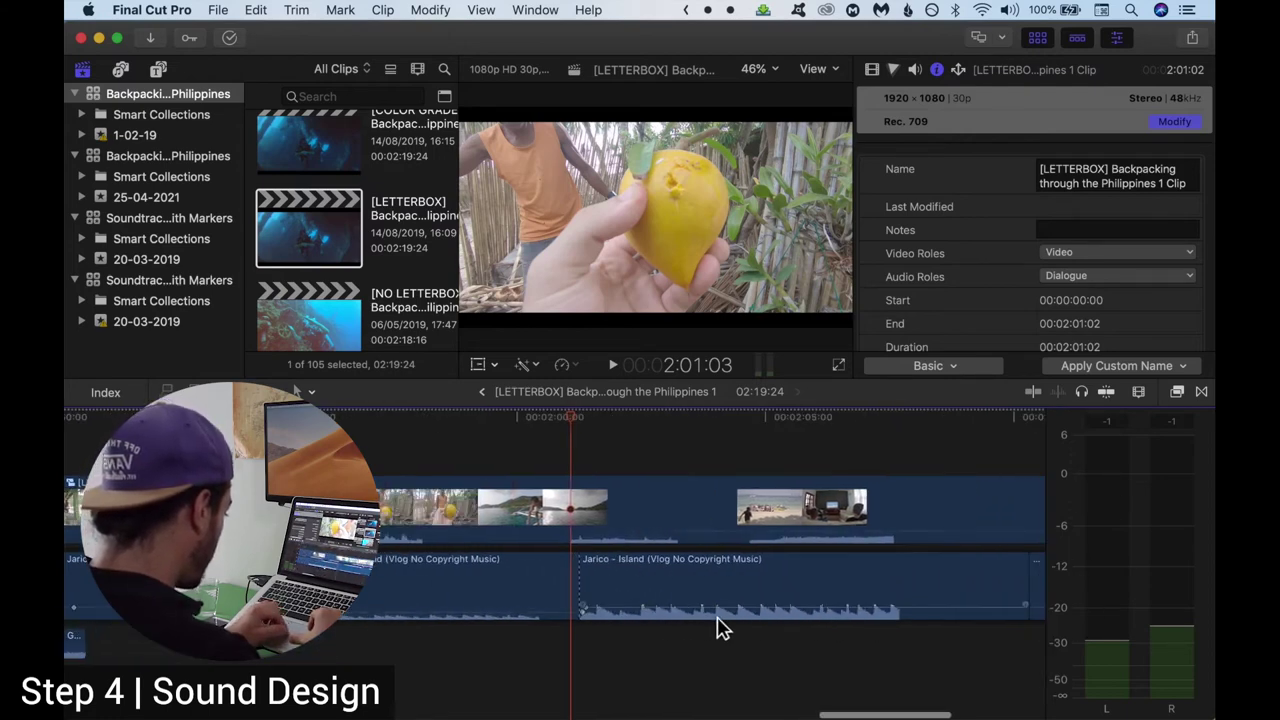
drag(715, 617, 708, 615)
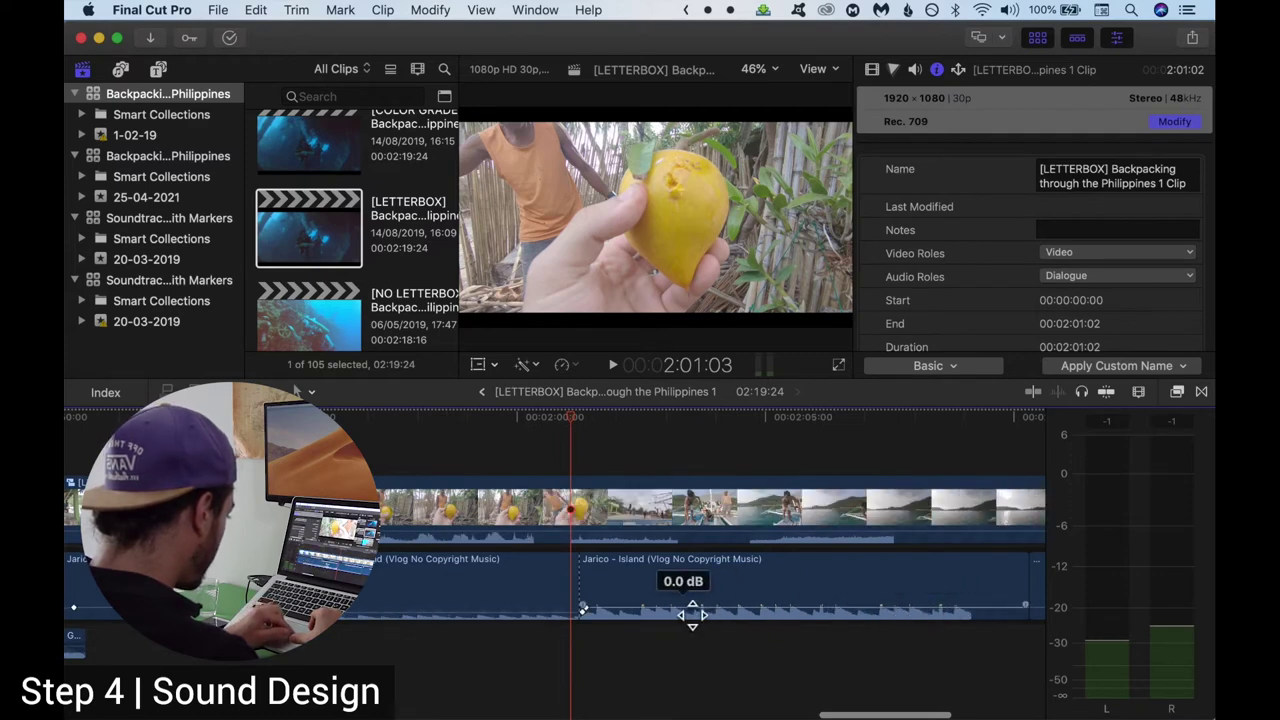
drag(722, 613, 715, 614)
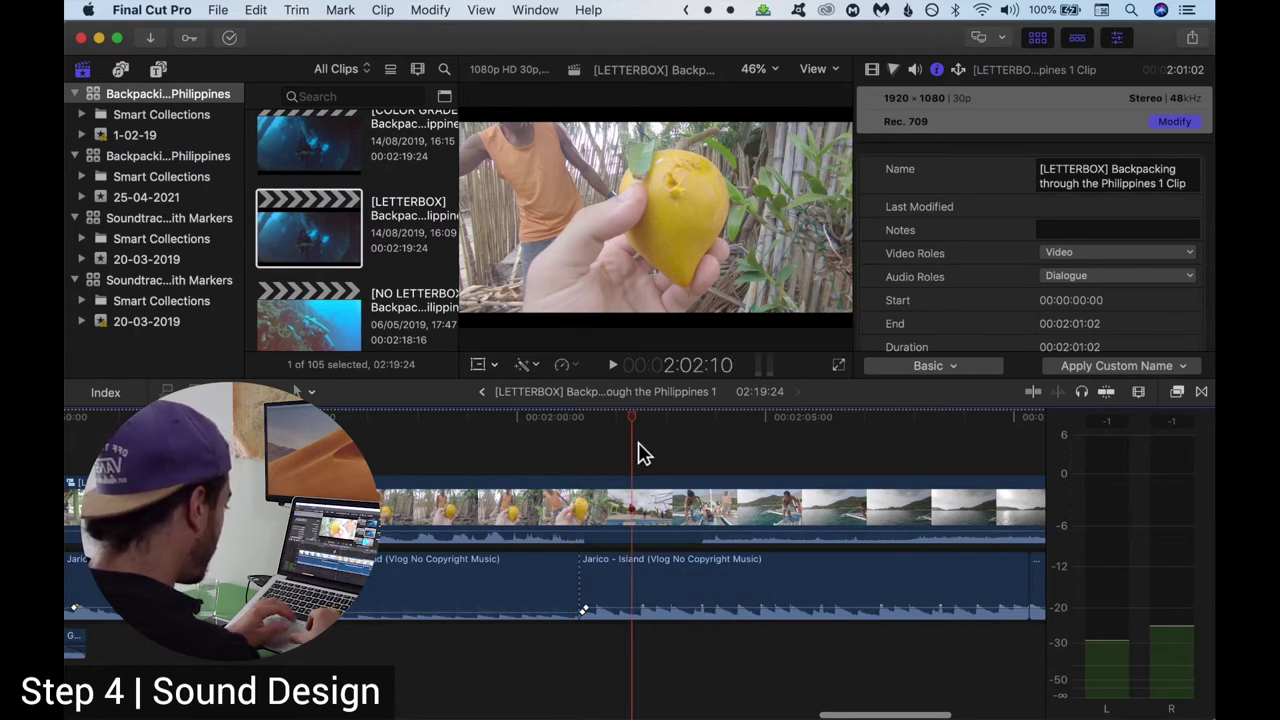
key(space)
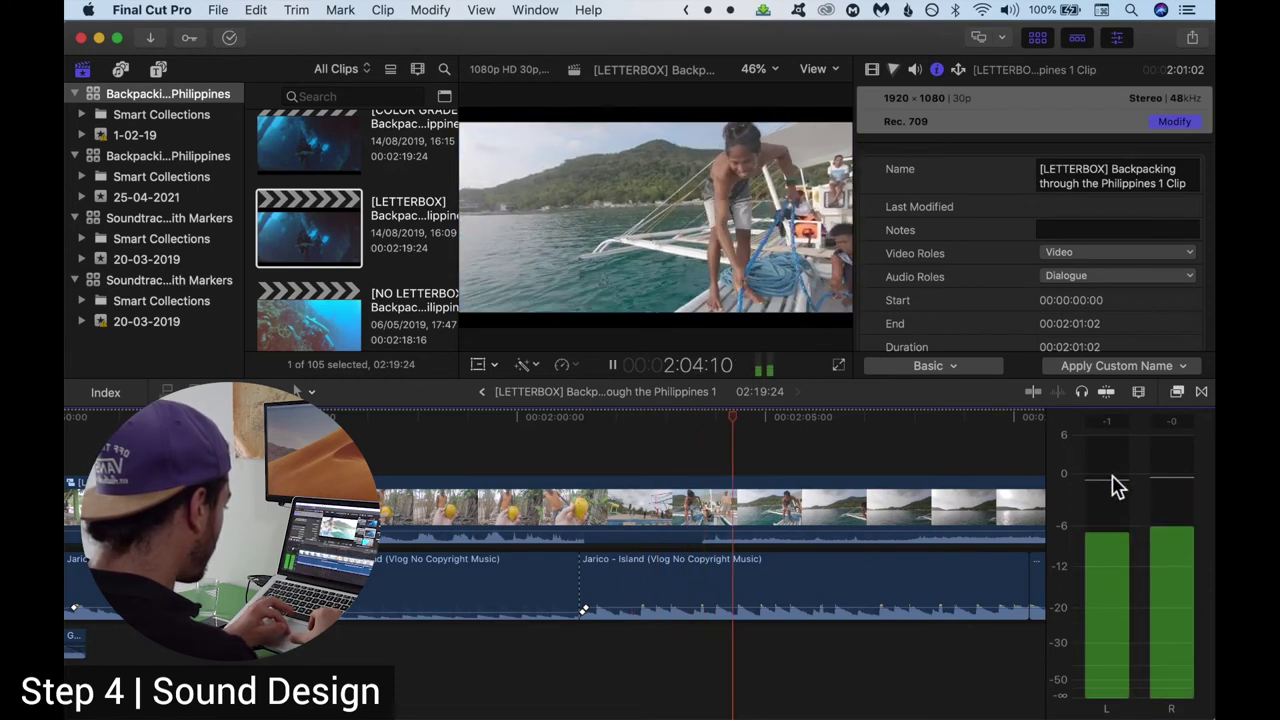
key(space)
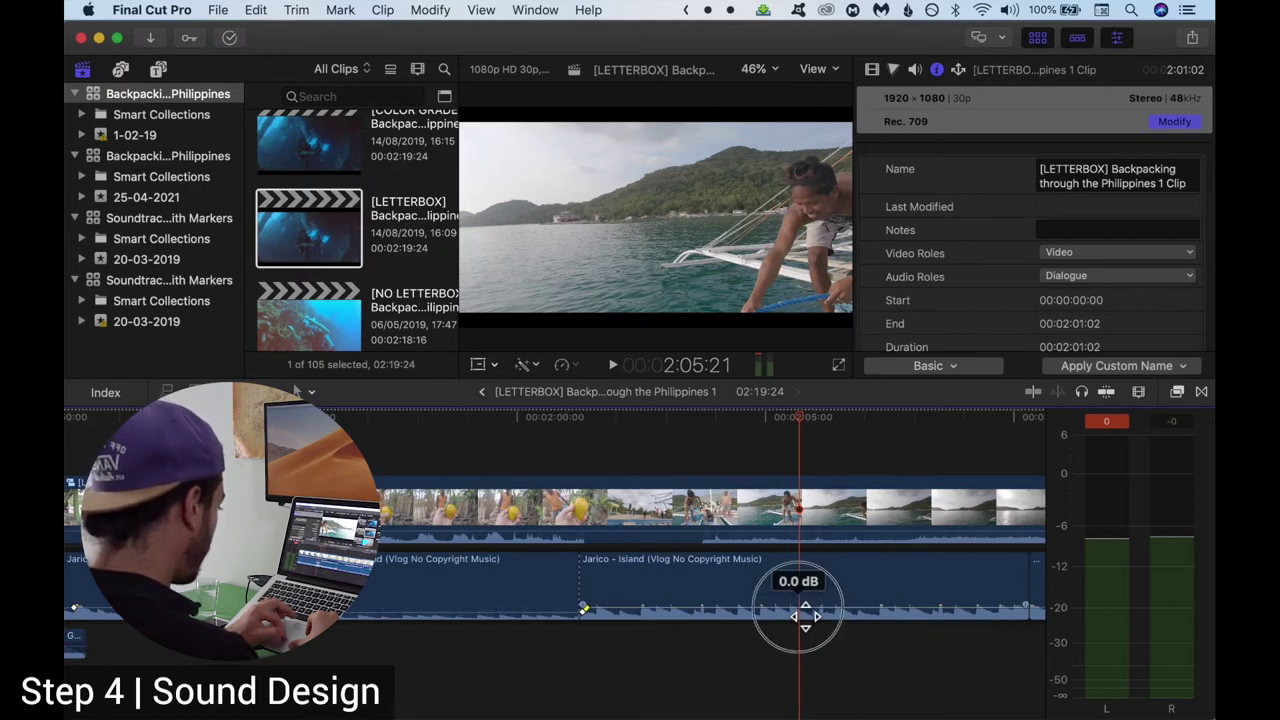
Lower the volume of the music clip starting at about 2:01 slightly, and resume playback to recheck the audio meters.
mouse_move(805, 618)
mouse_down()
mouse_move(800, 628)
mouse_move(805, 617)
mouse_up()
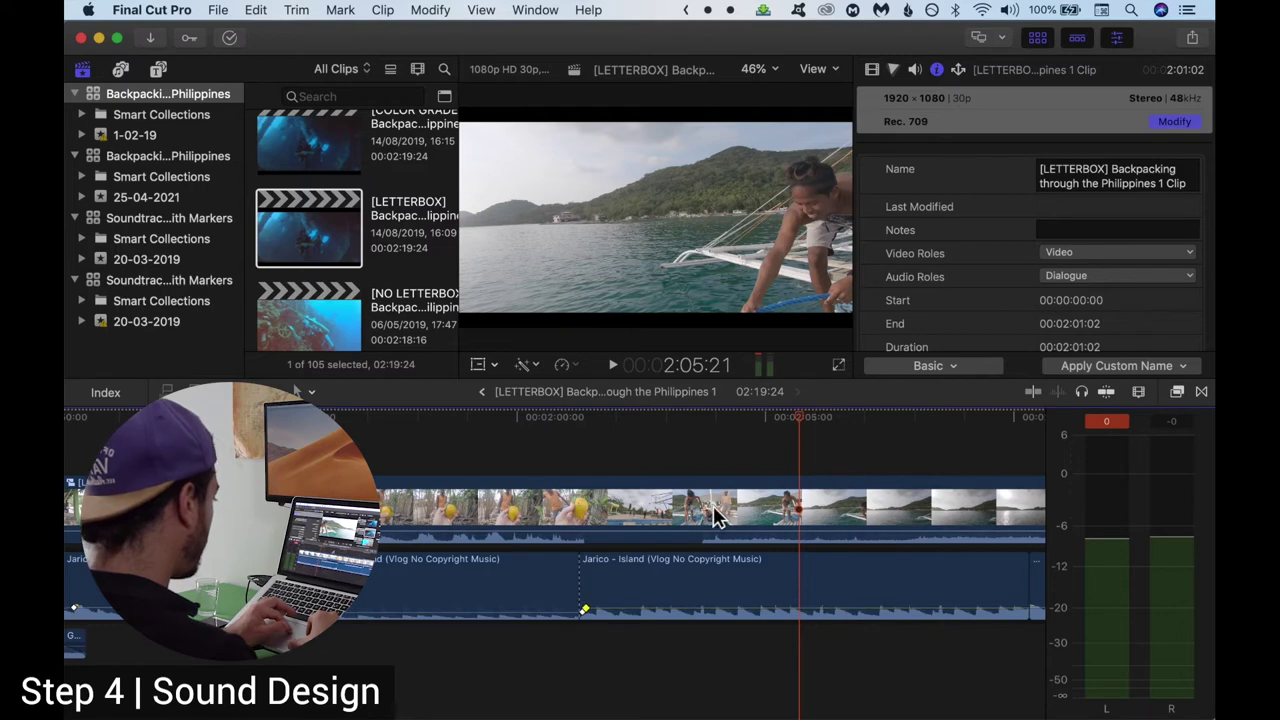
key(space)
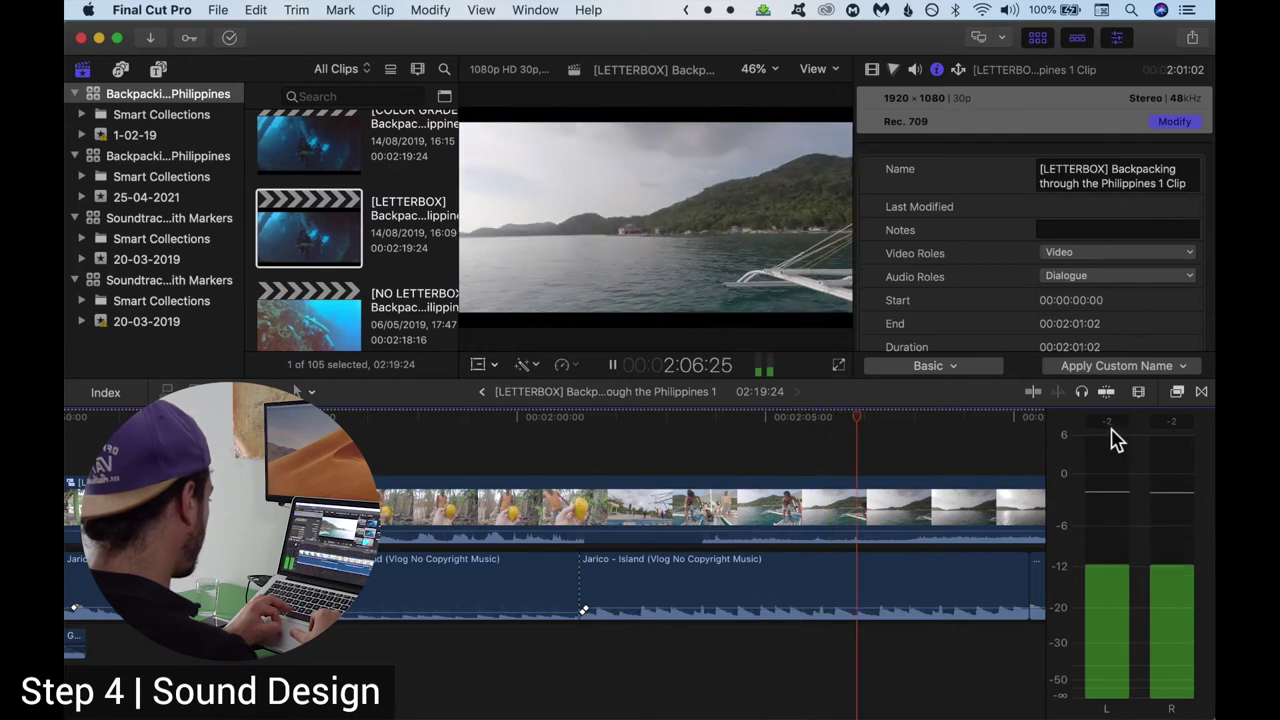
key(space)
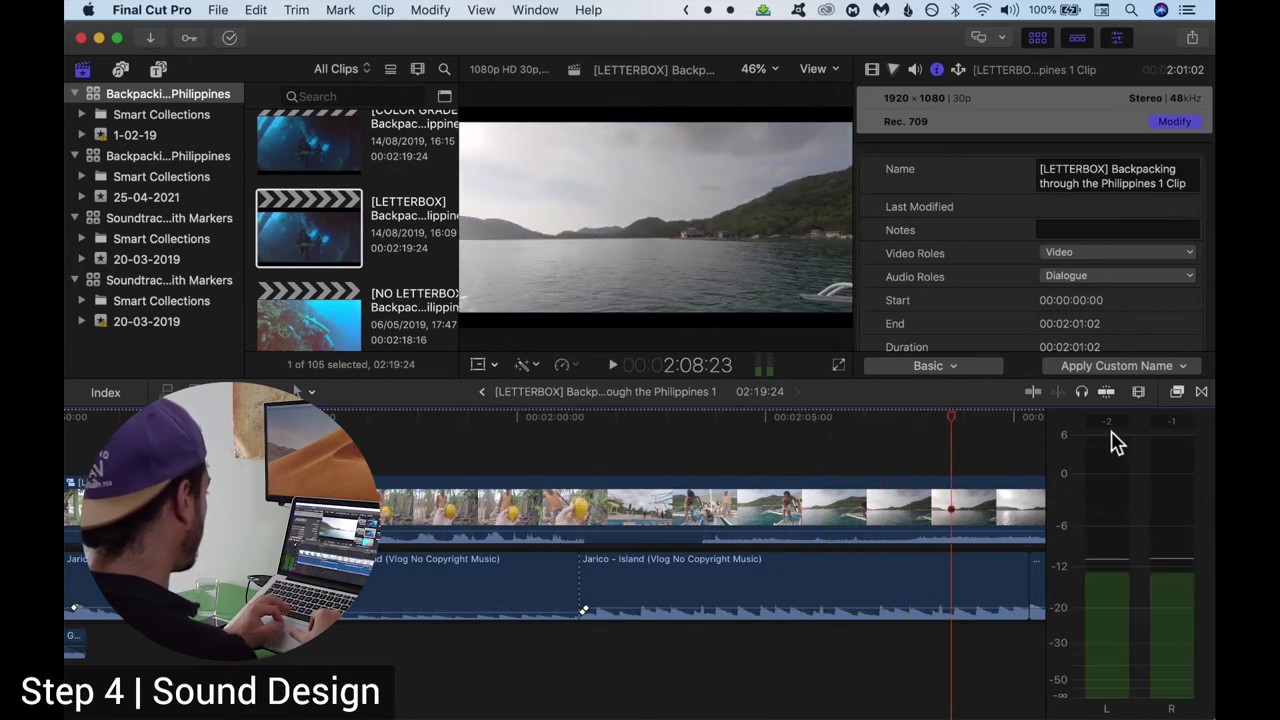
Lower the music volume between the keyframes at about 0:51 and 1:41 to -2.0 dB.
scroll(903, 578, up, 5)
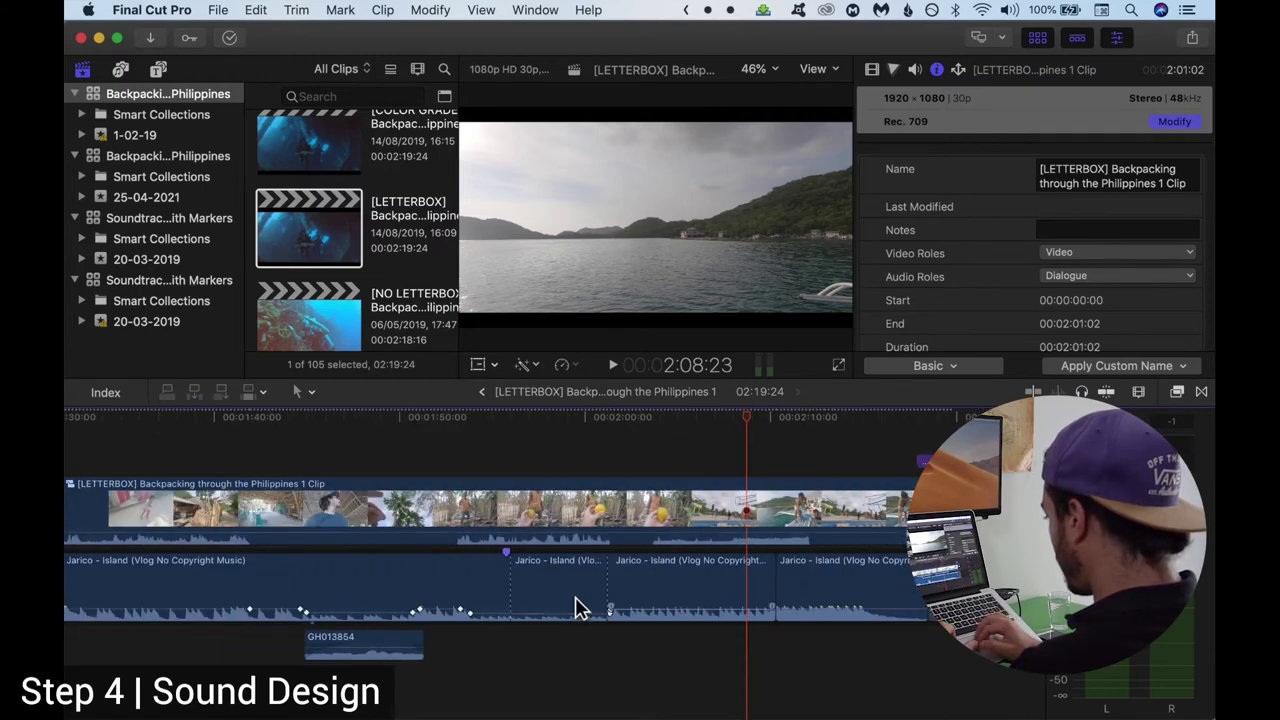
scroll(577, 606, left, 5)
scroll(577, 606, left, 5)
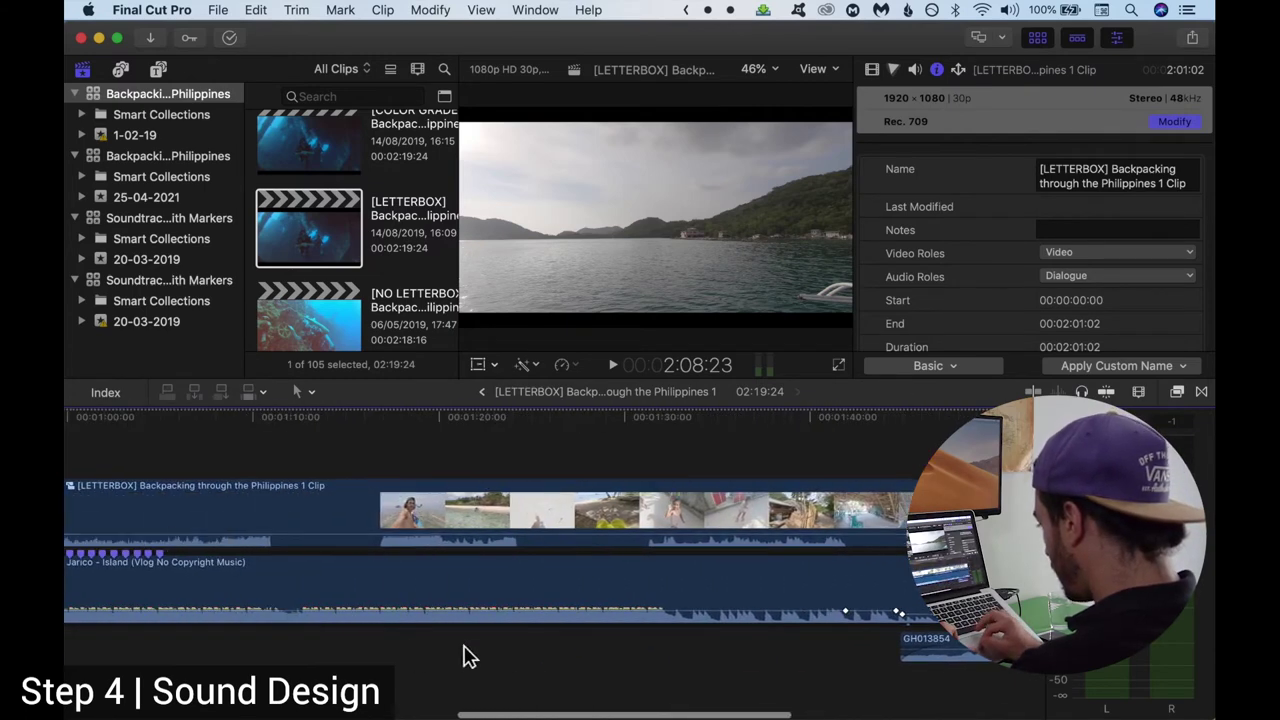
click(385, 620)
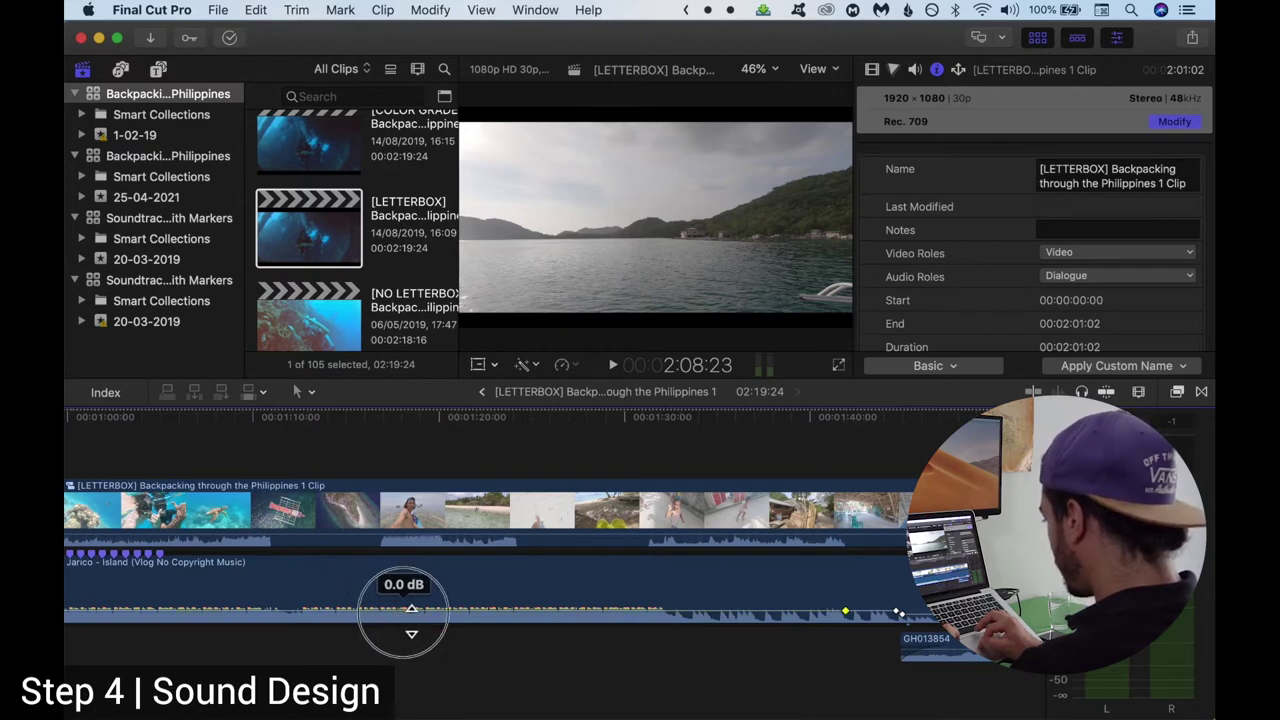
drag(411, 610, 411, 606)
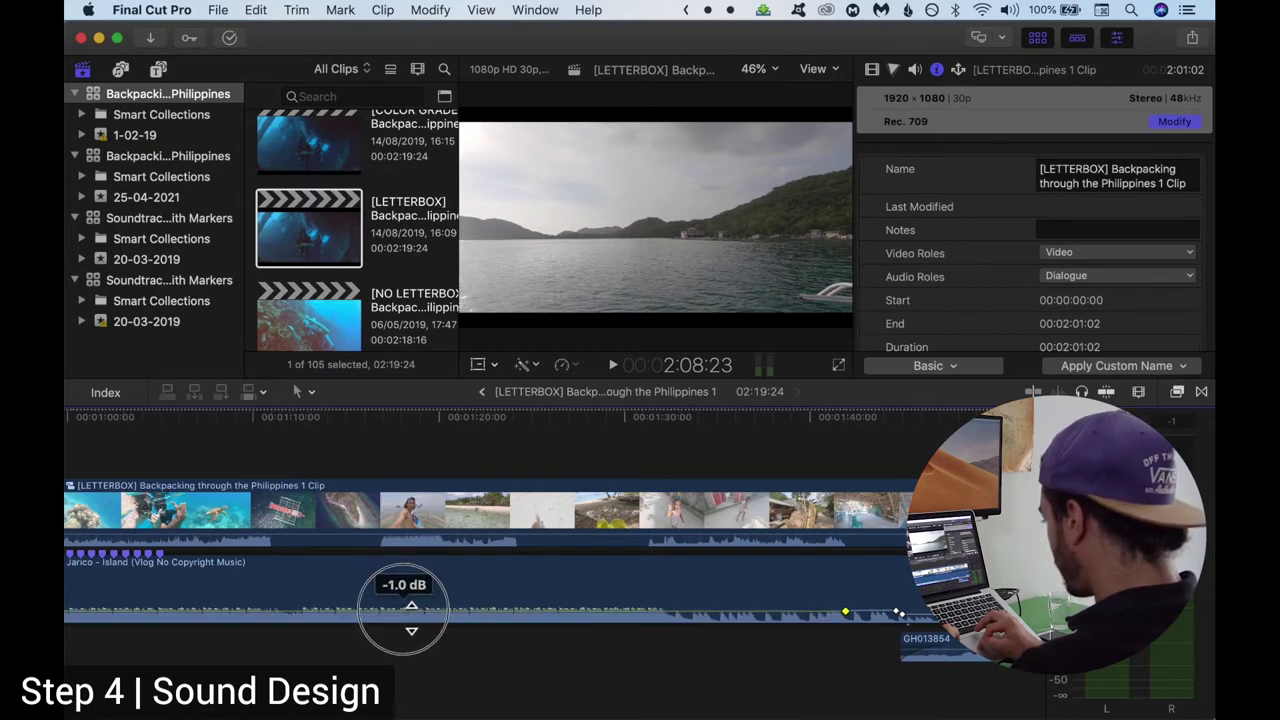
click(365, 495)
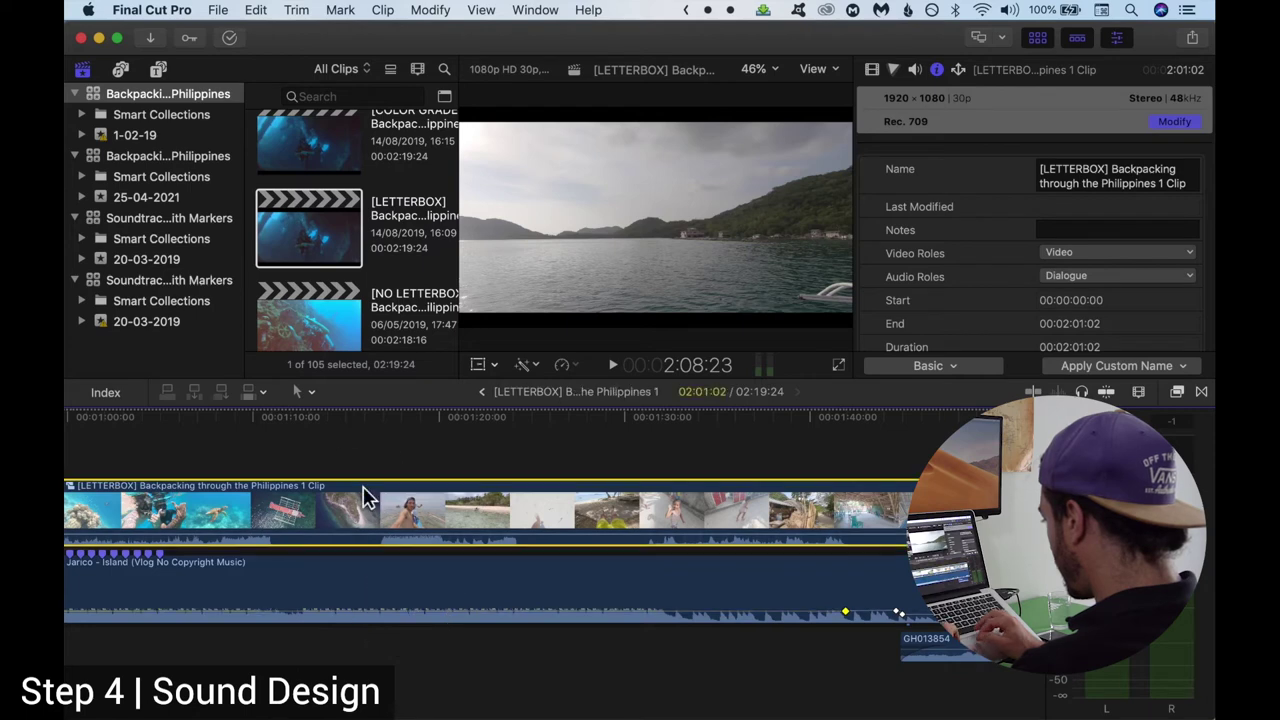
scroll(285, 474, left, 10)
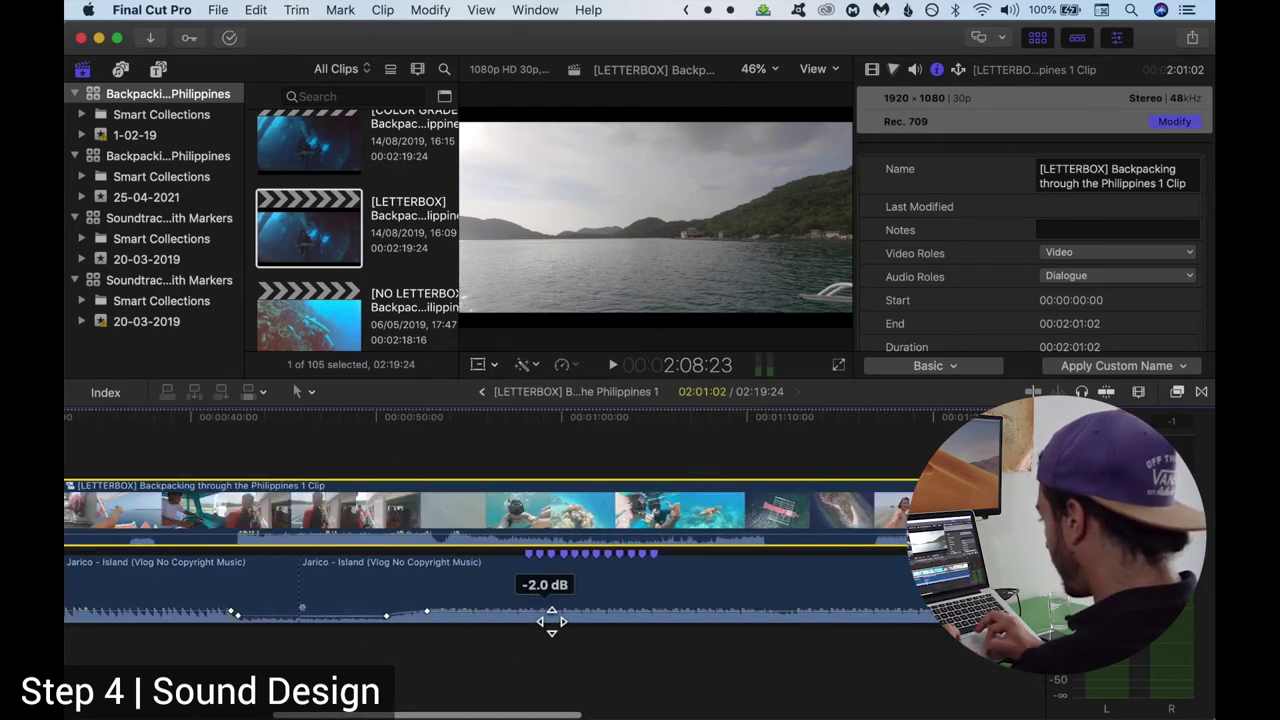
Readjust the music volume between the keyframes at about 0:51 and 1:41 to -1.0 dB.
mouse_move(551, 621)
mouse_down()
mouse_move(551, 600)
mouse_move(552, 612)
mouse_up()
key(super+equal)
key(super+equal)
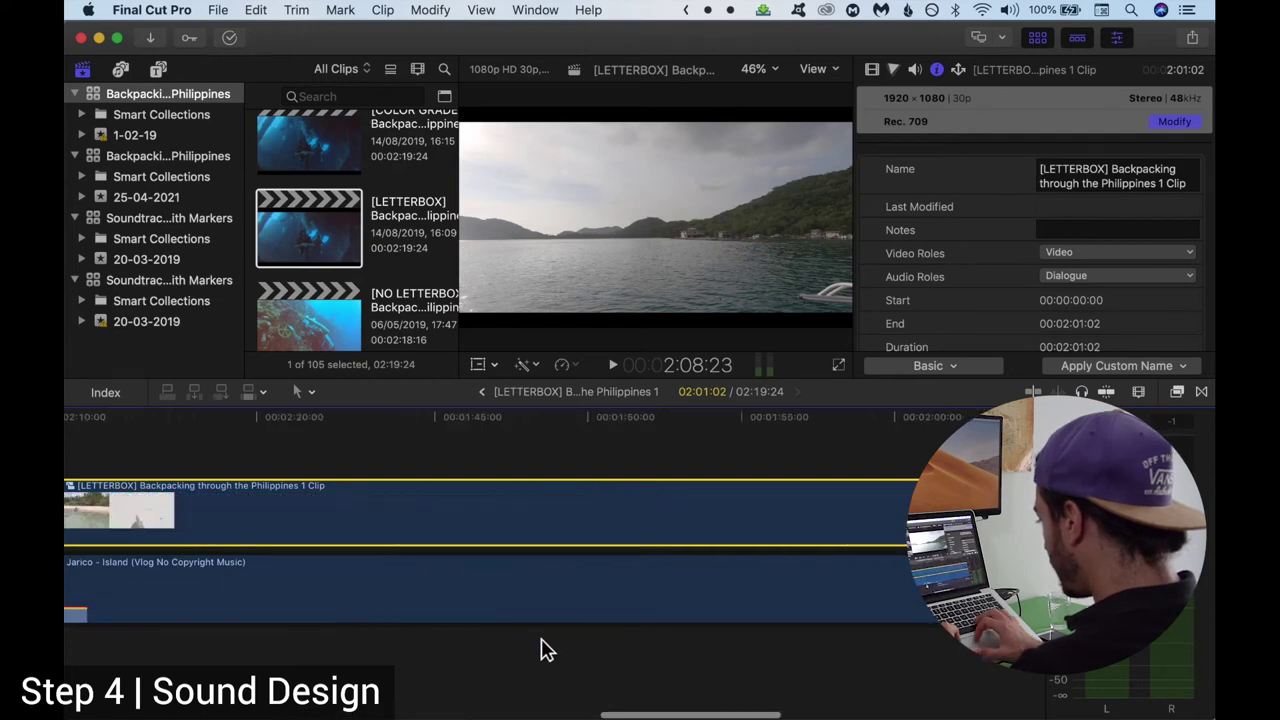
scroll(677, 609, left, 5)
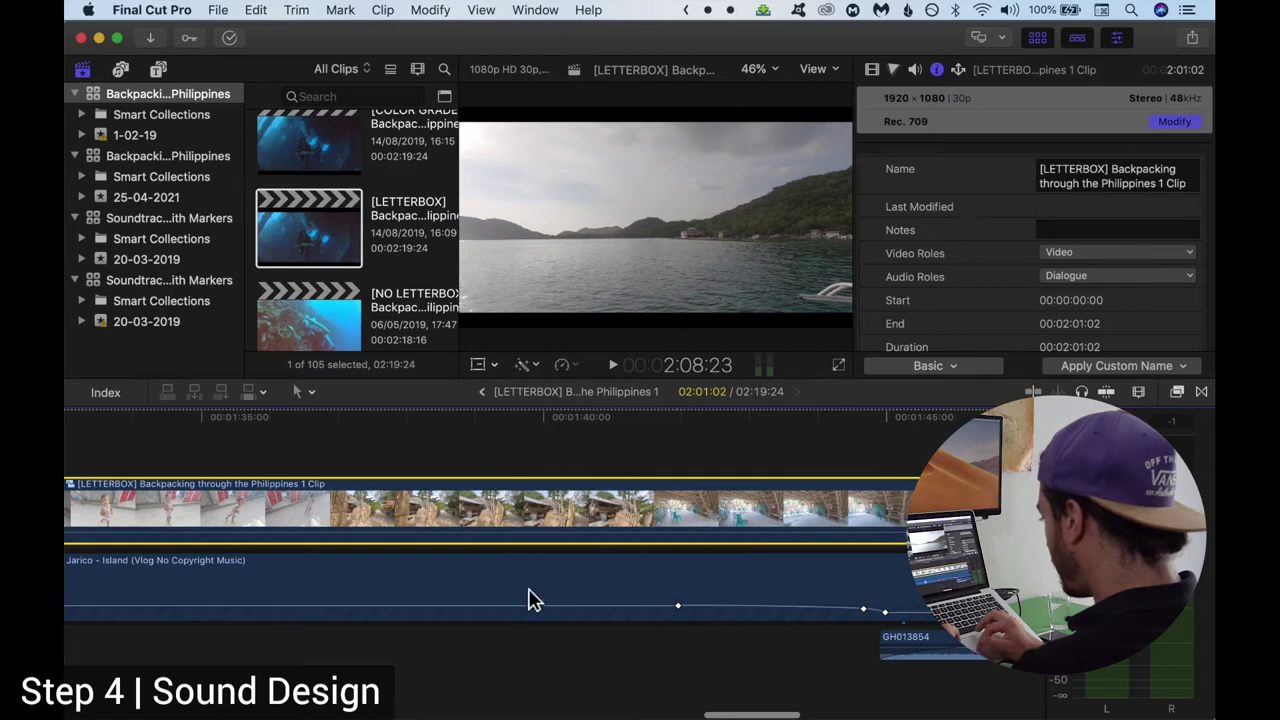
drag(519, 616, 519, 619)
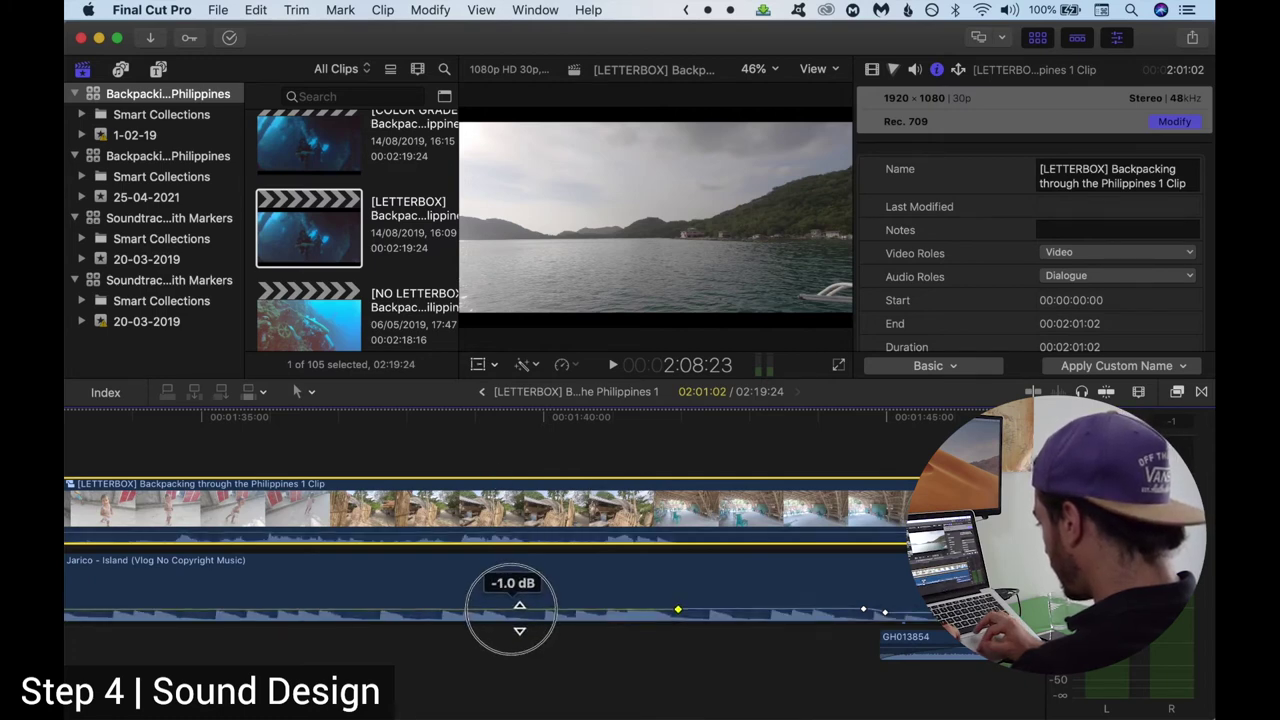
scroll(600, 665, left, 10)
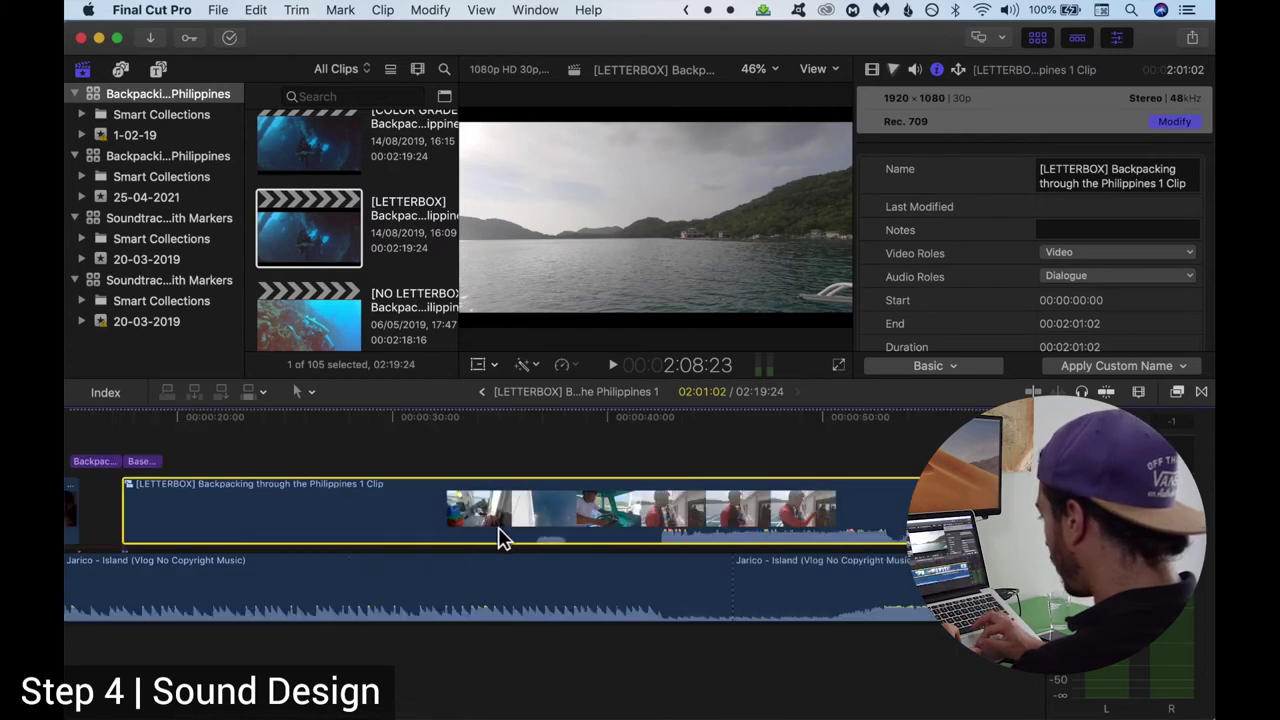
scroll(657, 614, down, 5)
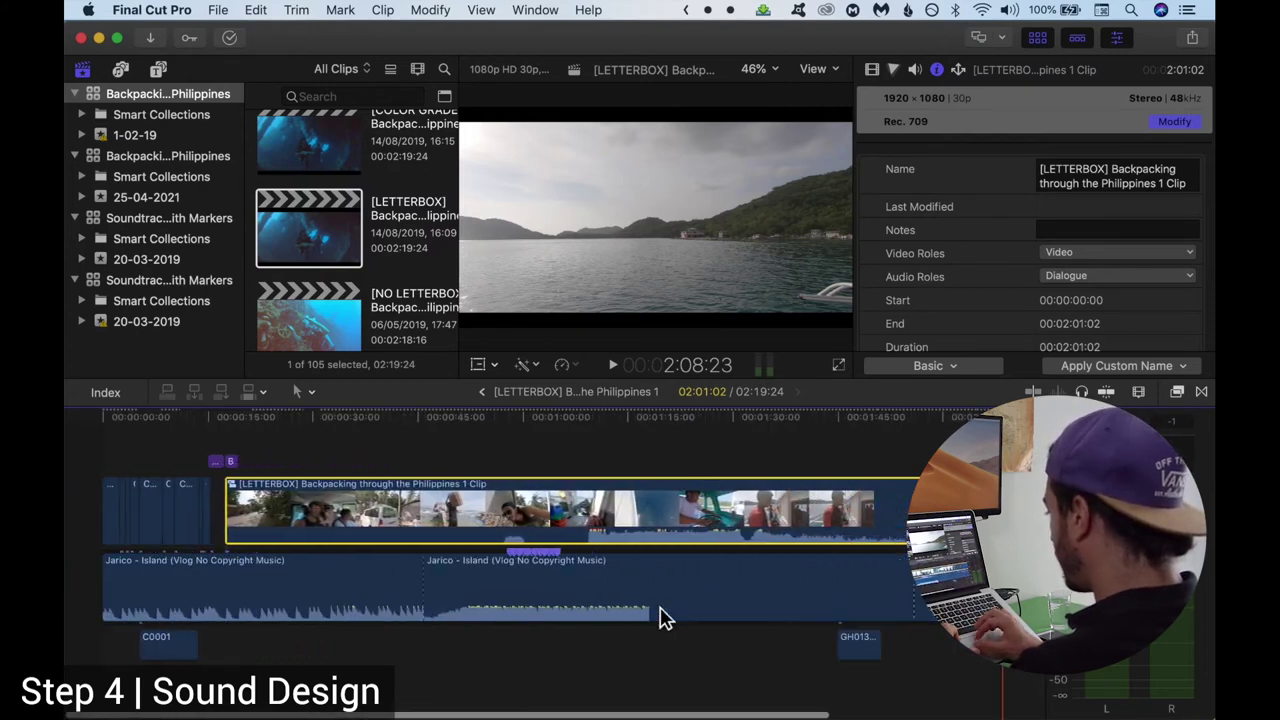
scroll(663, 612, down, 5)
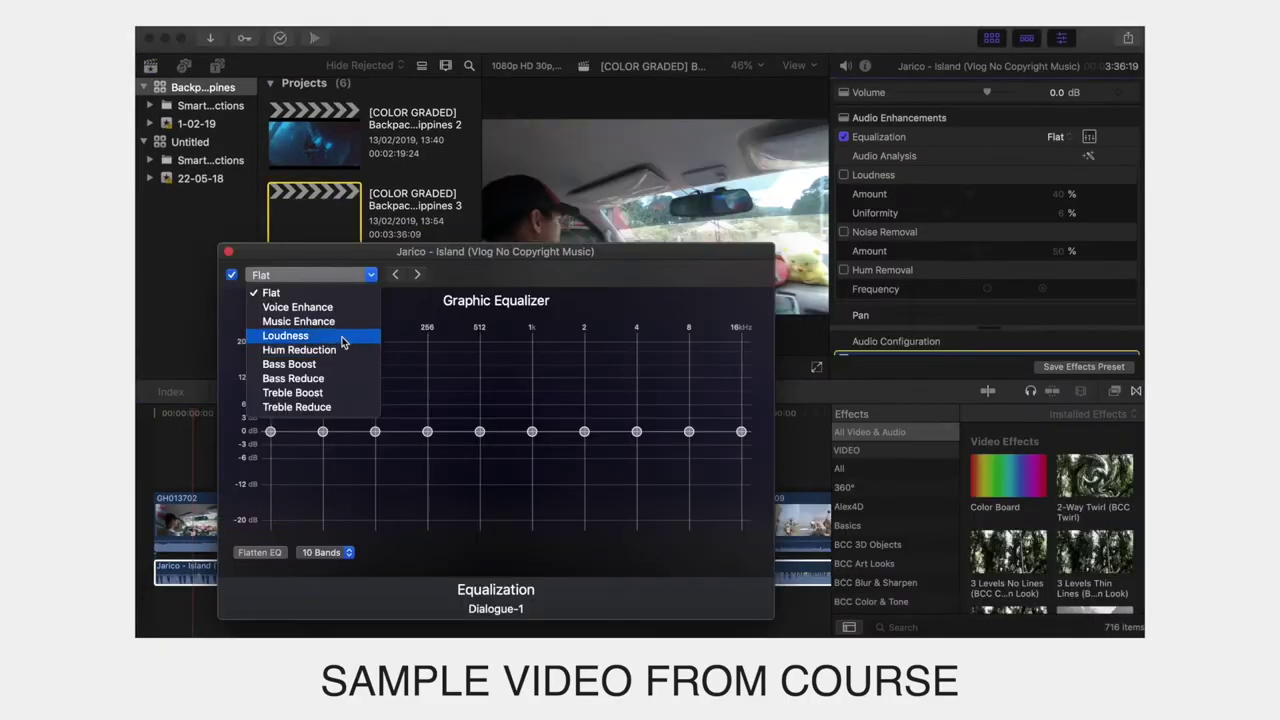
Apply the Music Enhance equalizer preset to the Jarico - Island music clip.
click(342, 321)
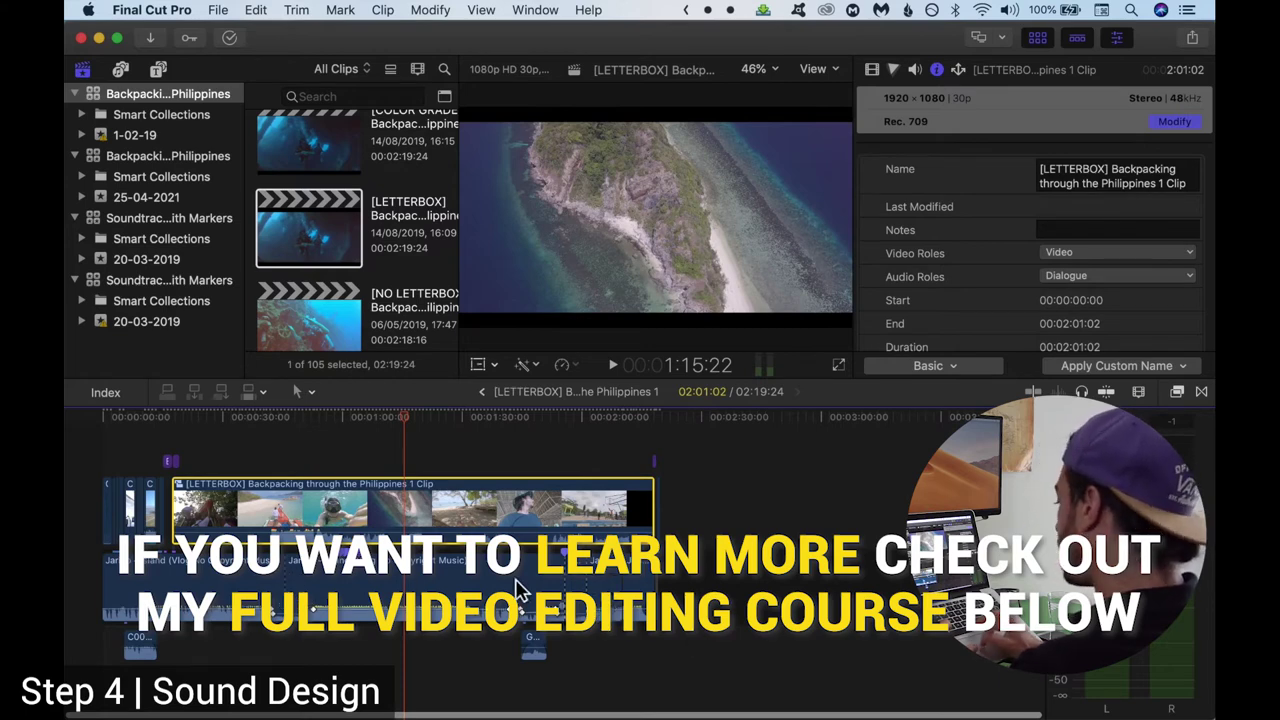
key(super+equal)
key(super+equal)
key(super+equal)
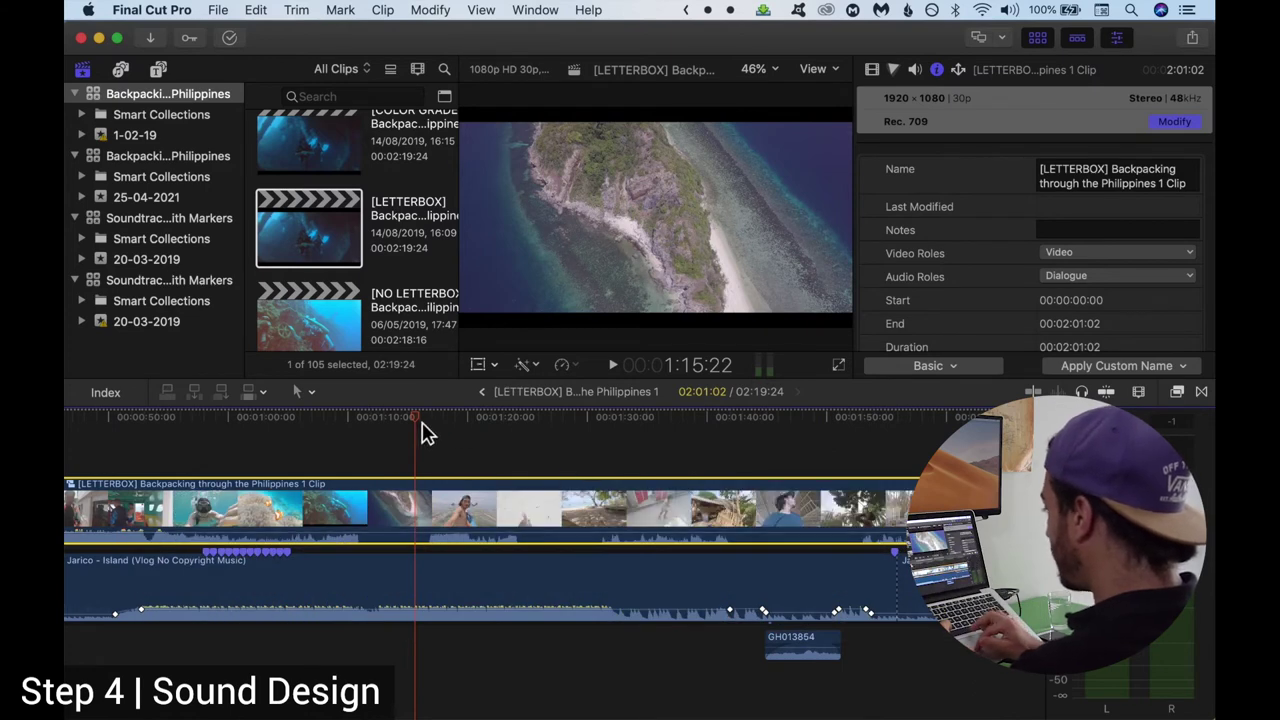
drag(422, 430, 452, 432)
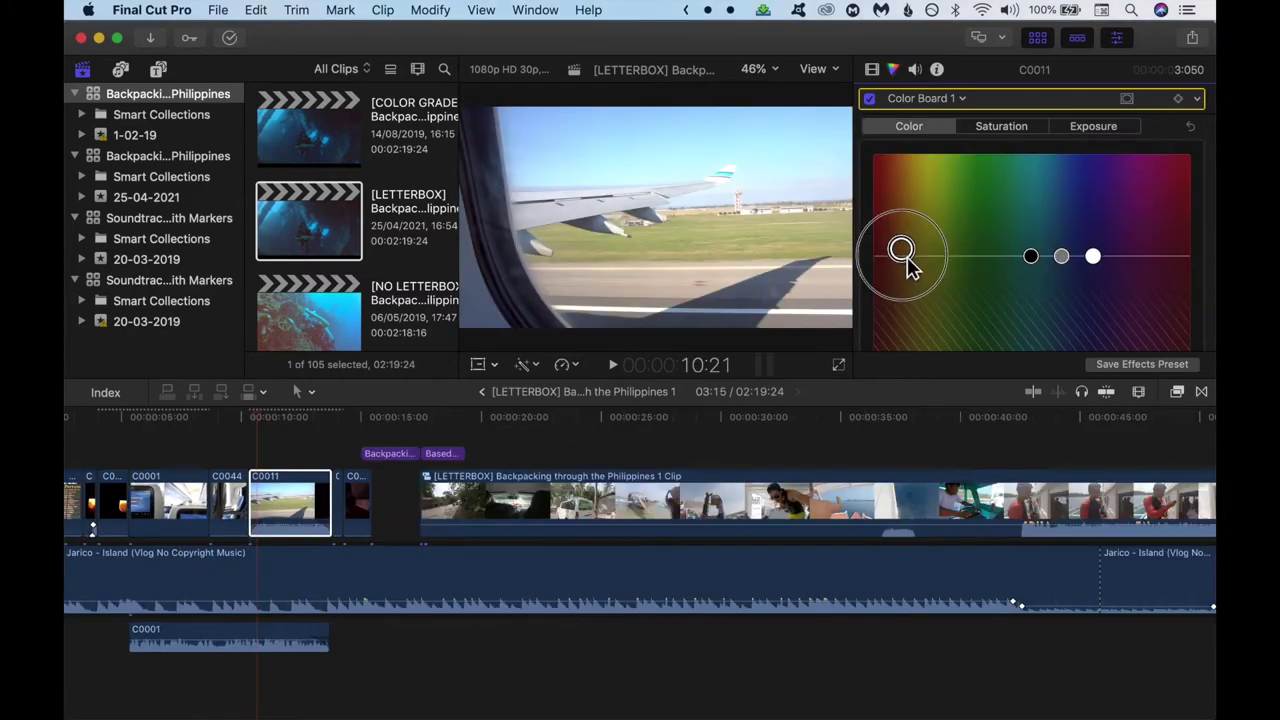
Shift the overall colour of the airplane-wing clip C0011 slightly toward red-orange in the Color Board.
drag(905, 280, 908, 268)
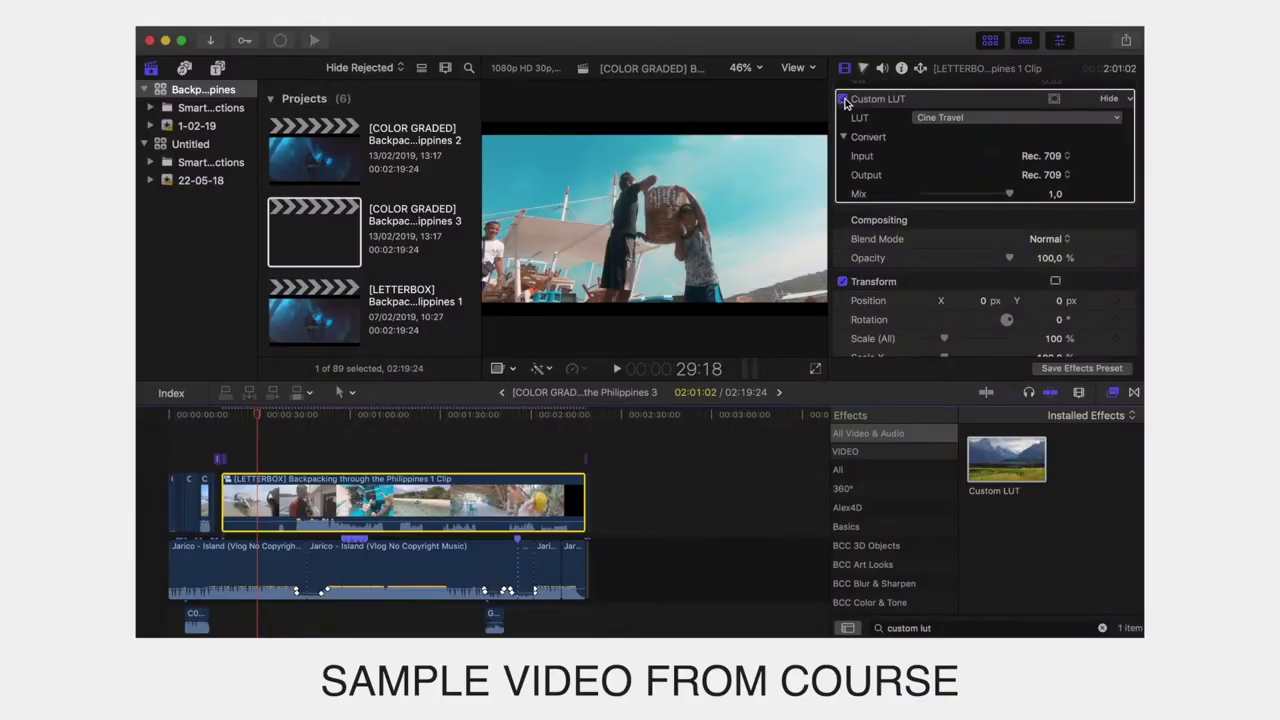
Toggle the Custom LUT effect off and on to compare the footage with and without the Cine Travel look.
click(843, 99)
click(843, 99)
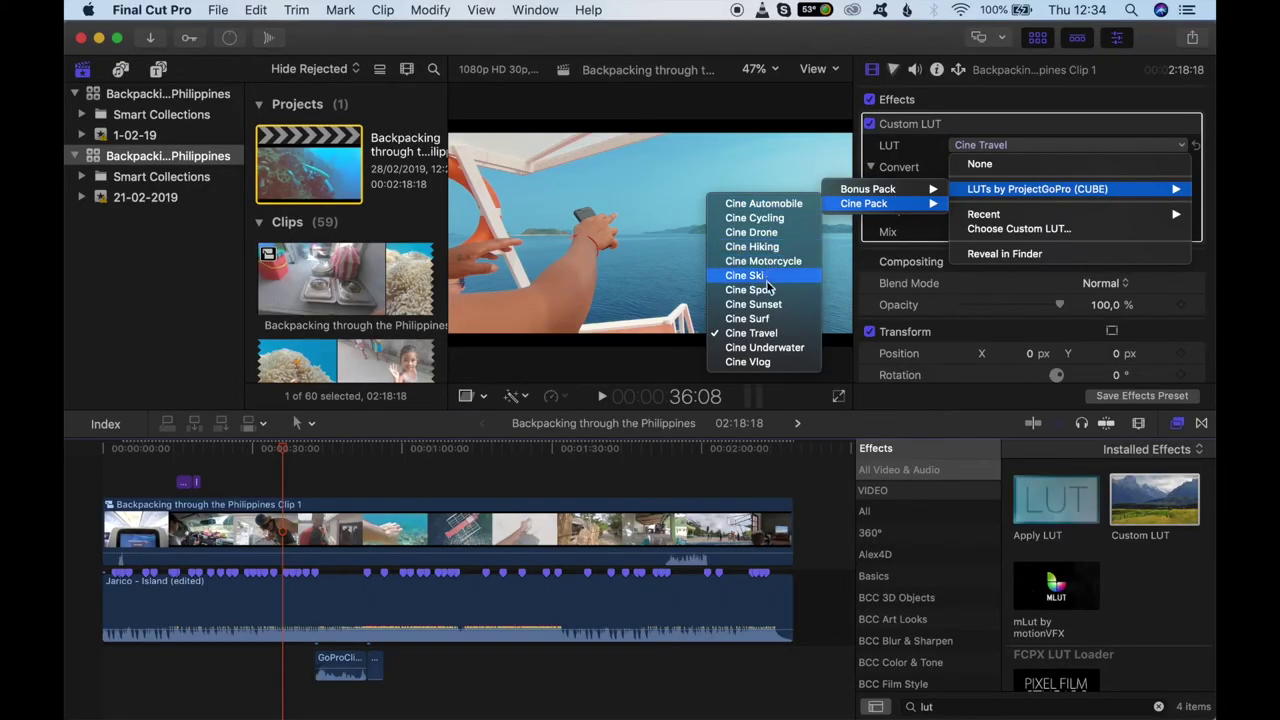
Set the Custom LUT to Cine Vlog and, for the turtle shot at 1:07:15, to Aqua from the Bonus Pack's Cold LUTs.
click(786, 362)
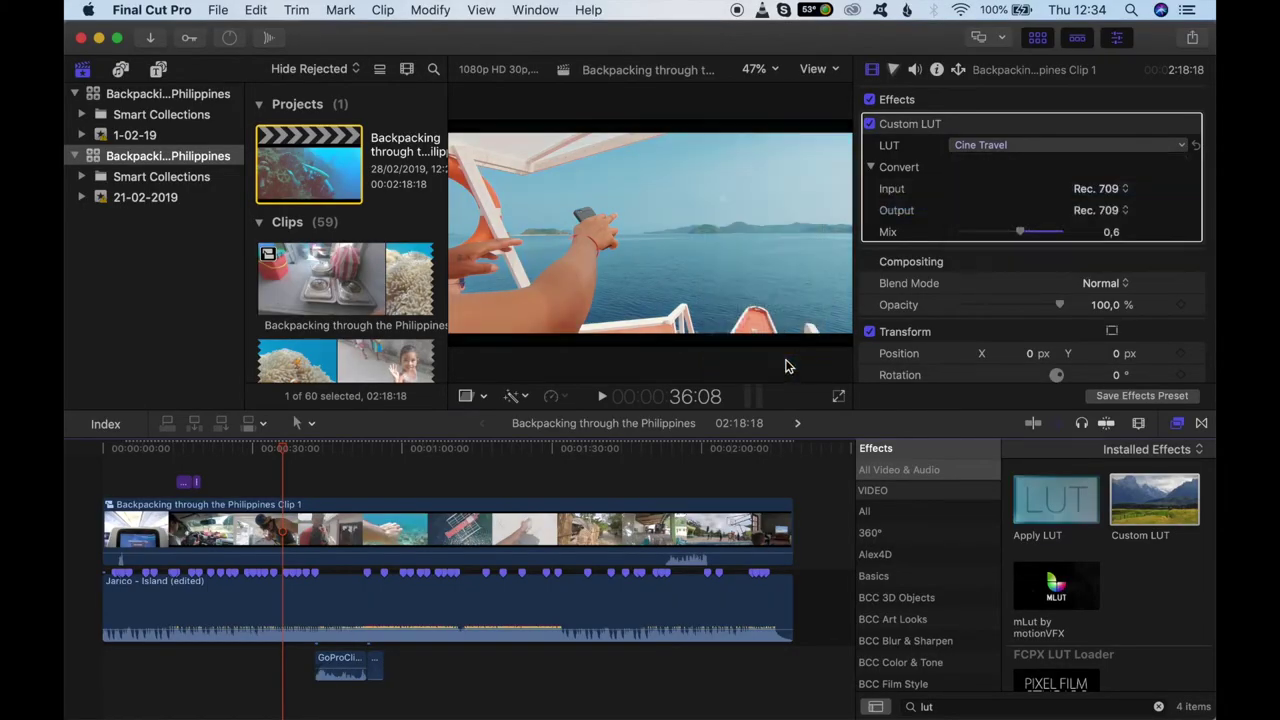
click(229, 452)
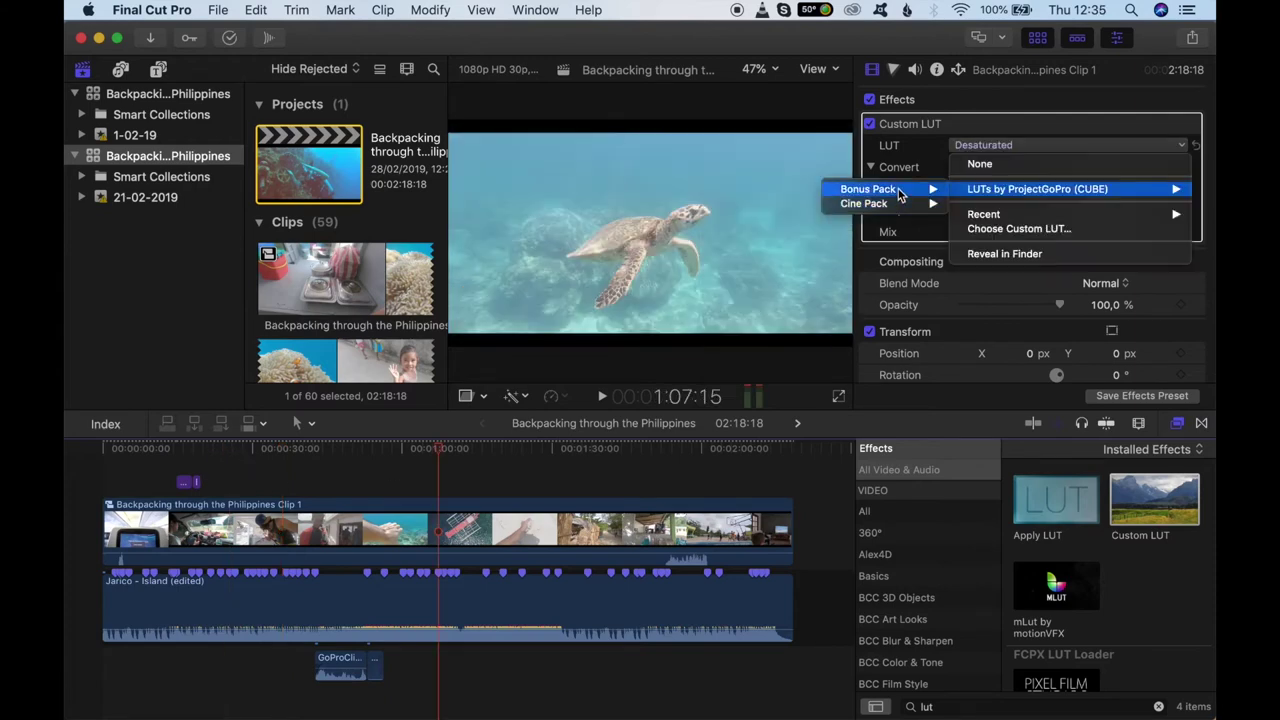
mouse_move(868, 189)
mouse_move(745, 188)
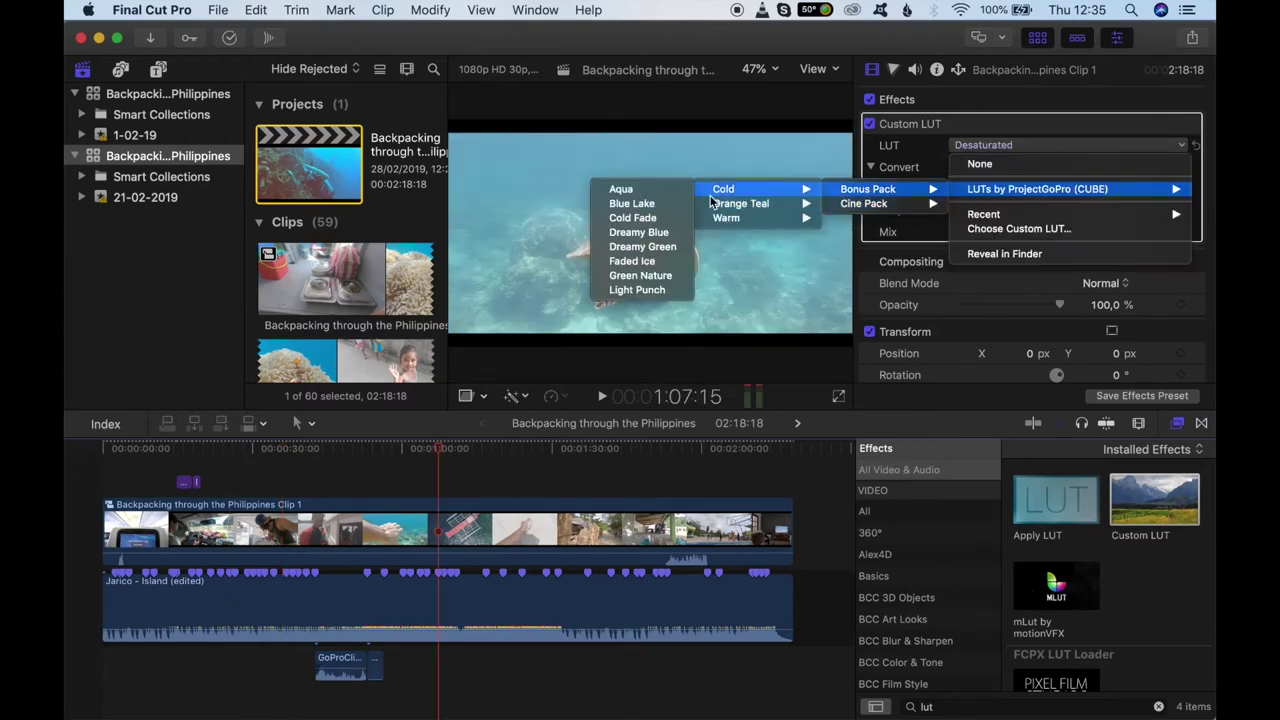
click(654, 190)
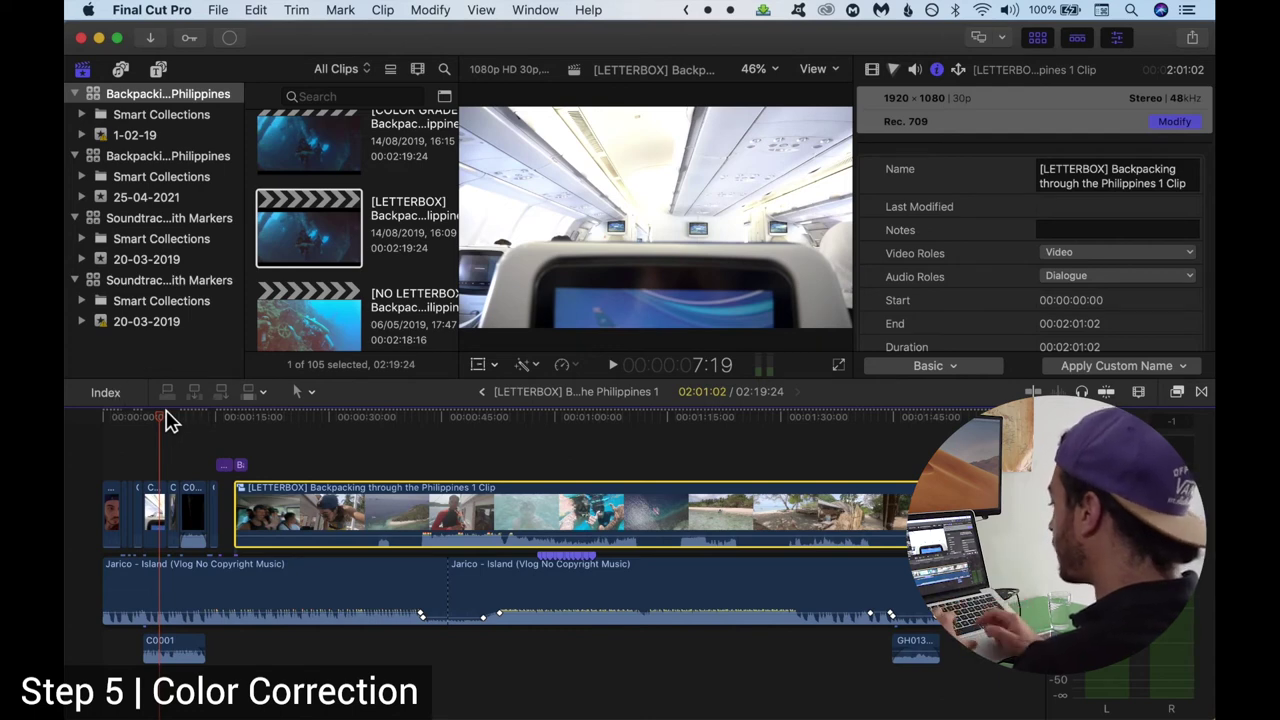
Lower the highlights exposure of the airplane cabin clip C0001 with the Color Board.
key(super+equal)
key(super+equal)
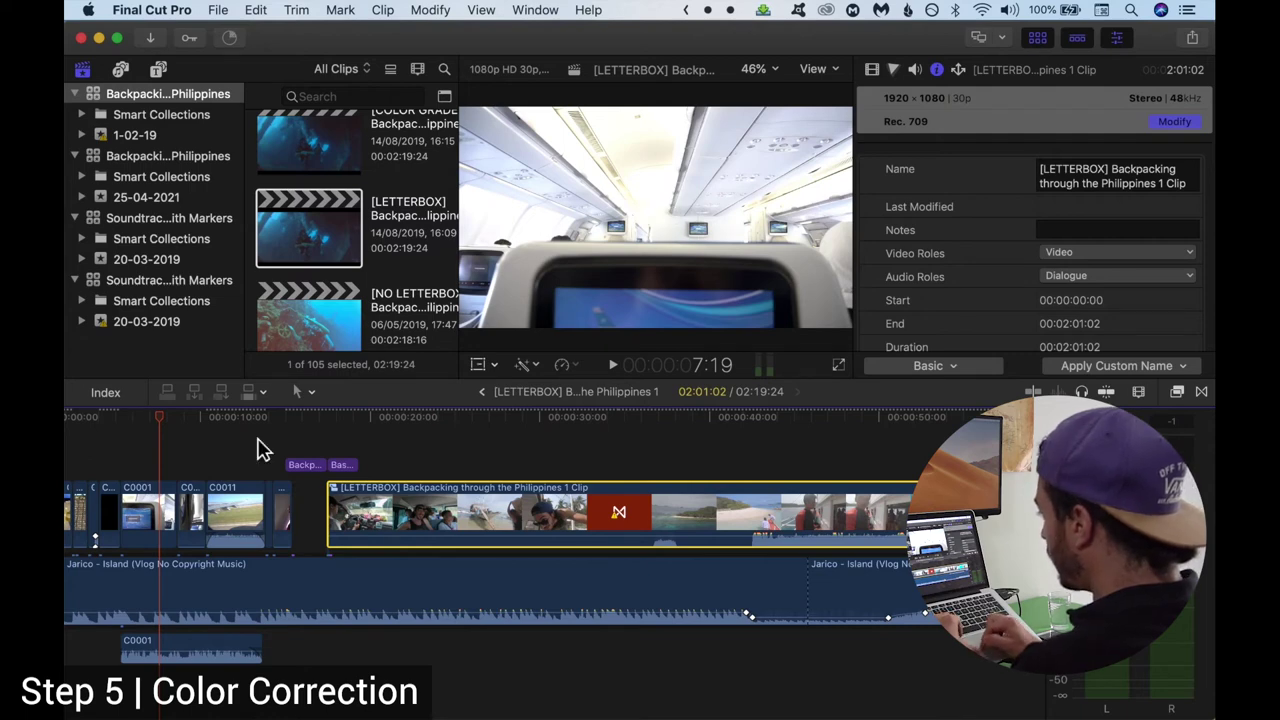
click(165, 512)
click(156, 512)
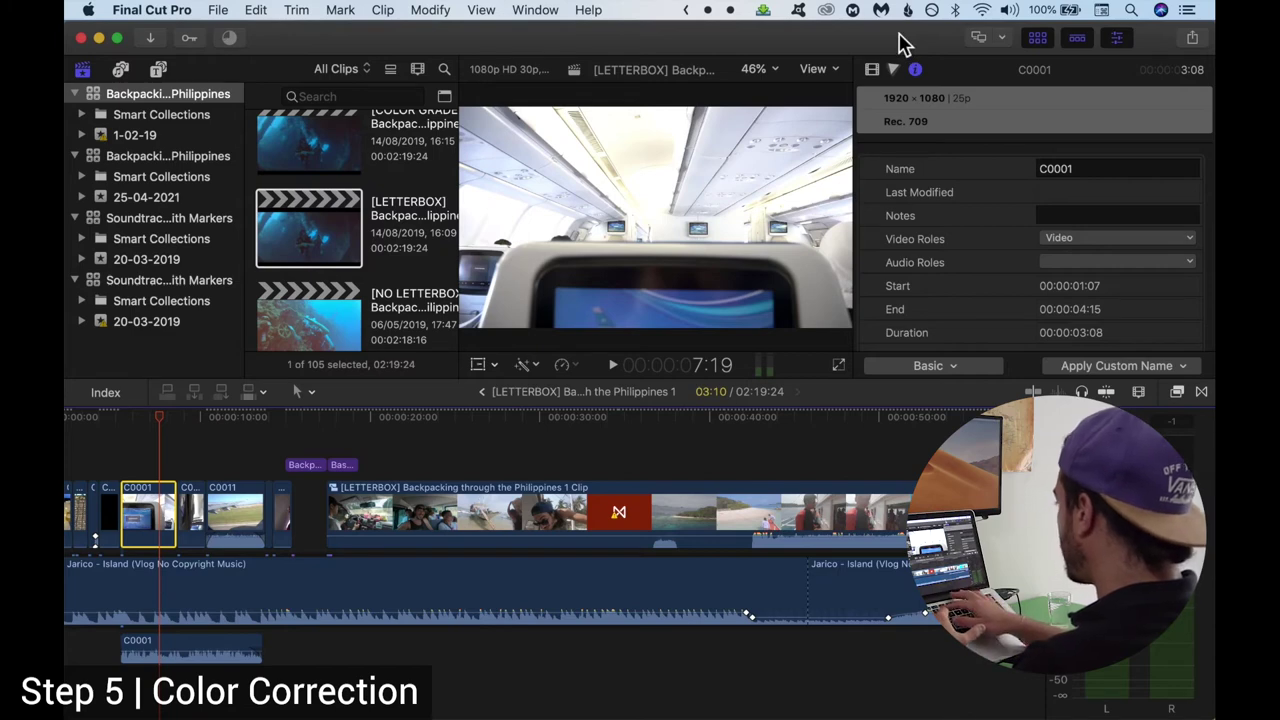
key(super+6)
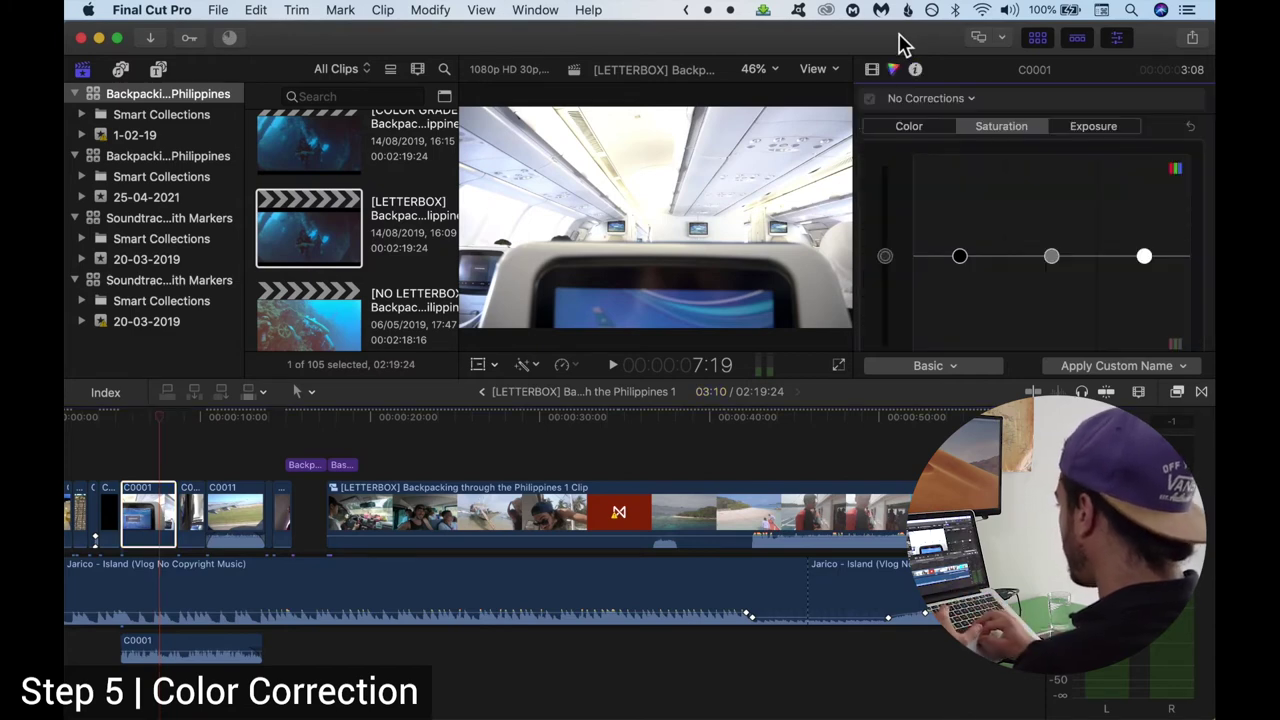
click(1094, 131)
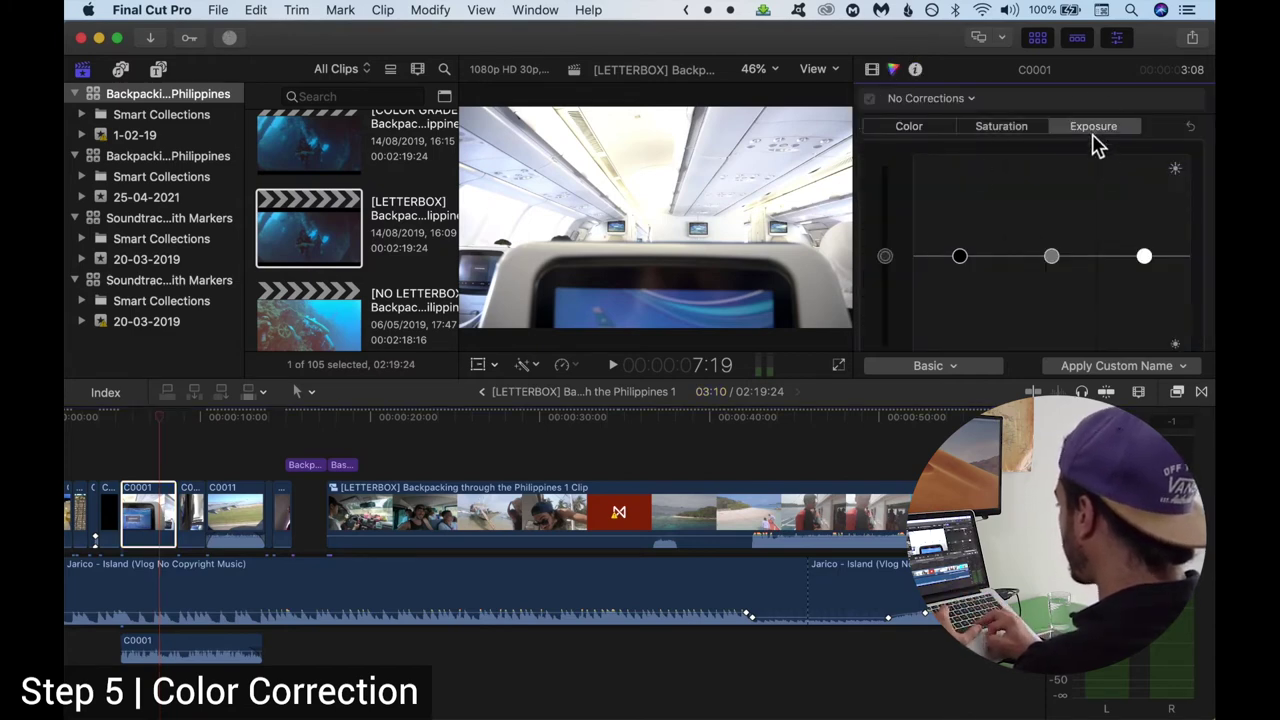
click(138, 537)
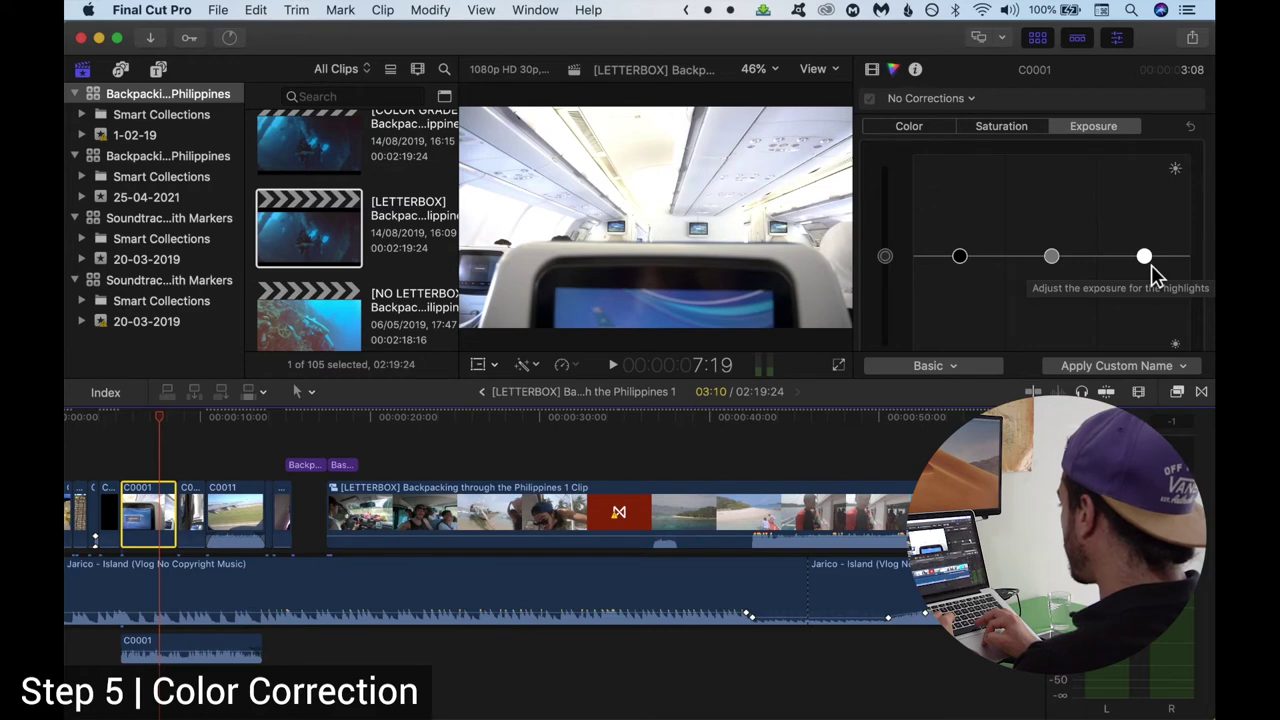
mouse_move(1155, 277)
mouse_down()
mouse_move(1153, 305)
mouse_move(1151, 251)
mouse_move(1155, 298)
mouse_up()
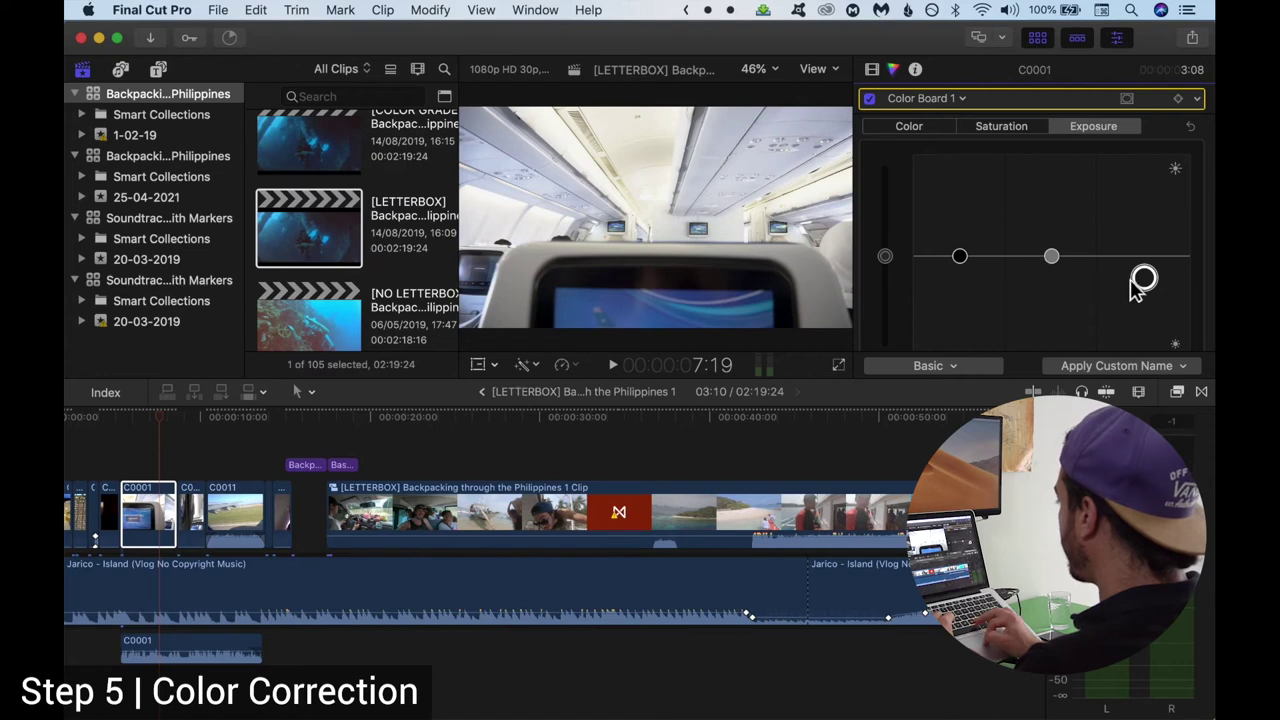
mouse_move(1137, 288)
mouse_down()
mouse_move(1151, 314)
mouse_move(1147, 285)
mouse_up()
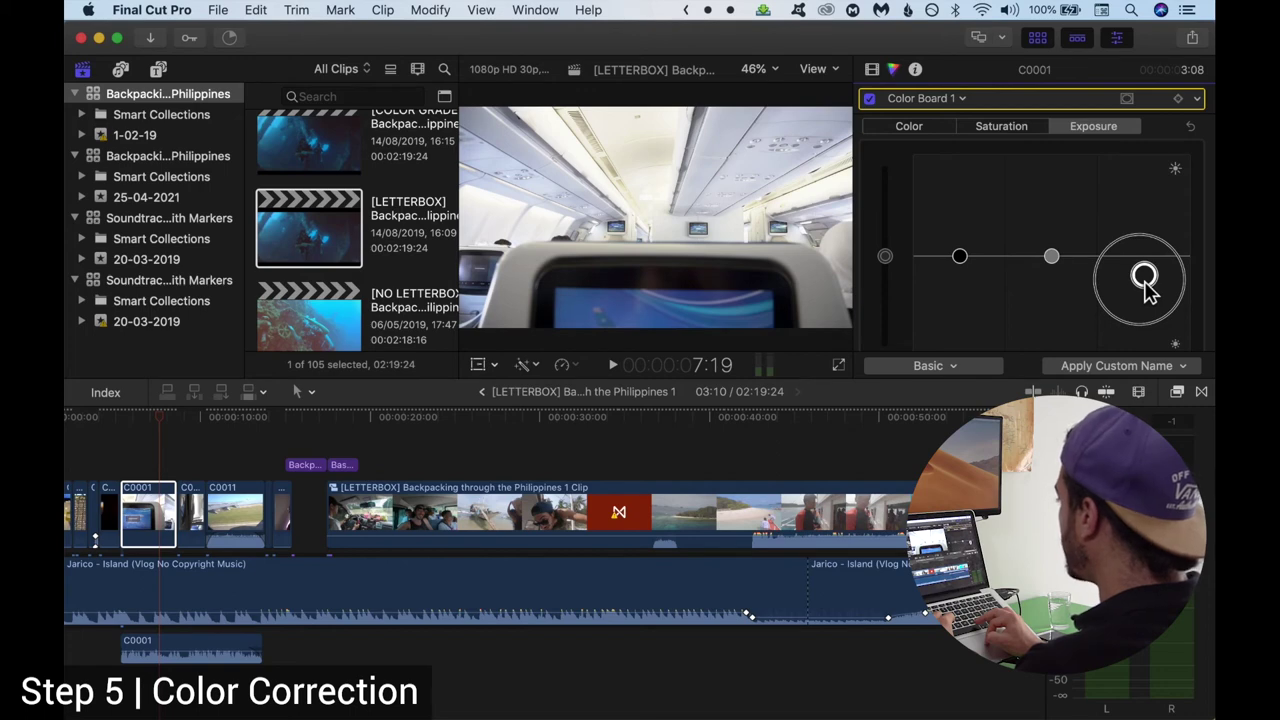
Show the video scopes and refine the highlights exposure of clip C0001 against the Luma scope.
click(840, 71)
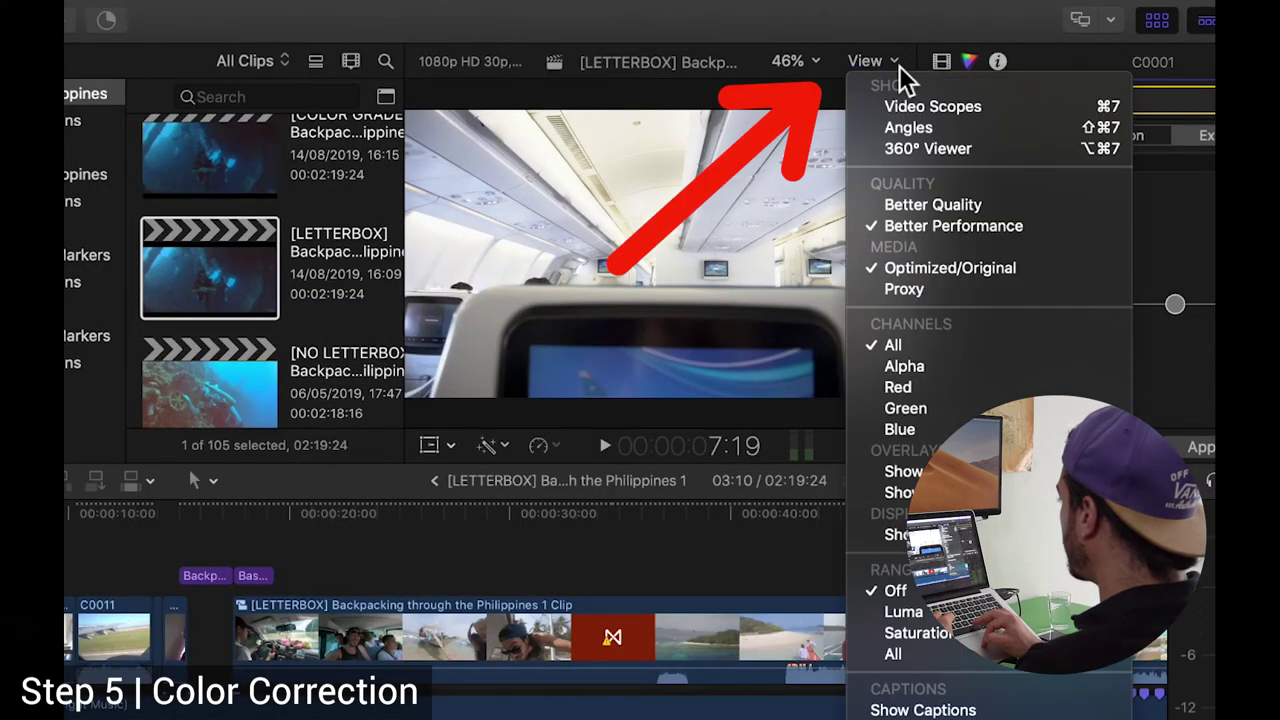
click(928, 108)
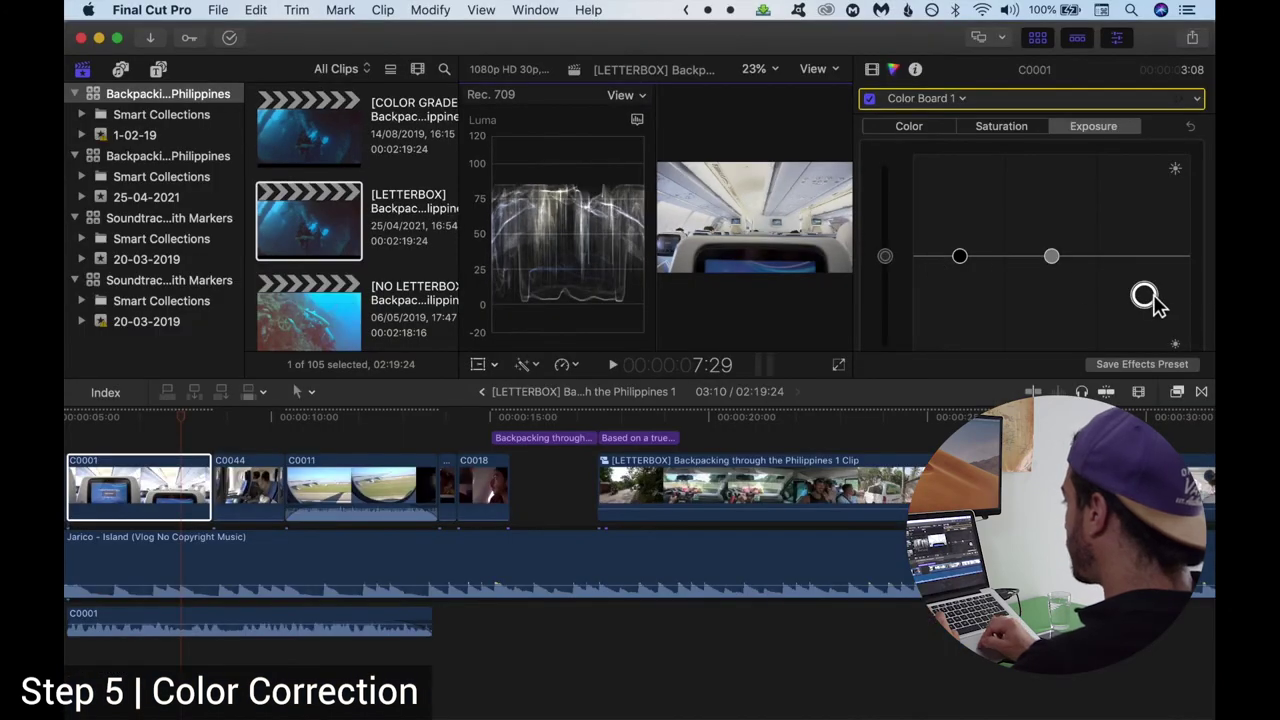
drag(1146, 294, 1148, 280)
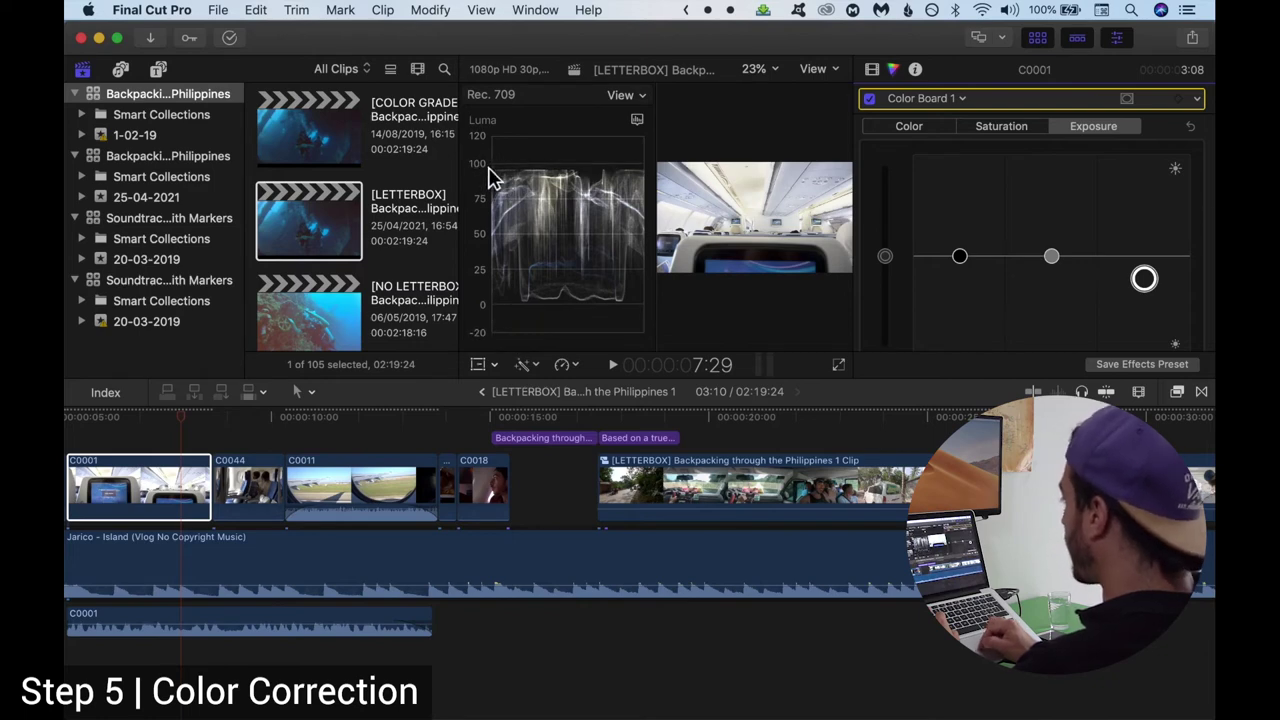
Slightly lower the shadows and midtones exposure of clip C0001, and hide the video scopes.
mouse_move(961, 256)
mouse_down()
mouse_move(966, 242)
mouse_move(961, 268)
mouse_up()
drag(1051, 256, 1051, 261)
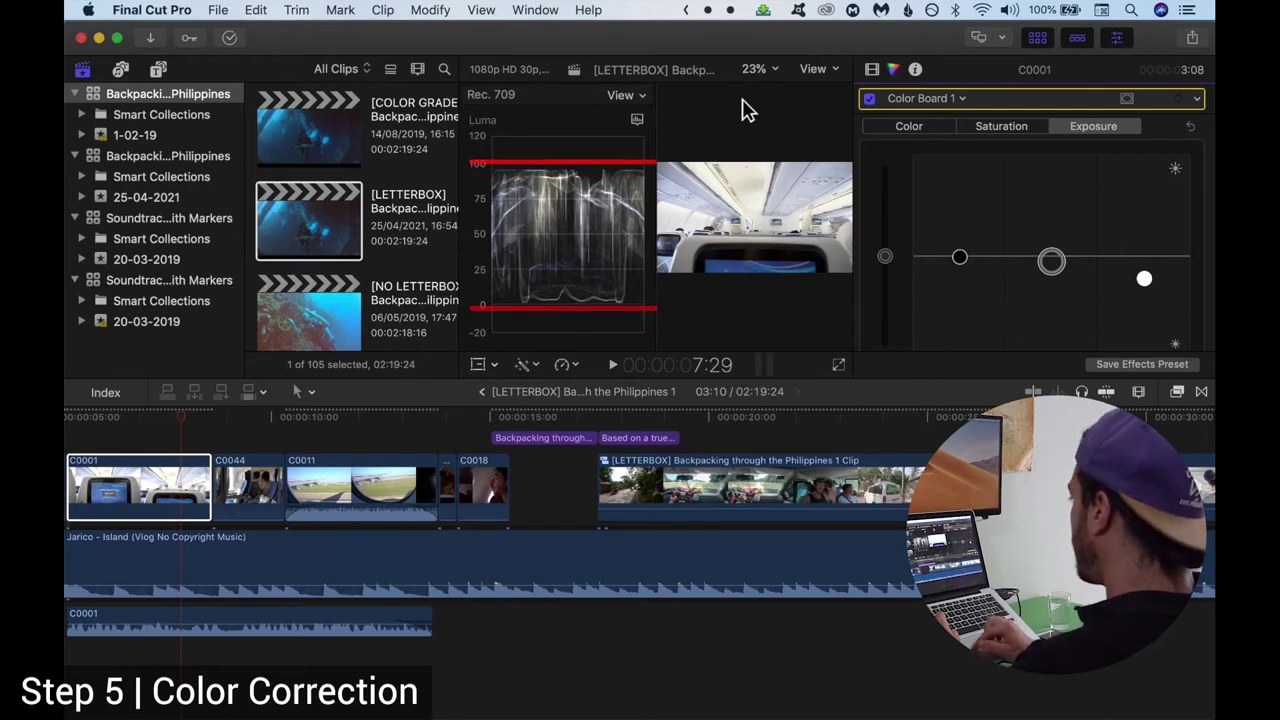
click(815, 70)
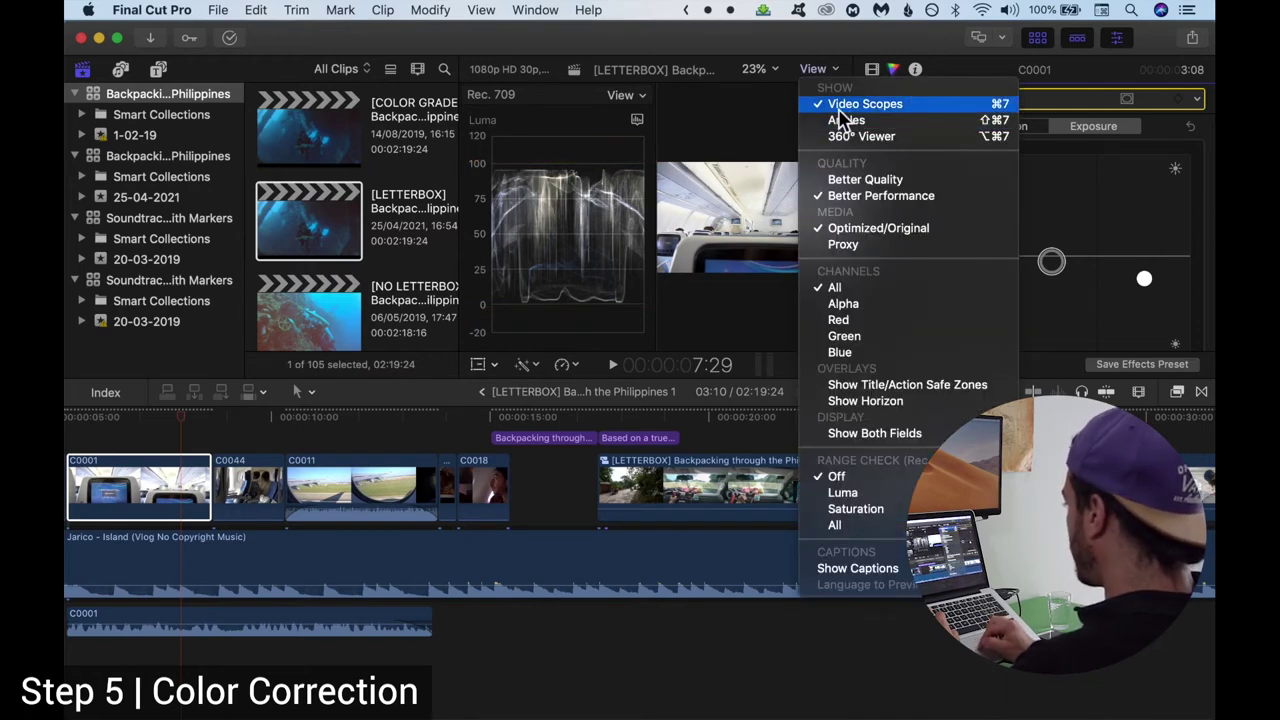
click(903, 104)
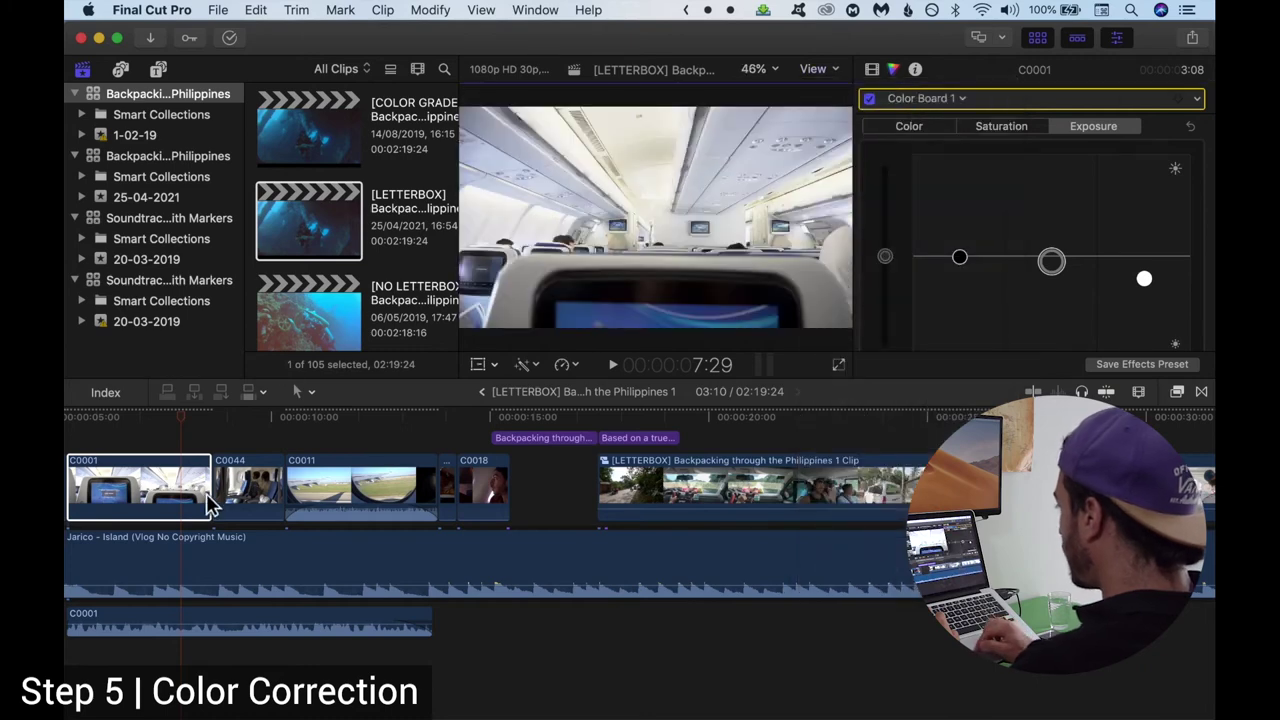
Raise the shadows and midtones exposure of the airplane meal clip C0017 at about 14:04.
drag(185, 428, 462, 437)
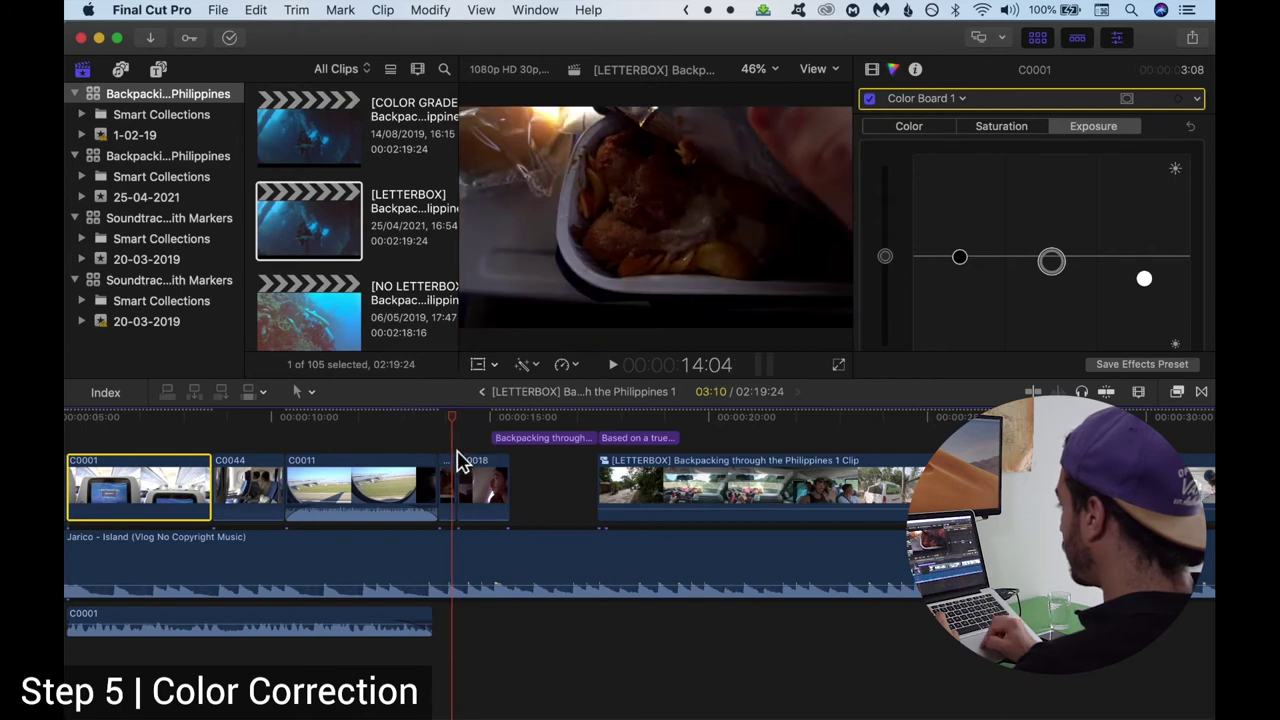
click(455, 485)
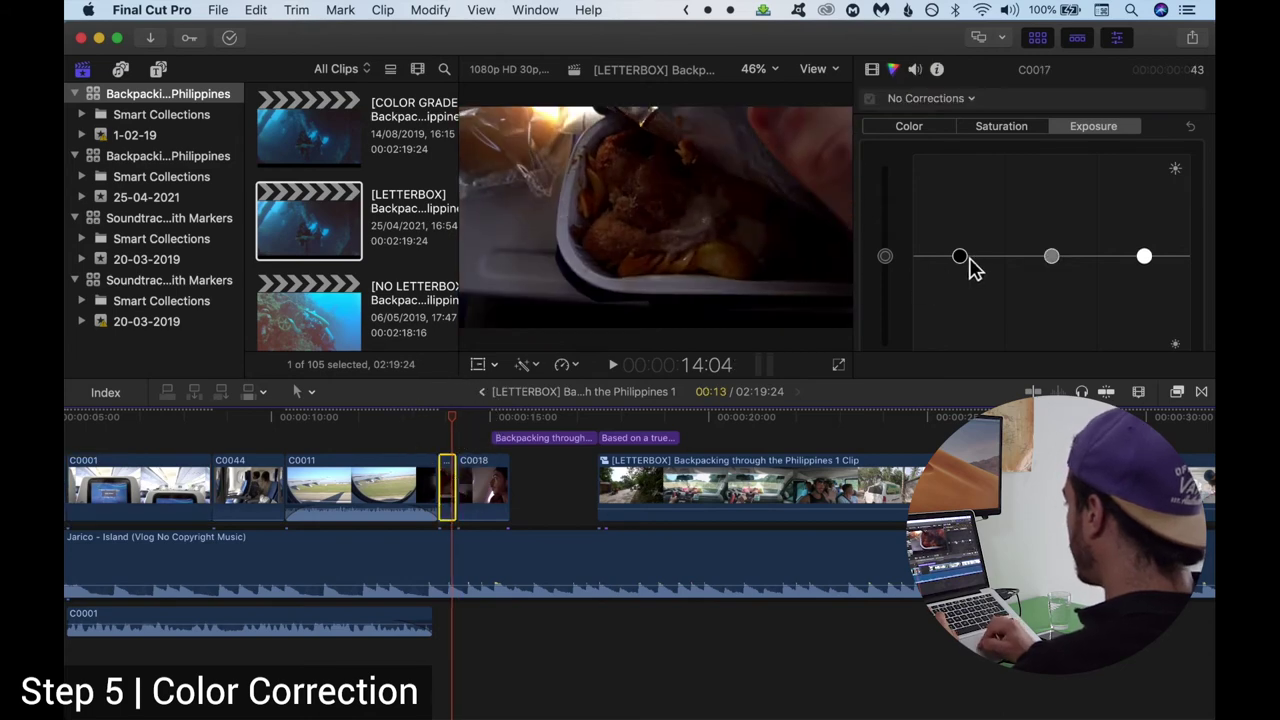
drag(966, 259, 966, 254)
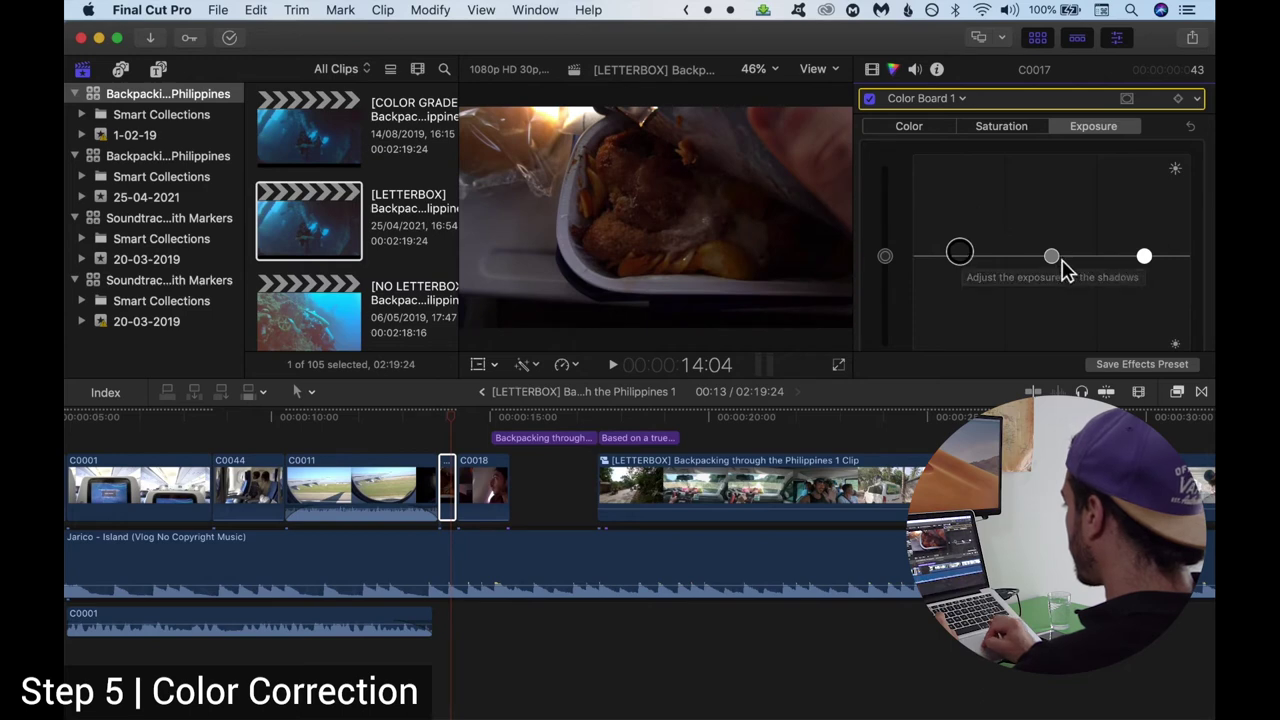
drag(1060, 258, 1060, 259)
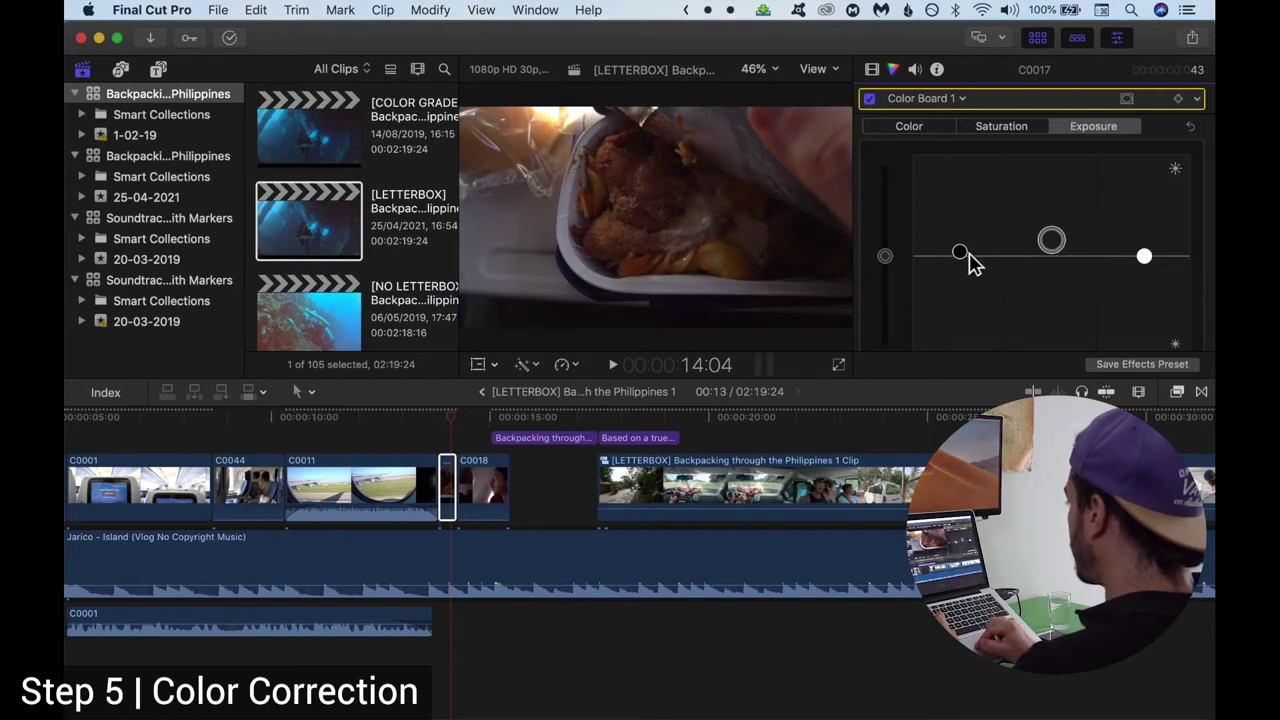
Park the playhead at 14:22 on the airplane eating clip C0018 and show the Color Board's saturation controls.
click(466, 440)
click(479, 420)
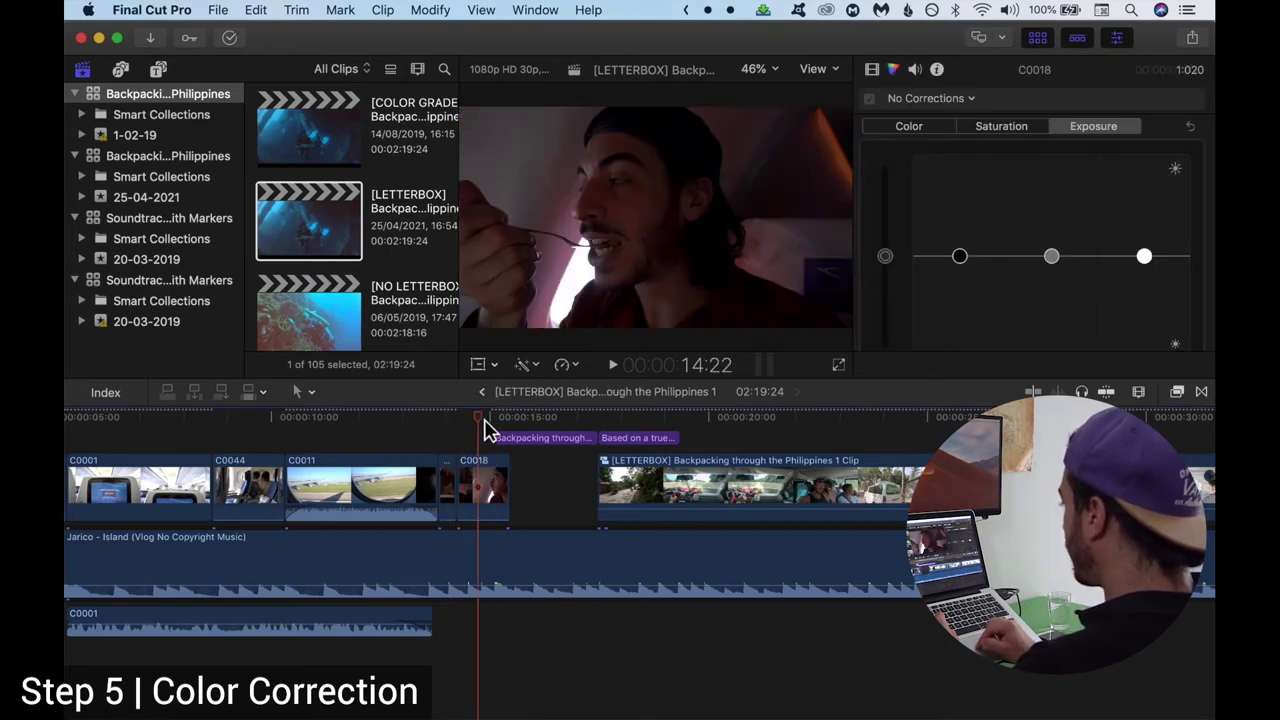
key(super+minus)
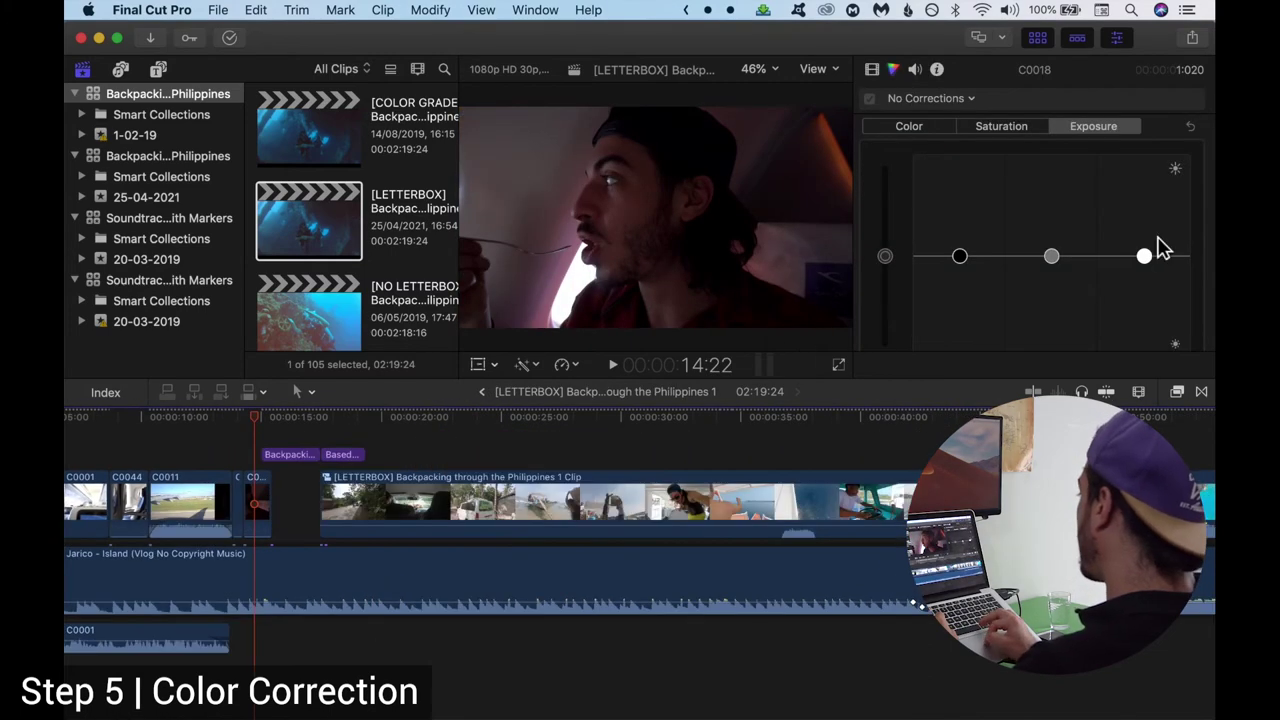
click(995, 130)
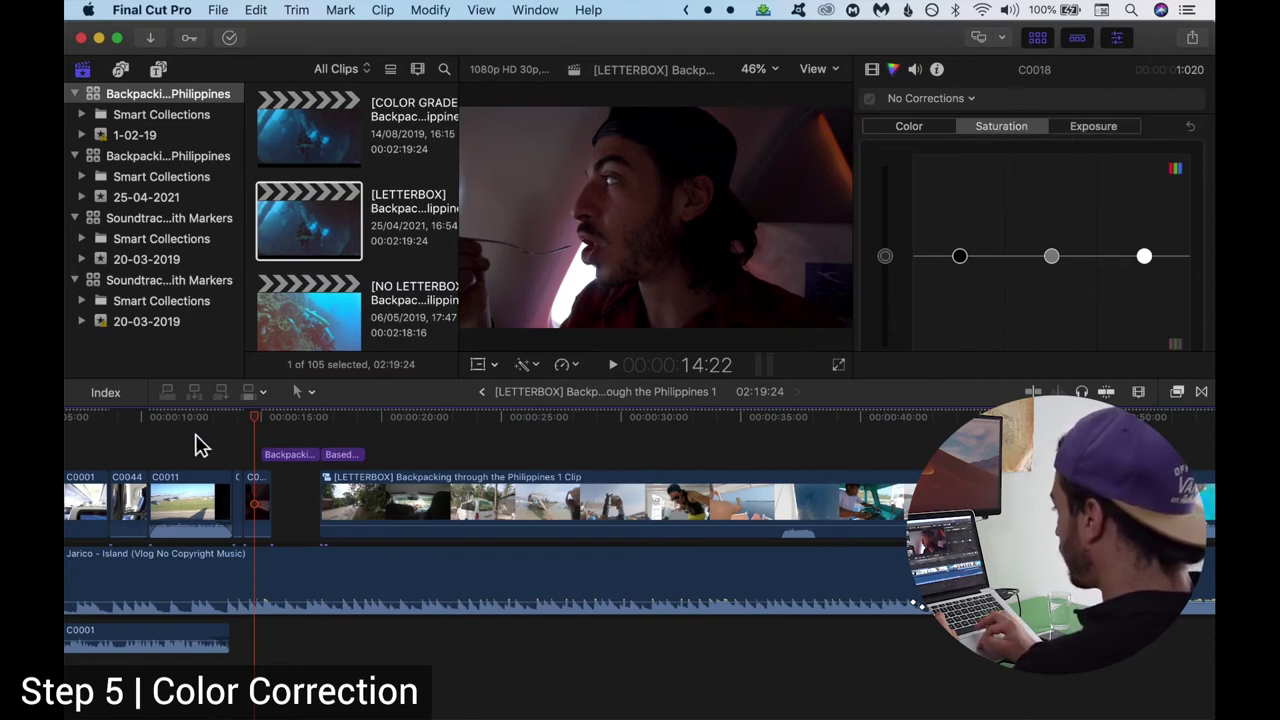
Test strong and very low global saturation on the airplane cabin clip C0001 at 7:29, and settle it just above neutral.
drag(209, 429, 141, 440)
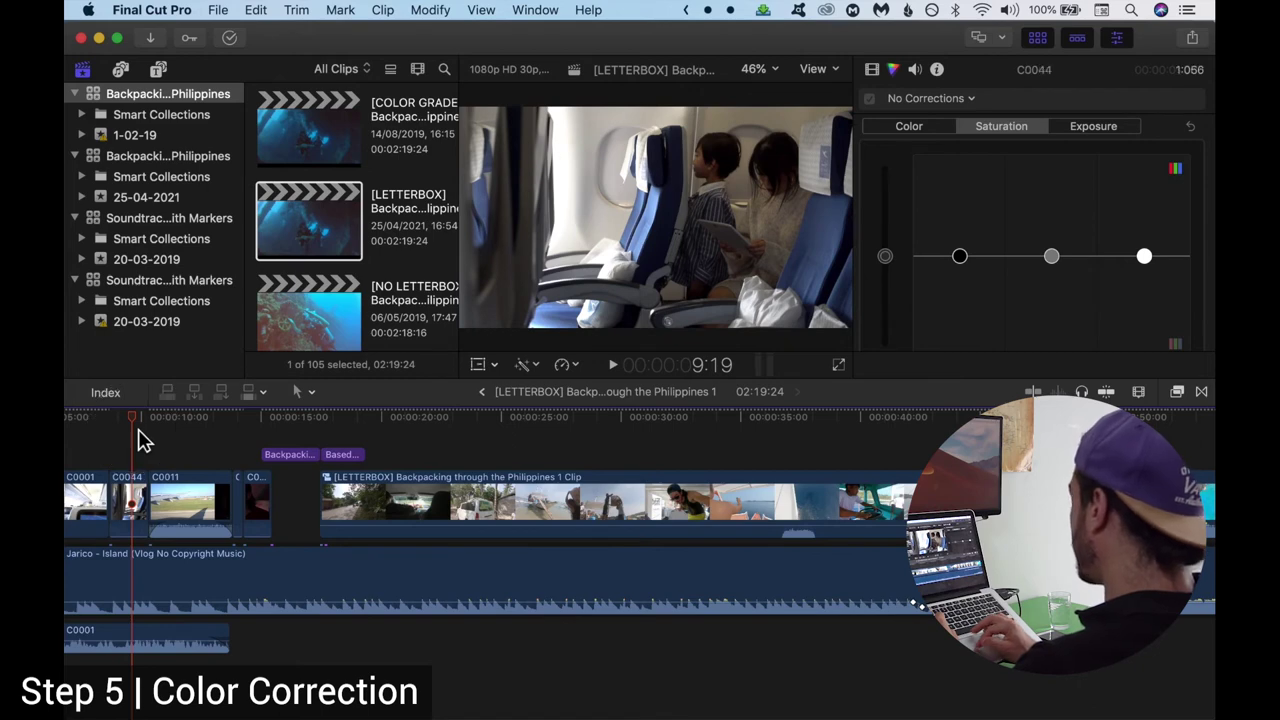
scroll(140, 440, left, 5)
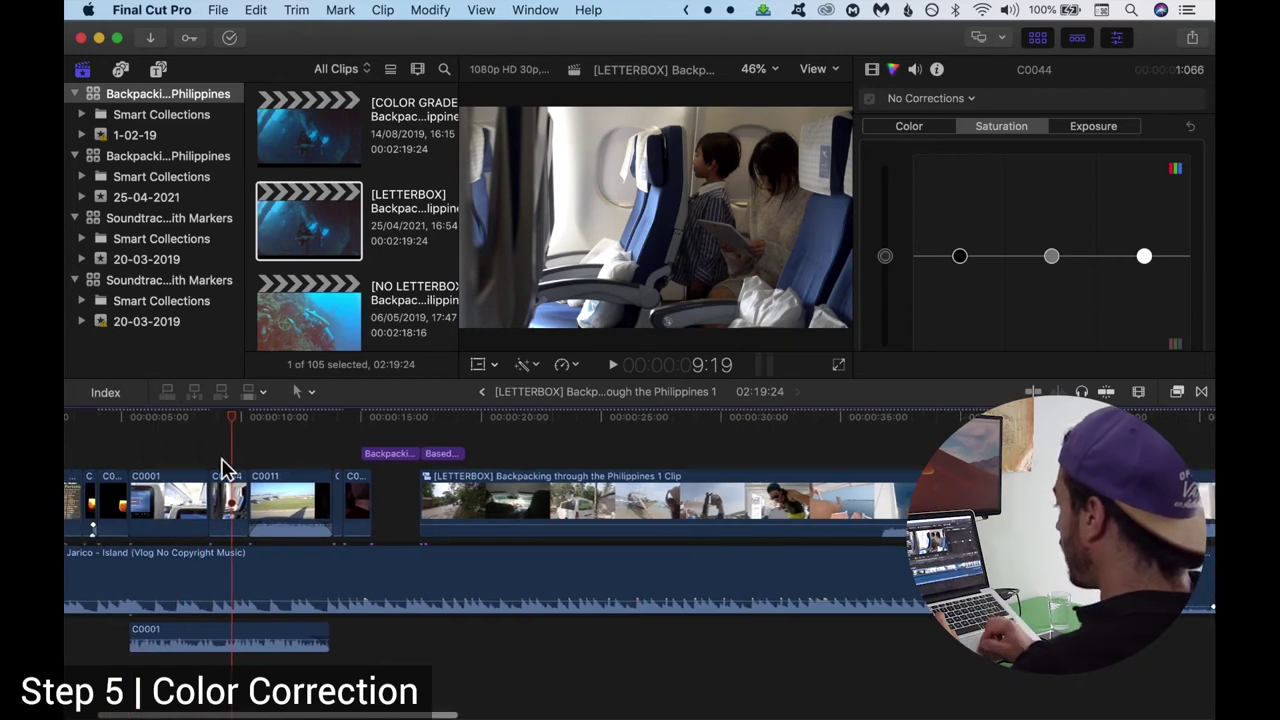
click(236, 508)
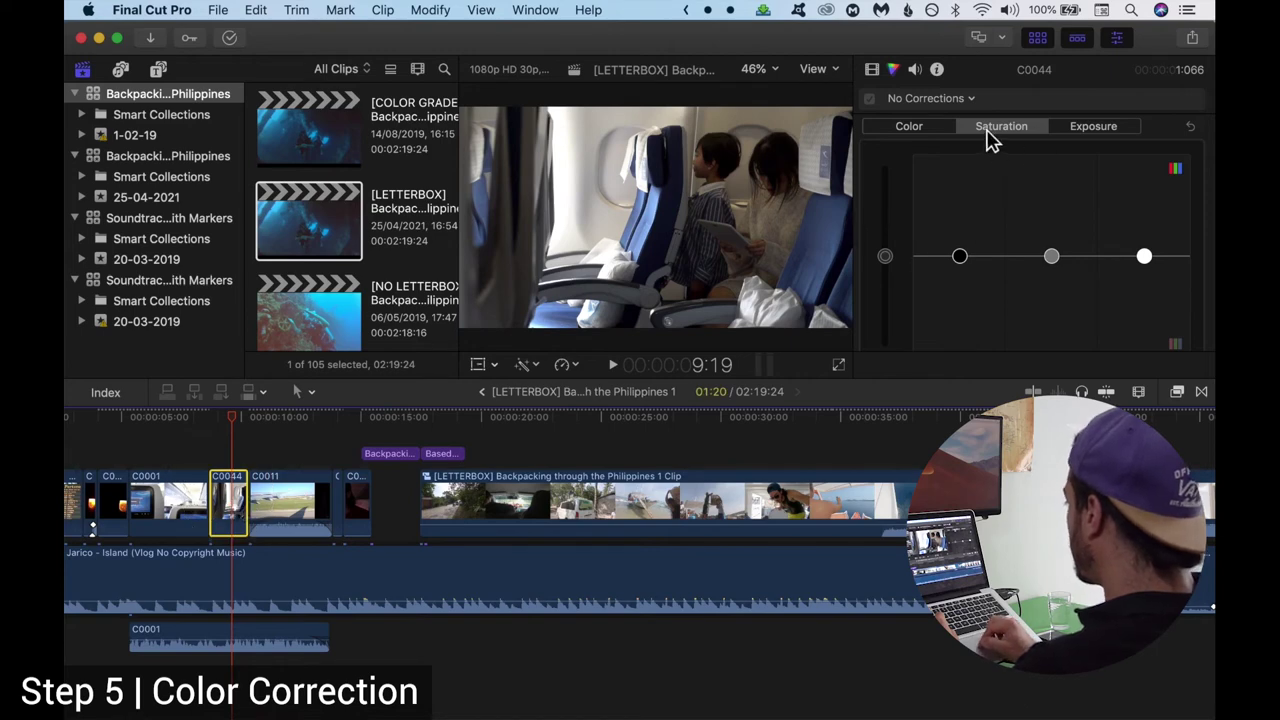
click(181, 428)
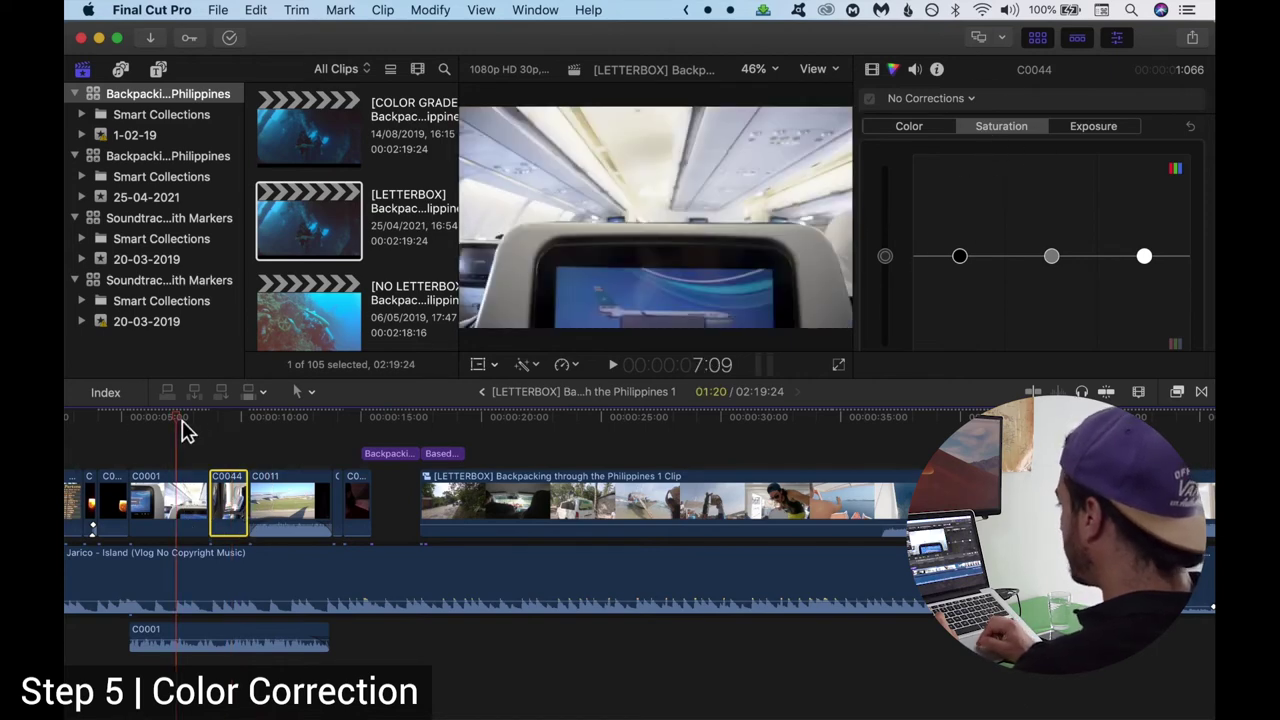
click(192, 428)
click(198, 505)
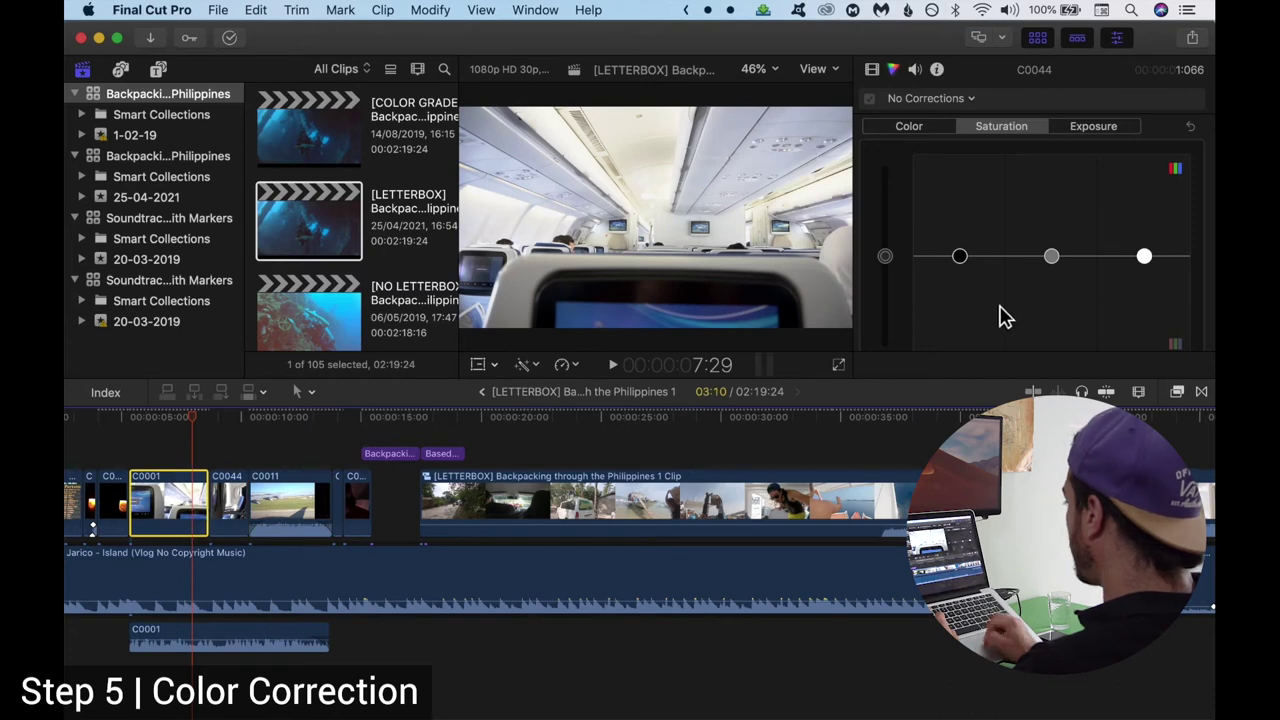
mouse_move(1053, 258)
mouse_down()
mouse_move(1055, 222)
mouse_move(1053, 318)
mouse_move(1048, 263)
mouse_move(1053, 272)
mouse_up()
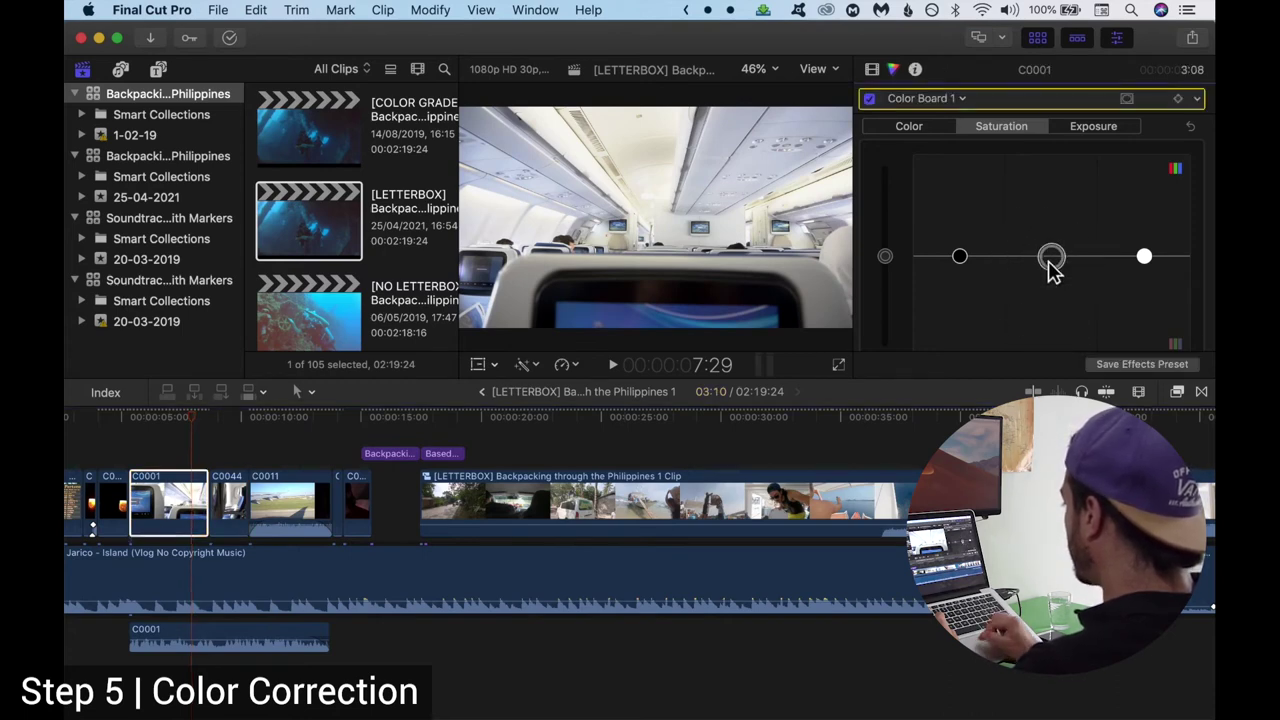
drag(886, 257, 891, 166)
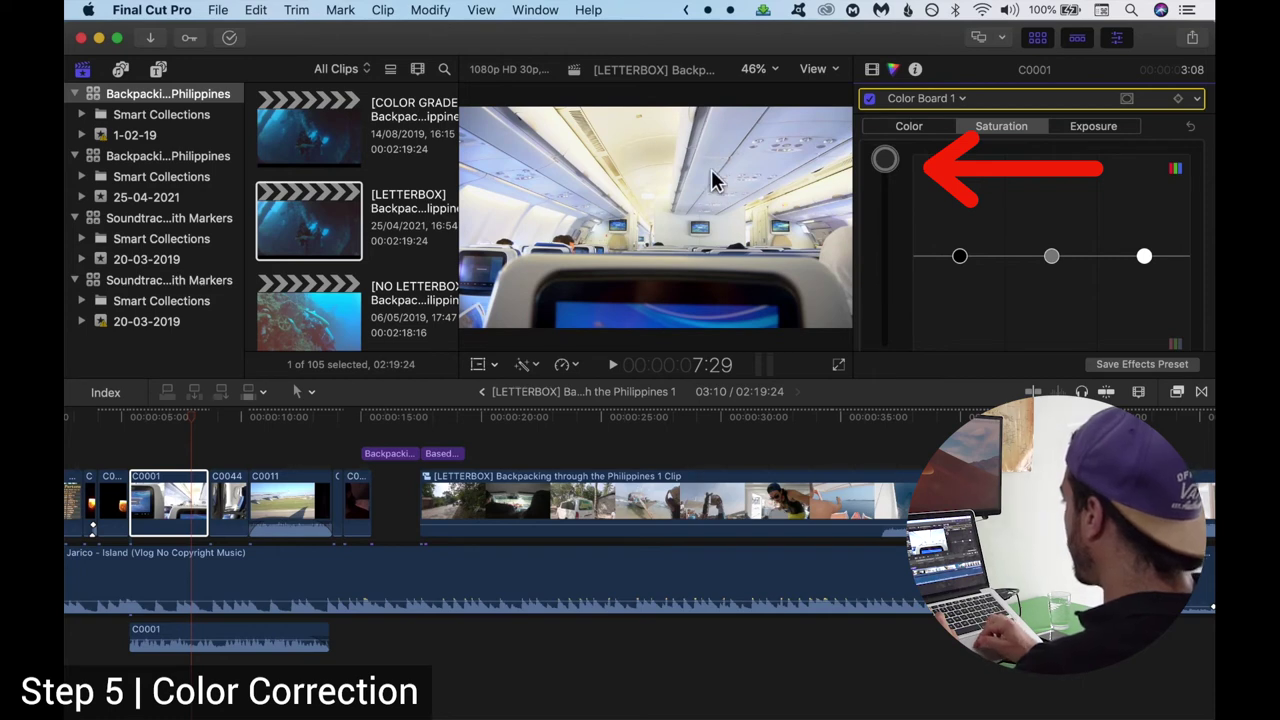
drag(888, 168, 892, 333)
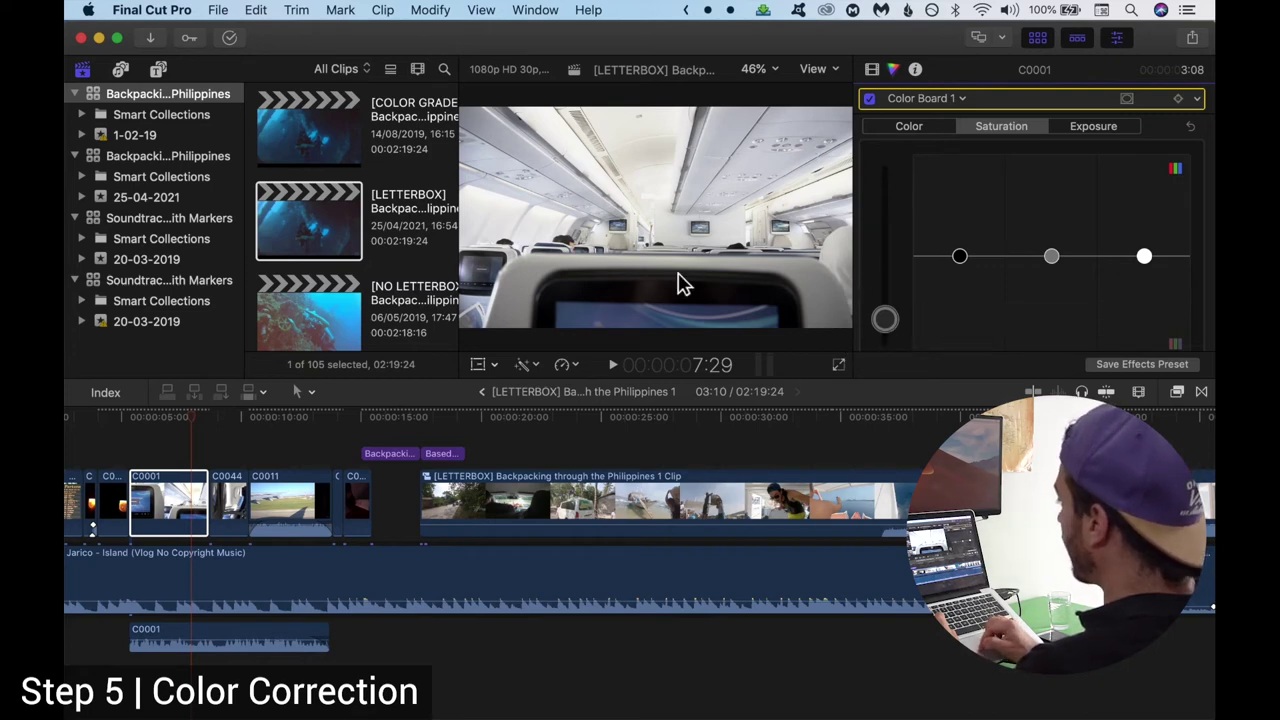
drag(894, 329, 887, 263)
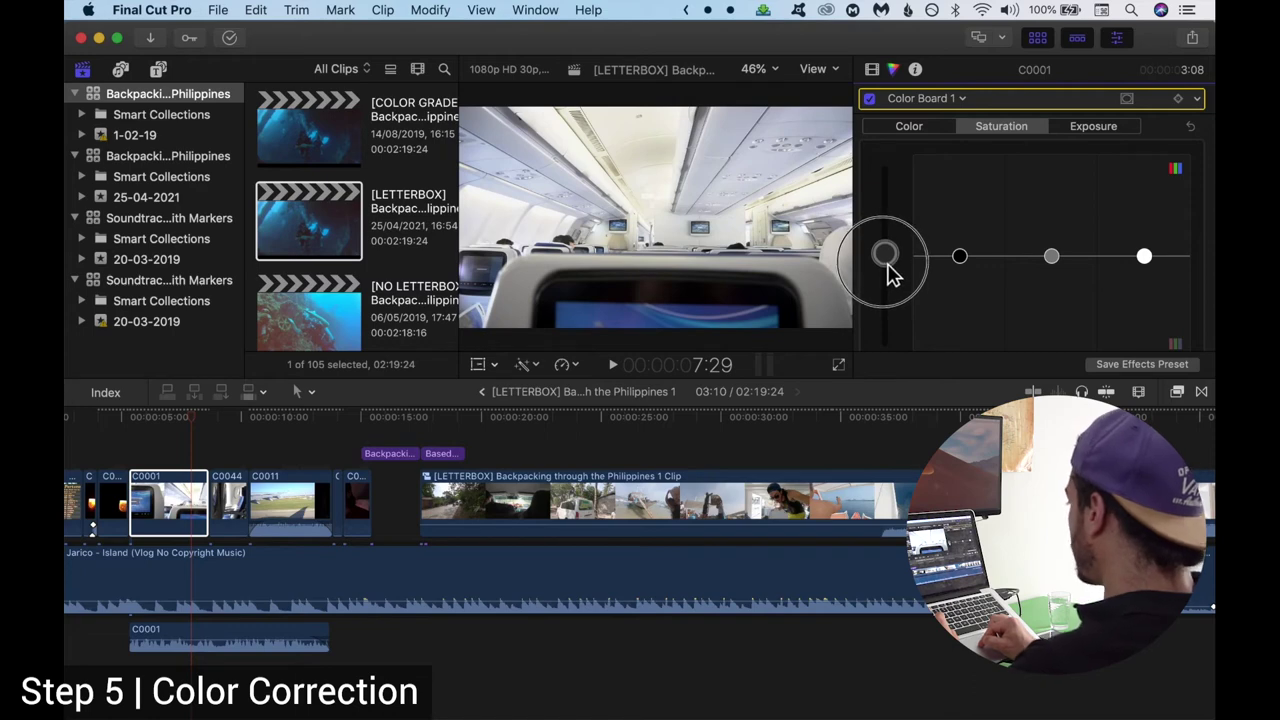
Show the Color Board's color controls and select the airplane window clip C0011 with the playhead at 10:21.
click(226, 420)
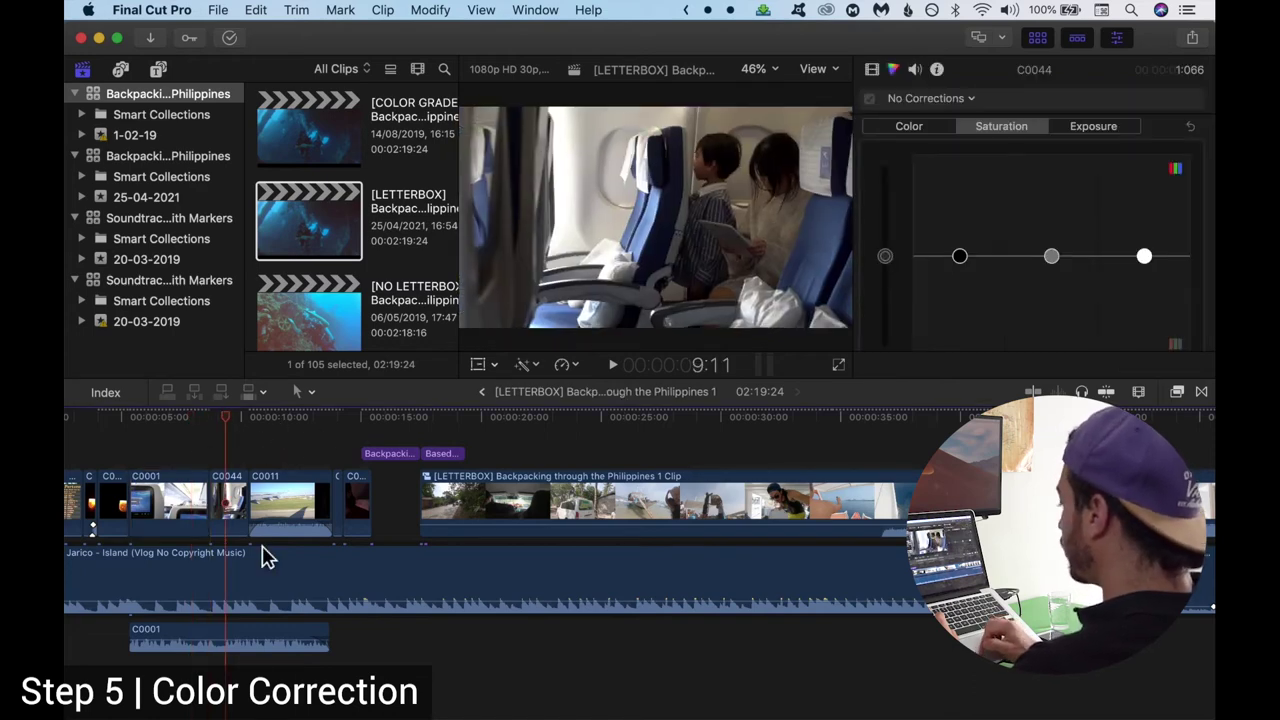
click(229, 421)
drag(229, 421, 349, 455)
key(super+6)
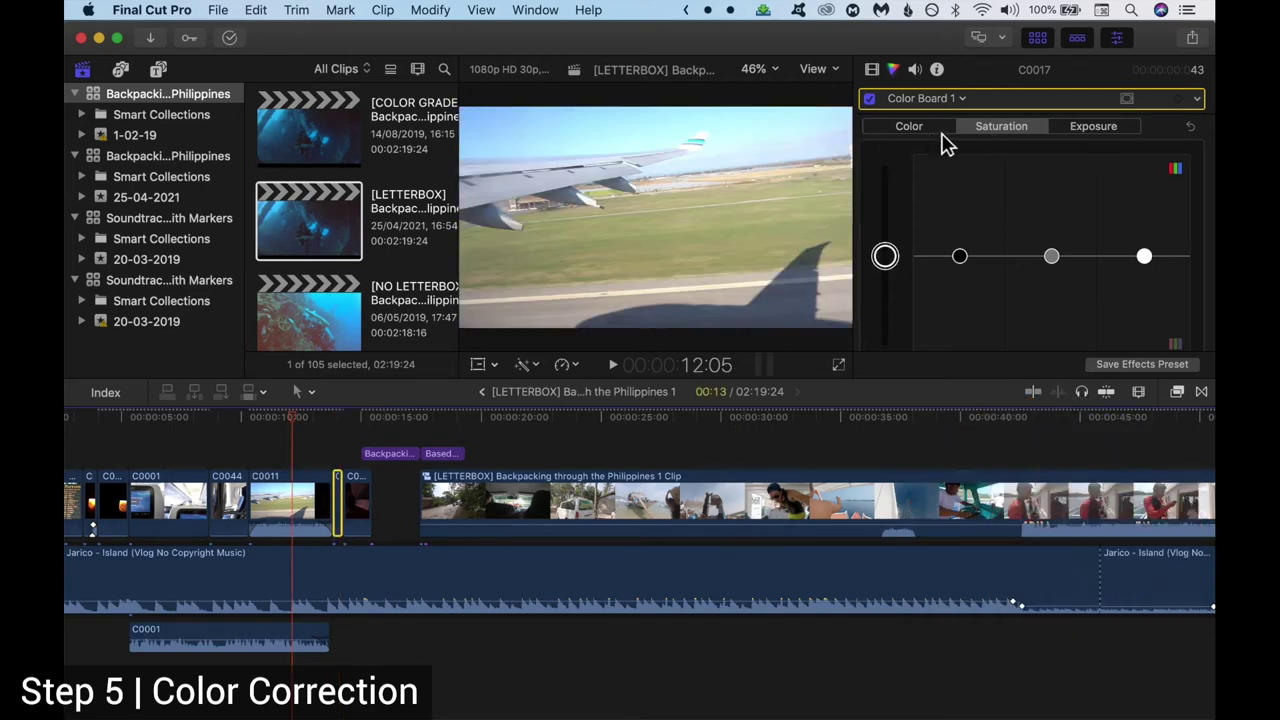
click(912, 133)
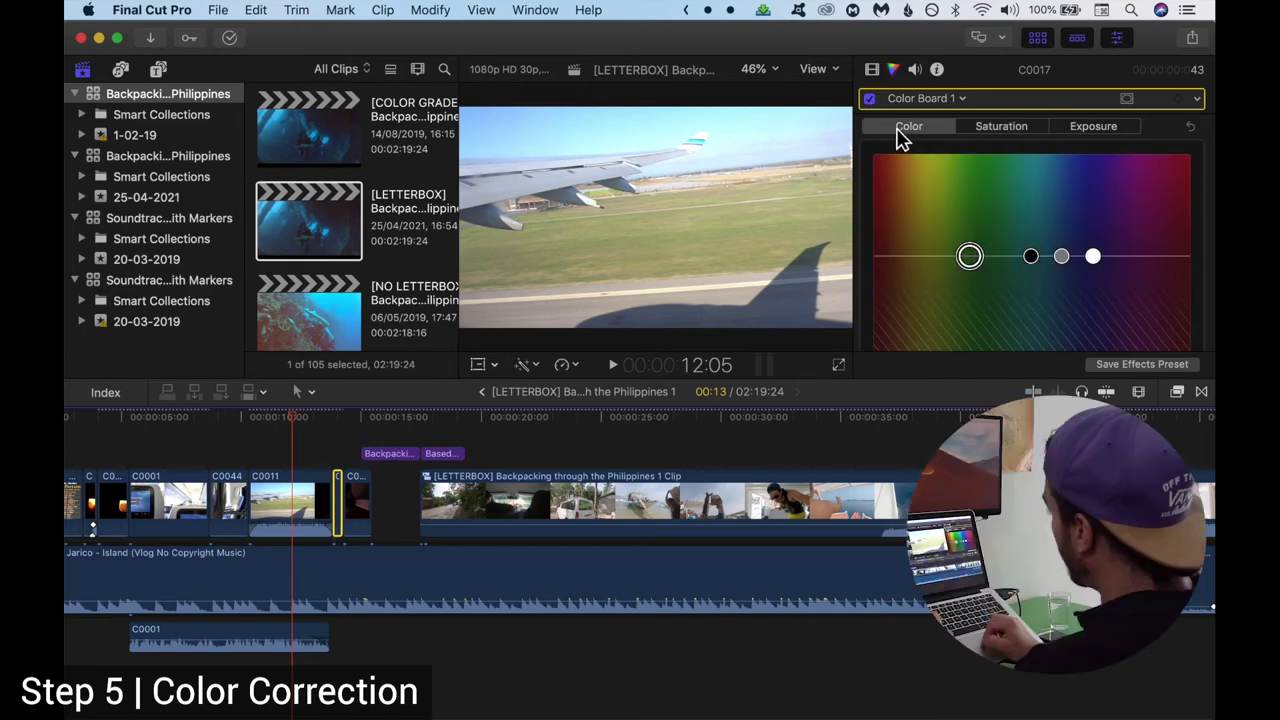
click(257, 425)
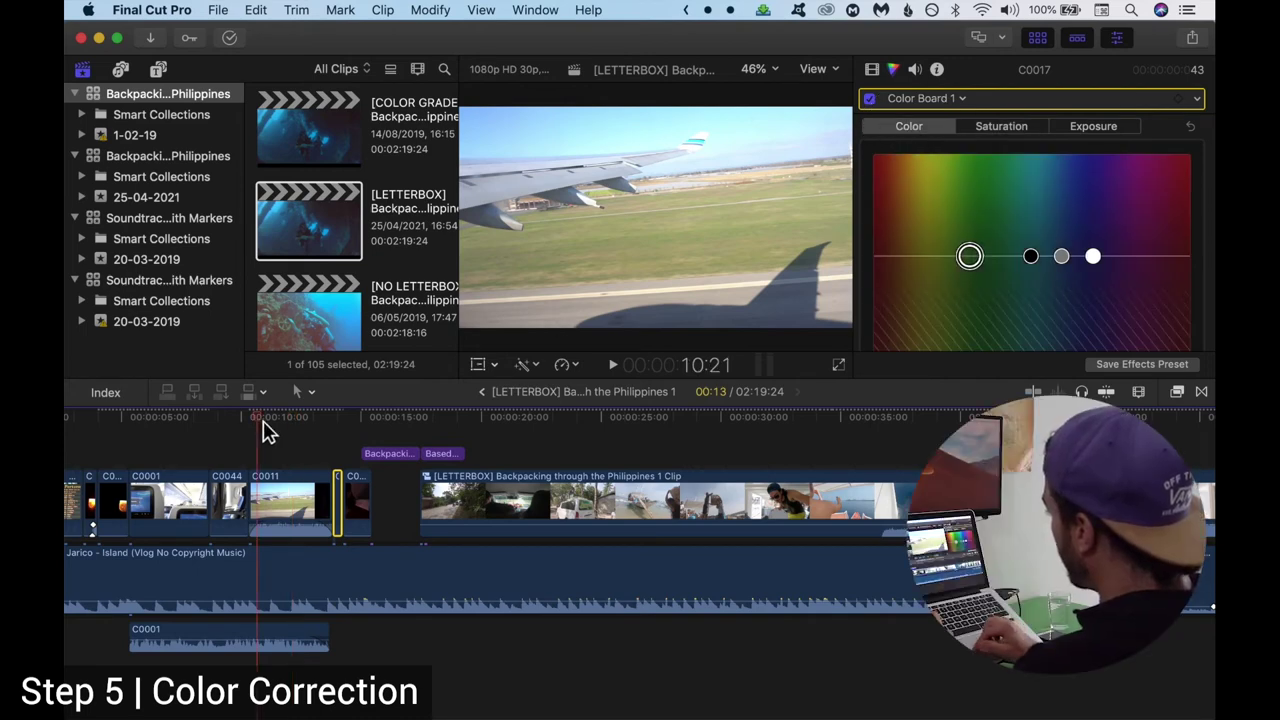
click(290, 485)
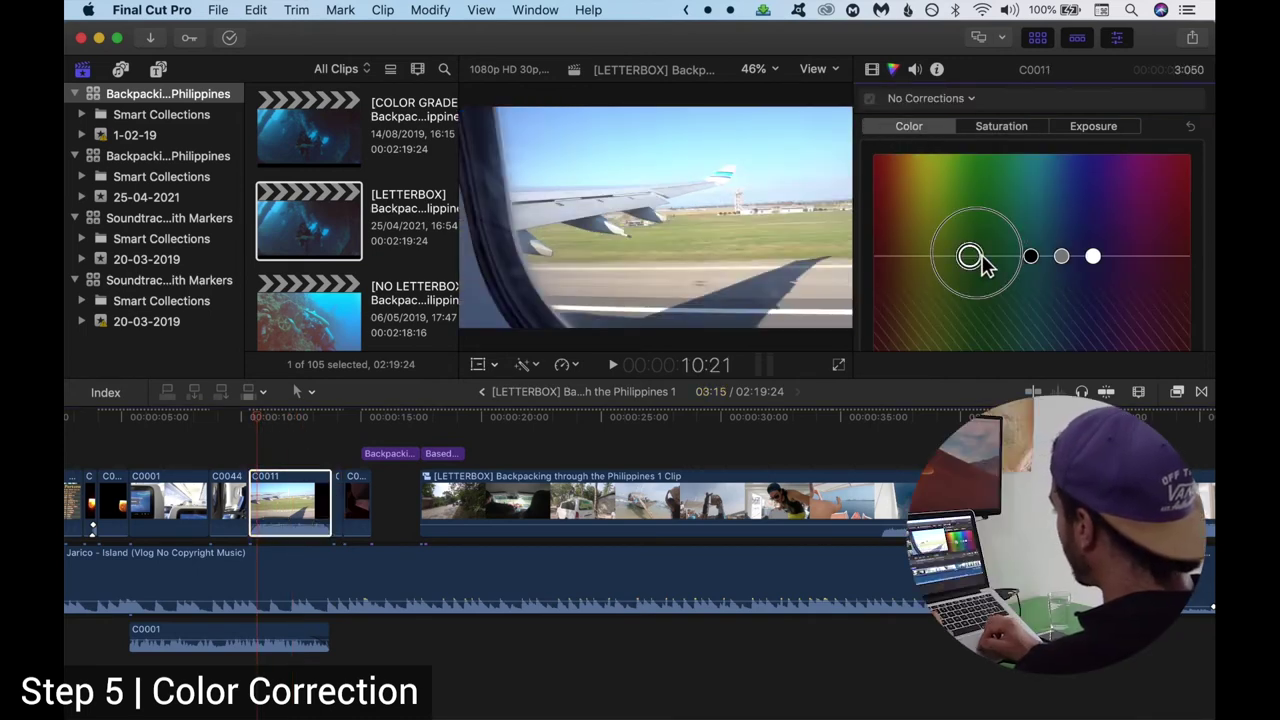
Try shifting the global color of the airplane window clip C0011 toward orange, and reset it to no correction.
drag(971, 257, 923, 235)
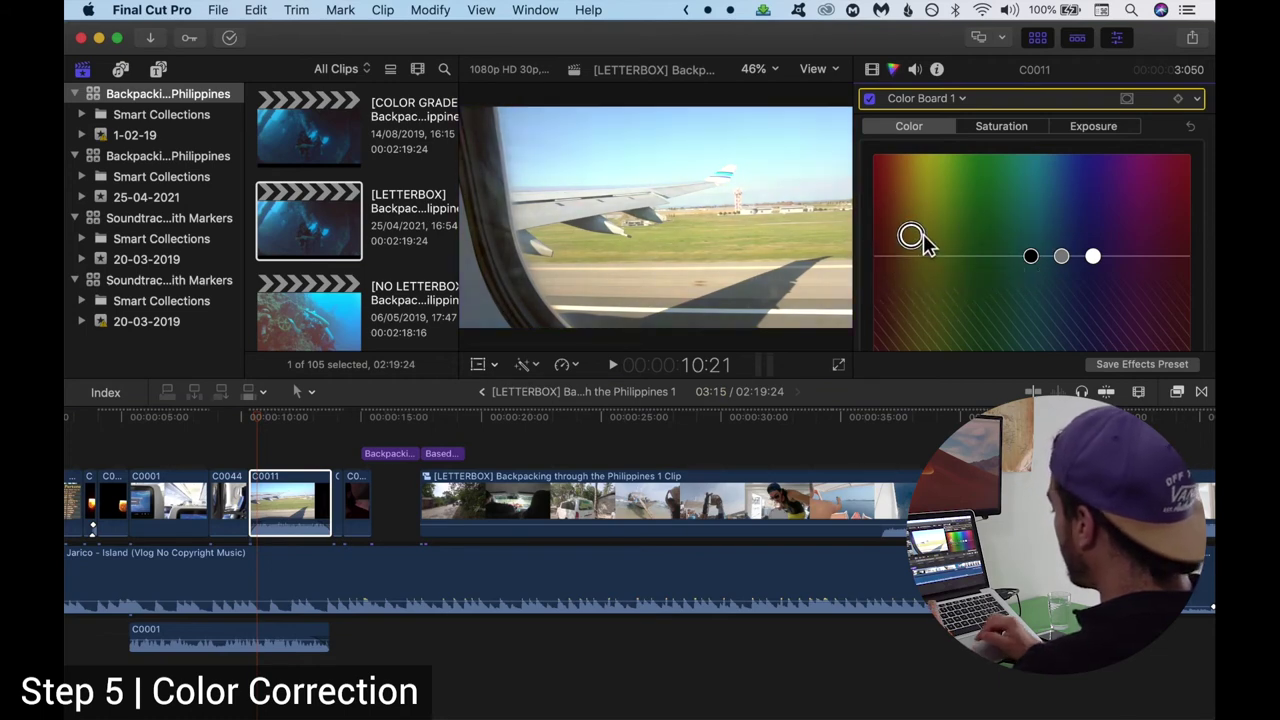
key(super+z)
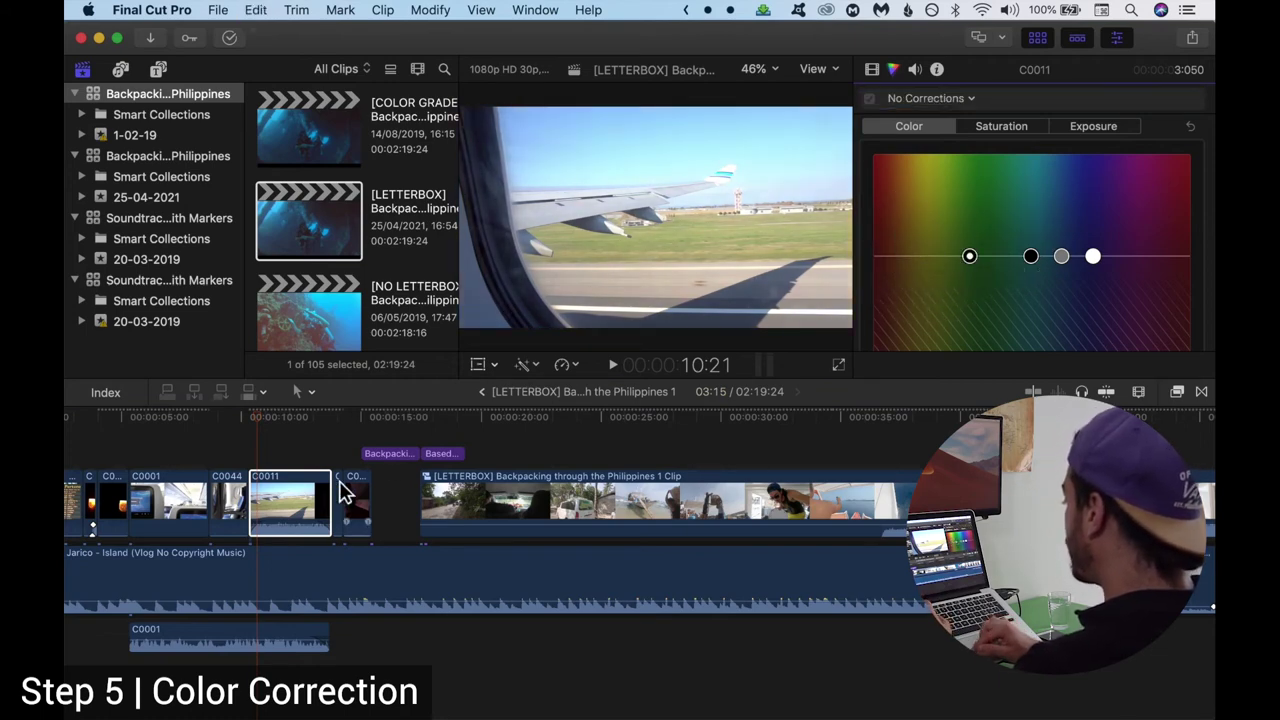
click(325, 500)
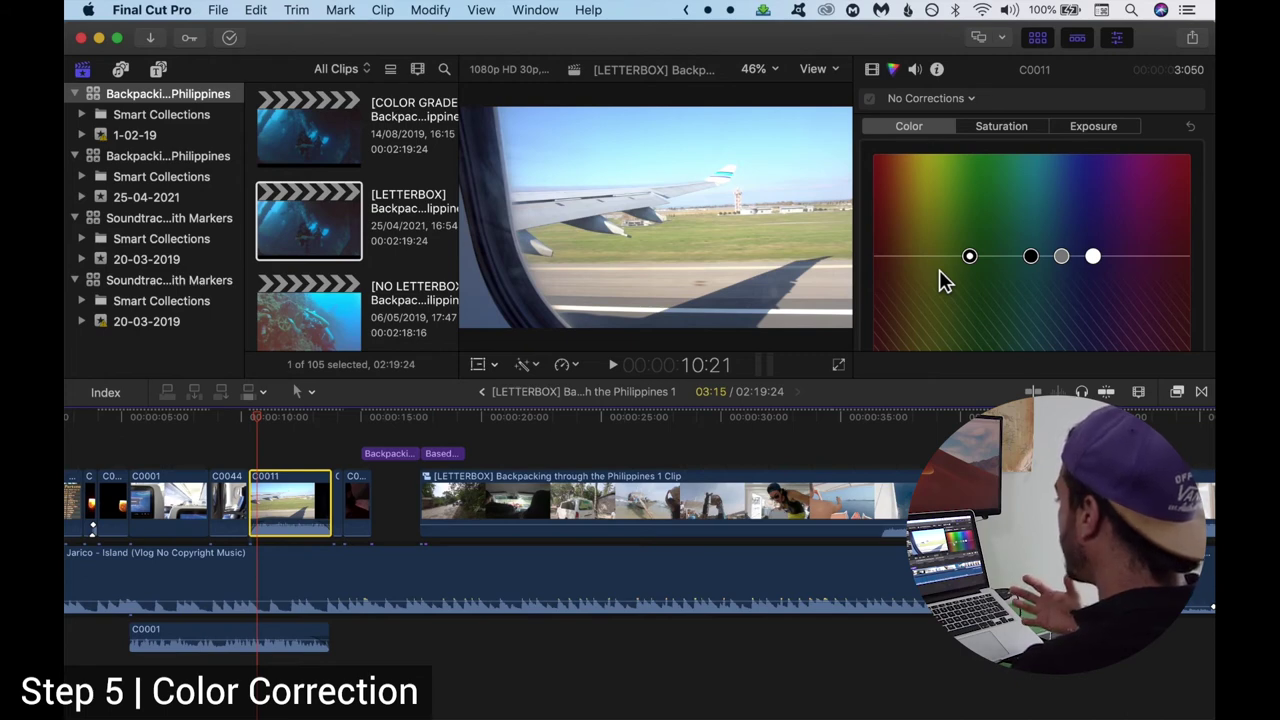
drag(979, 270, 908, 262)
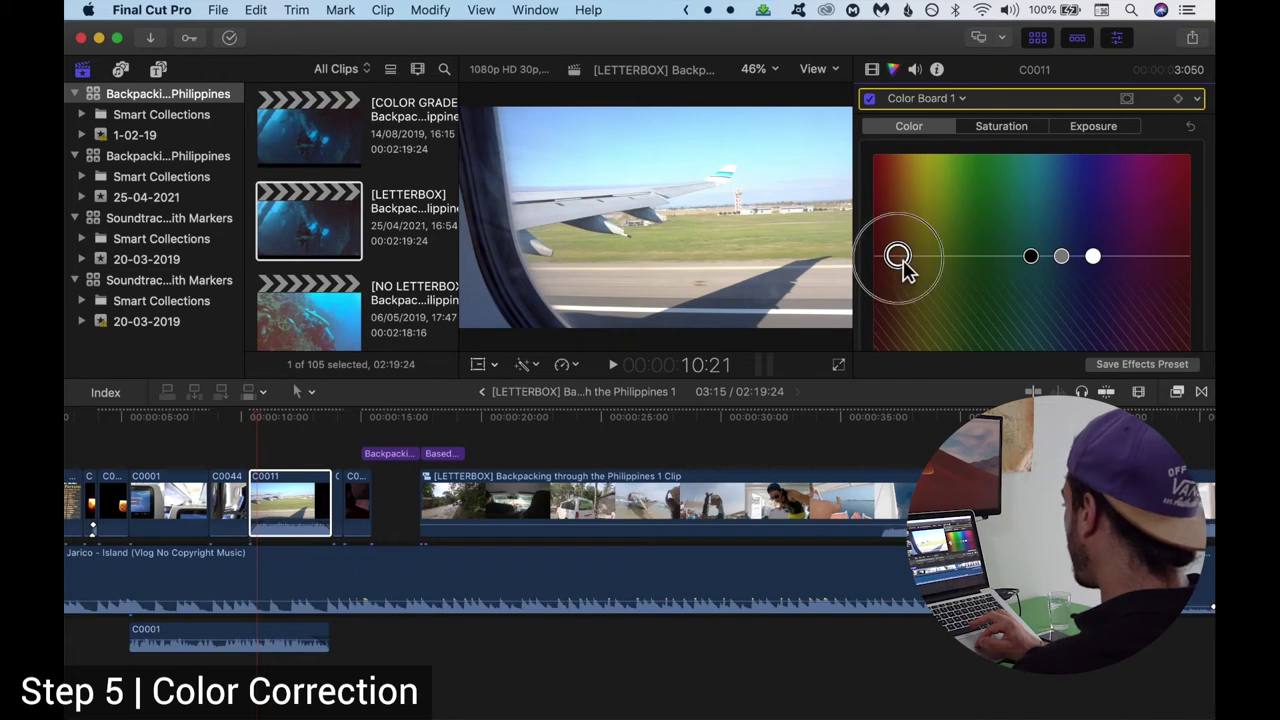
mouse_move(905, 268)
mouse_down()
mouse_move(906, 245)
mouse_move(914, 270)
mouse_move(1005, 268)
mouse_move(908, 268)
mouse_move(909, 288)
mouse_move(909, 253)
mouse_move(908, 266)
mouse_up()
key(BackSpace)
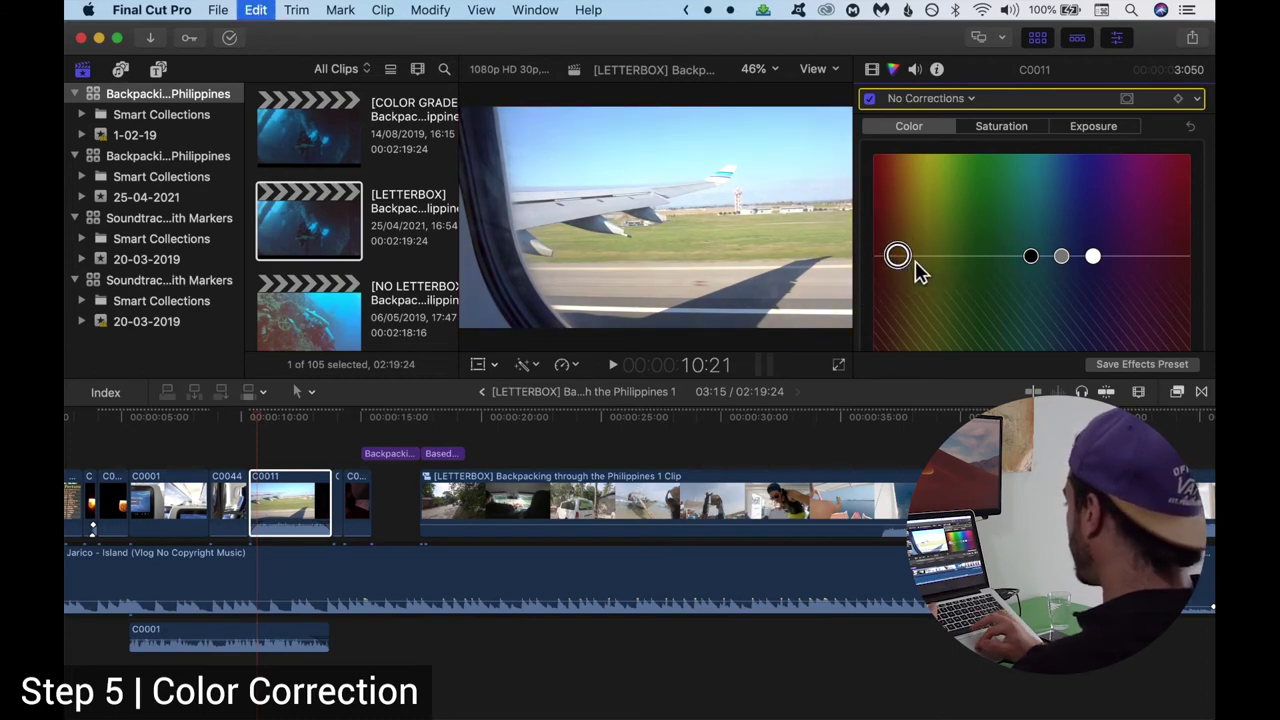
click(300, 508)
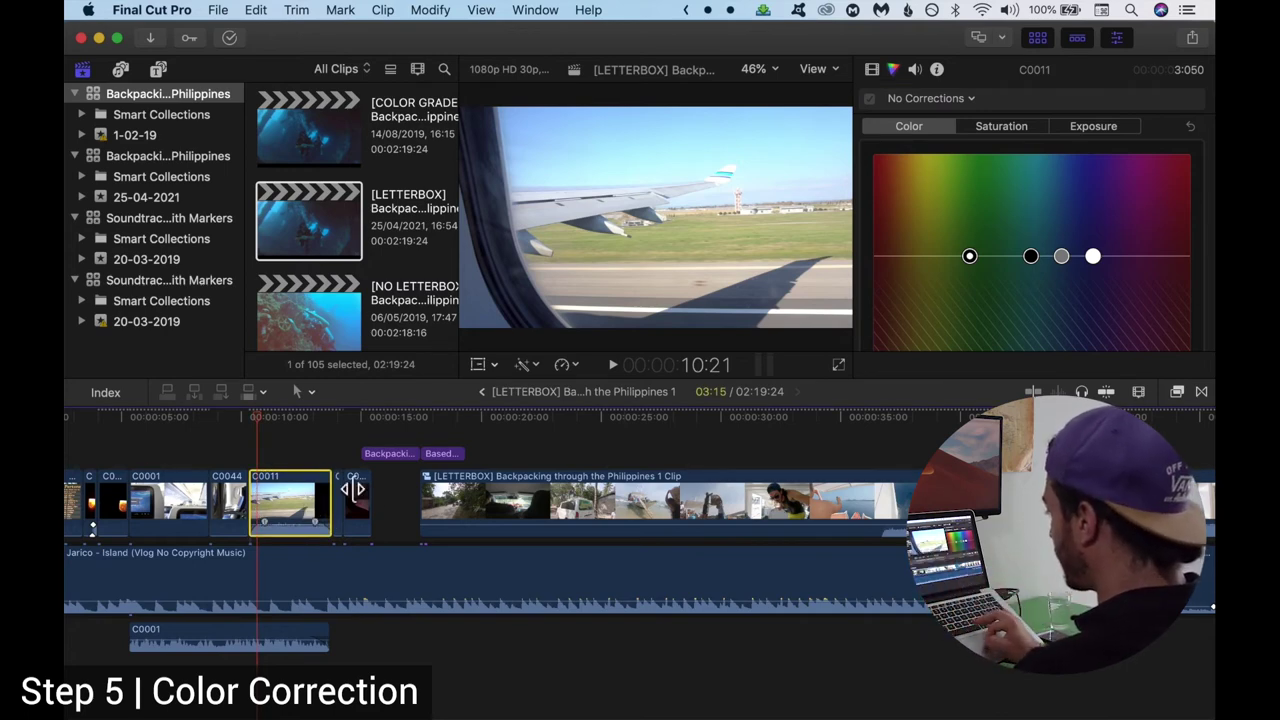
Review the airplane clips around 13 seconds and park the playhead on the opening title at 16:07.
click(340, 457)
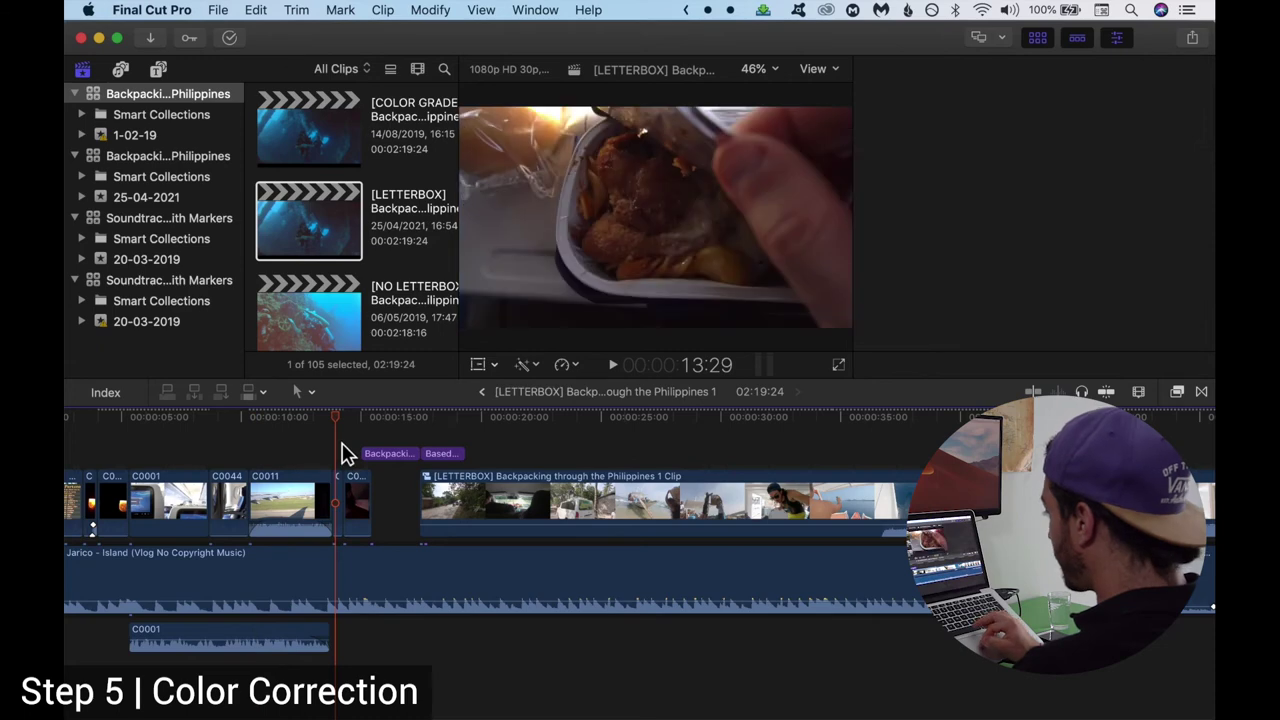
drag(351, 427, 314, 430)
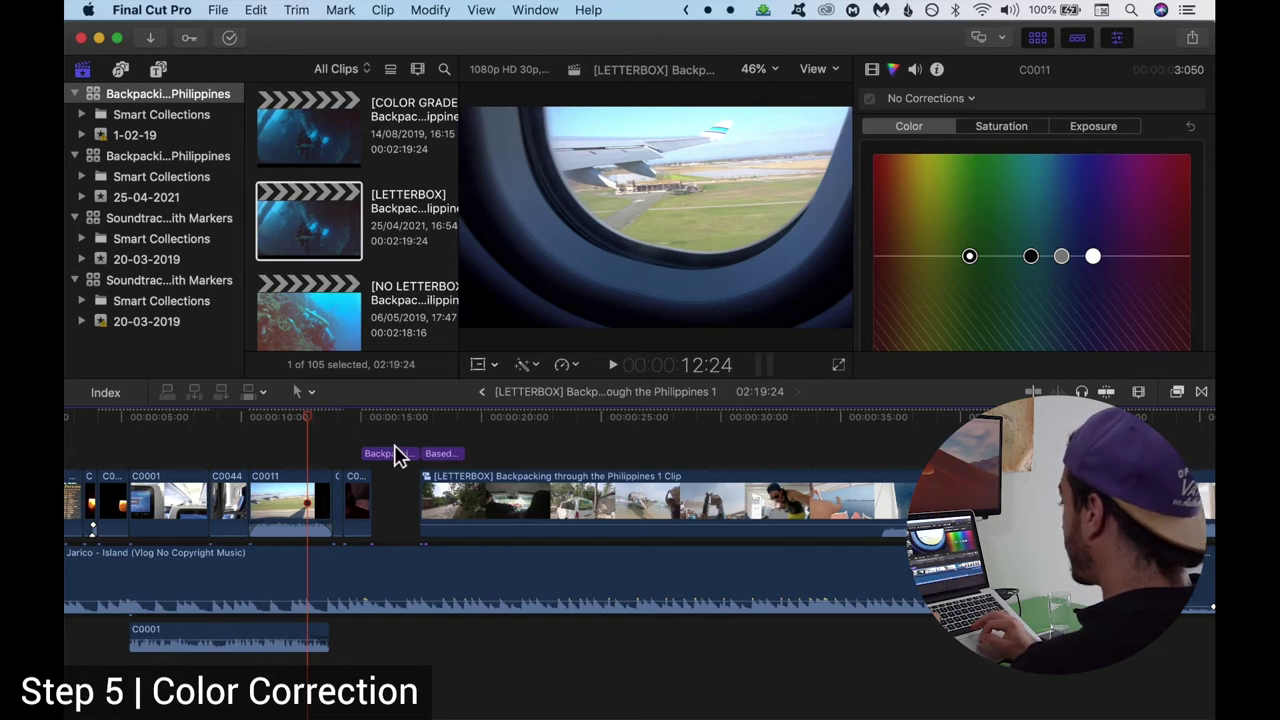
key(super+minus)
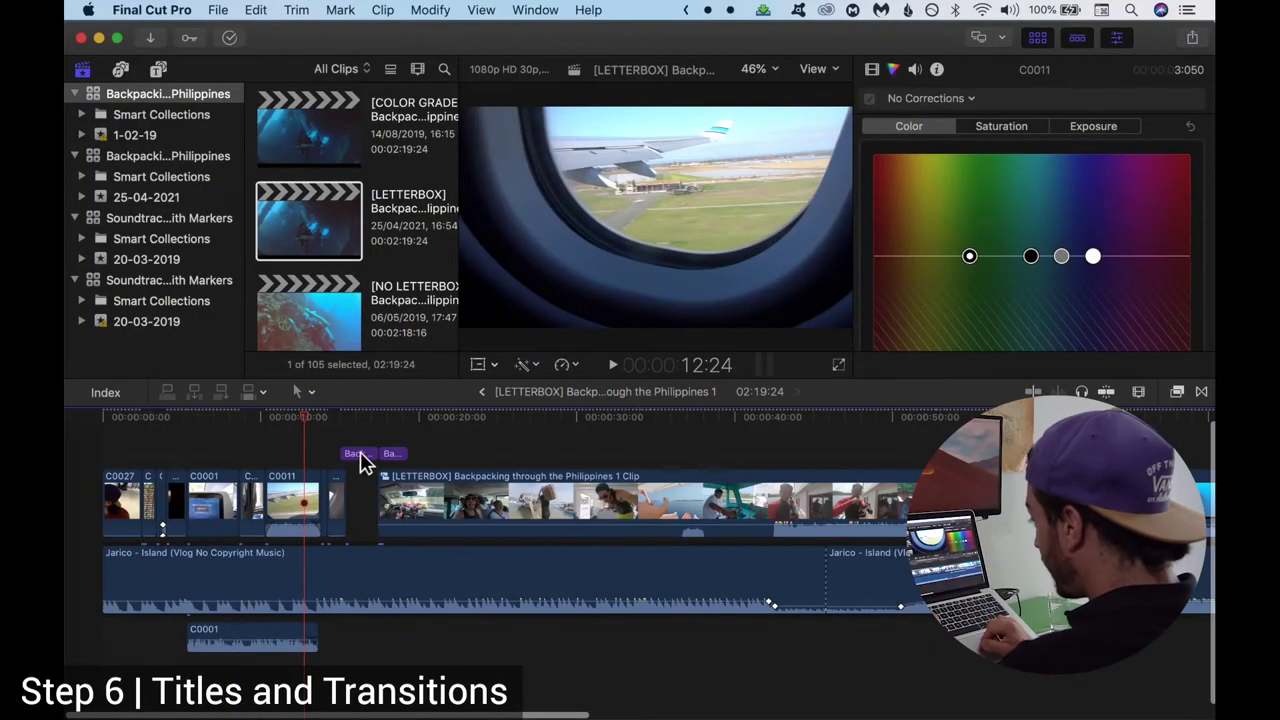
click(357, 428)
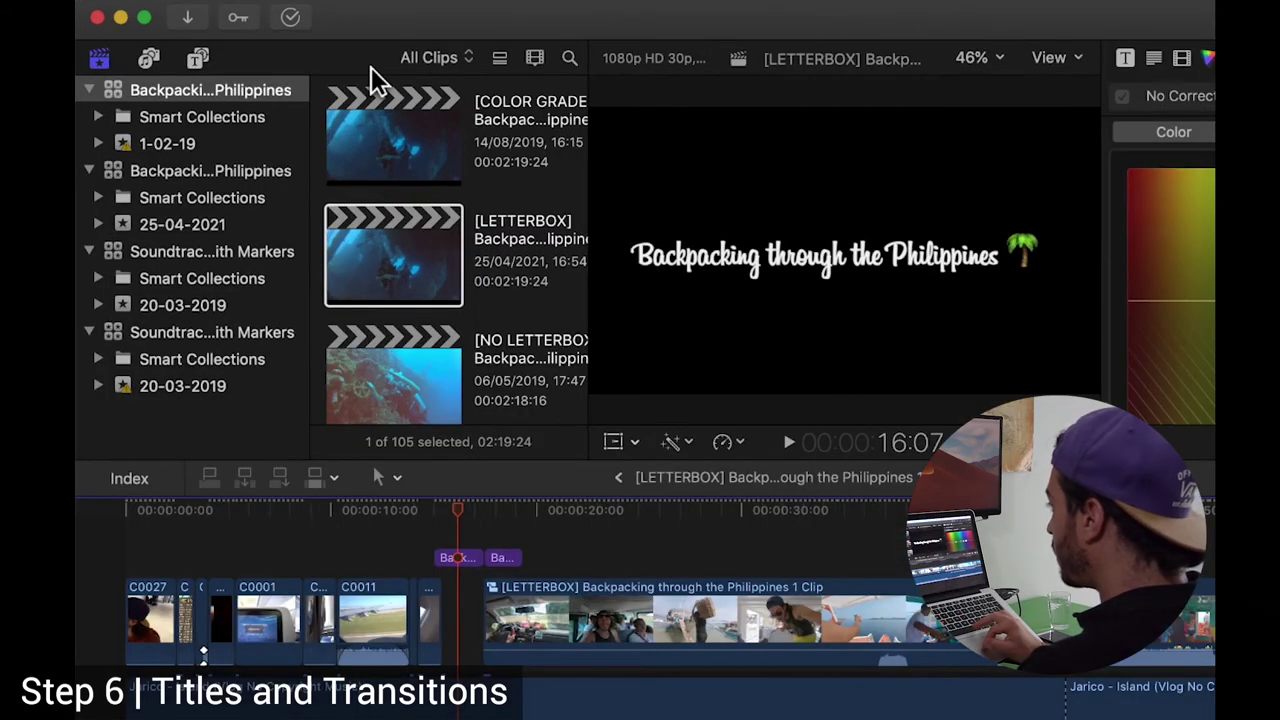
Show the installed titles and browse the title categories.
click(200, 64)
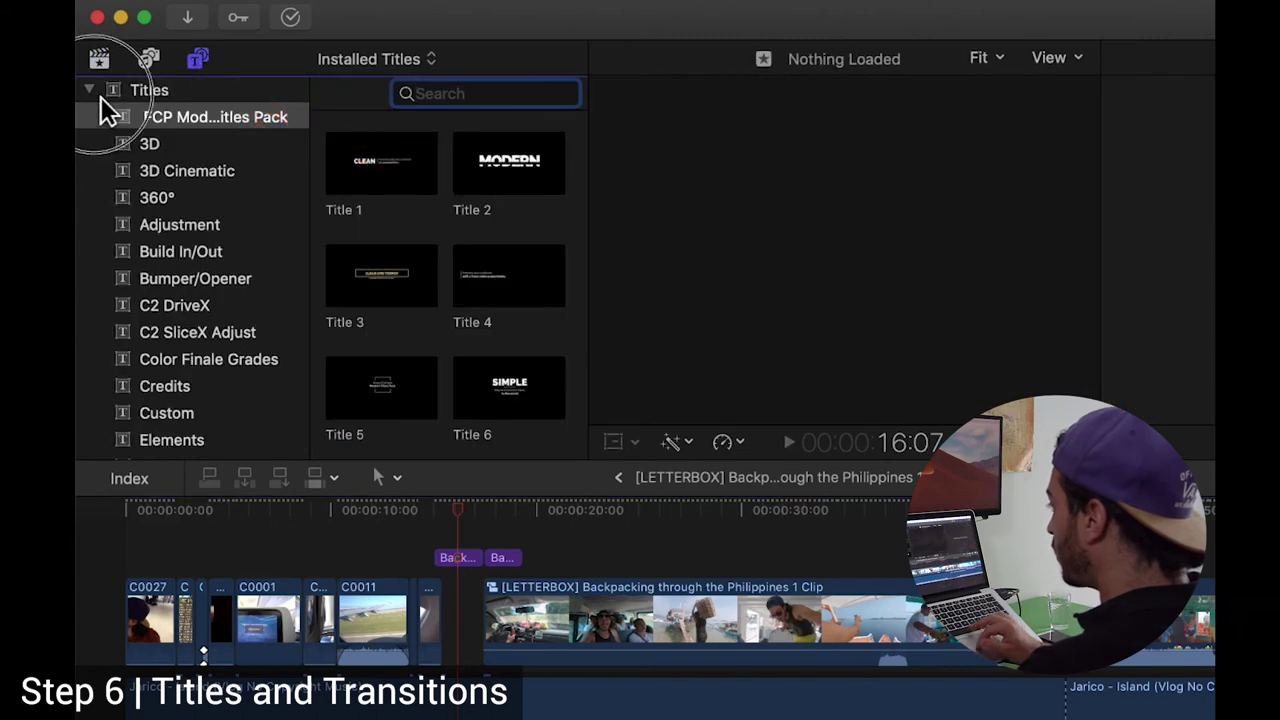
click(198, 64)
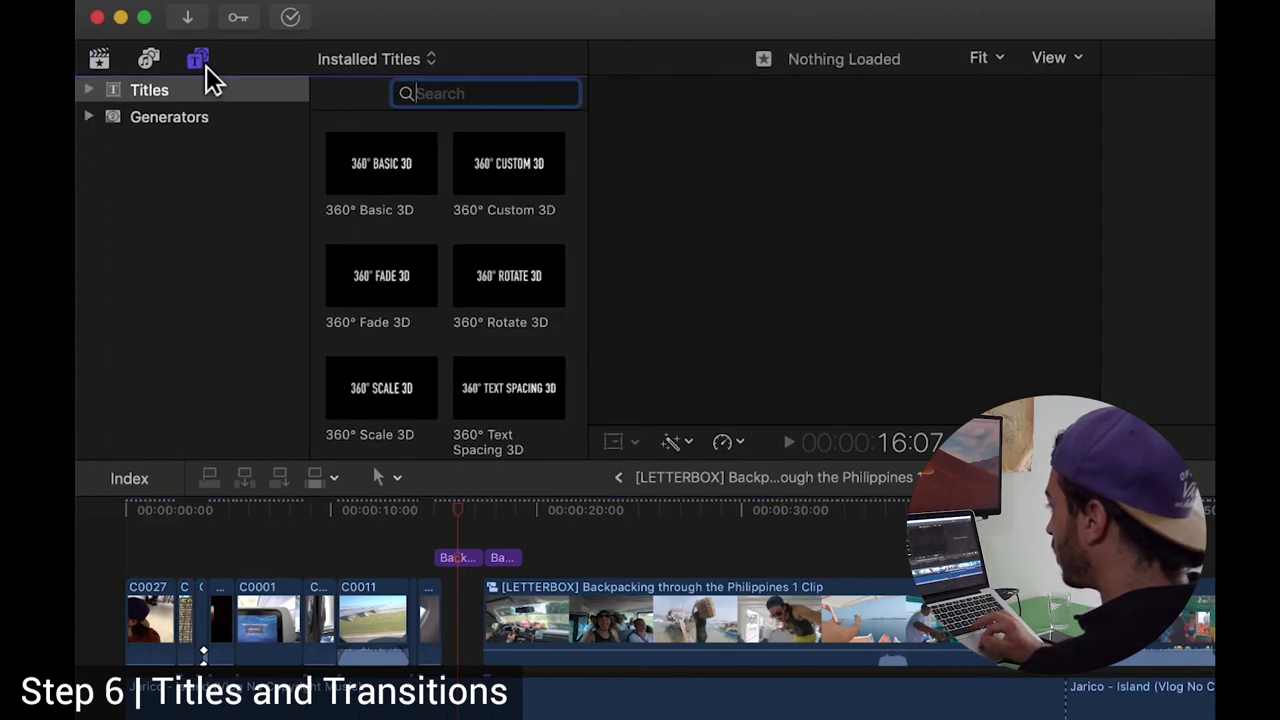
click(90, 92)
click(214, 120)
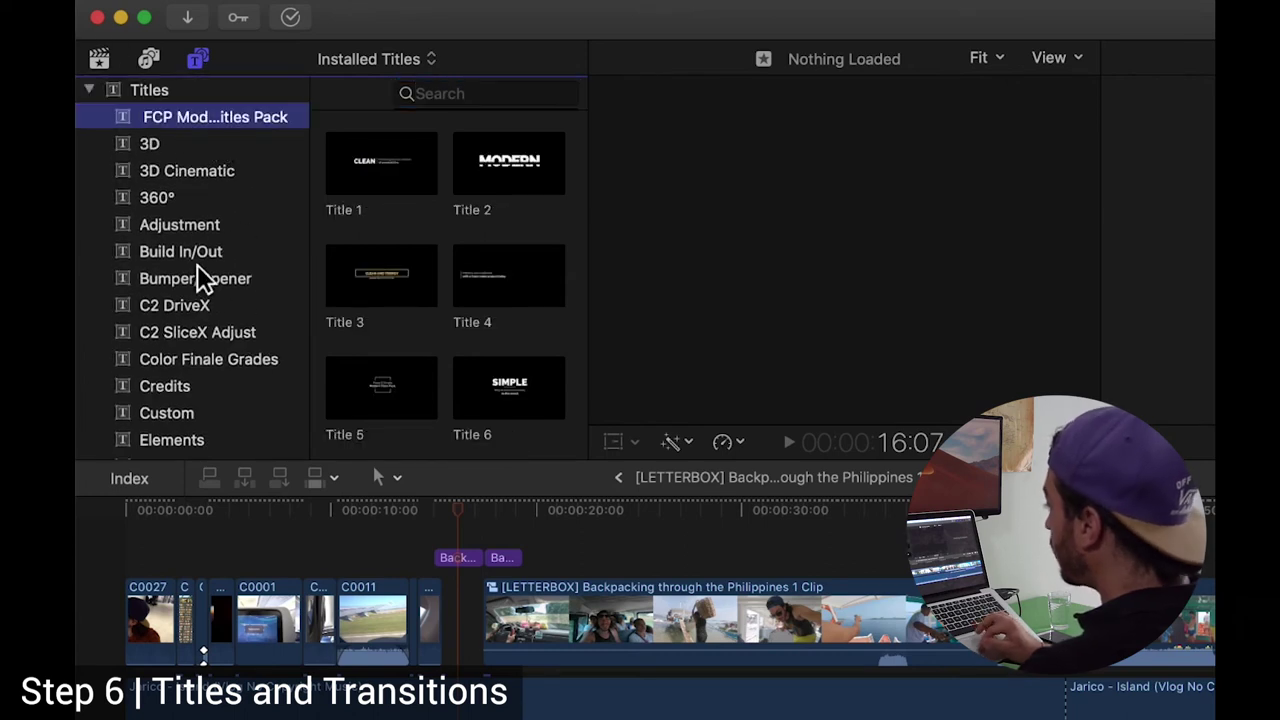
scroll(197, 240, down, 1)
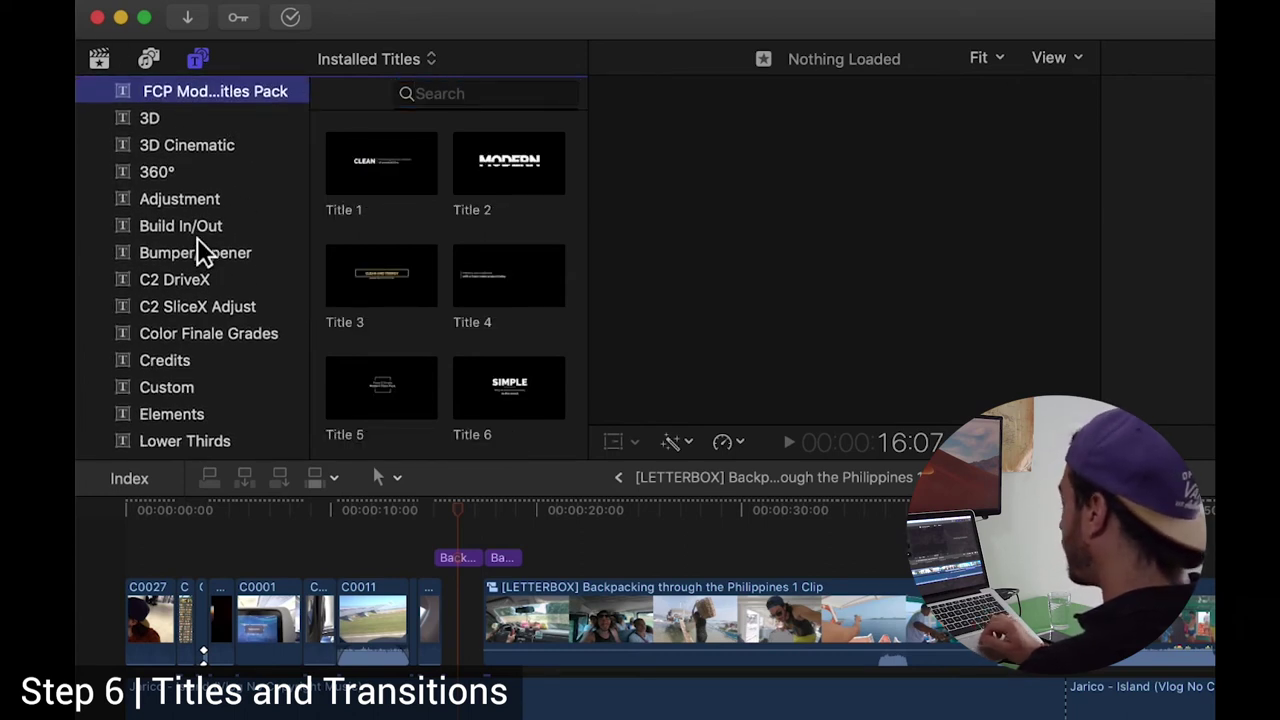
scroll(197, 245, down, 3)
Add the Basic 3D title above the main compound clip at about 21 seconds, and preview it at 22:12.
click(378, 170)
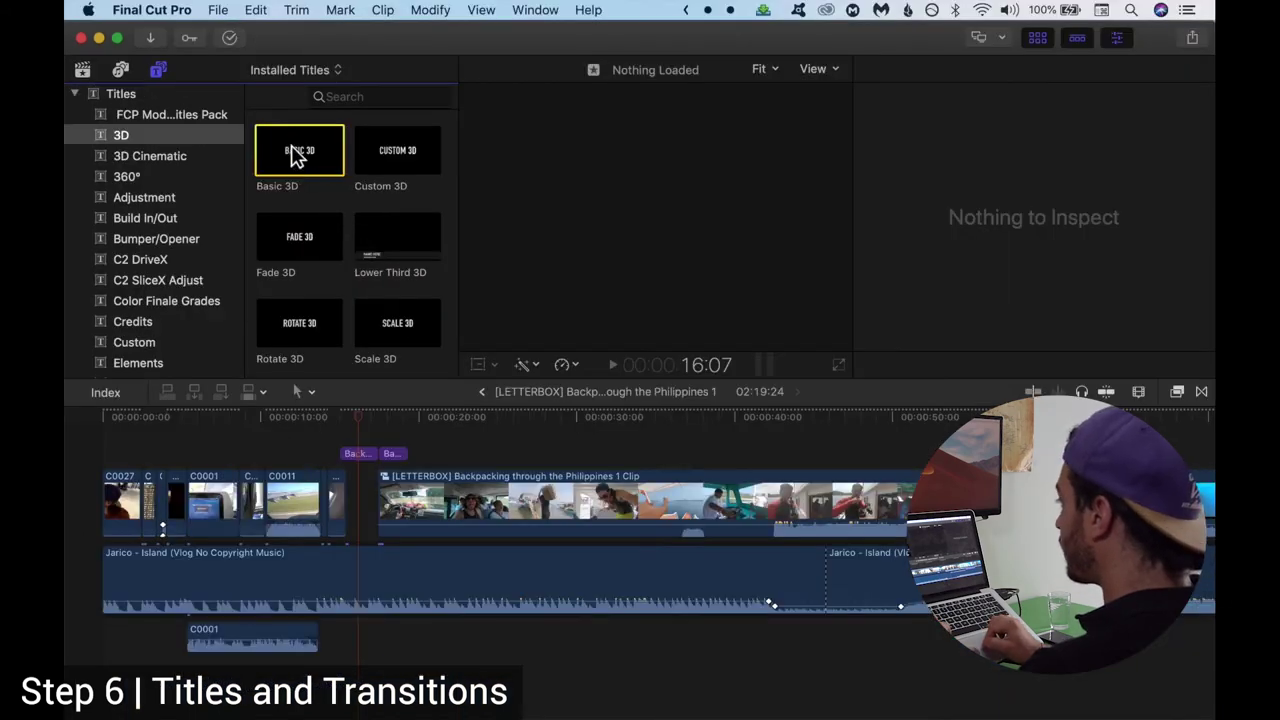
drag(297, 165, 452, 456)
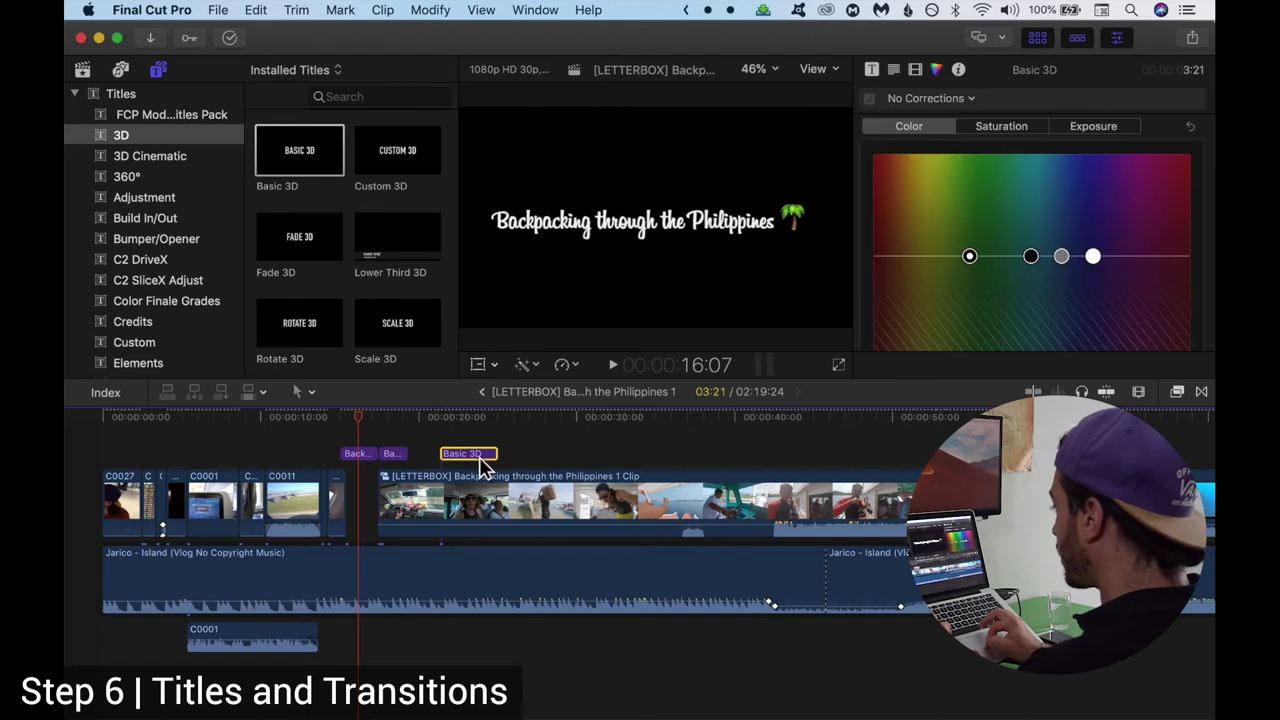
click(462, 434)
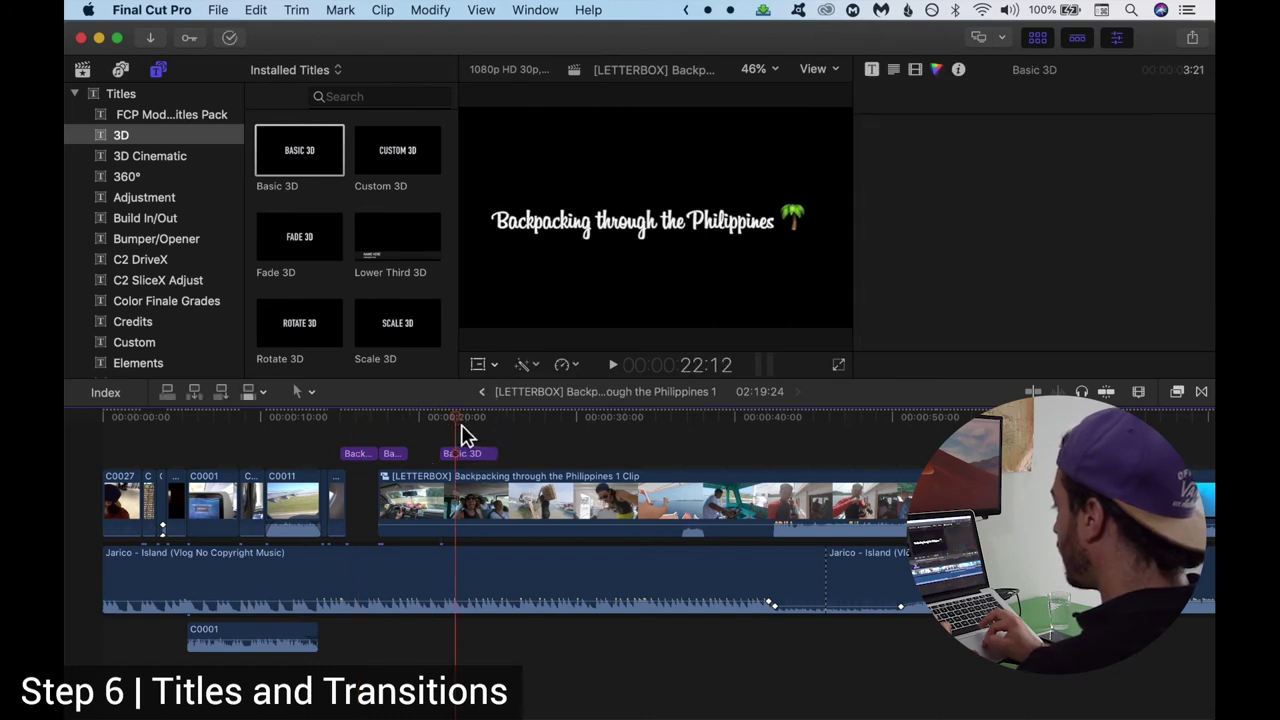
click(485, 455)
key(super+equal)
key(super+equal)
key(super+equal)
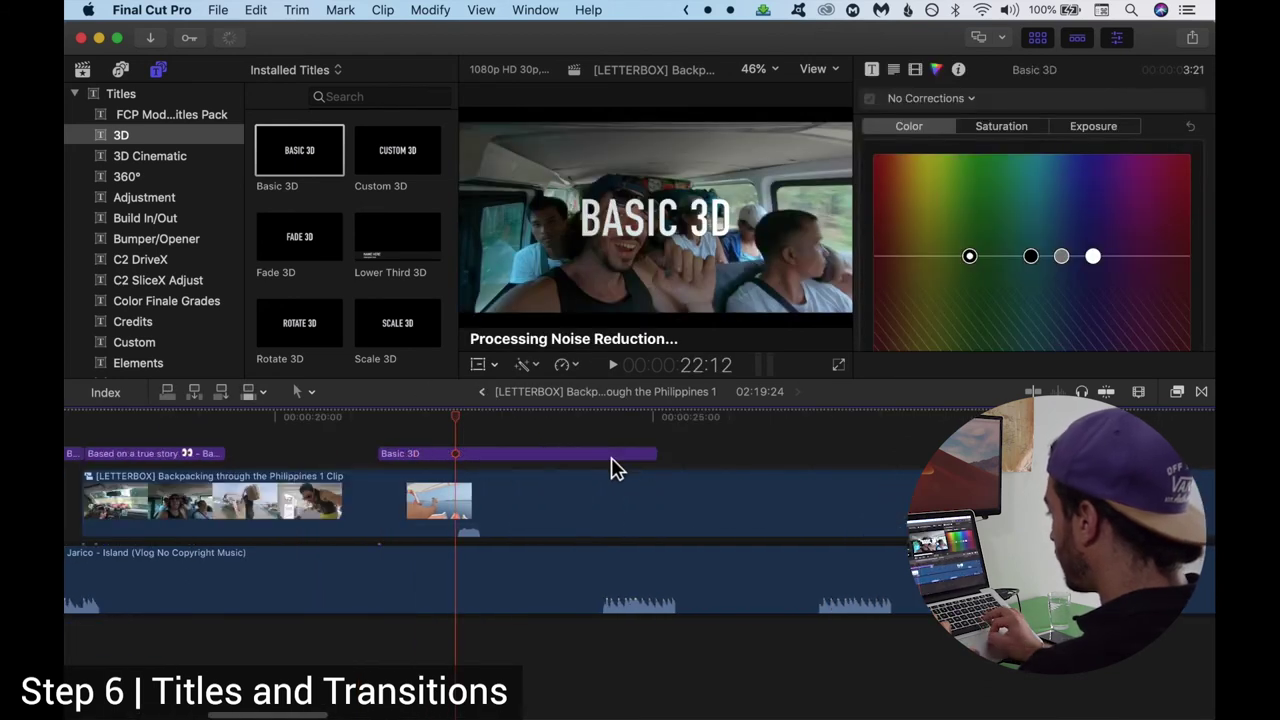
Trim the Basic 3D title to a duration of 2:05 and change its text to NEW TITLE.
drag(655, 460, 541, 462)
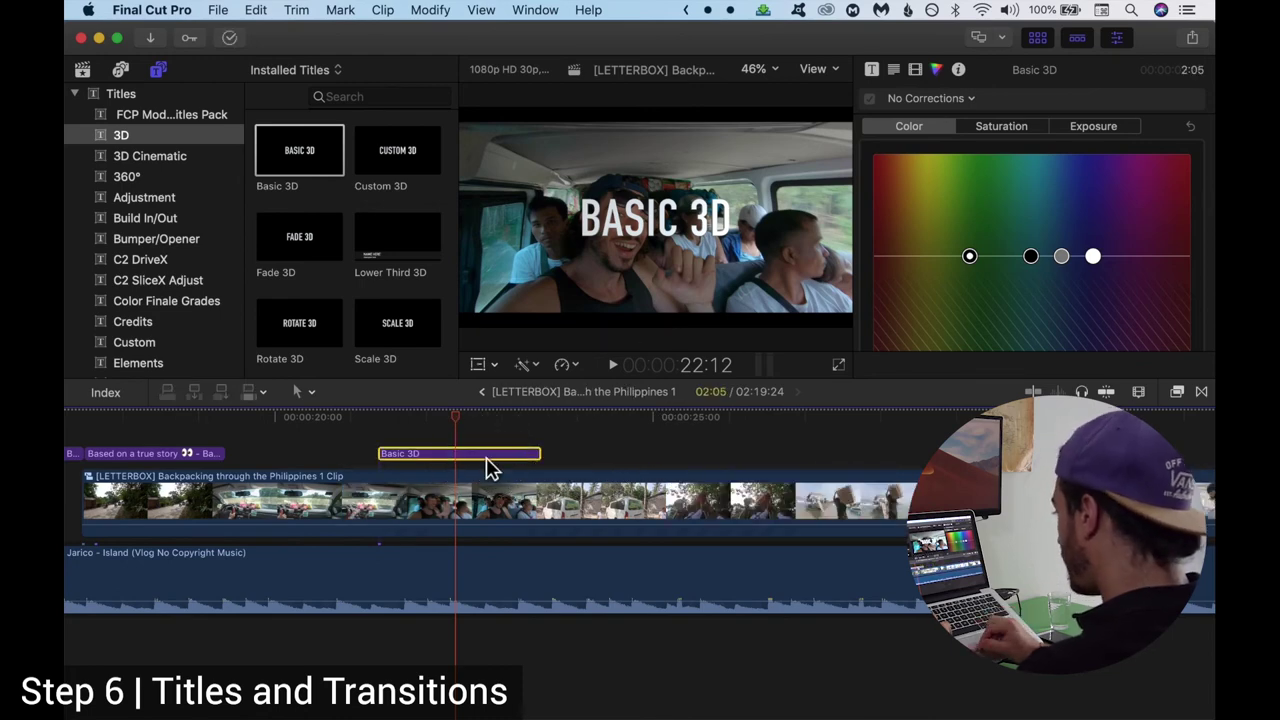
click(894, 70)
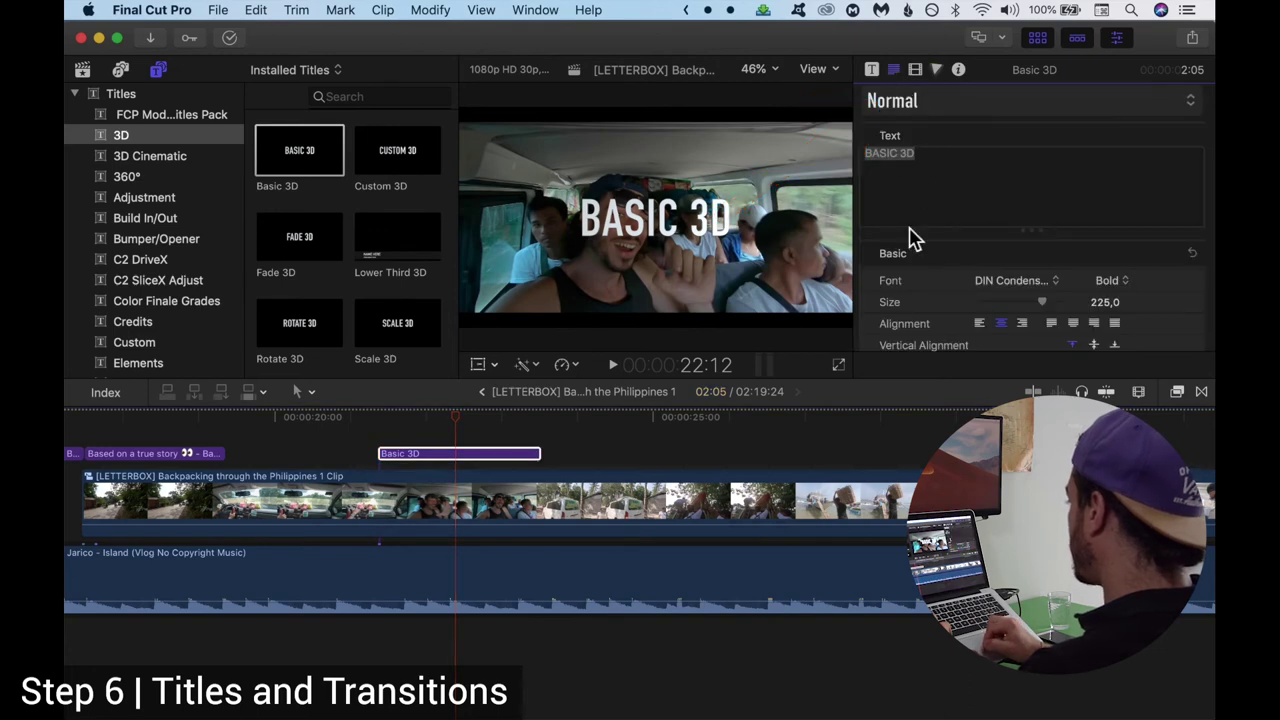
scroll(912, 237, down, 3)
scroll(912, 237, up, 3)
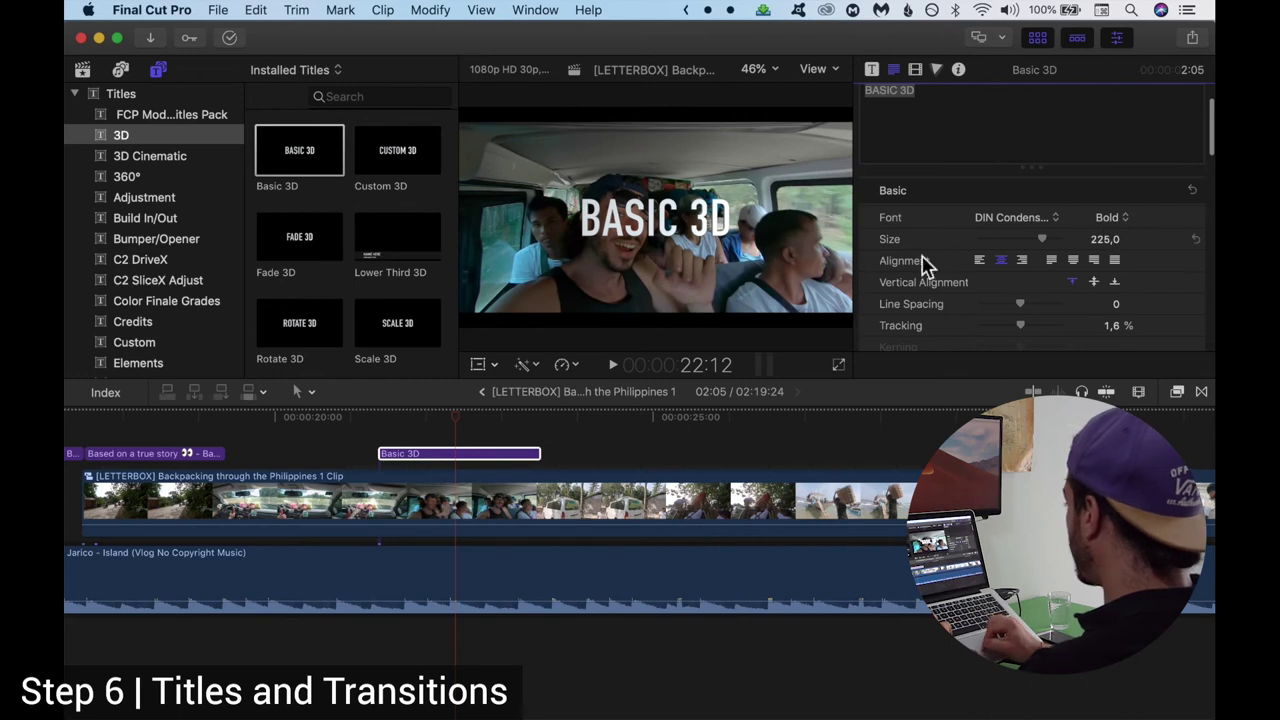
click(945, 110)
key(super+a)
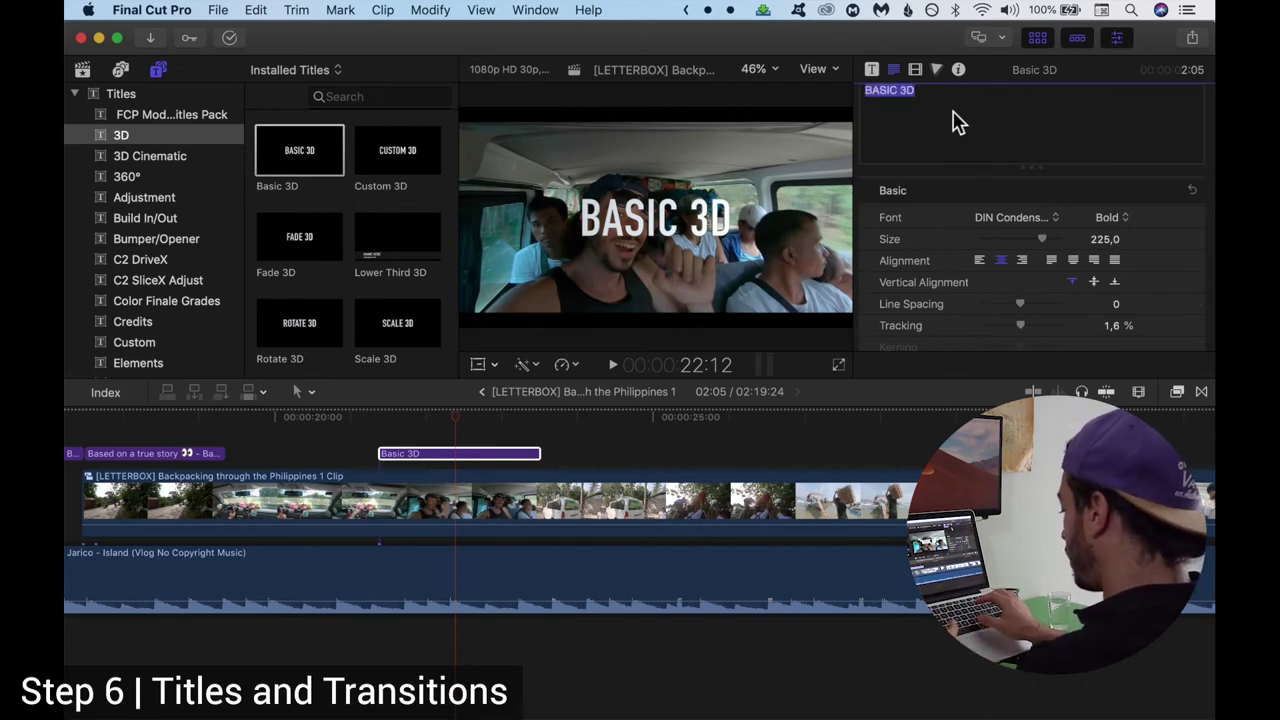
text(T)
key(BackSpace)
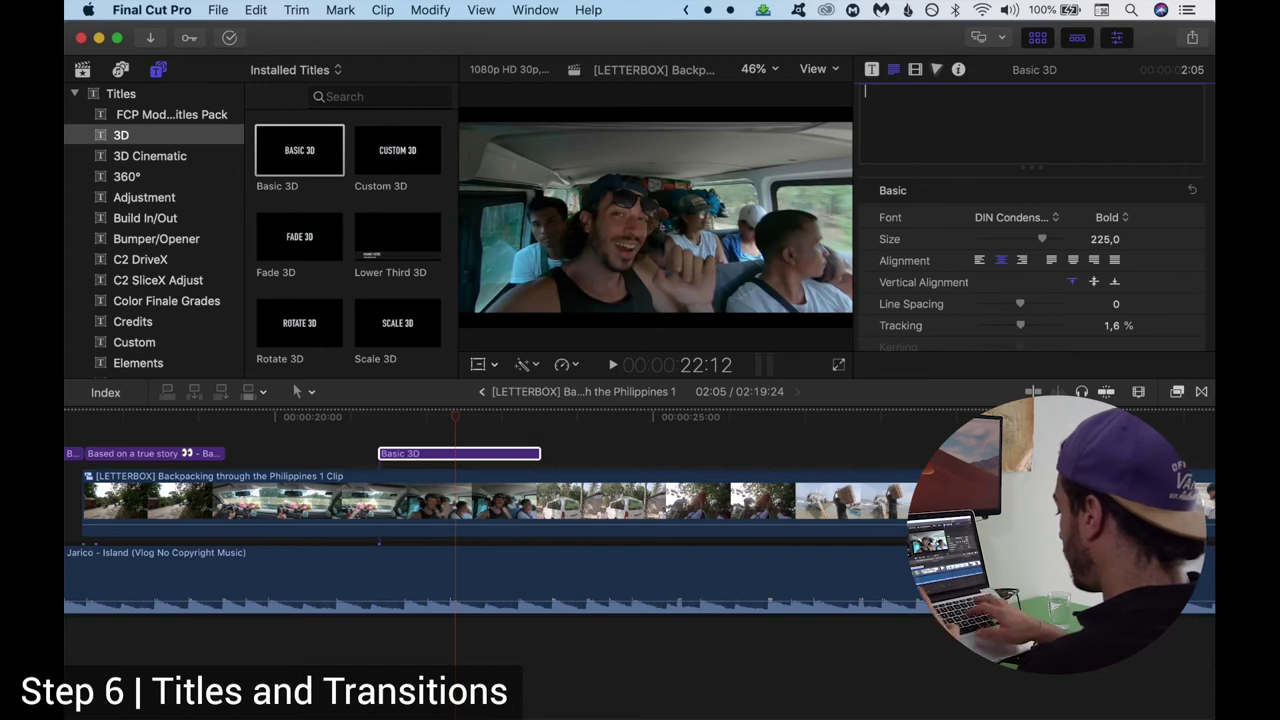
text(NEW TILE)
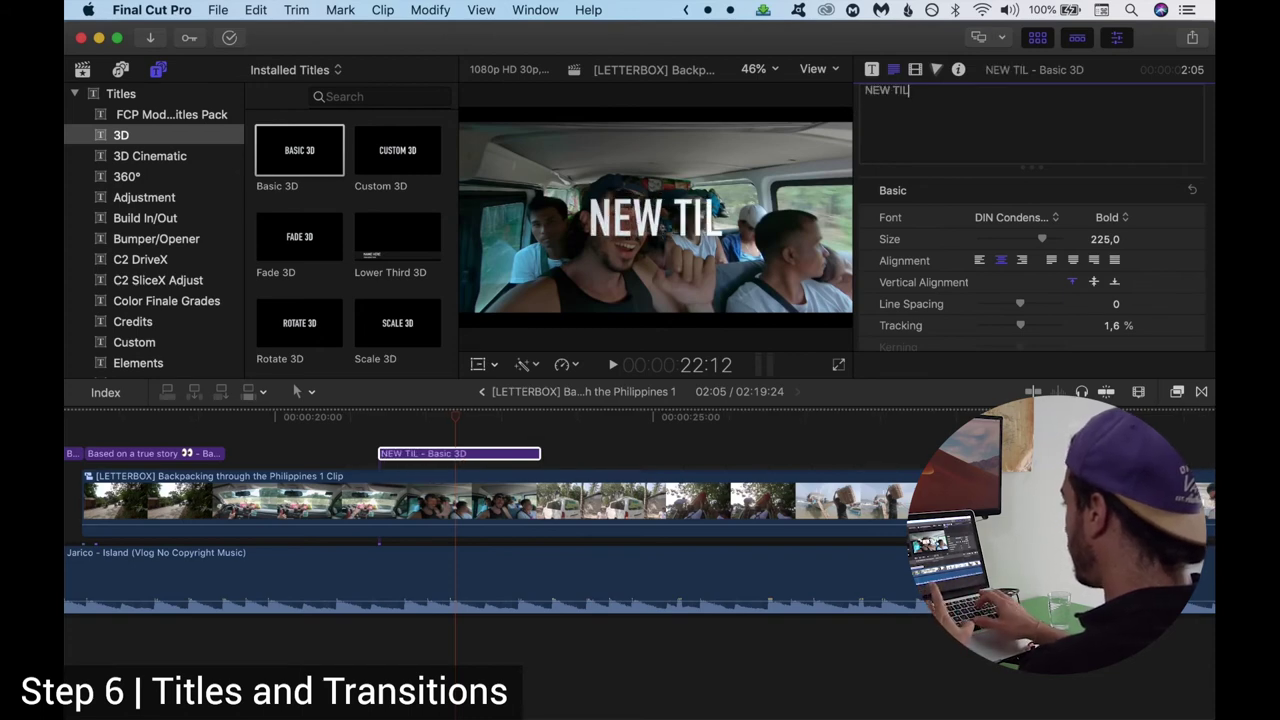
key(BackSpace)
key(BackSpace)
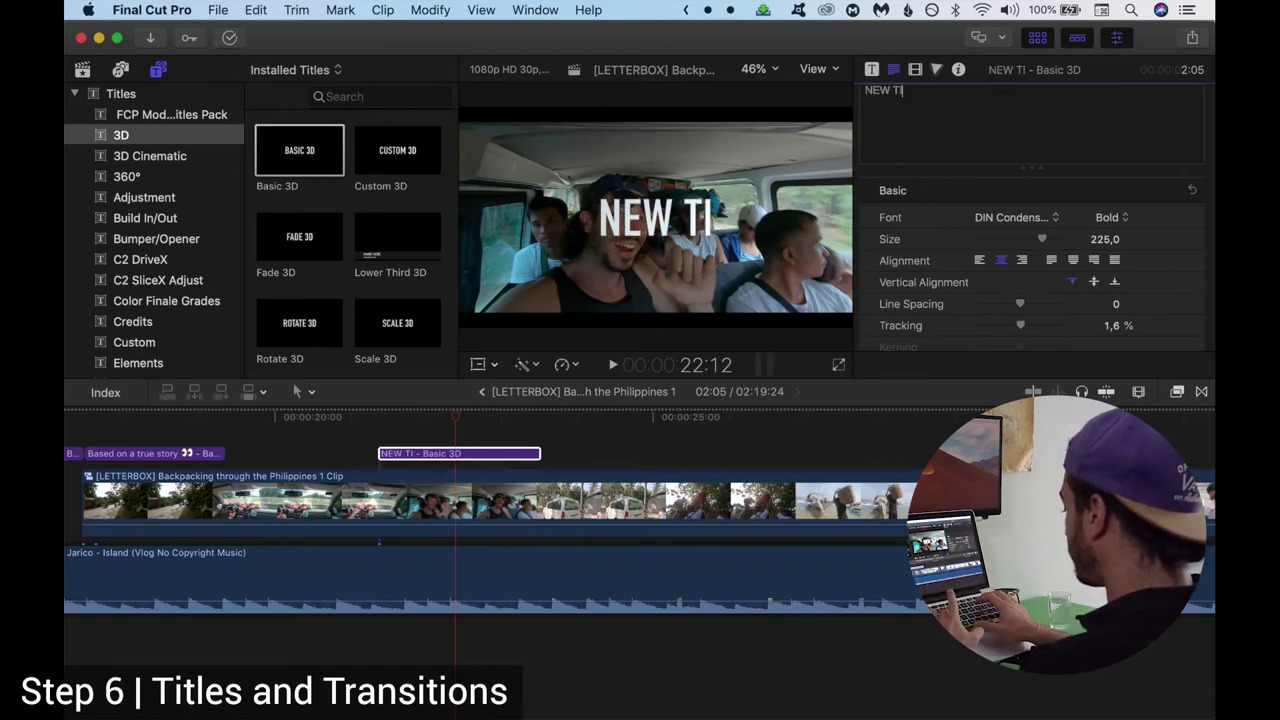
text(TLE)
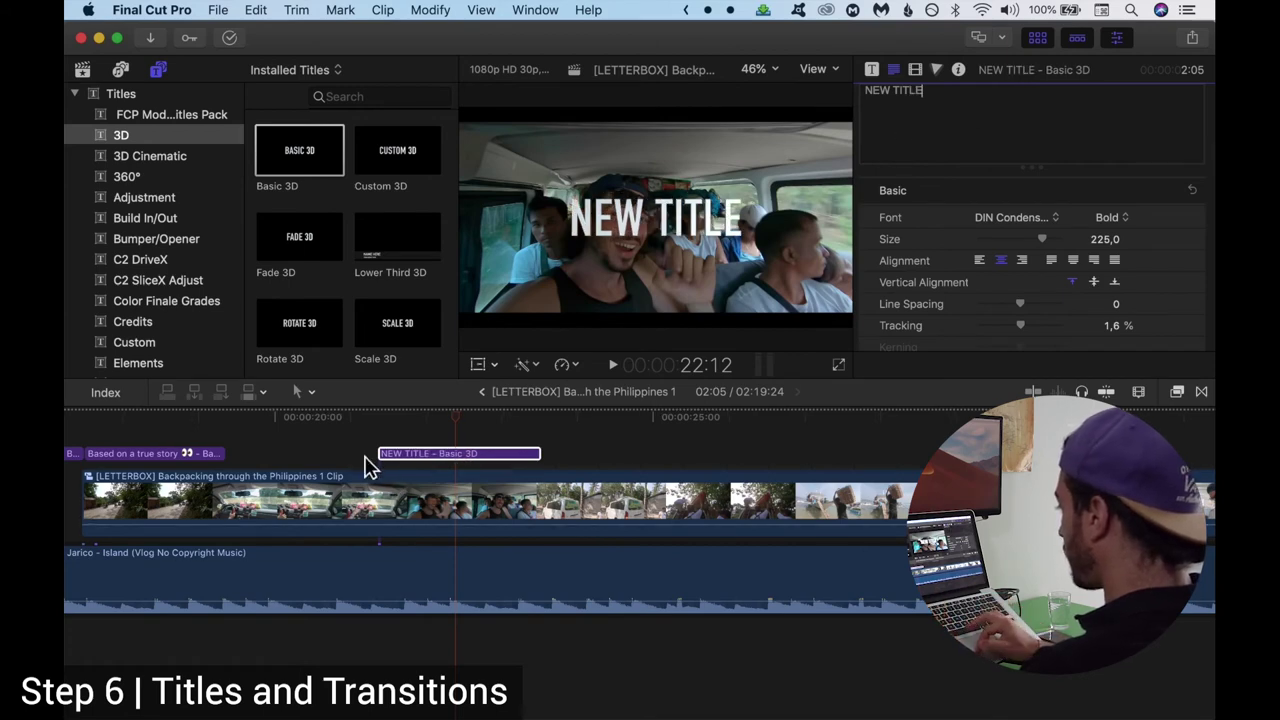
Delete the NEW TITLE title from above the main compound clip.
key(super+minus)
click(441, 455)
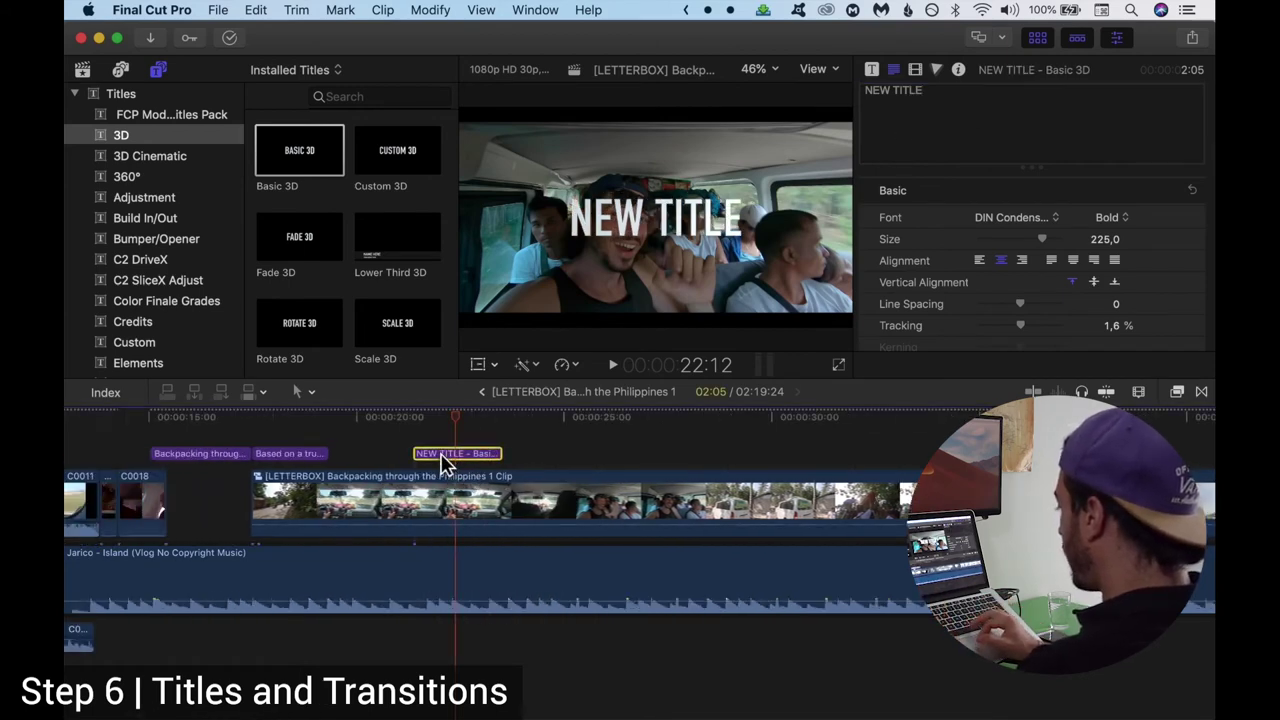
key(Delete)
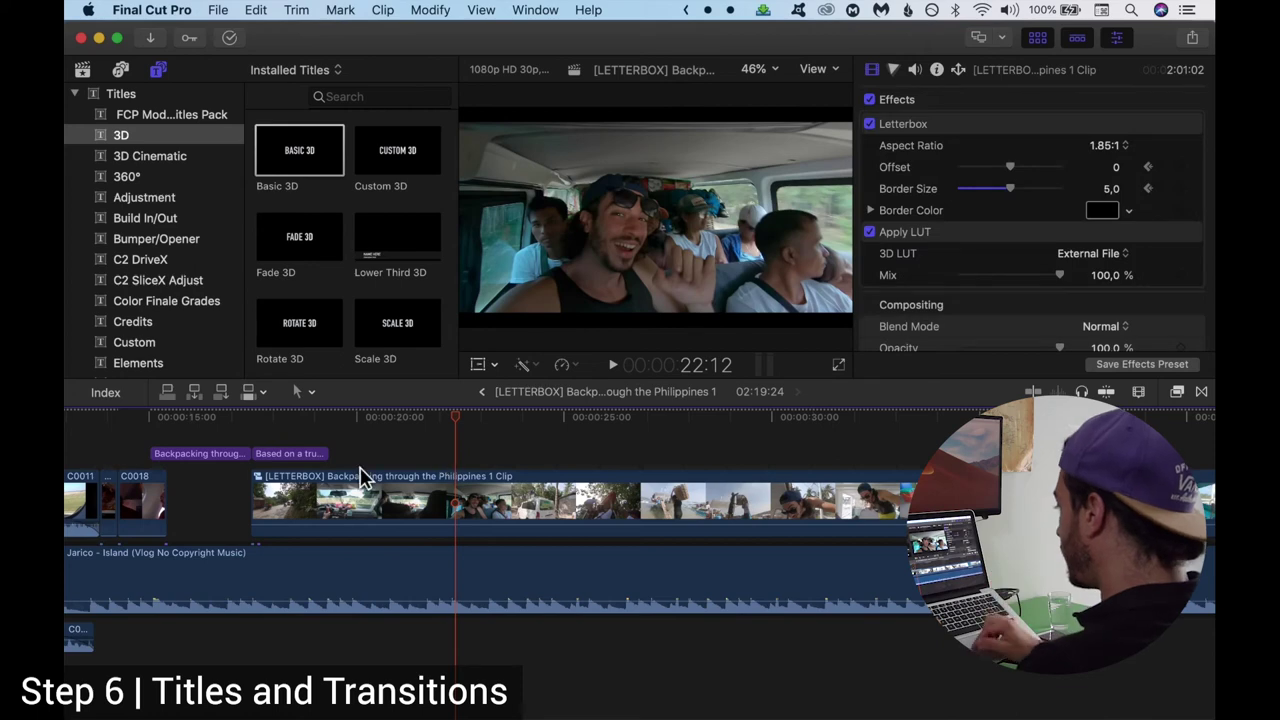
Play back the two opening titles from about 15 seconds into the start of the compound clip.
click(198, 428)
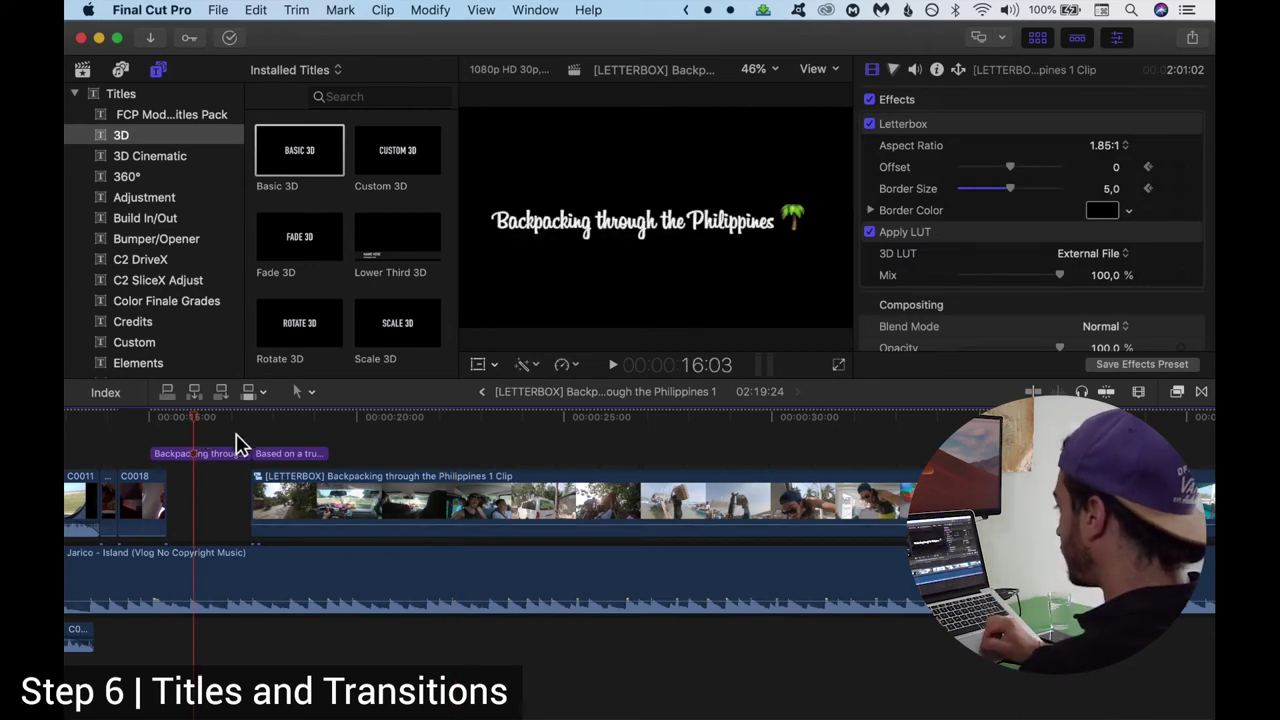
click(169, 426)
key(space)
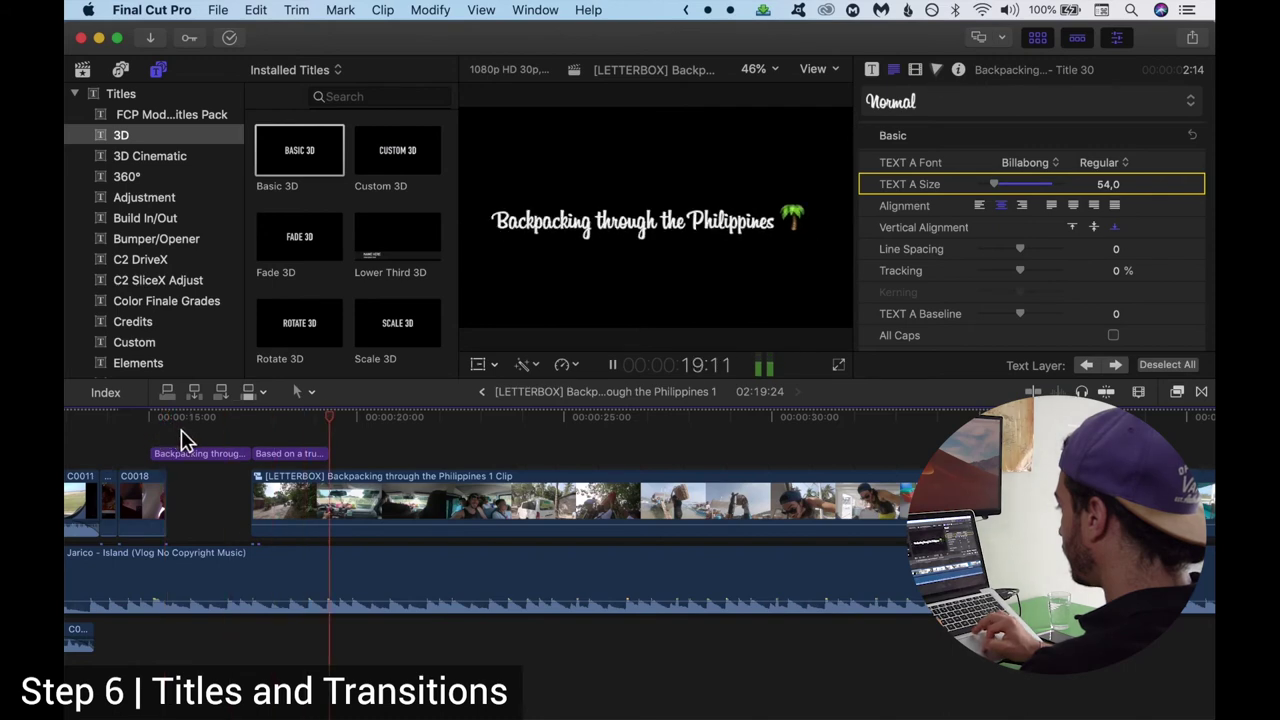
key(space)
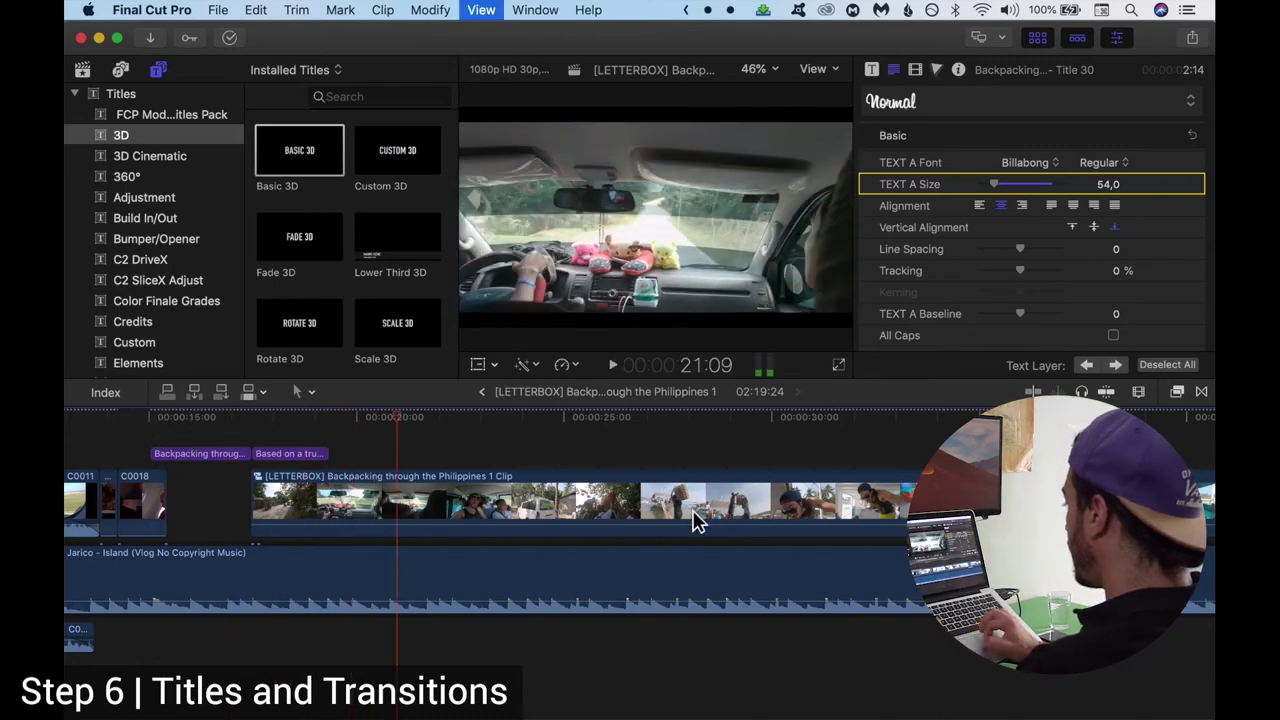
Fit the whole project in the timeline, then show the installed transitions and browse the complete collection.
click(697, 521)
key(shift+z)
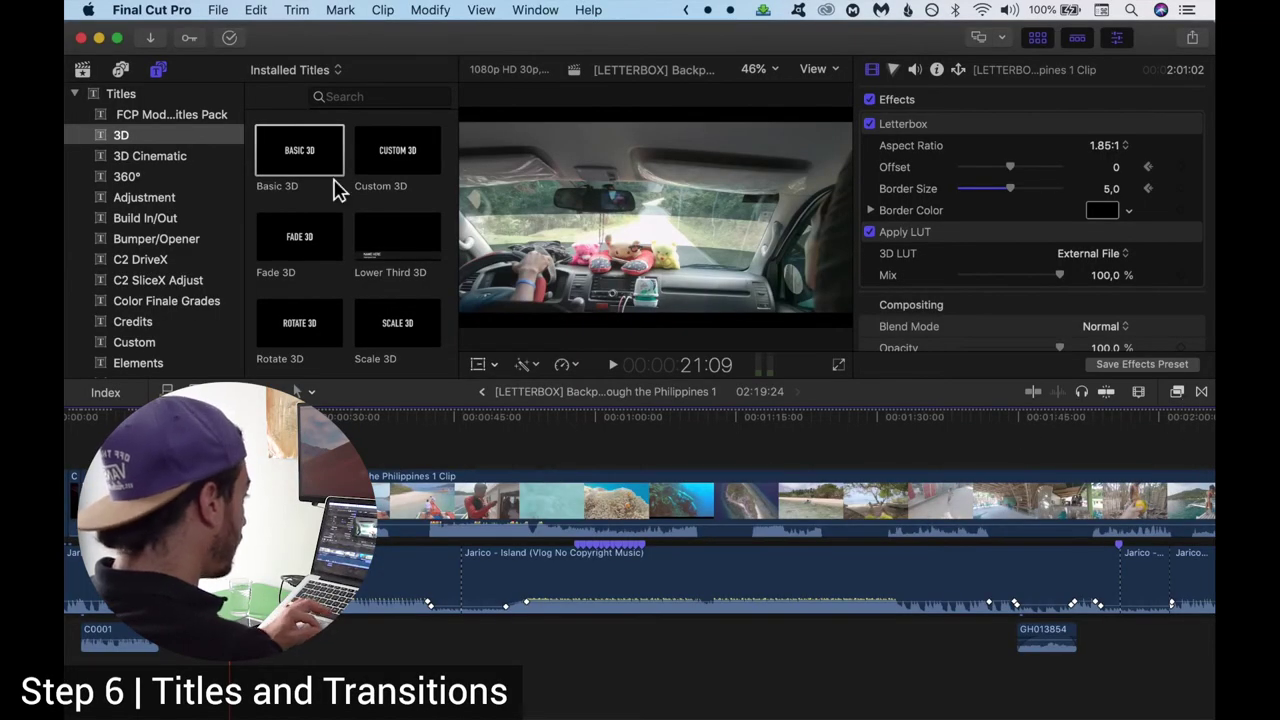
click(1203, 394)
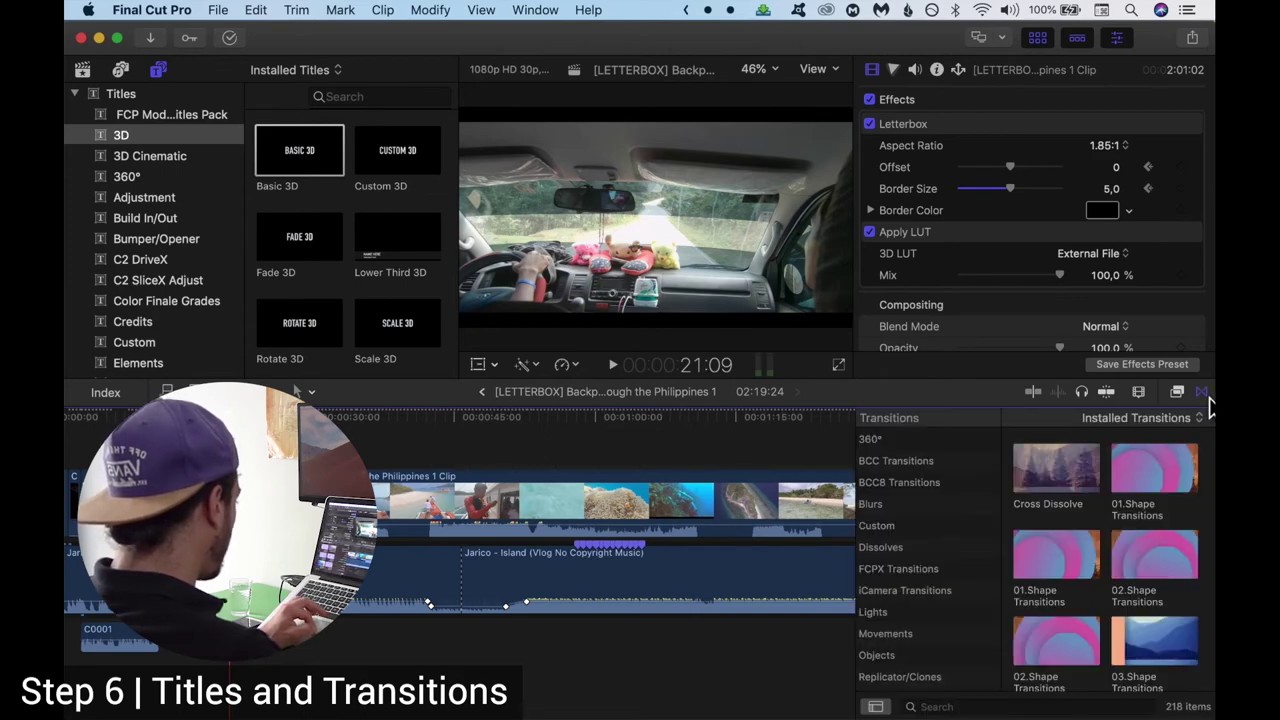
scroll(915, 485, up, 2)
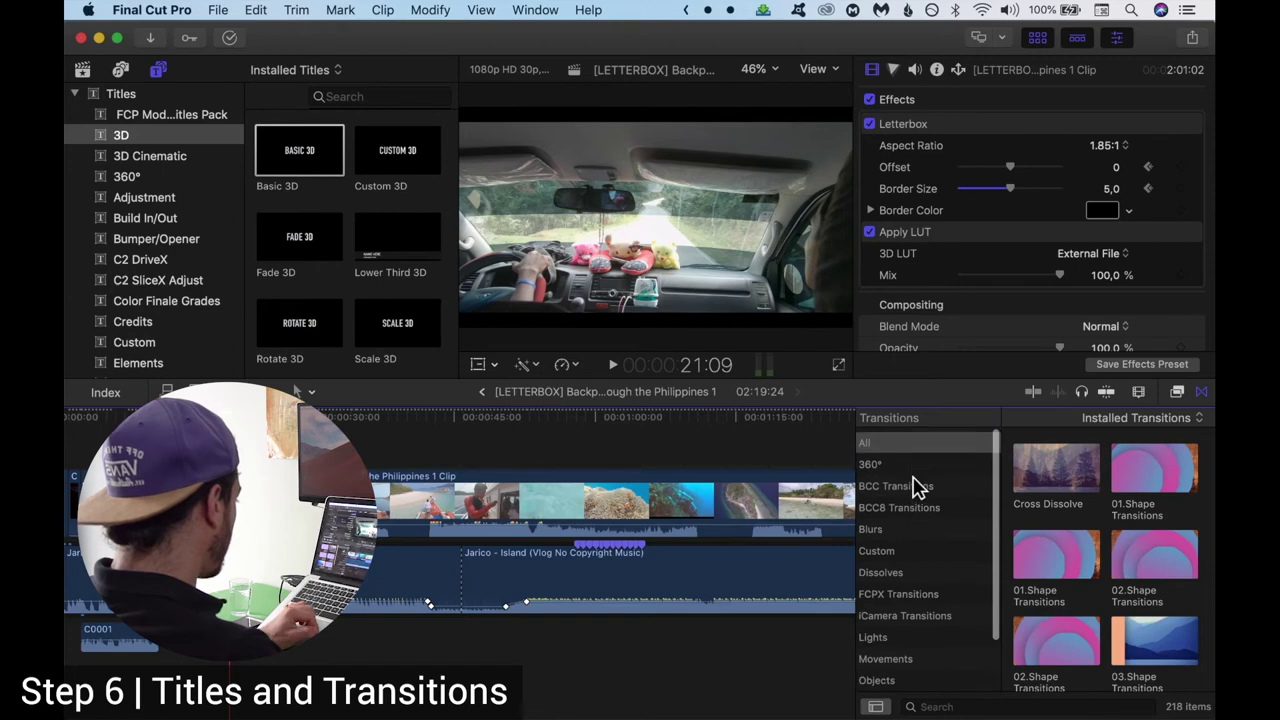
click(870, 445)
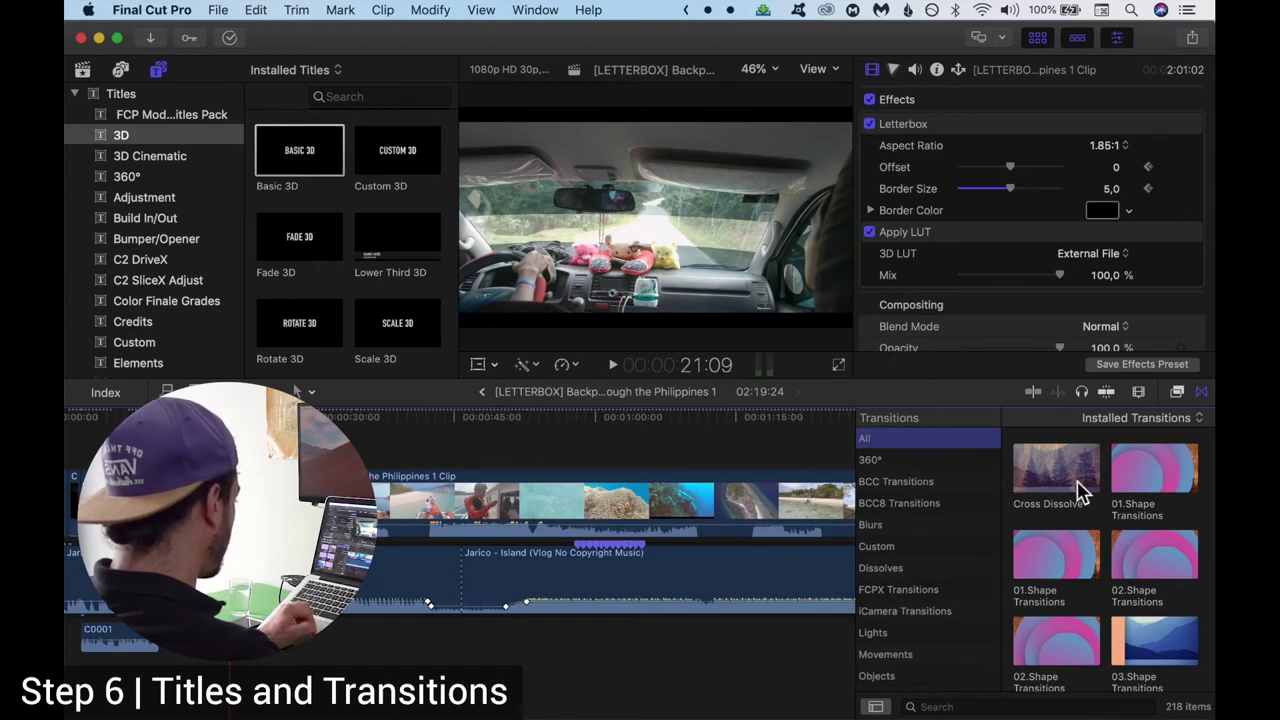
scroll(1080, 600, down, 4)
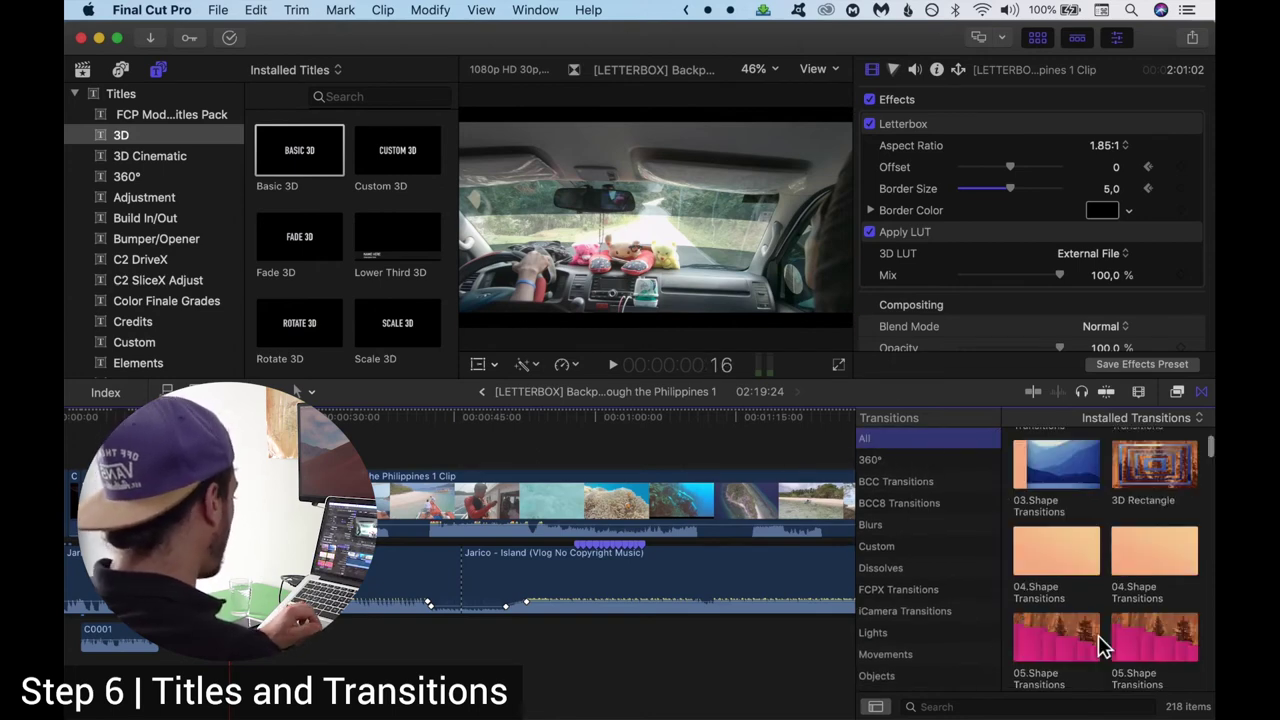
scroll(1100, 640, up, 4)
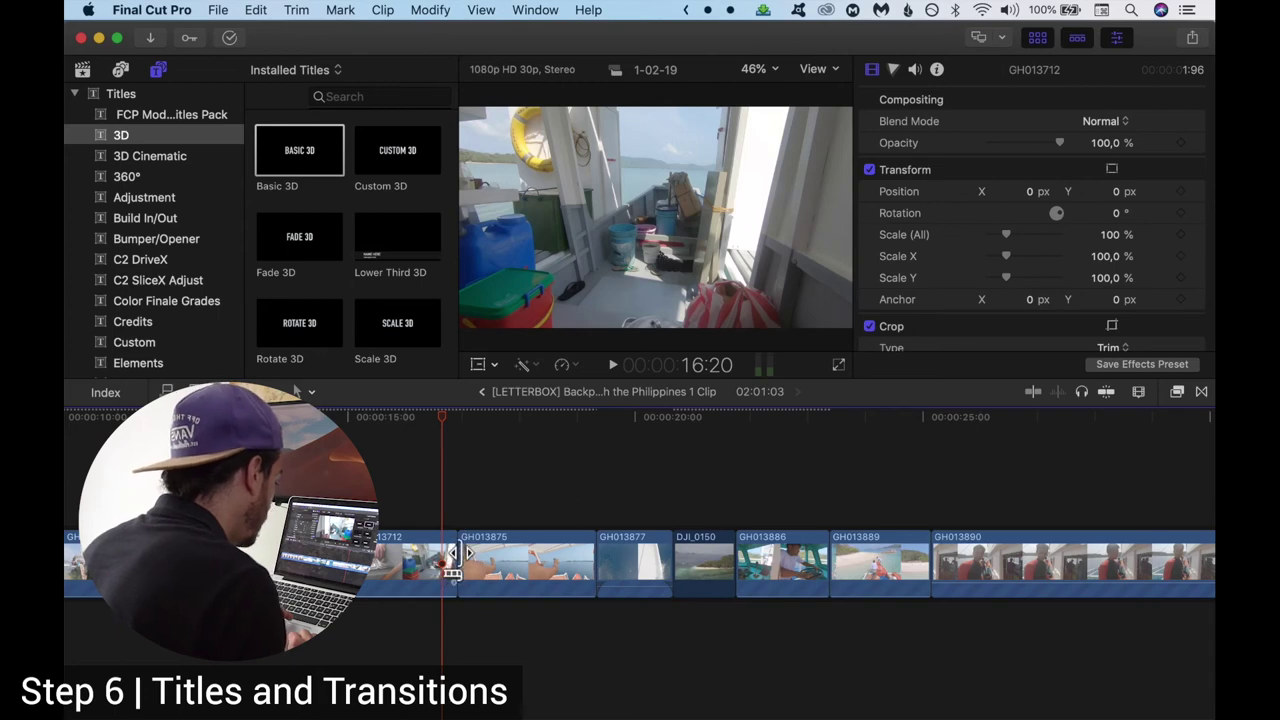
Play through the cut between clips GH013712 and GH013875, and park the playhead just before it at 16:23.
click(455, 566)
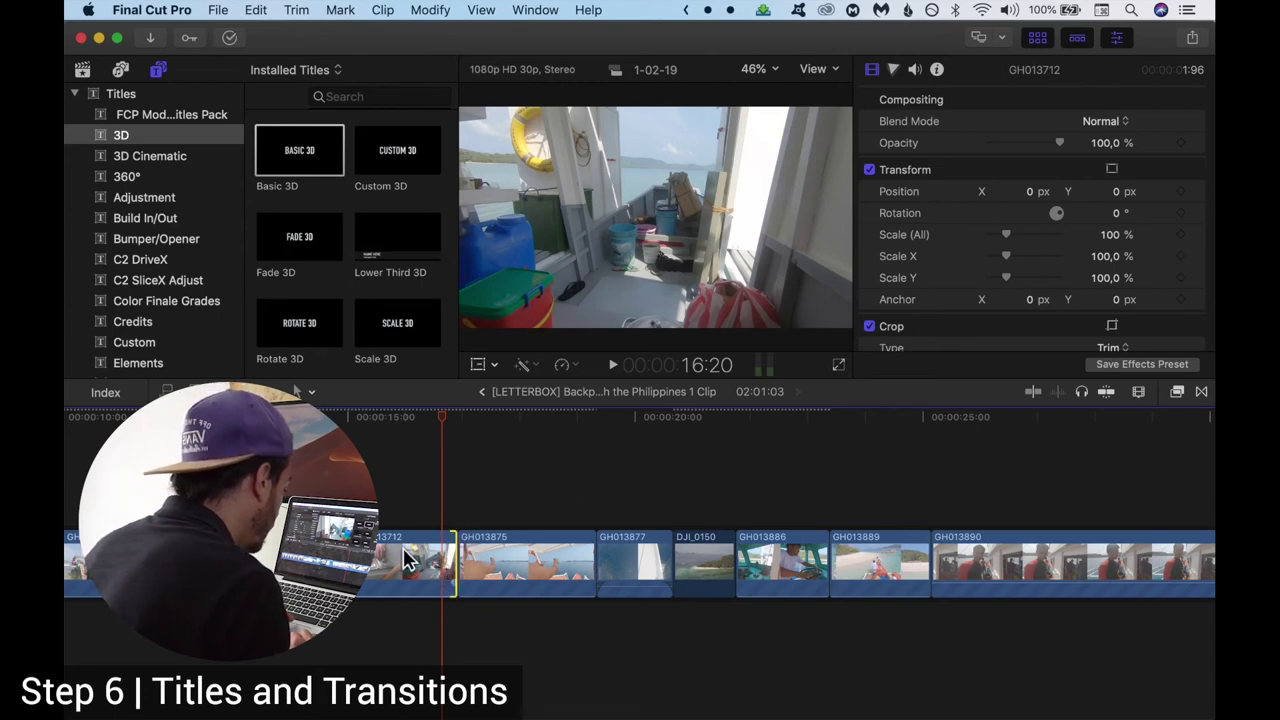
click(370, 425)
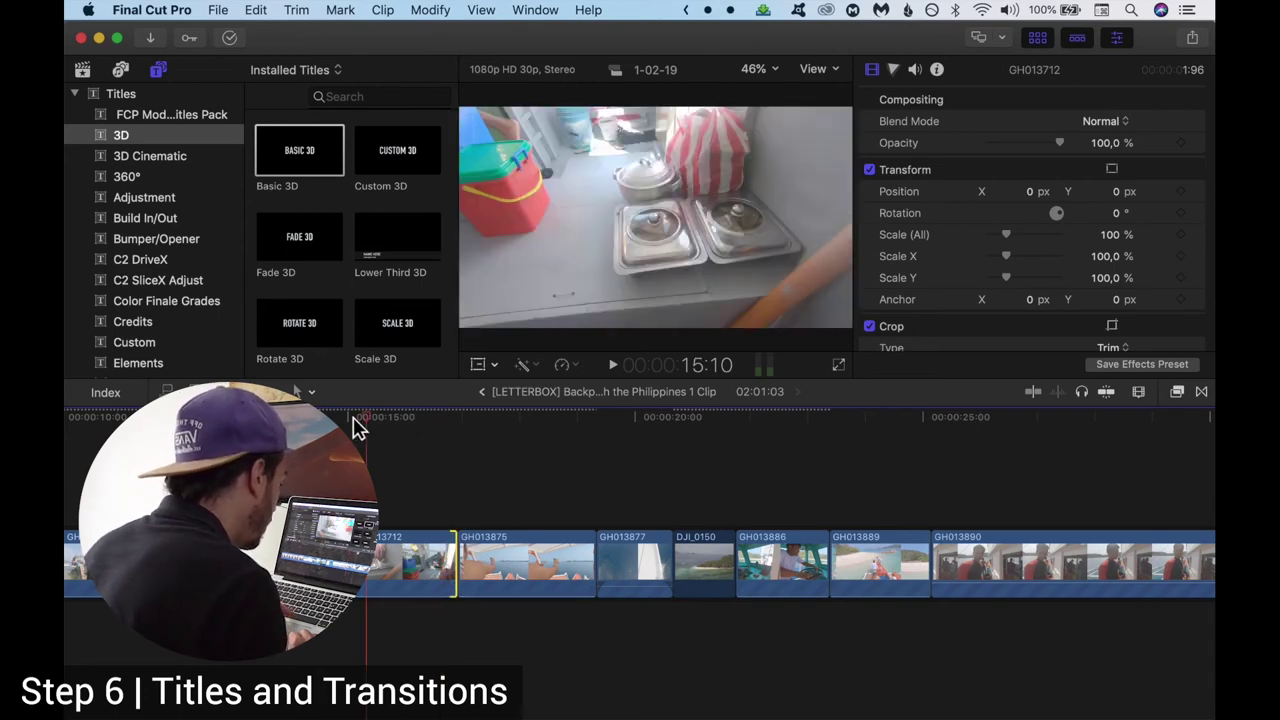
click(350, 427)
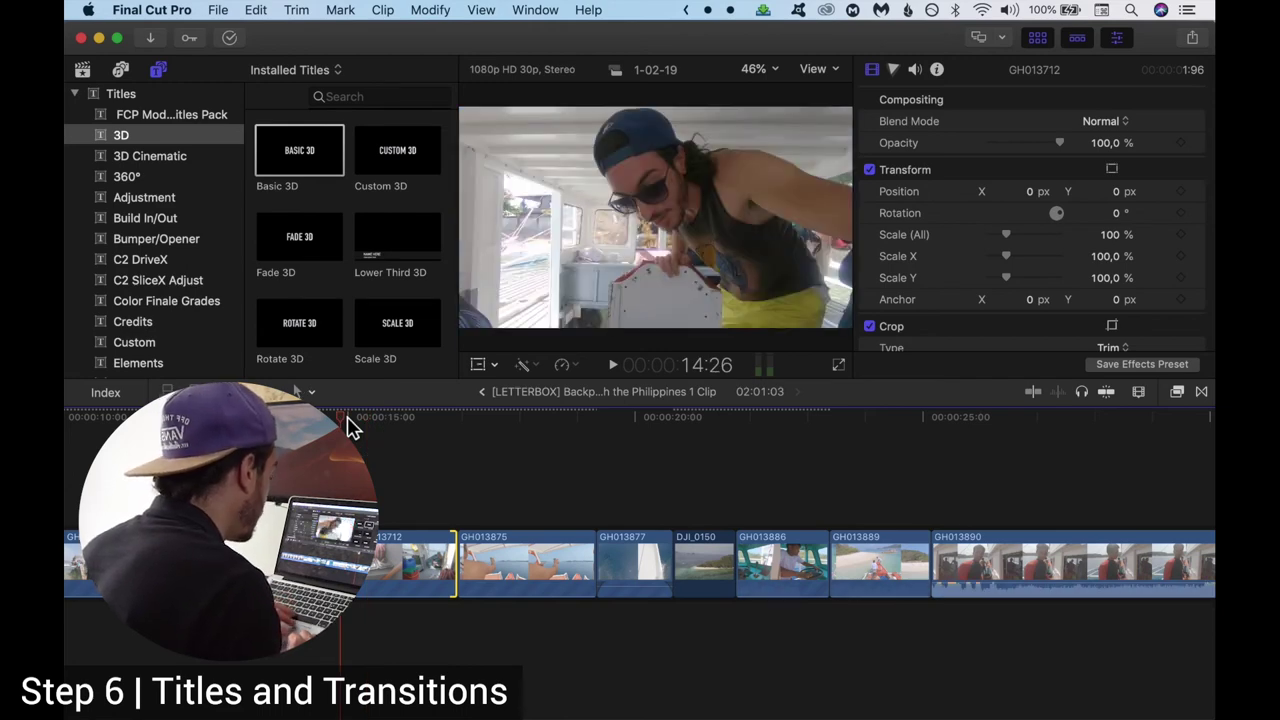
key(space)
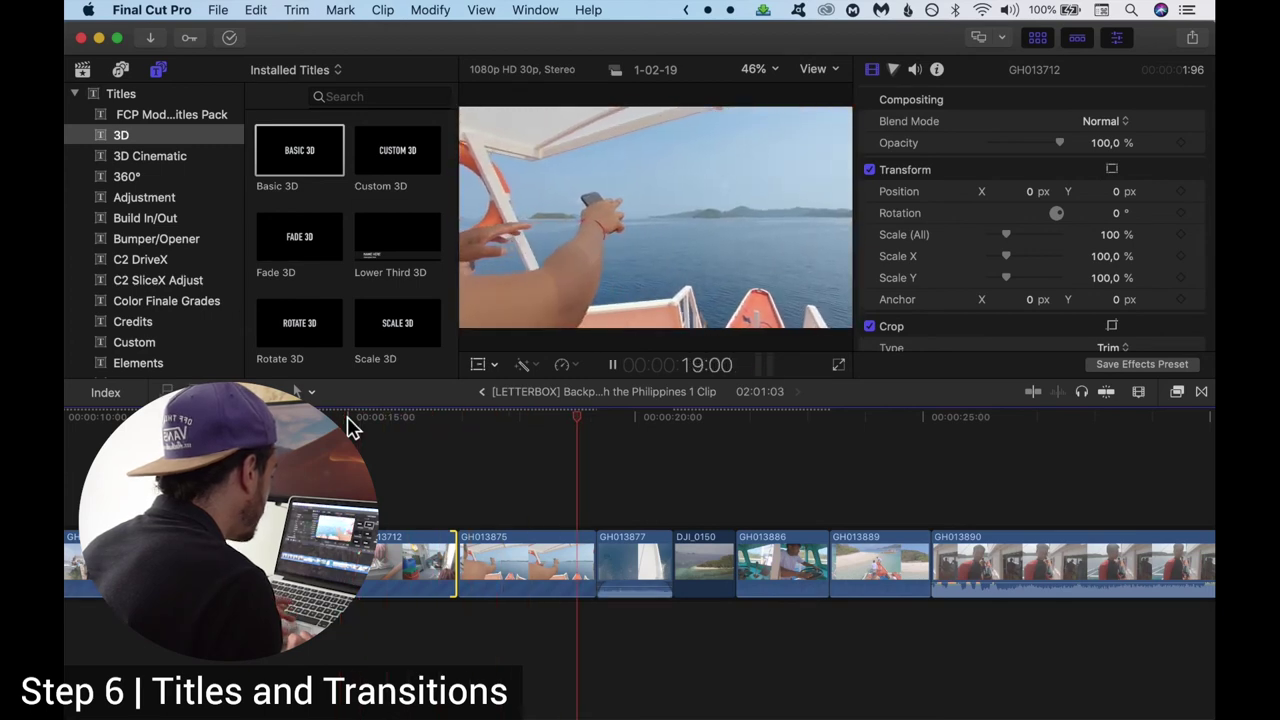
key(space)
click(460, 444)
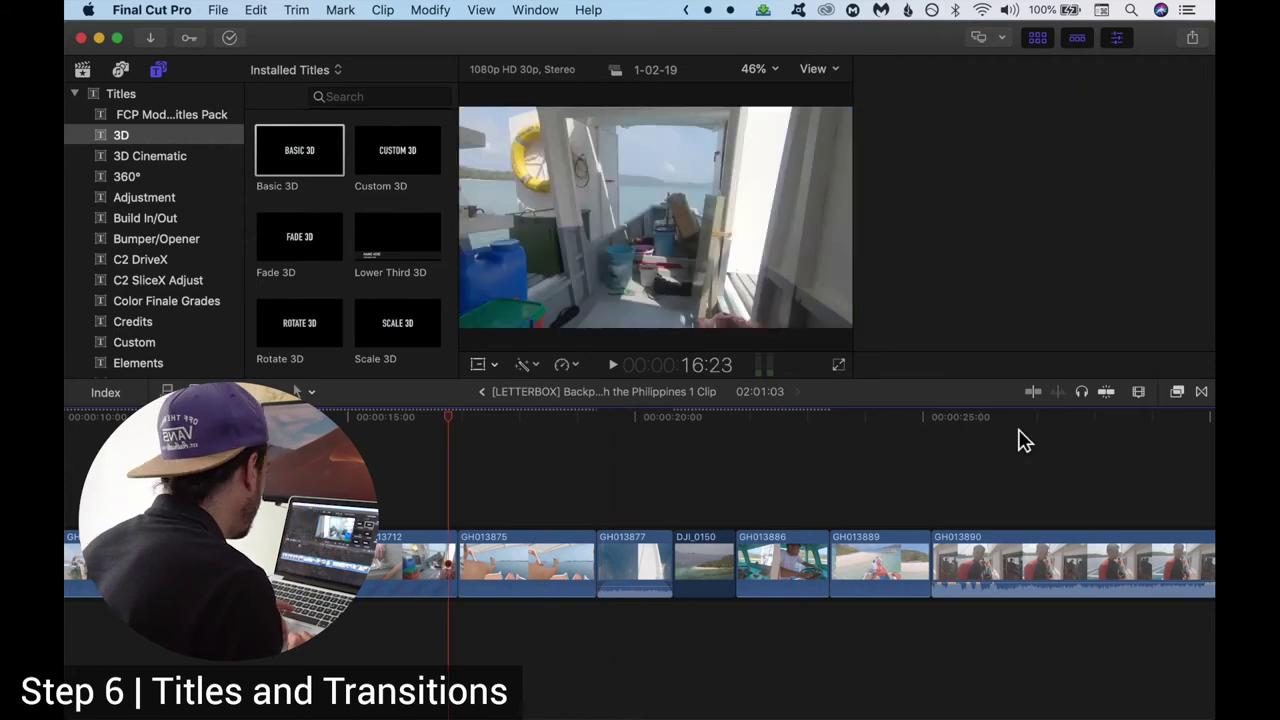
Add the Zoom In transition from the FCPX Transitions category between GH013712 and GH013875, and place the playhead just before it at 16:11.
click(1202, 392)
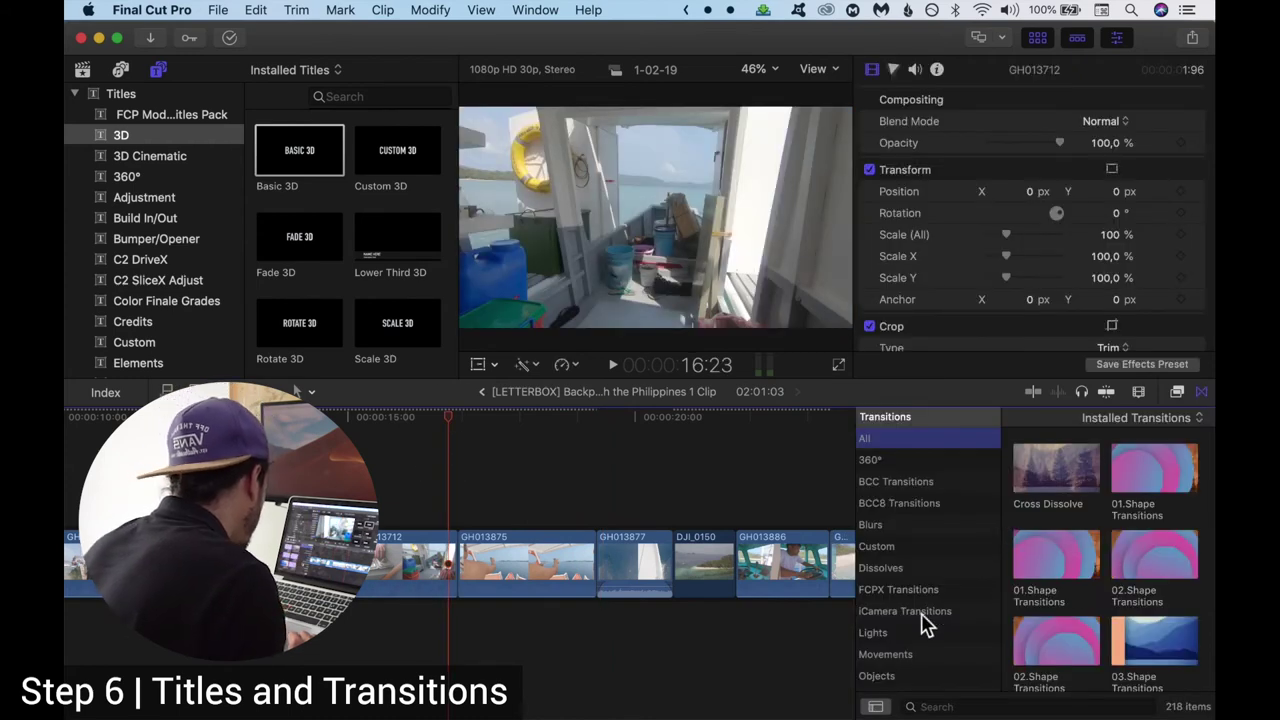
click(940, 589)
scroll(1118, 615, down, 3)
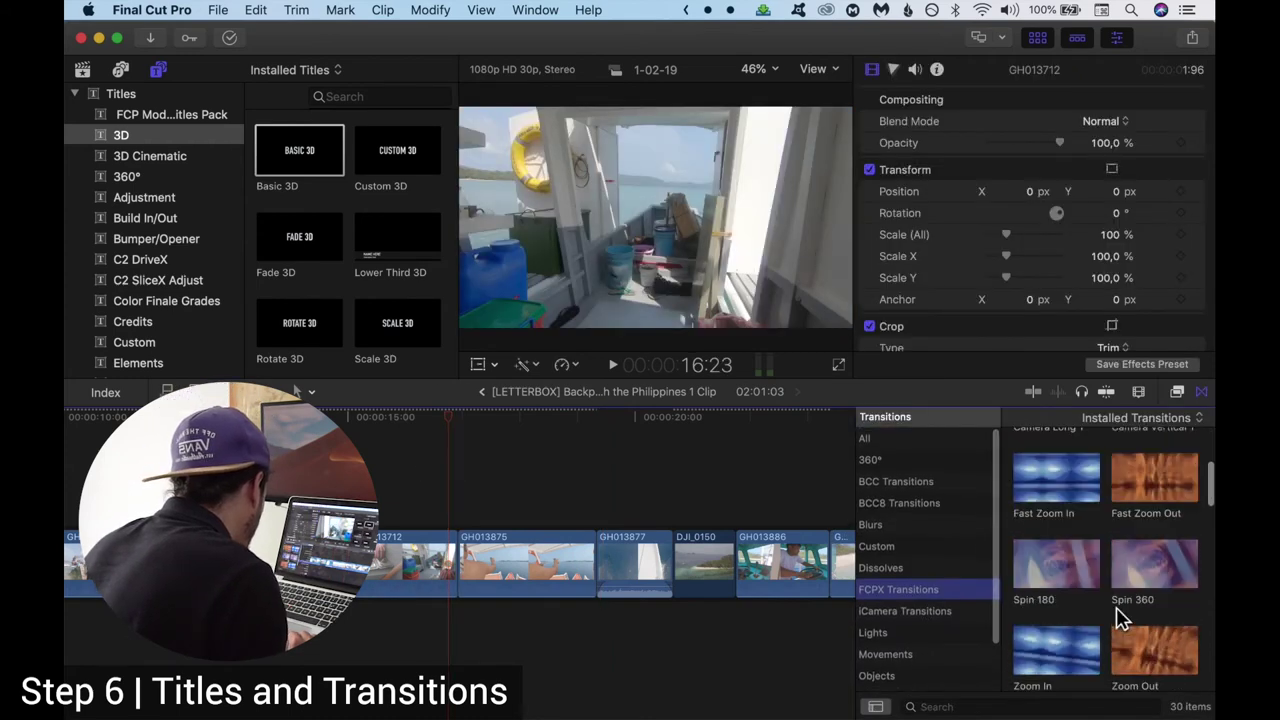
scroll(1120, 618, down, 5)
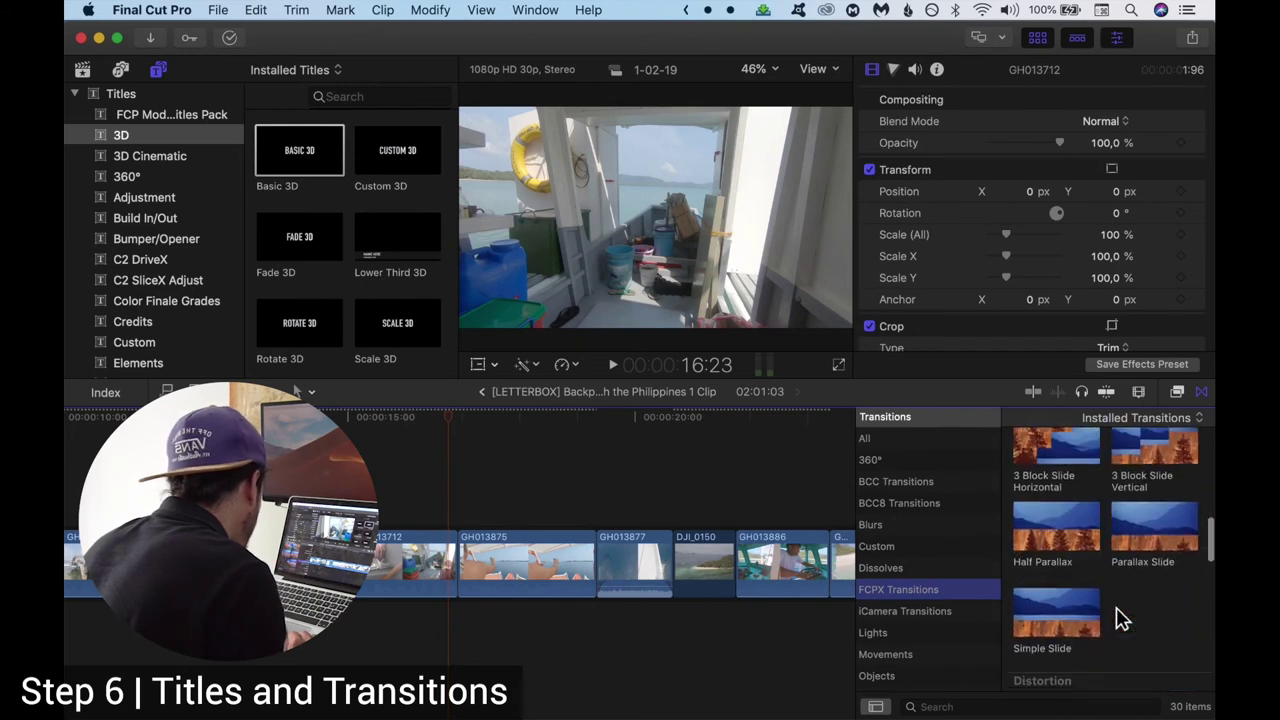
scroll(1120, 618, down, 2)
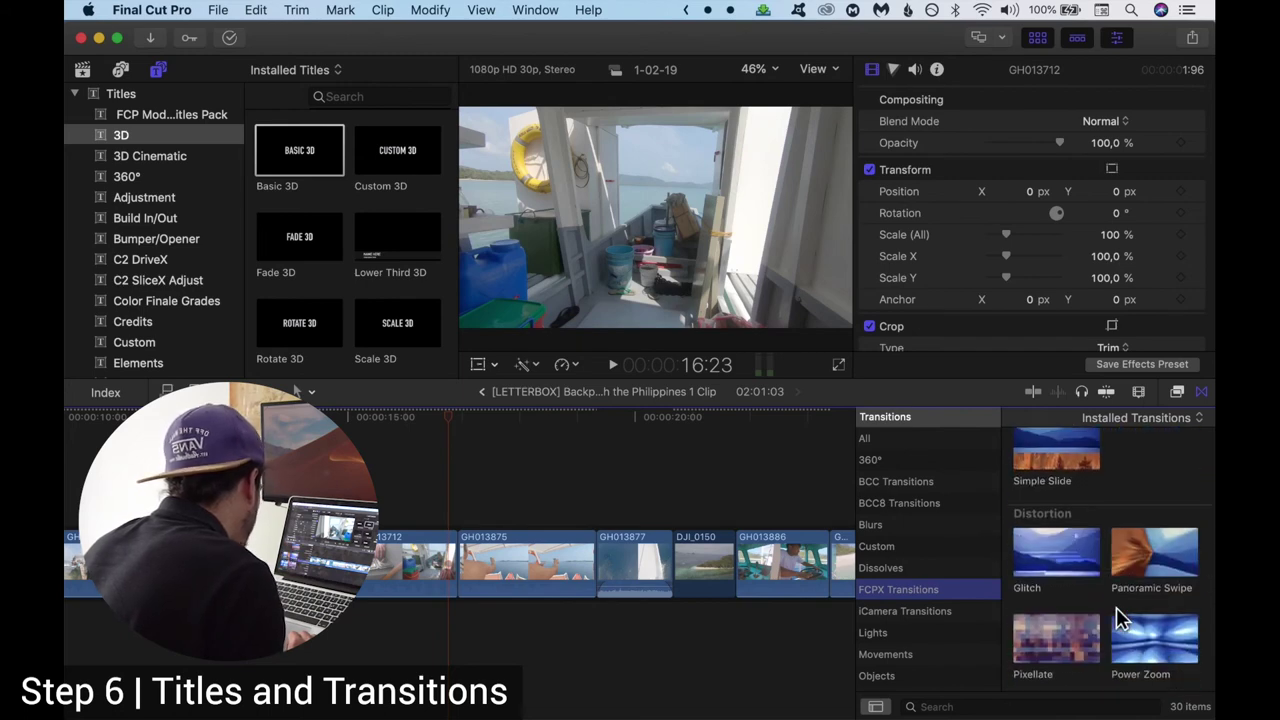
scroll(1117, 609, down, 4)
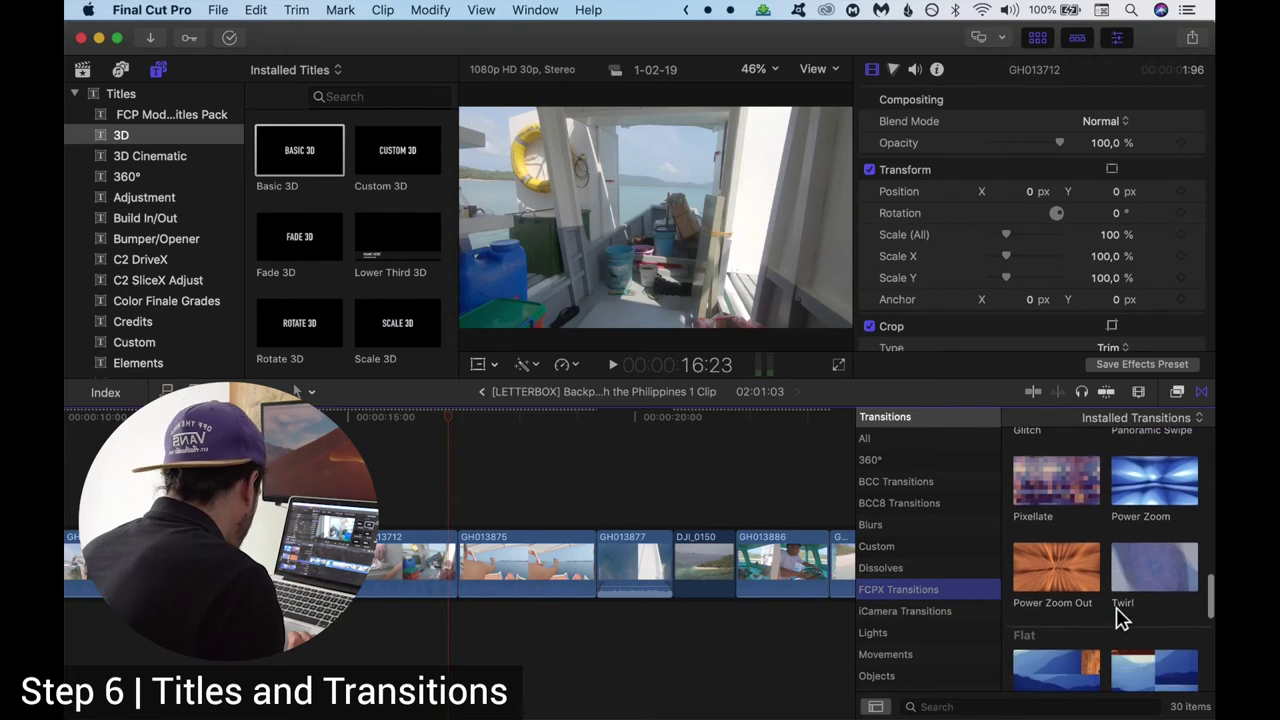
scroll(1117, 612, down, 4)
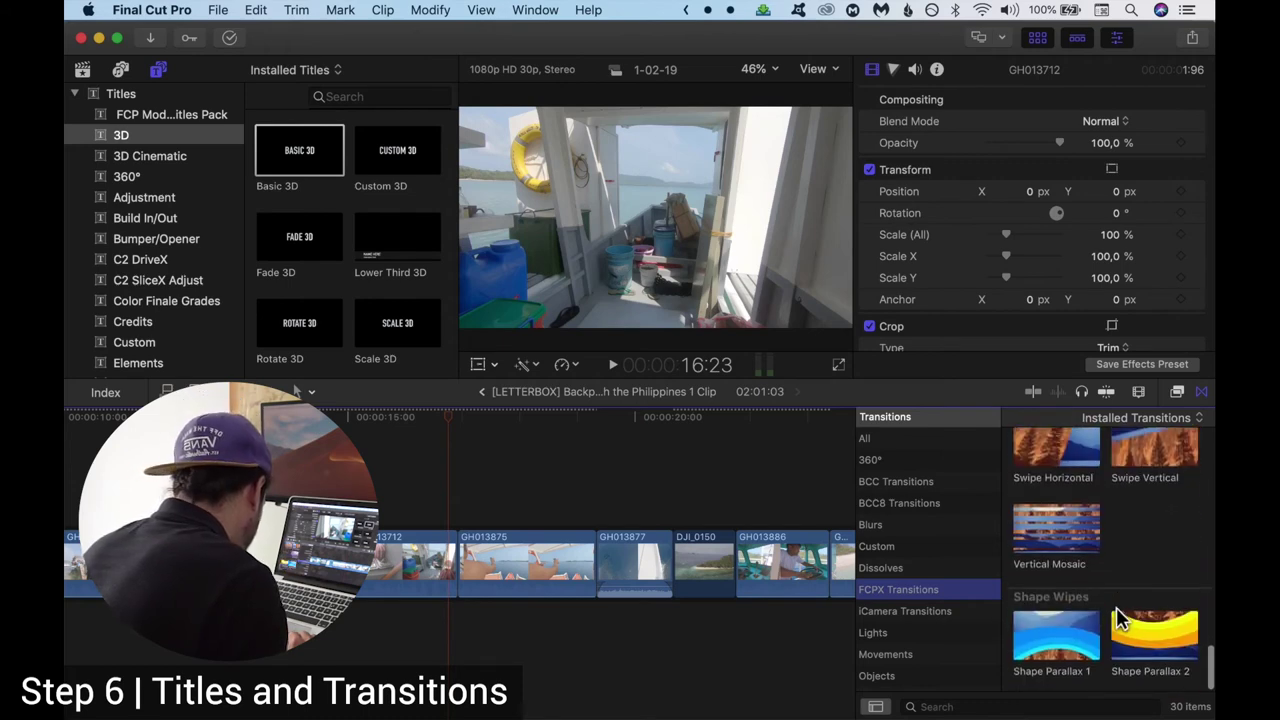
scroll(1117, 612, up, 5)
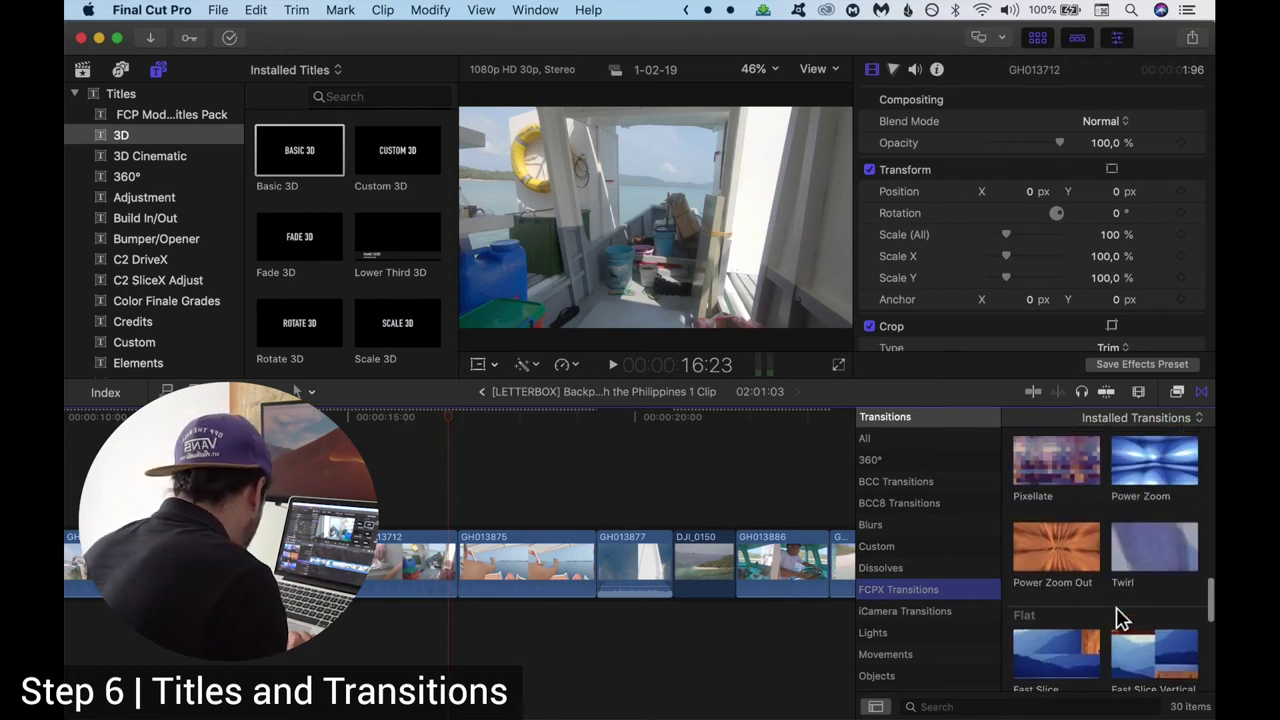
scroll(1120, 618, up, 4)
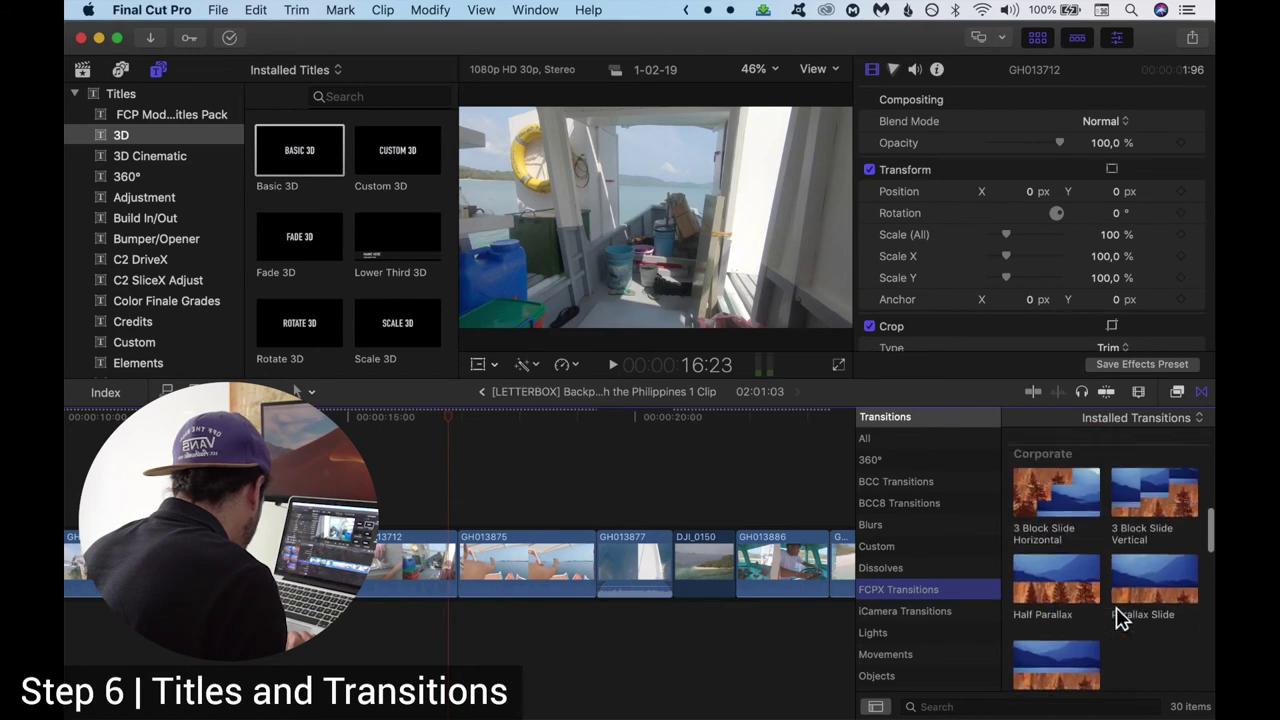
scroll(1120, 618, up, 1)
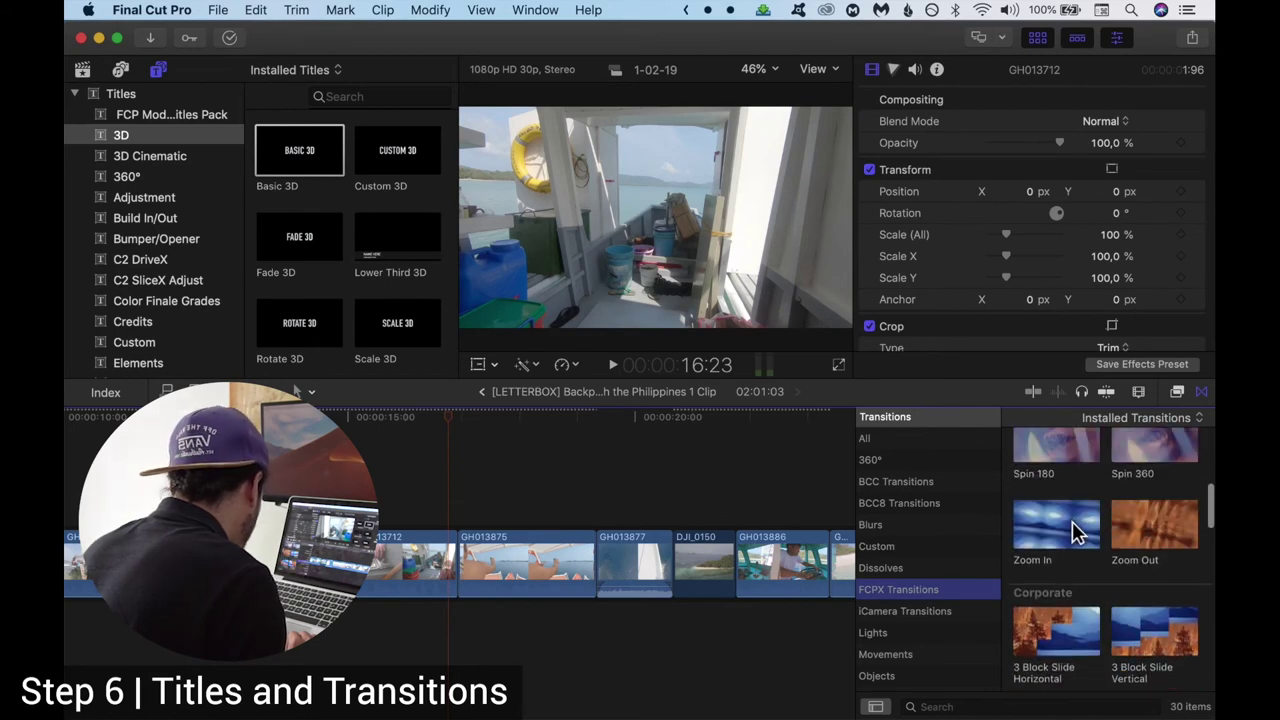
drag(1076, 532, 464, 554)
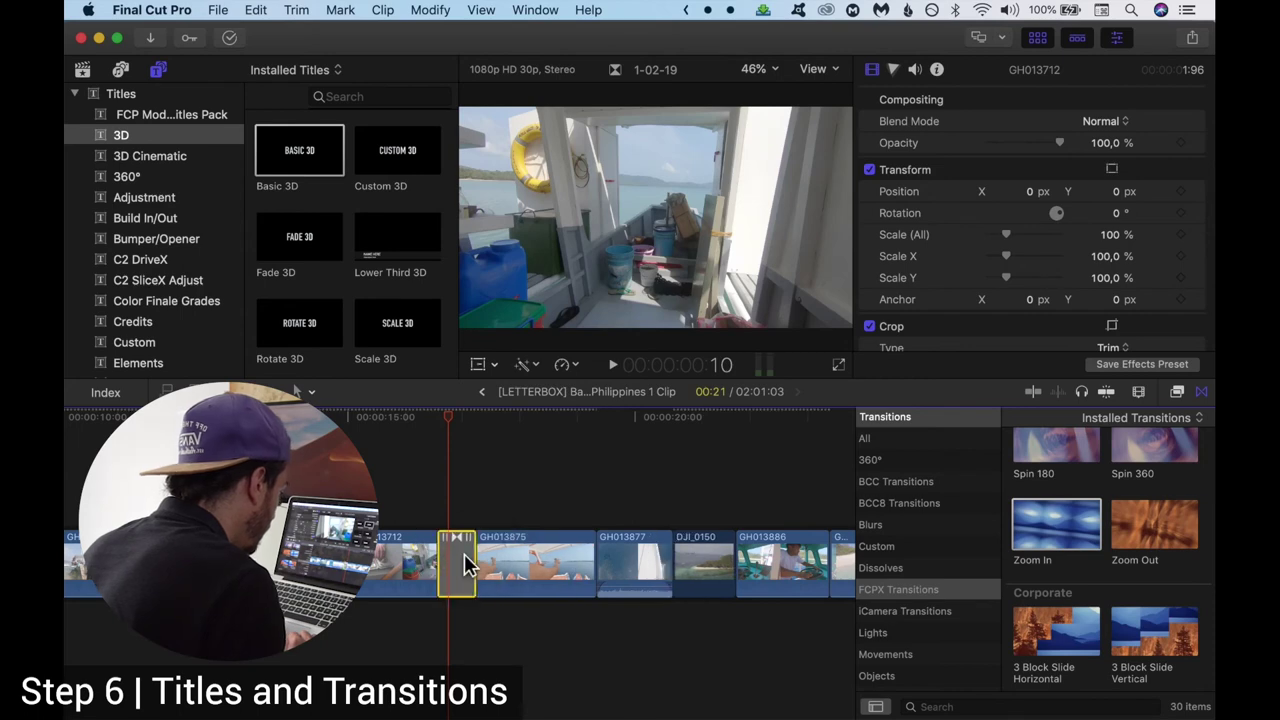
click(431, 421)
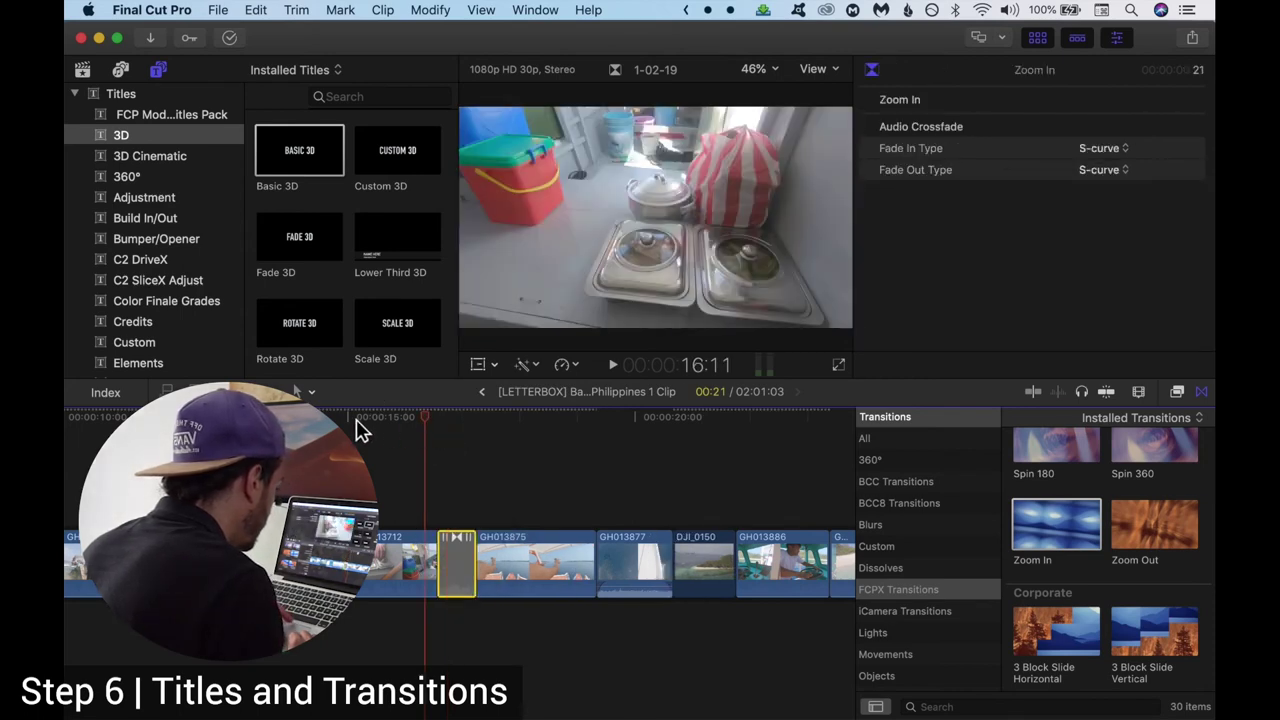
Play back the Zoom In transition inside the compound clip, then return to the parent letterbox project and play the same section there.
key(space)
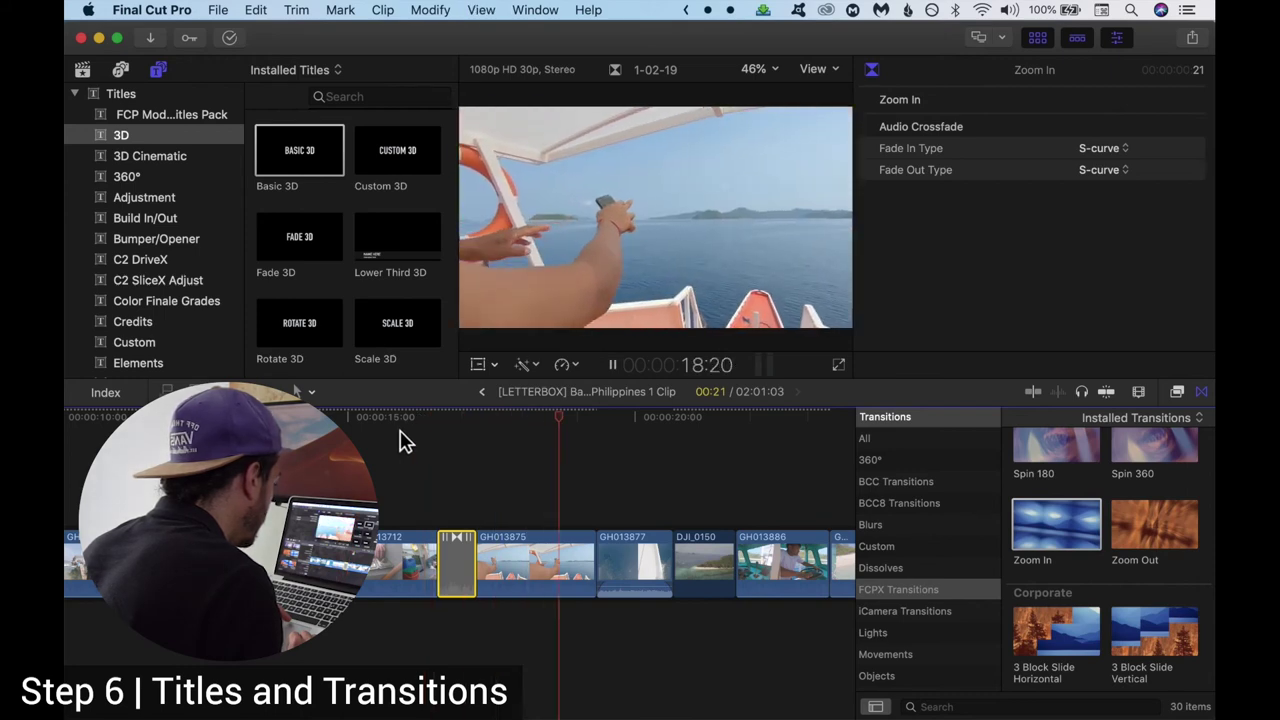
key(space)
click(482, 392)
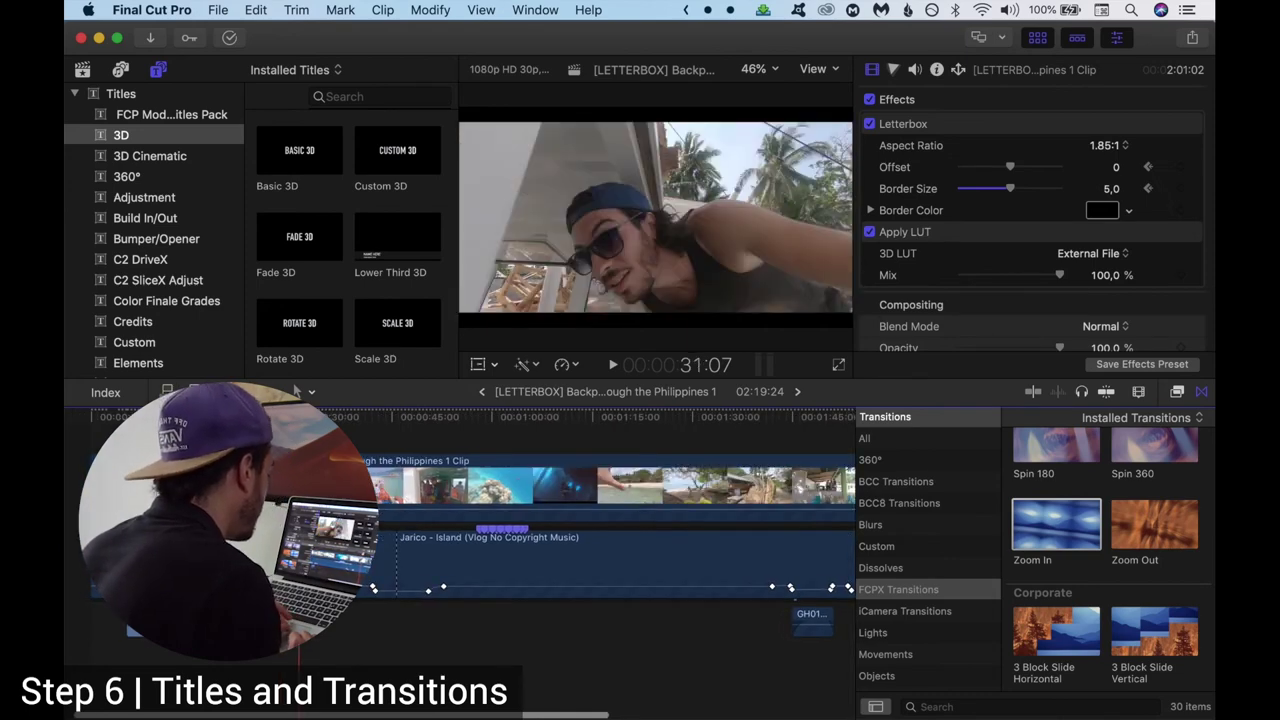
key(space)
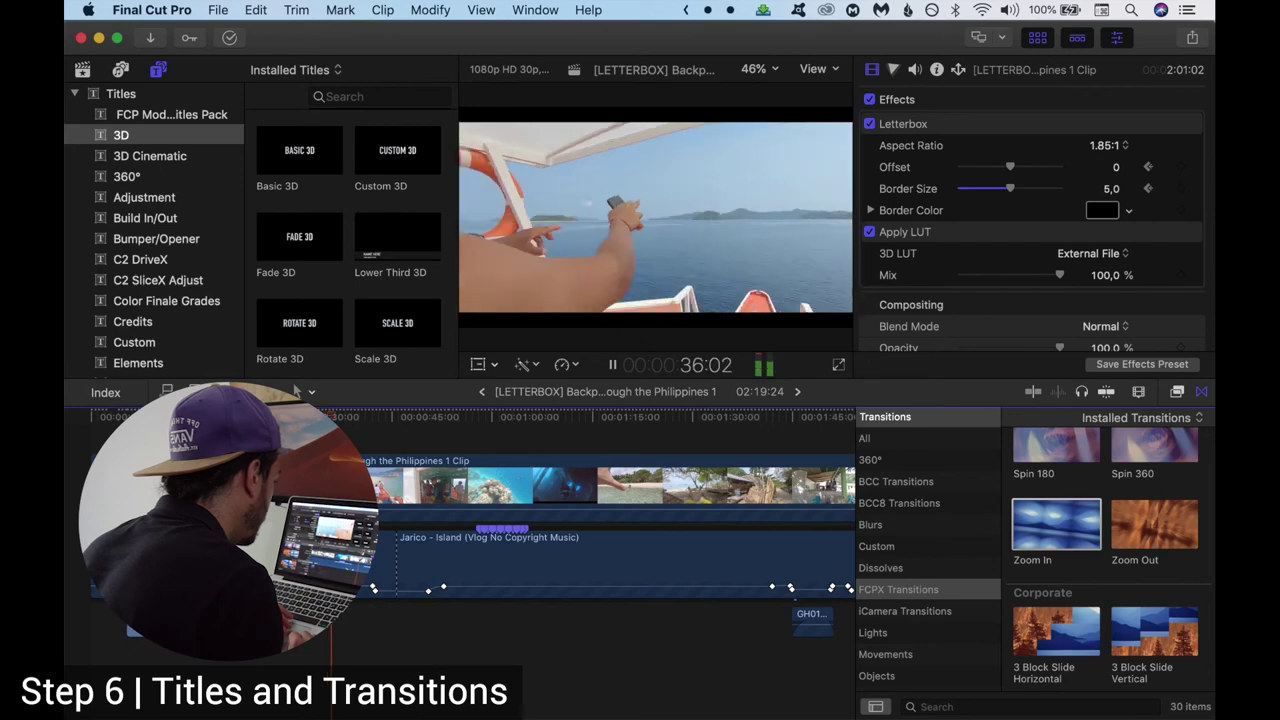
key(space)
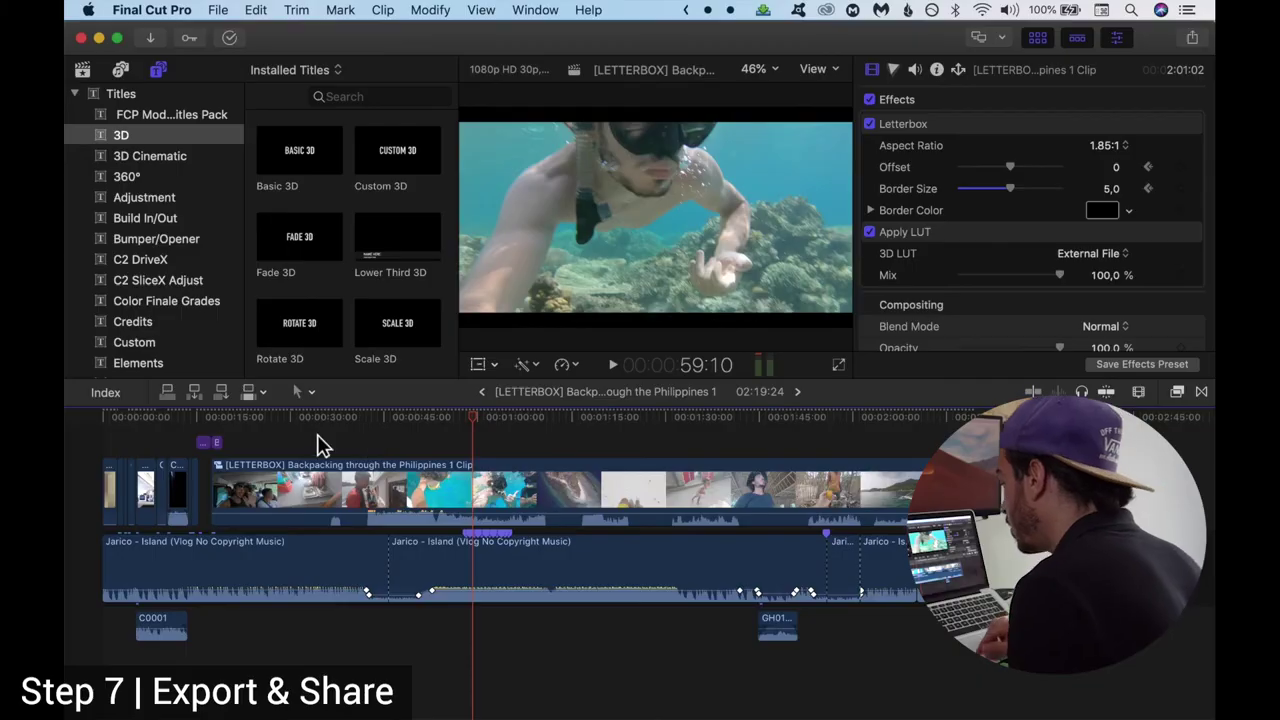
Skim the finished project from its beginning and park the playhead at 1:53:19 in the compound clip.
click(103, 422)
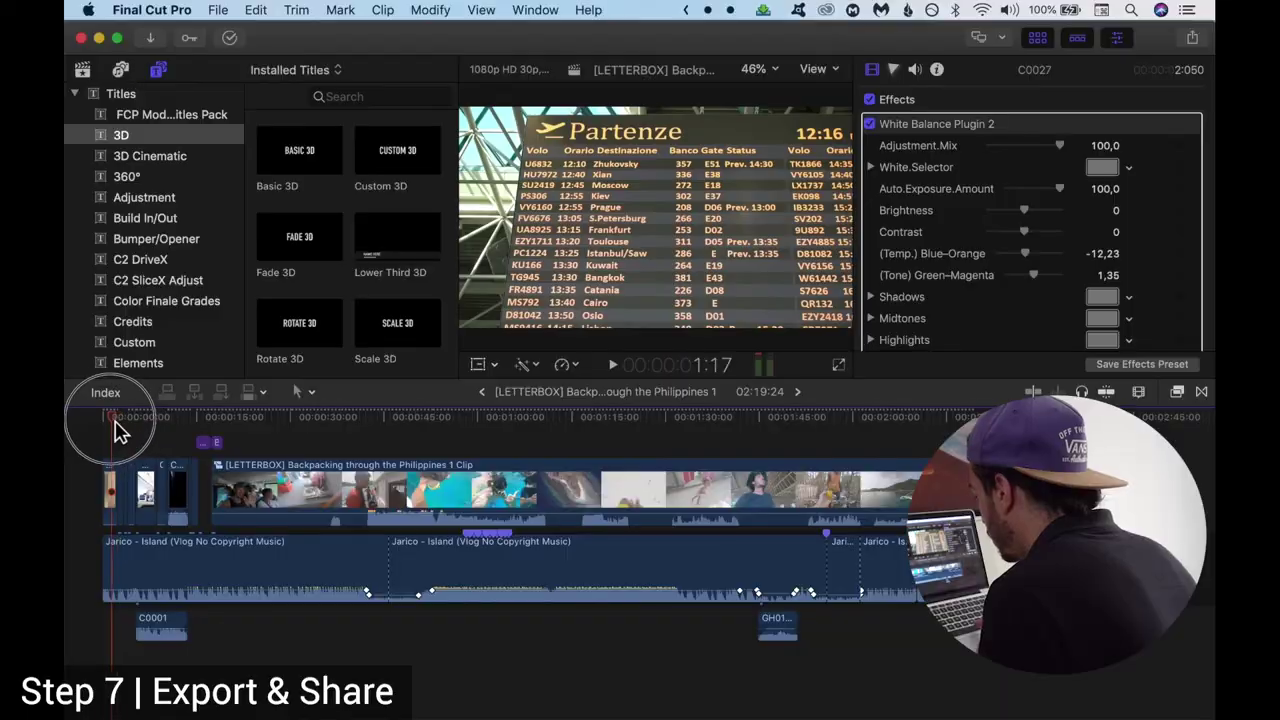
drag(115, 430, 127, 432)
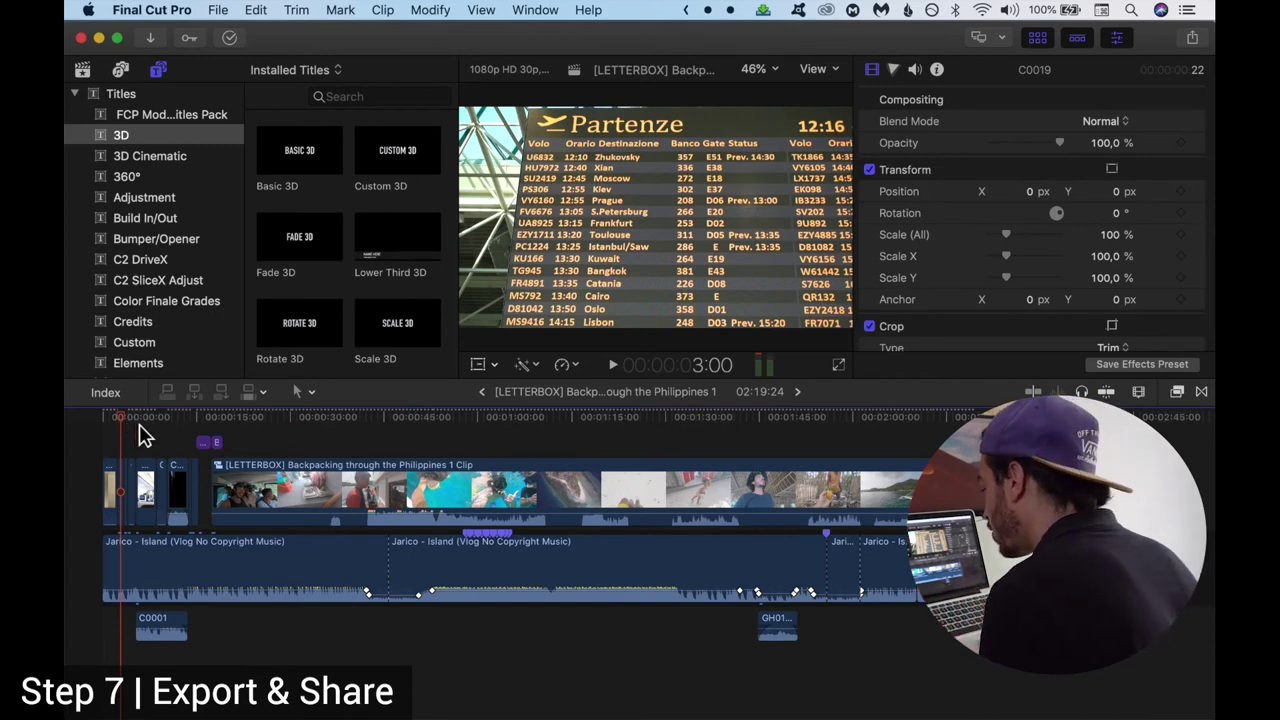
drag(128, 430, 820, 500)
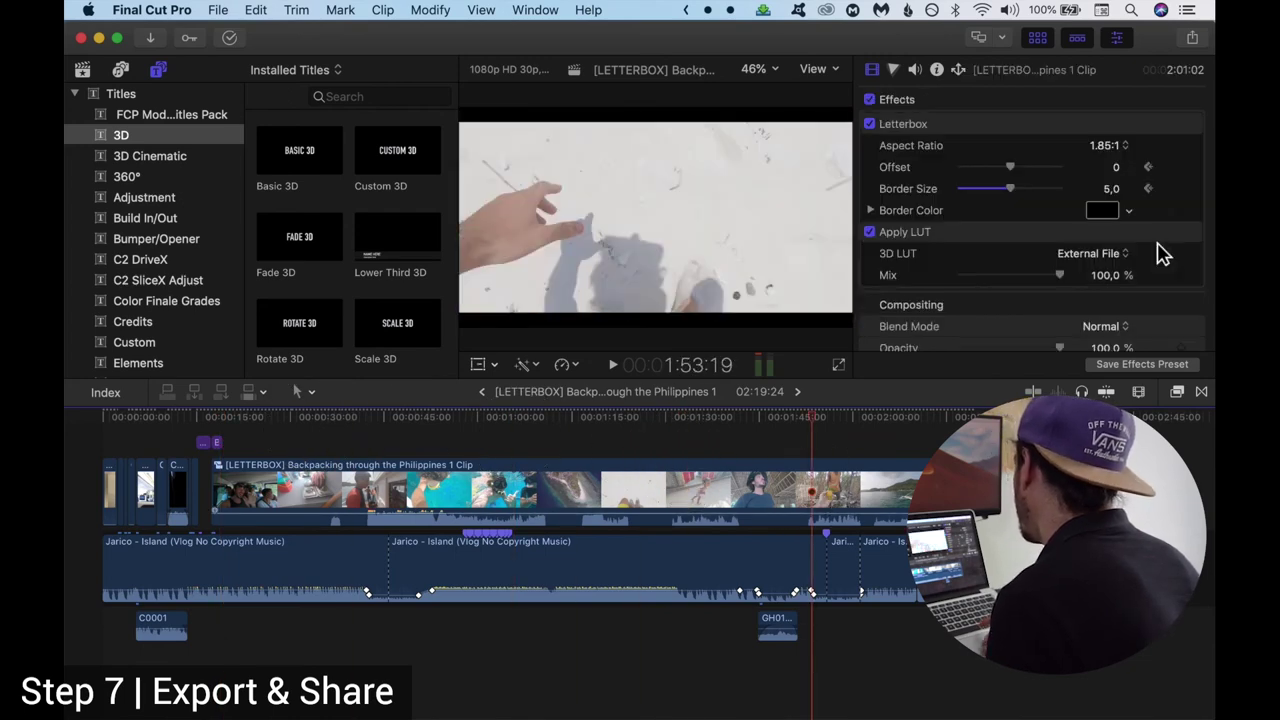
Start a Master File export of the letterbox project and review its info and output settings.
click(1192, 39)
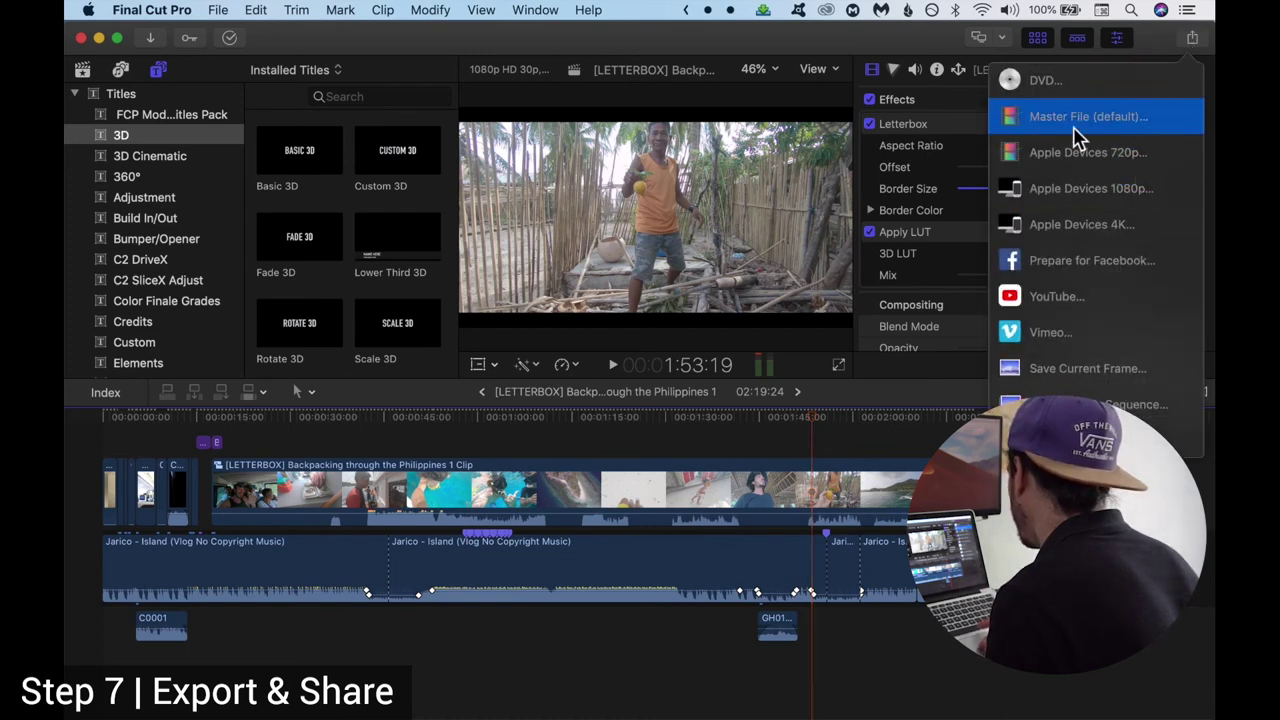
click(1066, 129)
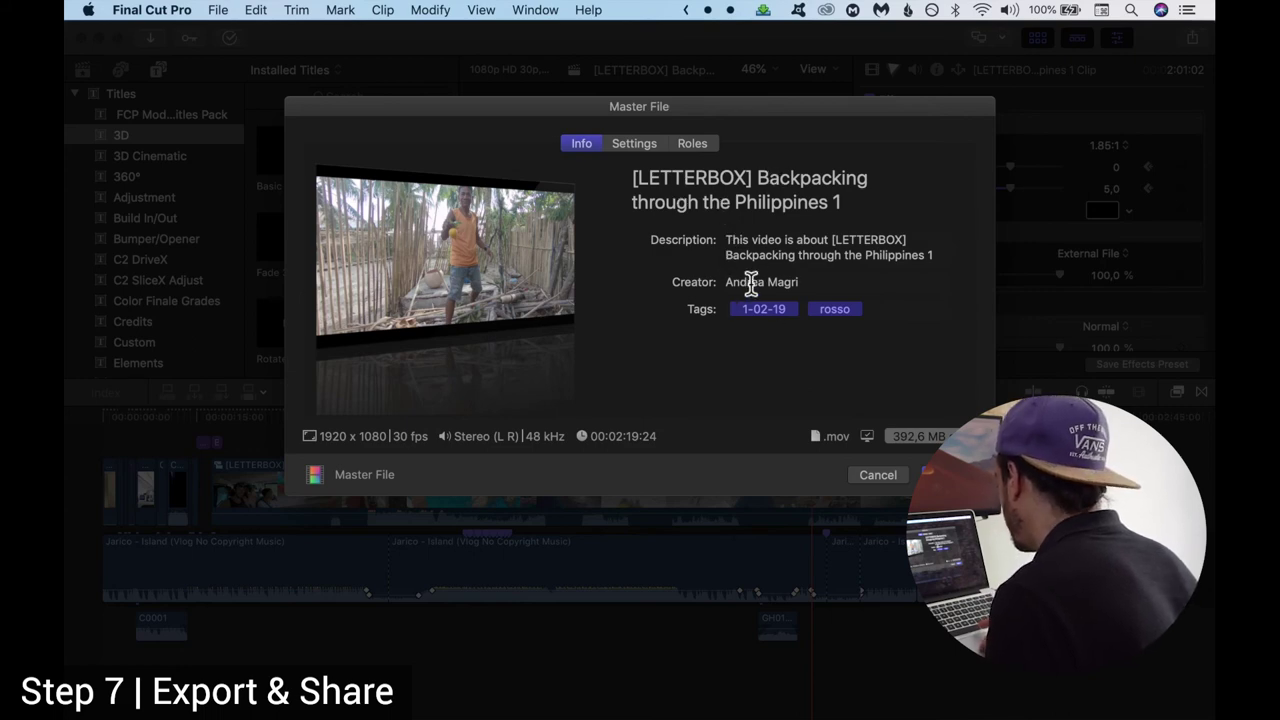
click(640, 150)
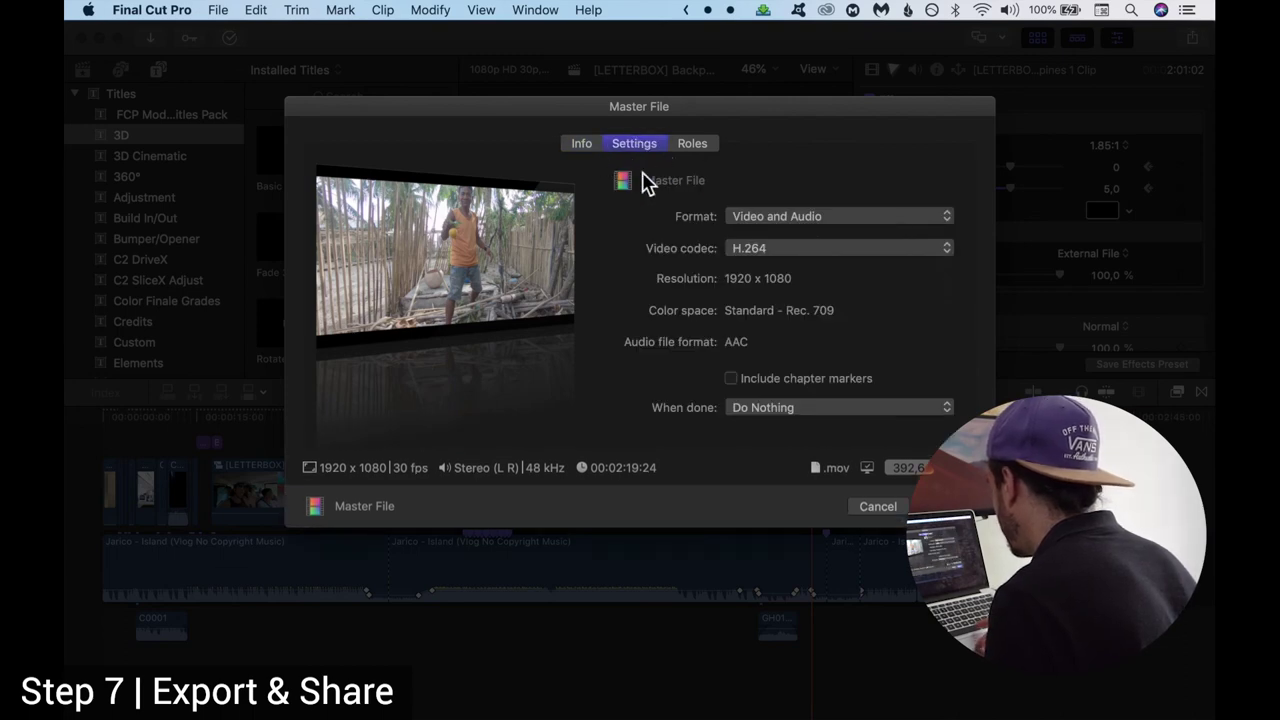
click(581, 148)
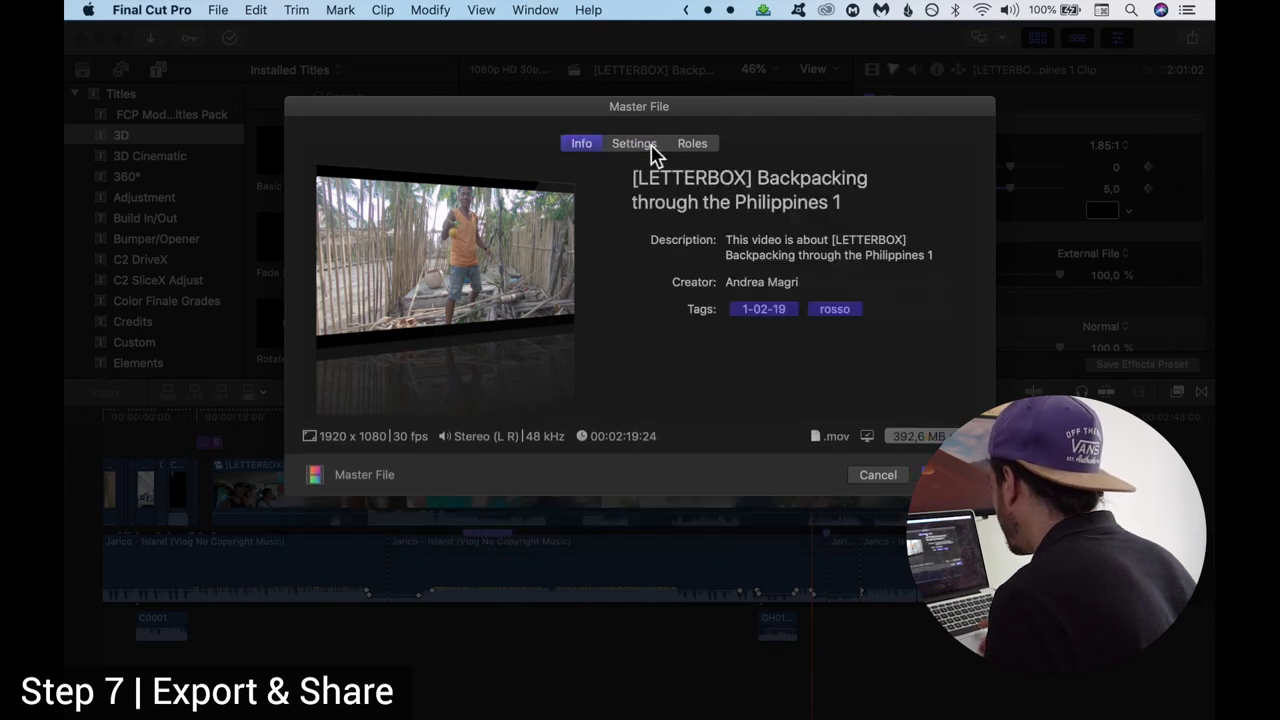
click(645, 146)
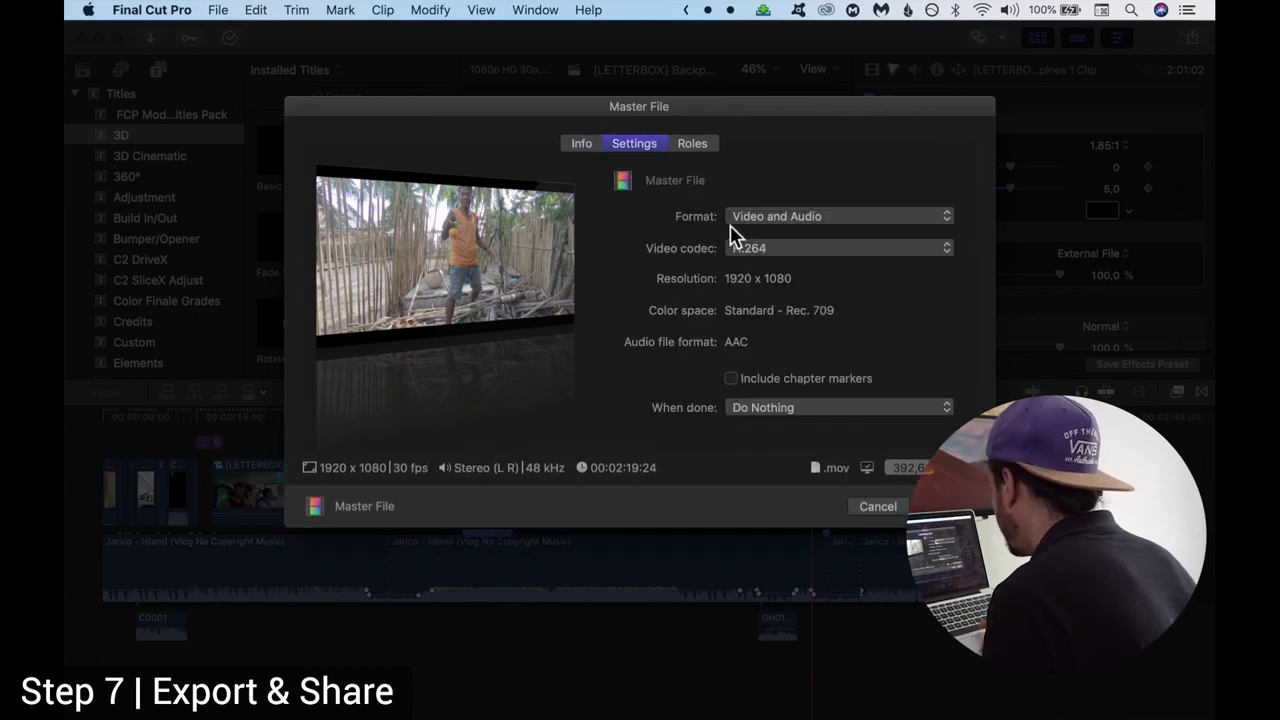
Set the Master File format to Video and Audio with H.264 as the video codec.
click(795, 220)
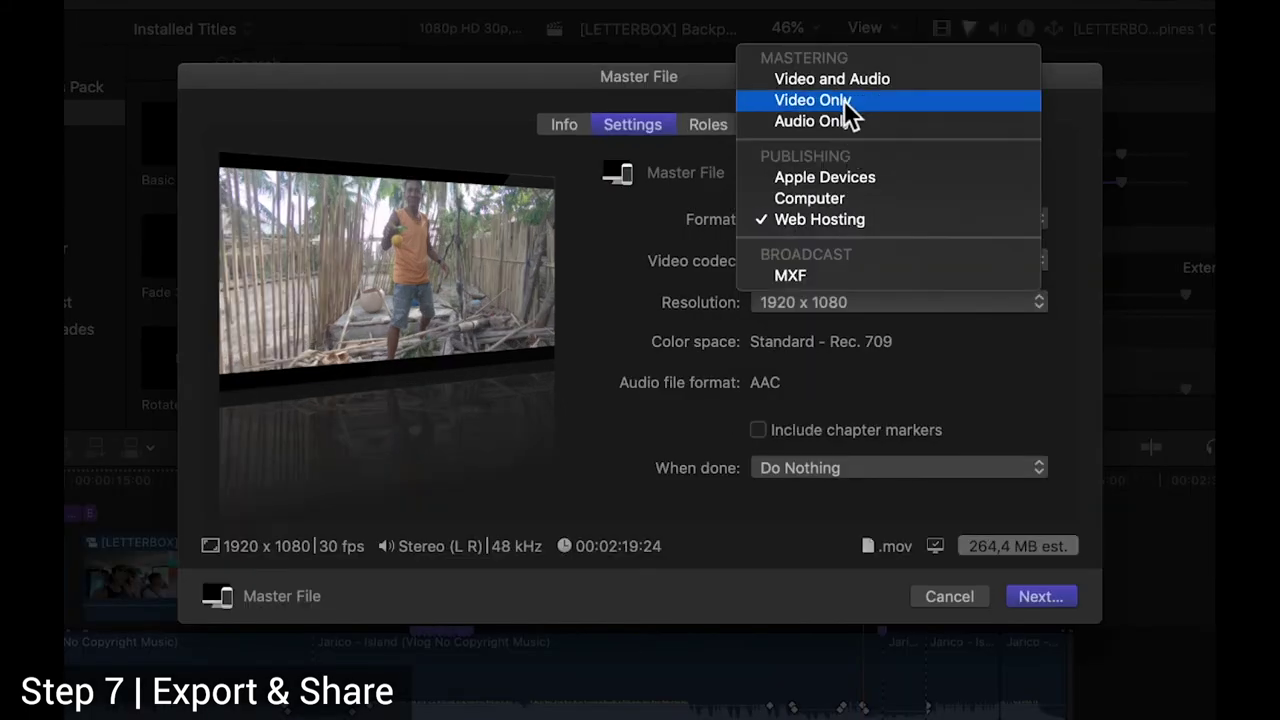
click(785, 107)
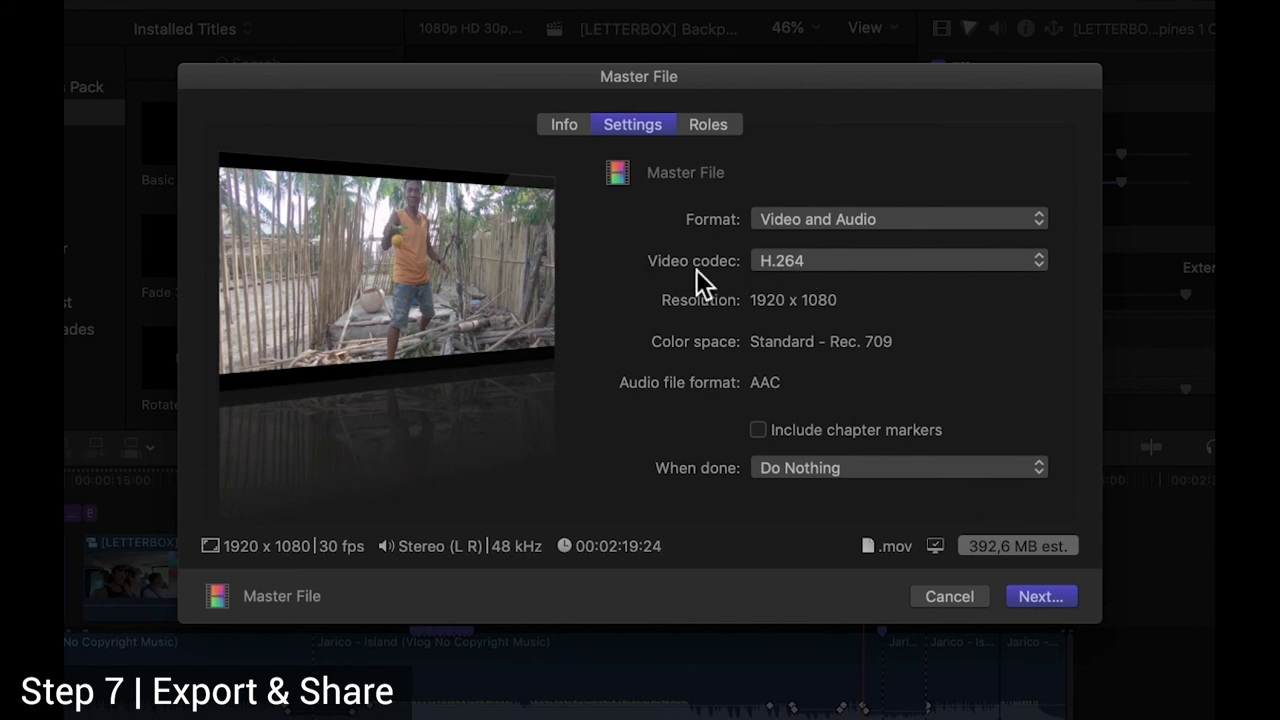
click(807, 264)
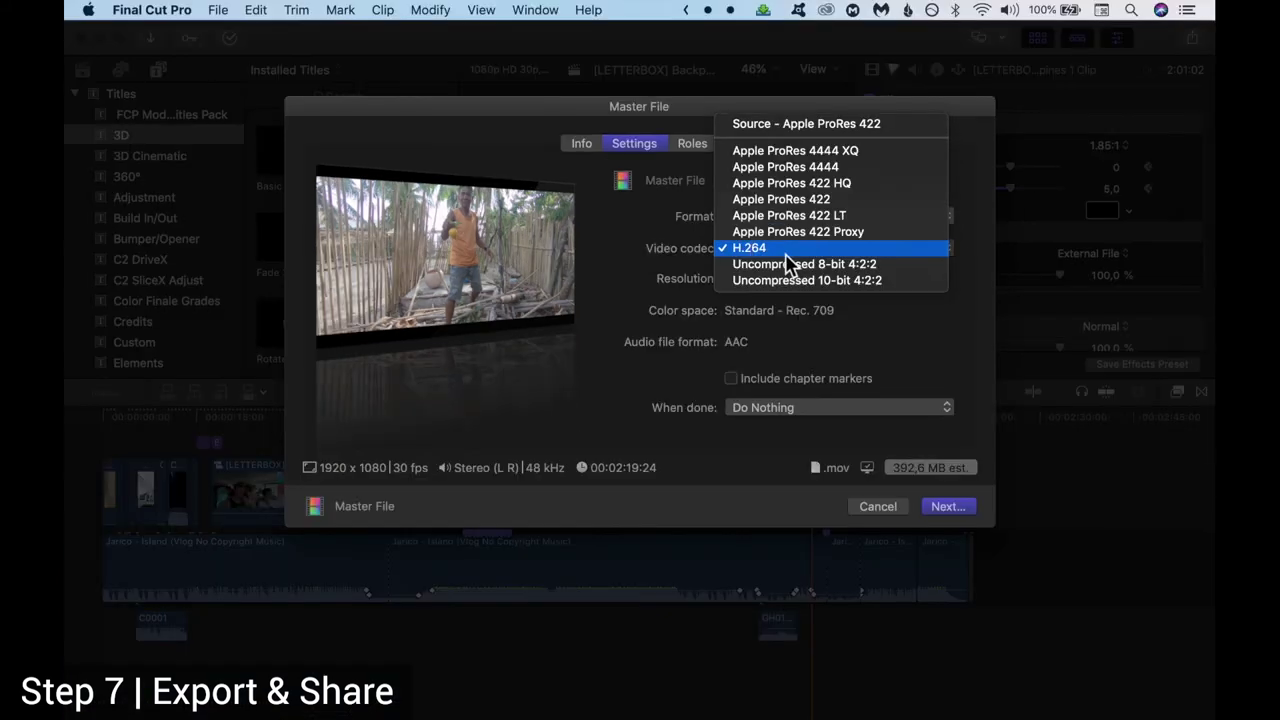
click(796, 268)
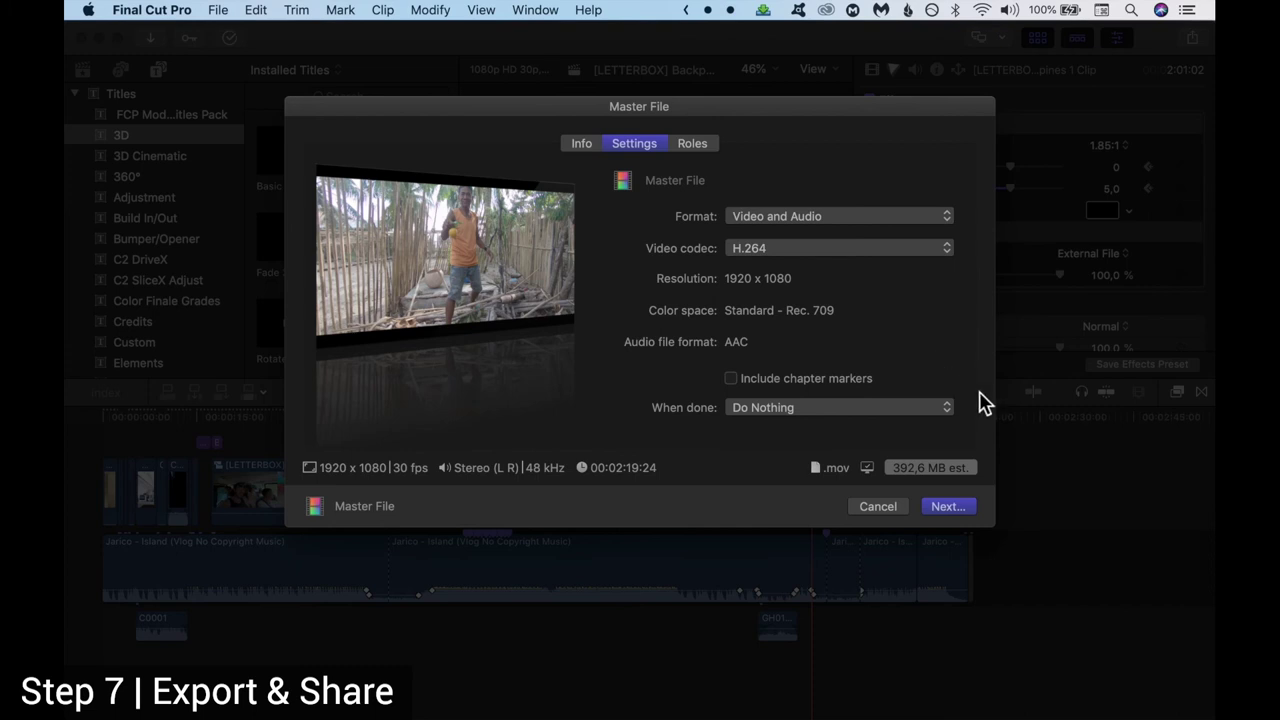
Save the master file to the 03_Export folder in Videomaking > 01_Backpacking through the Philippines on HD1.
click(946, 507)
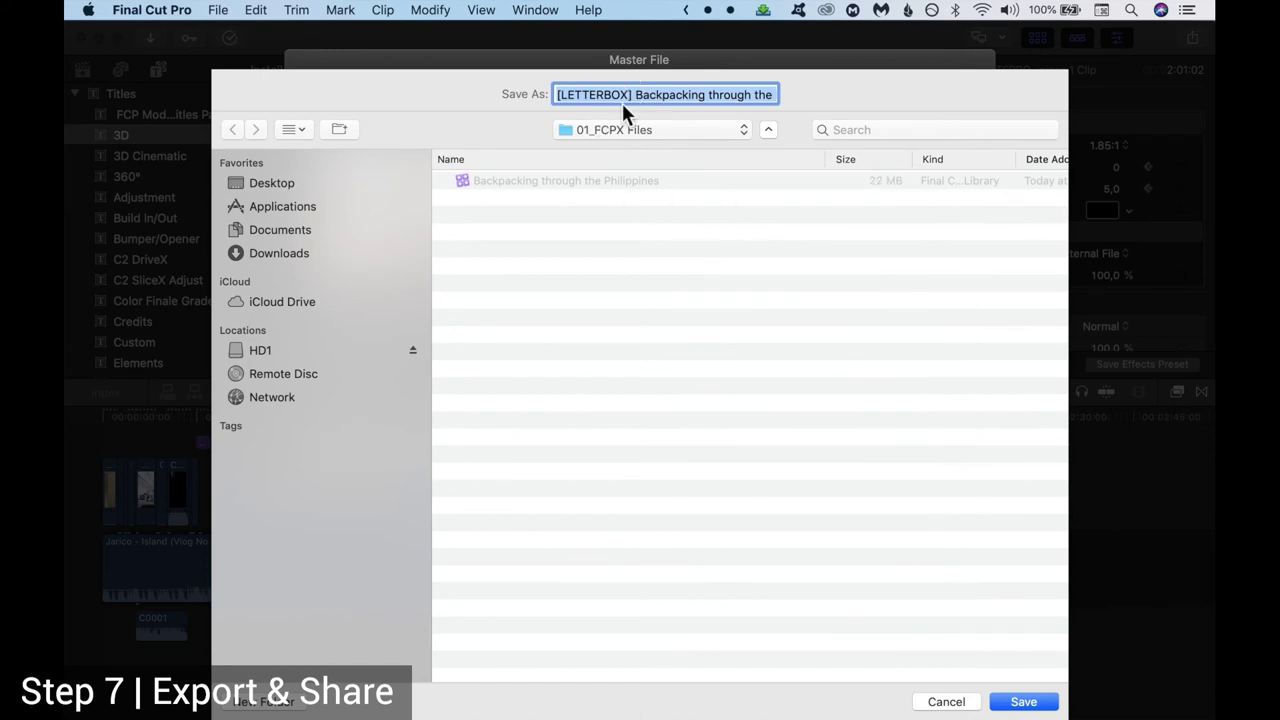
click(643, 130)
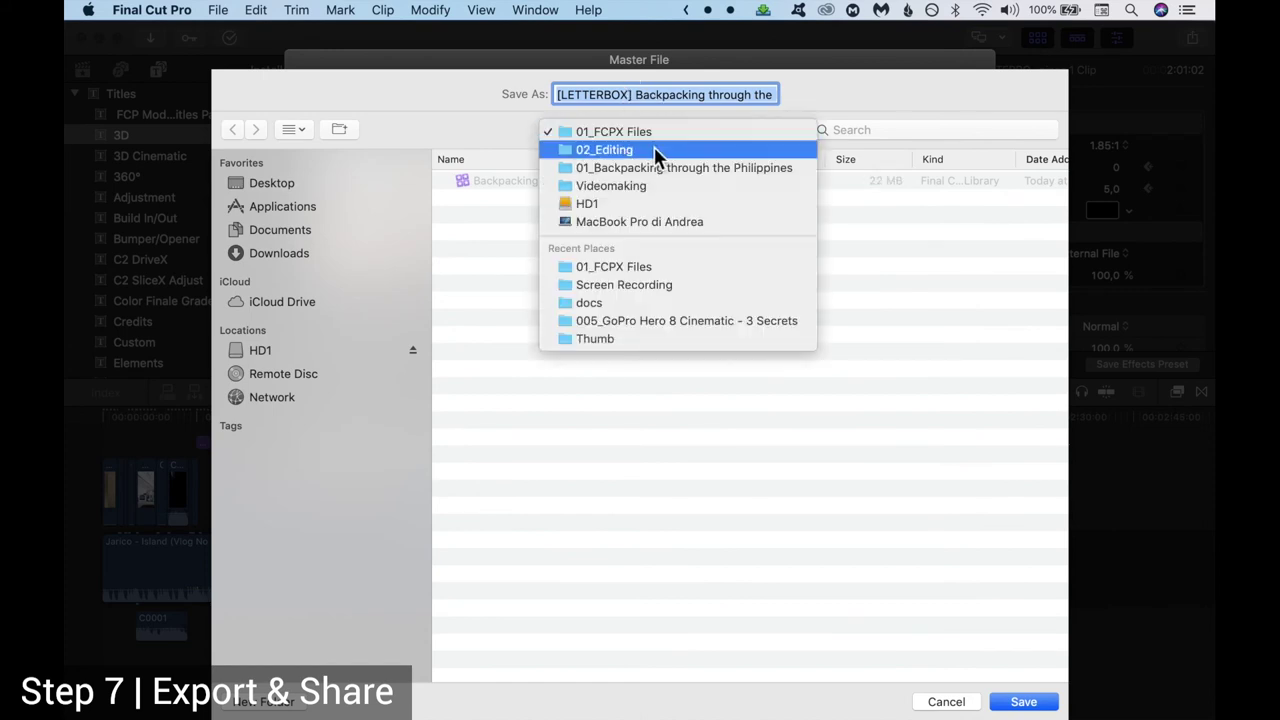
click(290, 348)
click(265, 350)
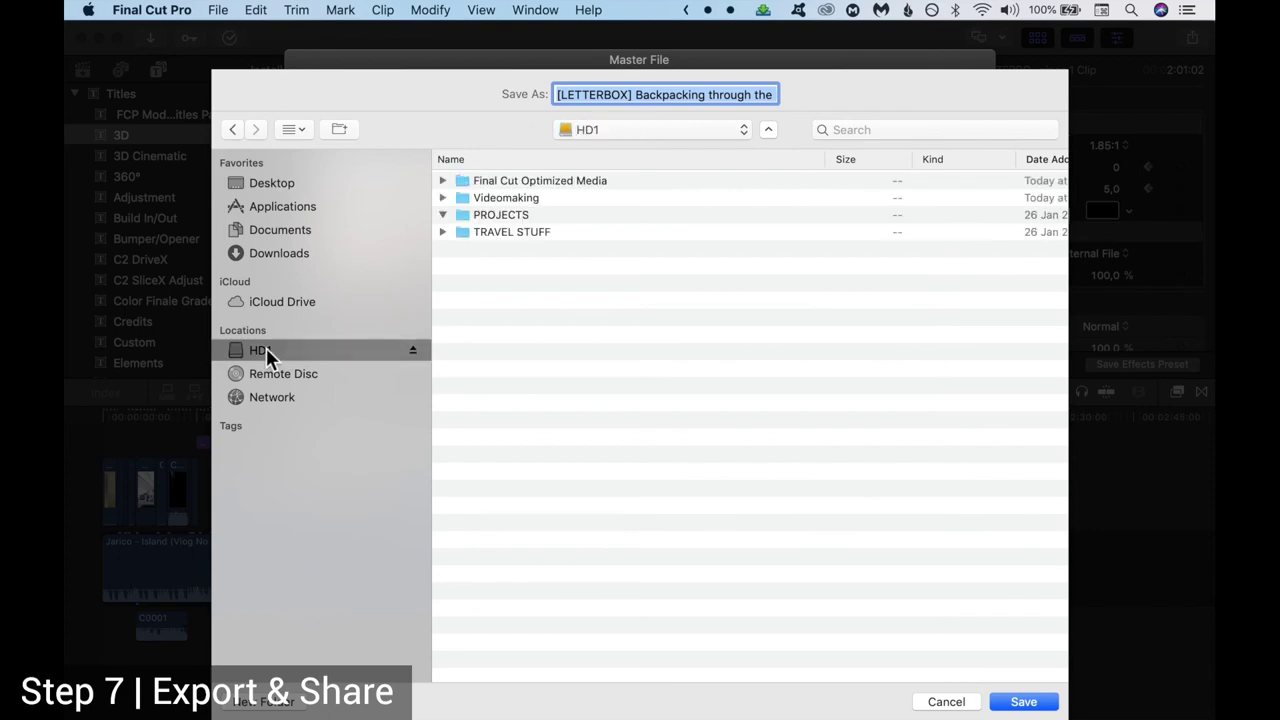
click(442, 215)
click(442, 215)
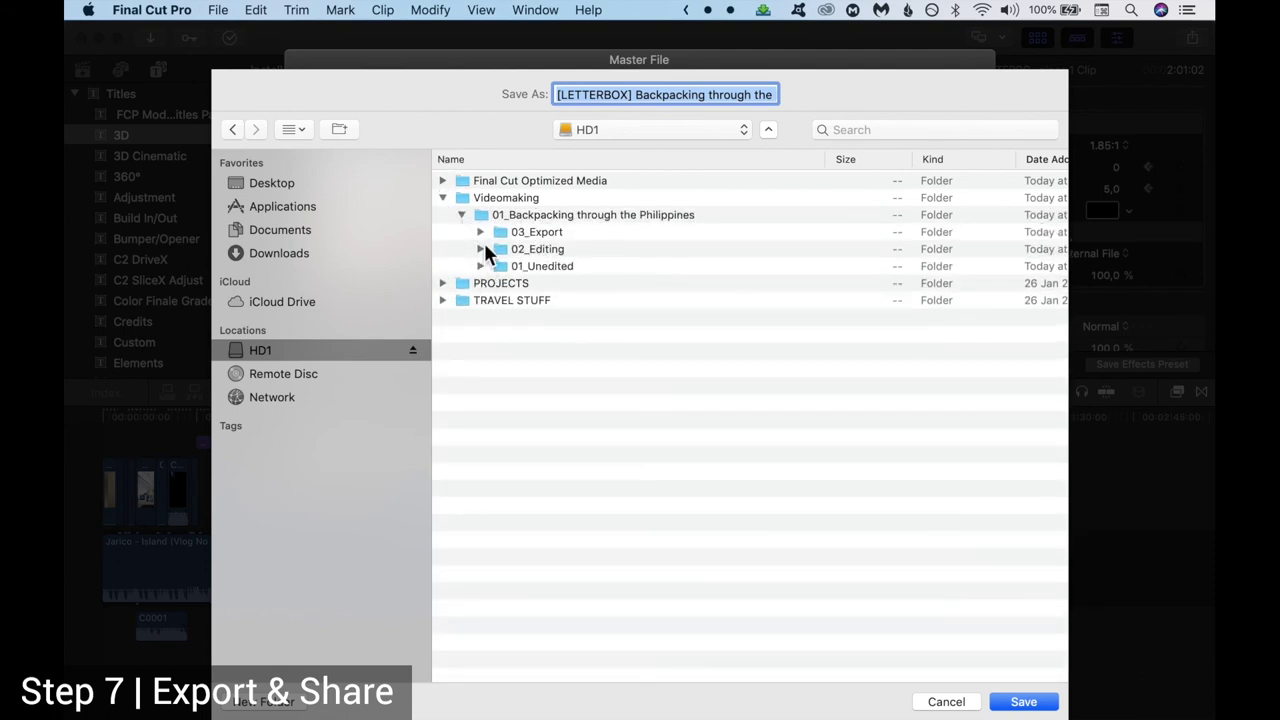
click(480, 232)
double_click(517, 235)
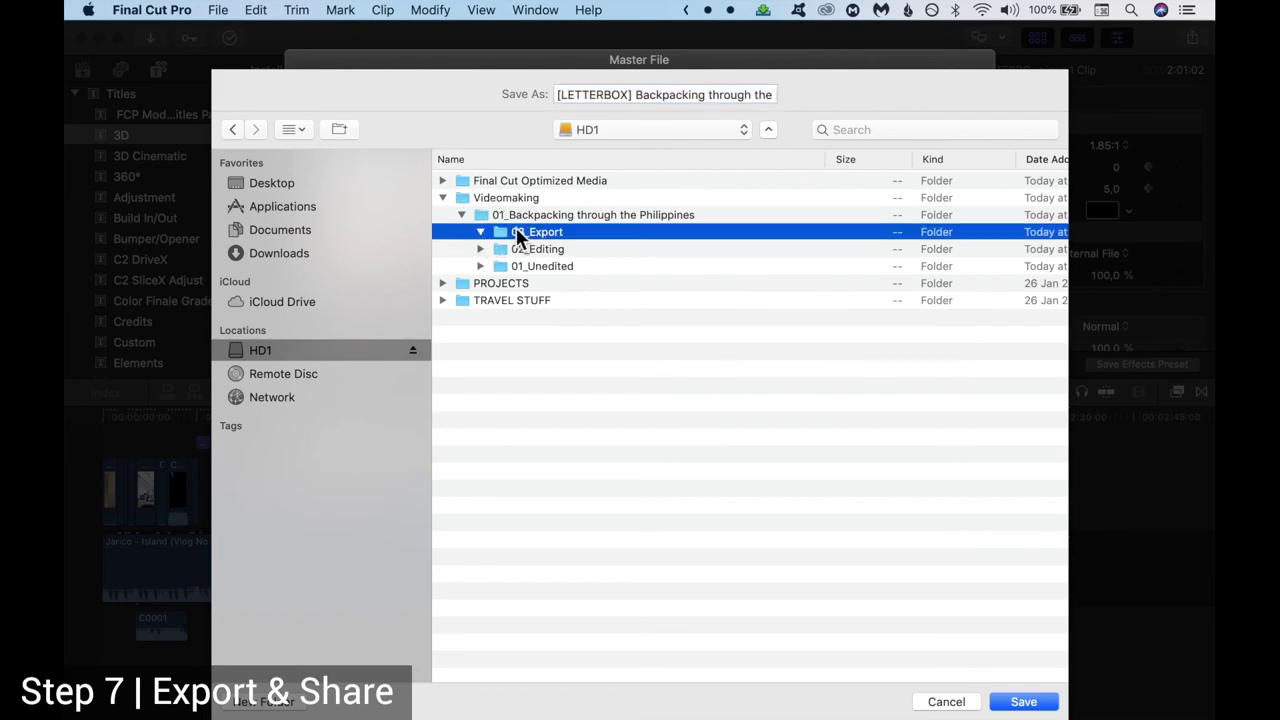
click(1025, 703)
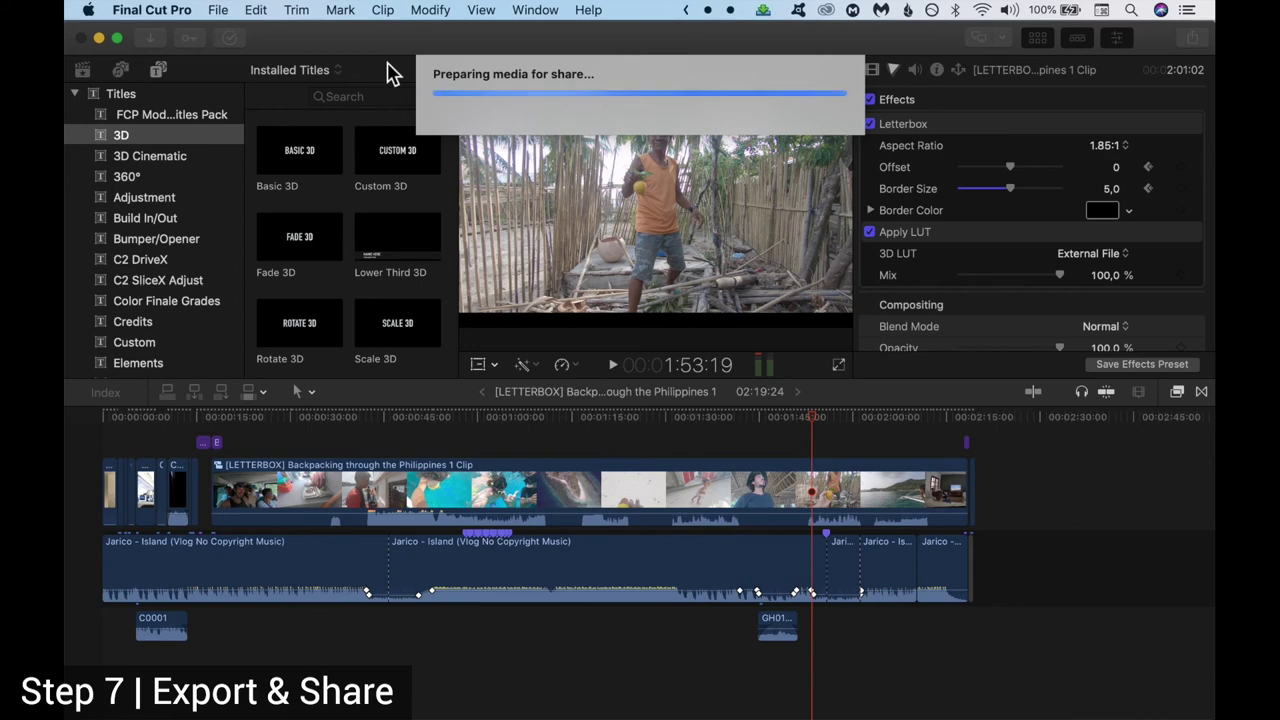
Check the export's progress in the background tasks, including the details of the Sharing task.
click(229, 38)
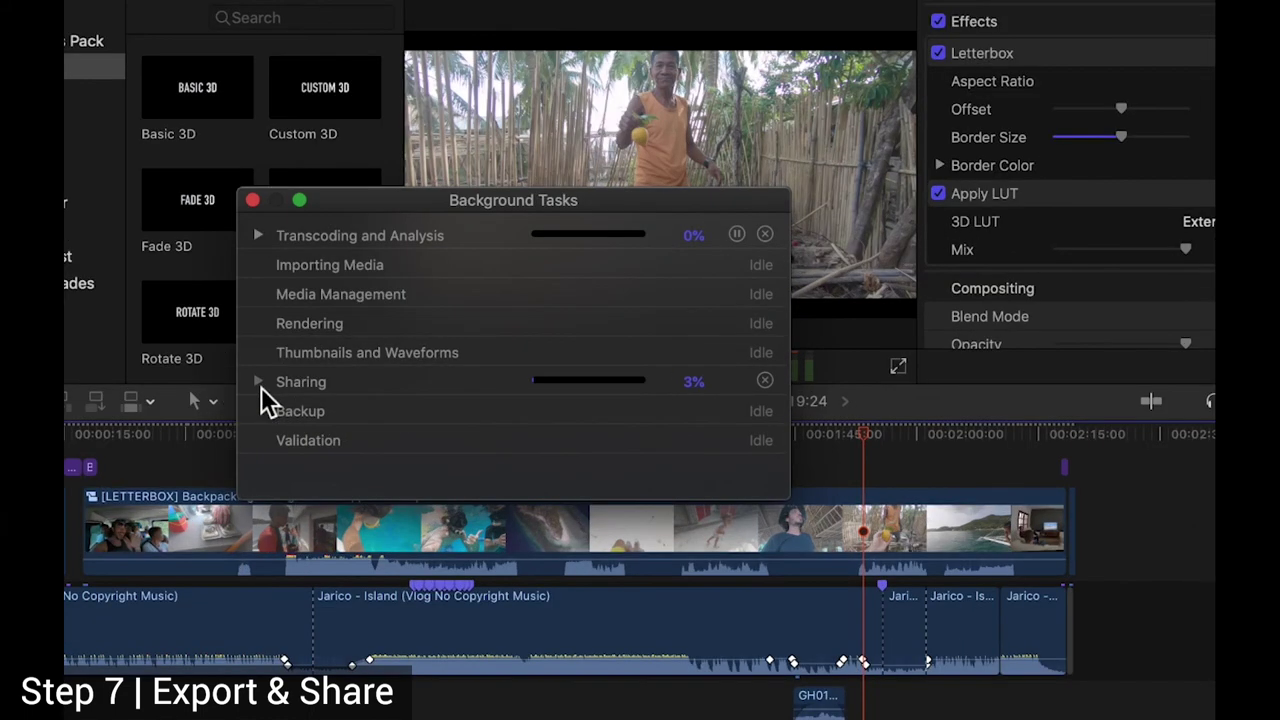
click(259, 383)
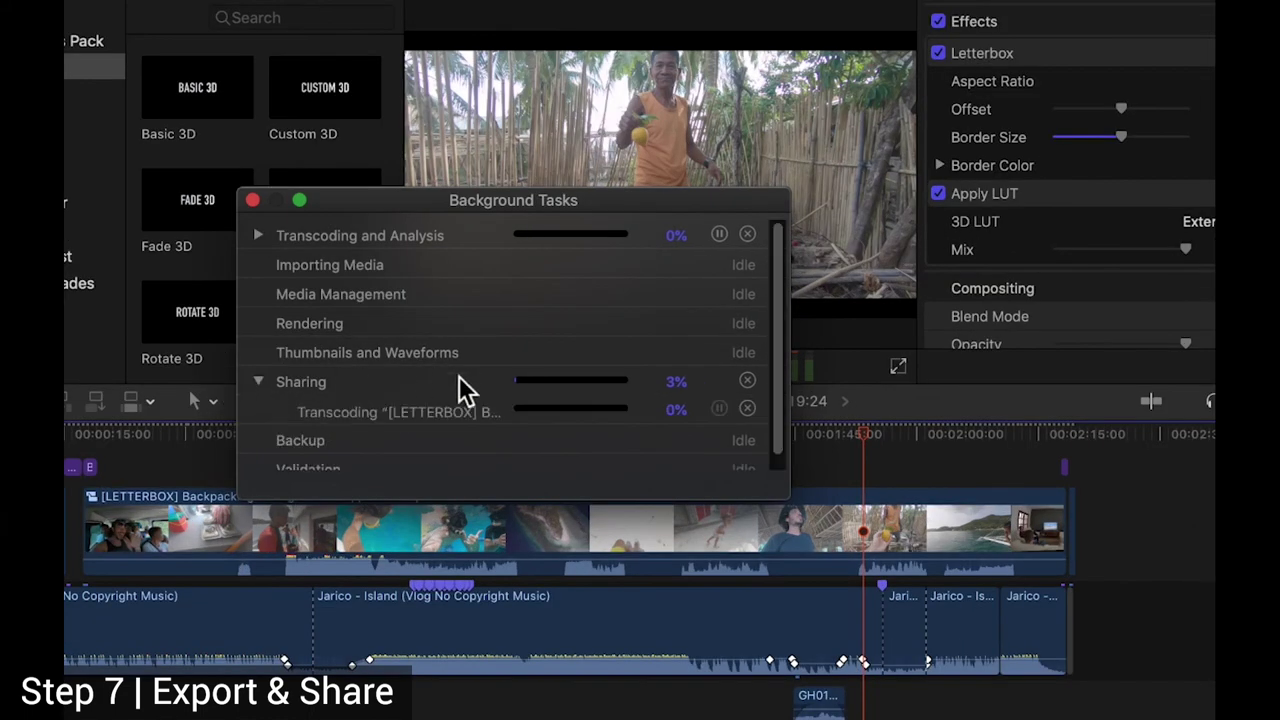
click(259, 383)
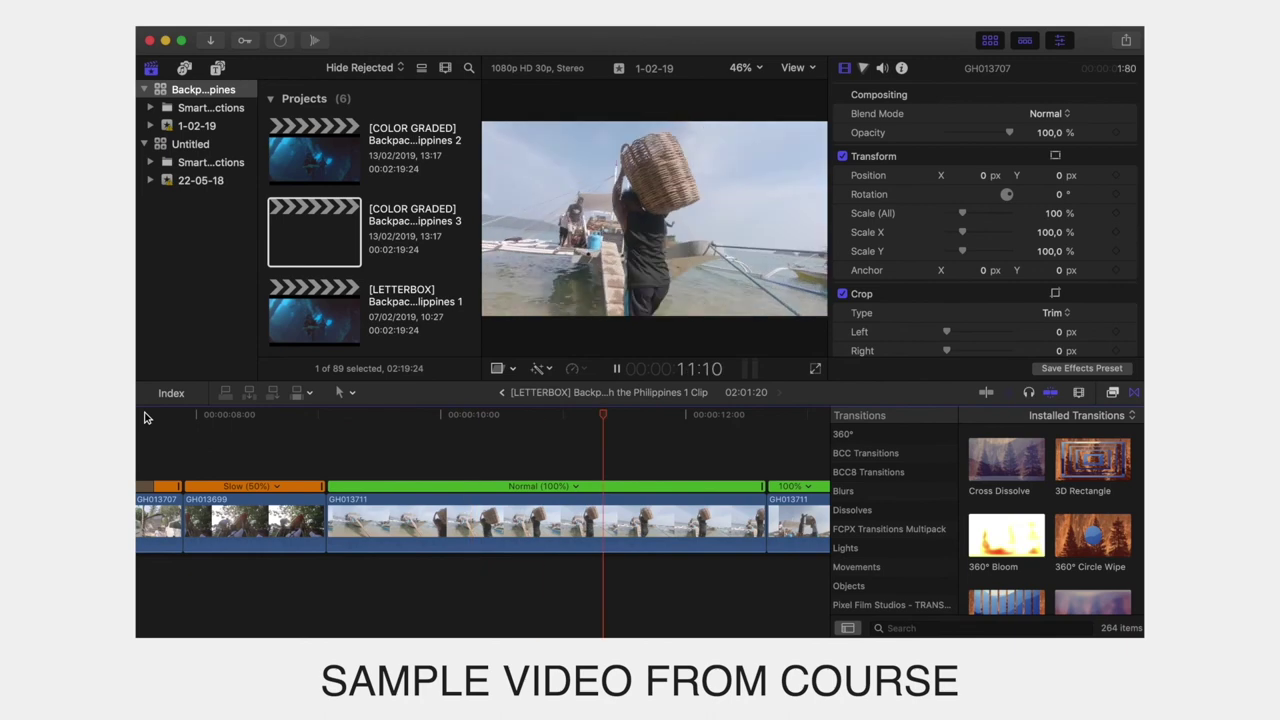
click(572, 487)
click(613, 545)
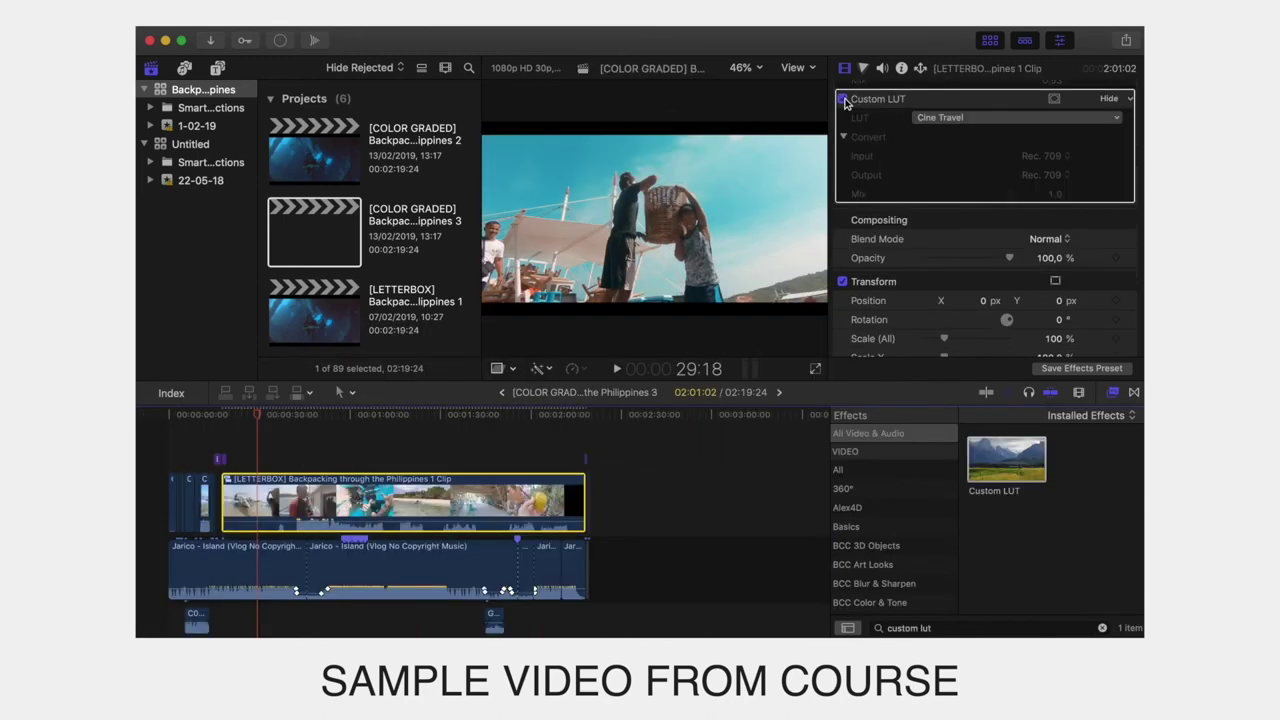
click(844, 99)
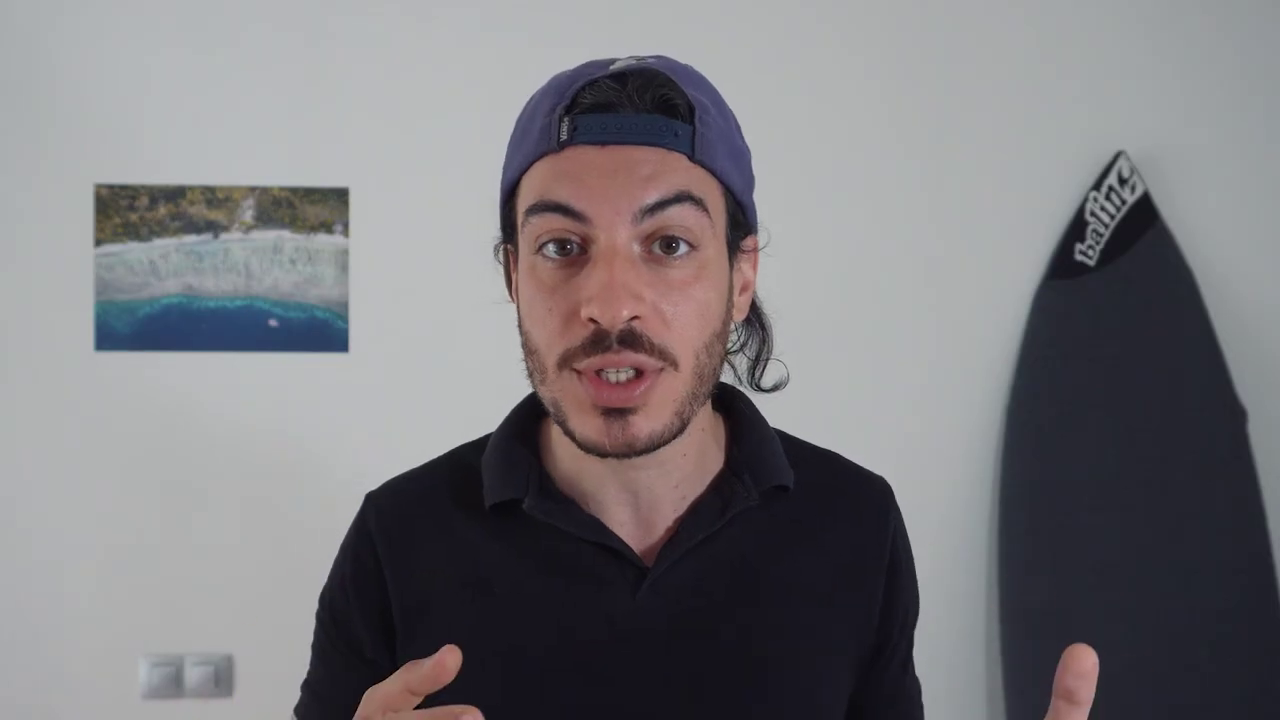